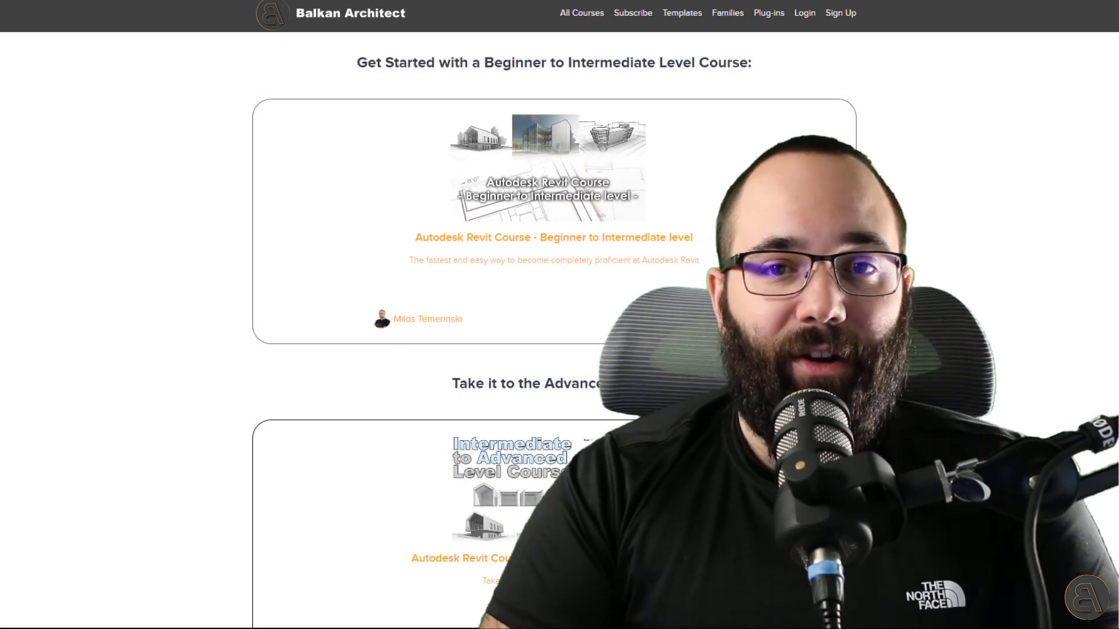
Browse the Revit course catalogue from the beginner course down to the specialized courses and back
scroll(554, 327, down, 4)
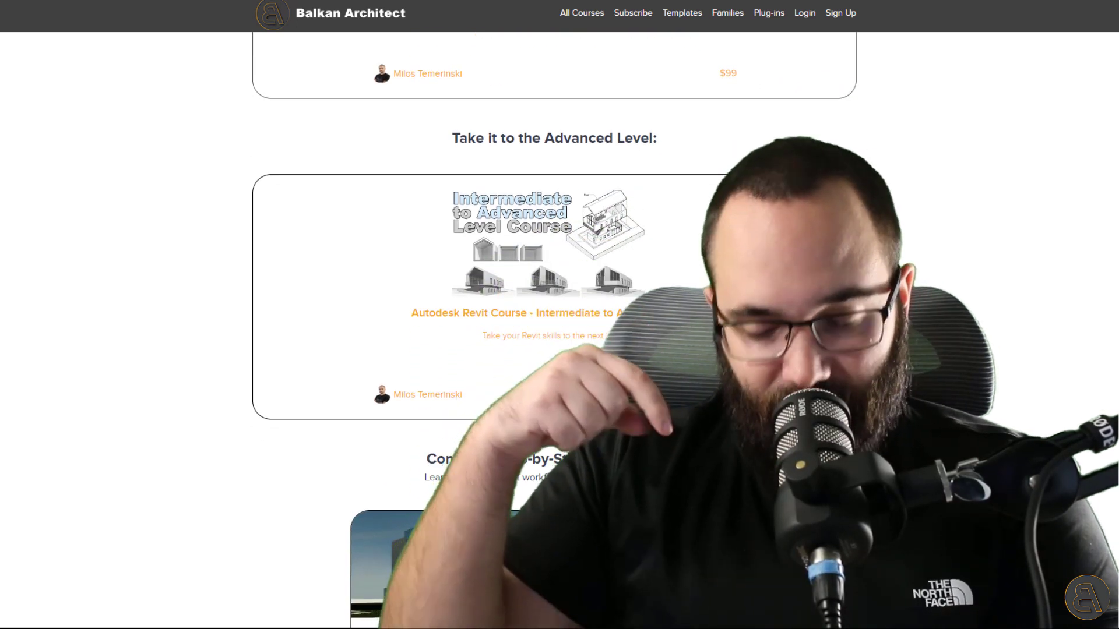
scroll(554, 326, down, 7)
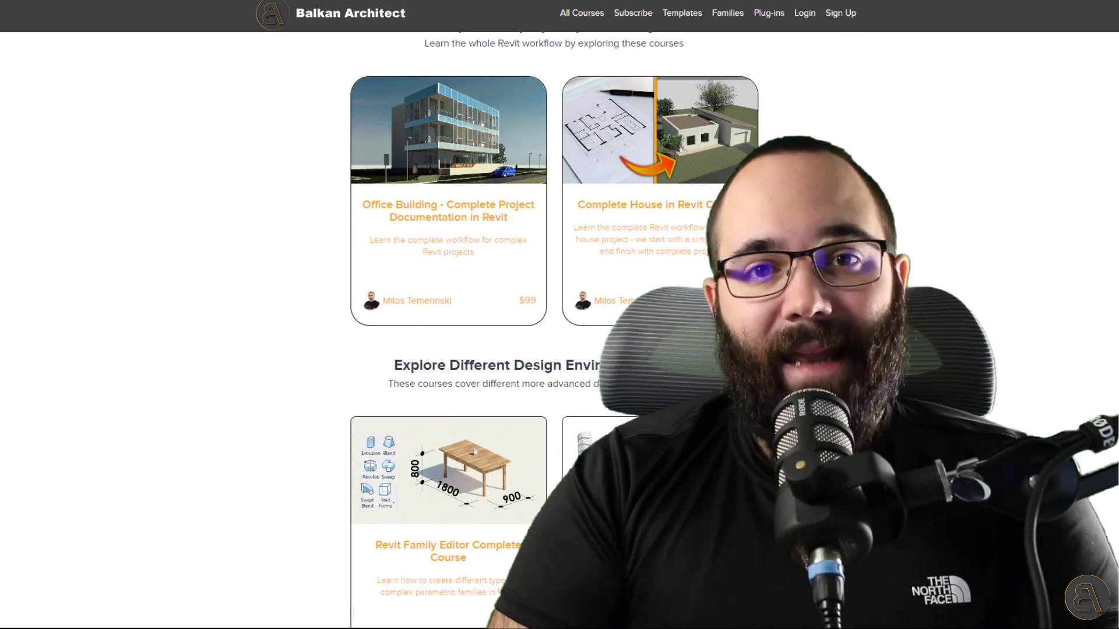
scroll(553, 326, down, 5)
scroll(554, 326, down, 5)
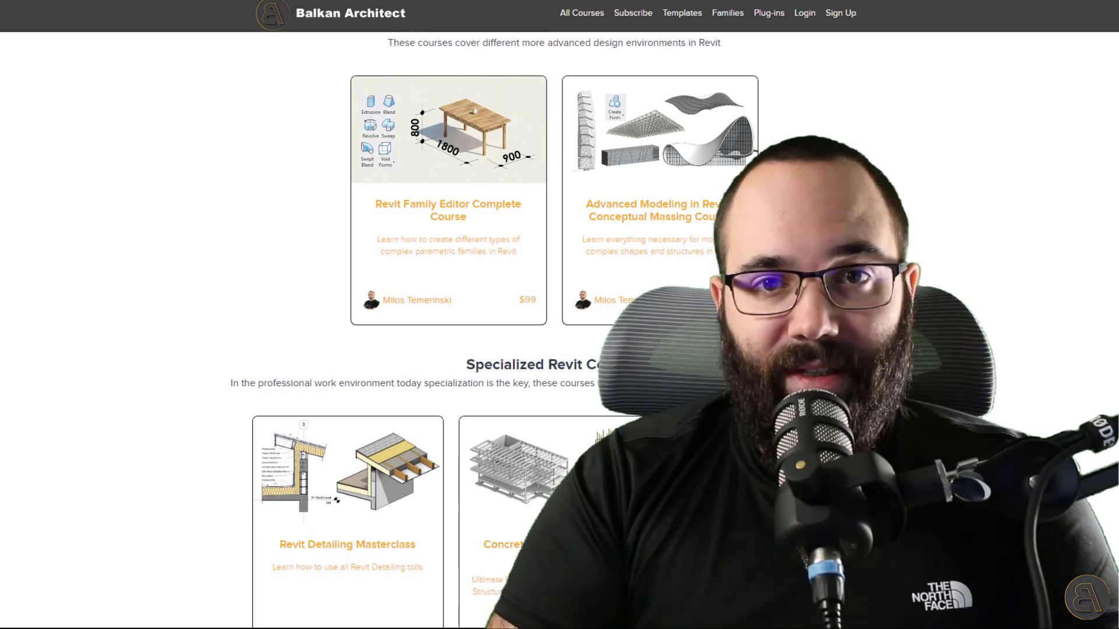
scroll(1107, 274, down, 5)
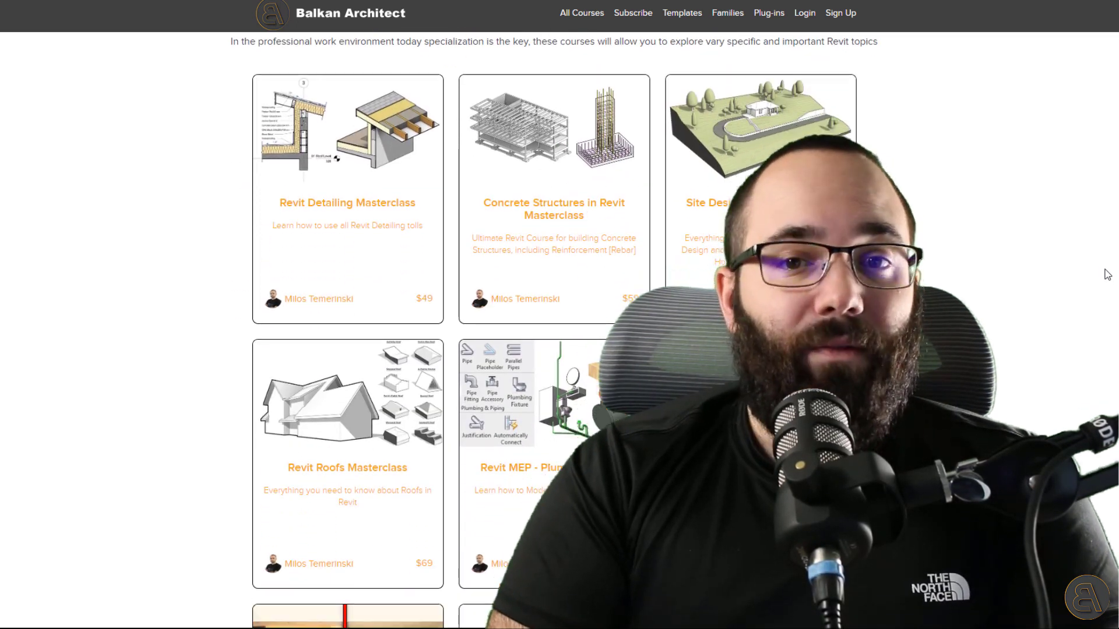
scroll(1107, 275, down, 7)
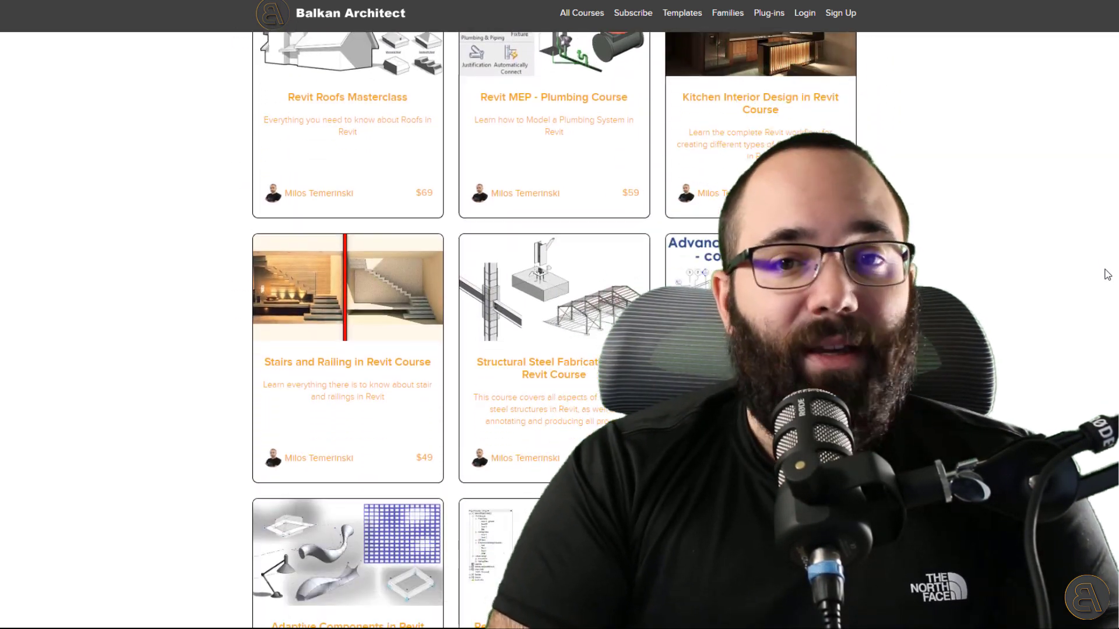
scroll(1107, 275, down, 1)
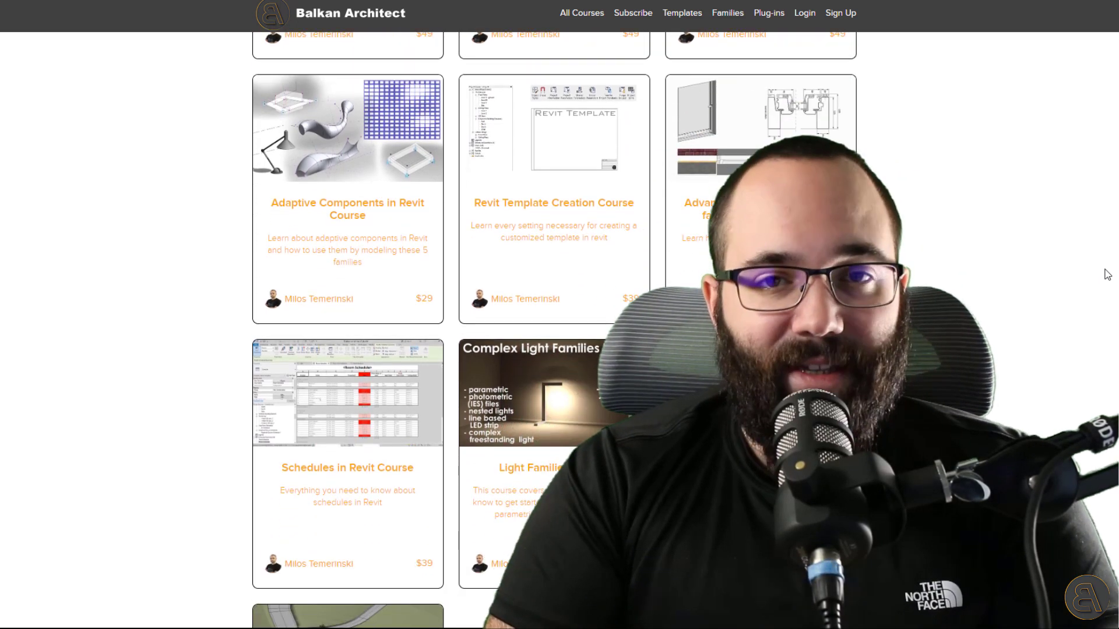
scroll(1107, 274, down, 4)
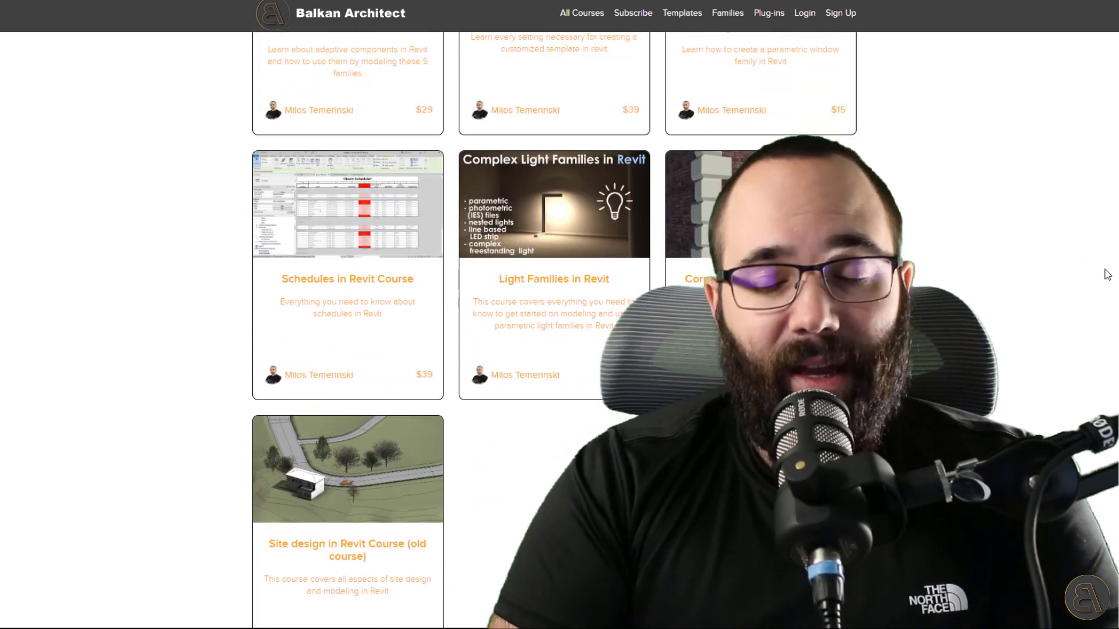
scroll(1107, 274, up, 9)
scroll(1107, 275, up, 15)
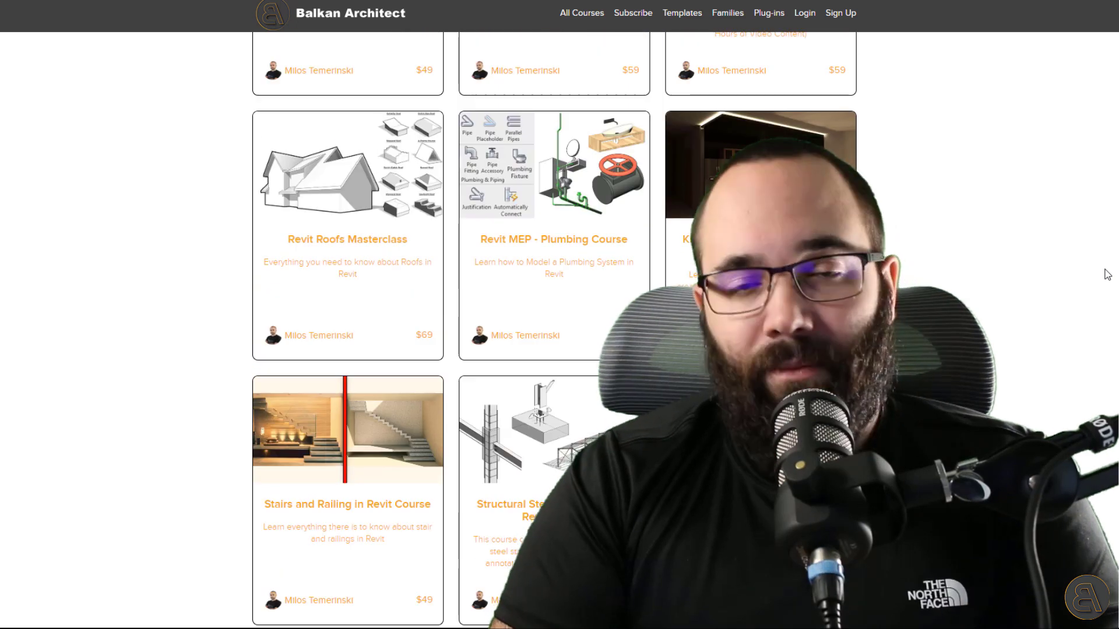
scroll(1107, 274, up, 11)
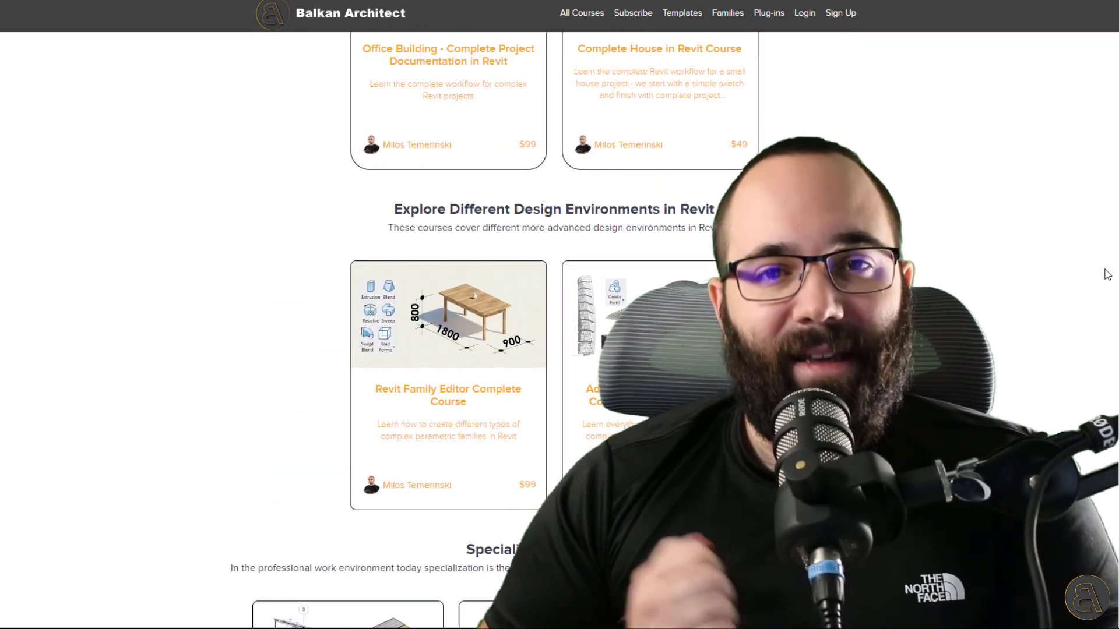
scroll(1107, 274, up, 6)
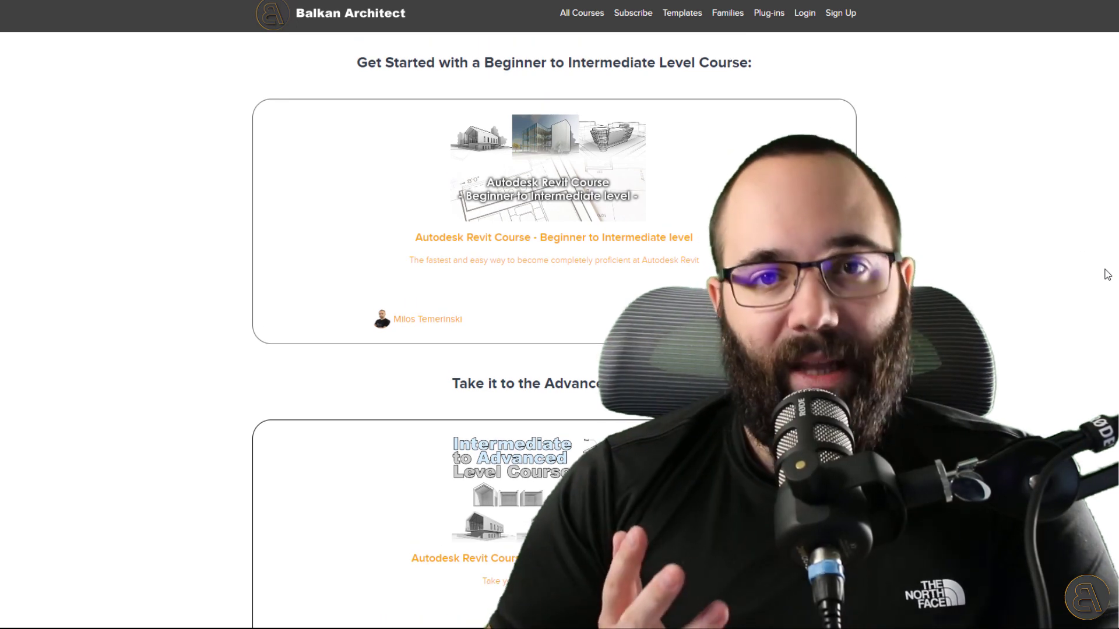
Look through the site's beginner-to-intermediate course page and its template, family and plug-in offerings
click(692, 222)
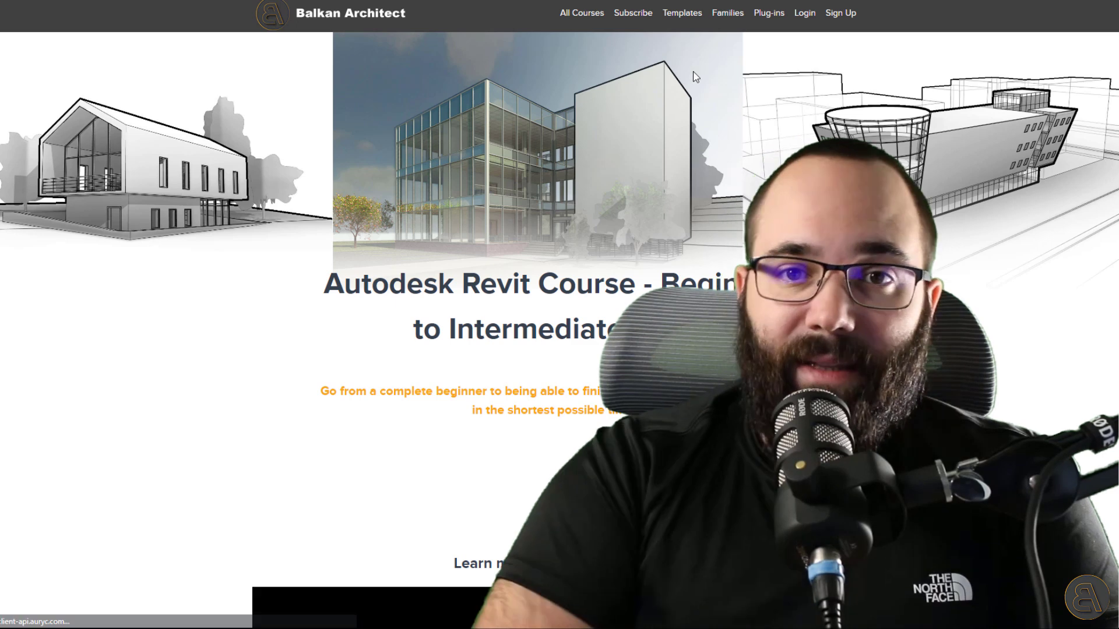
click(681, 12)
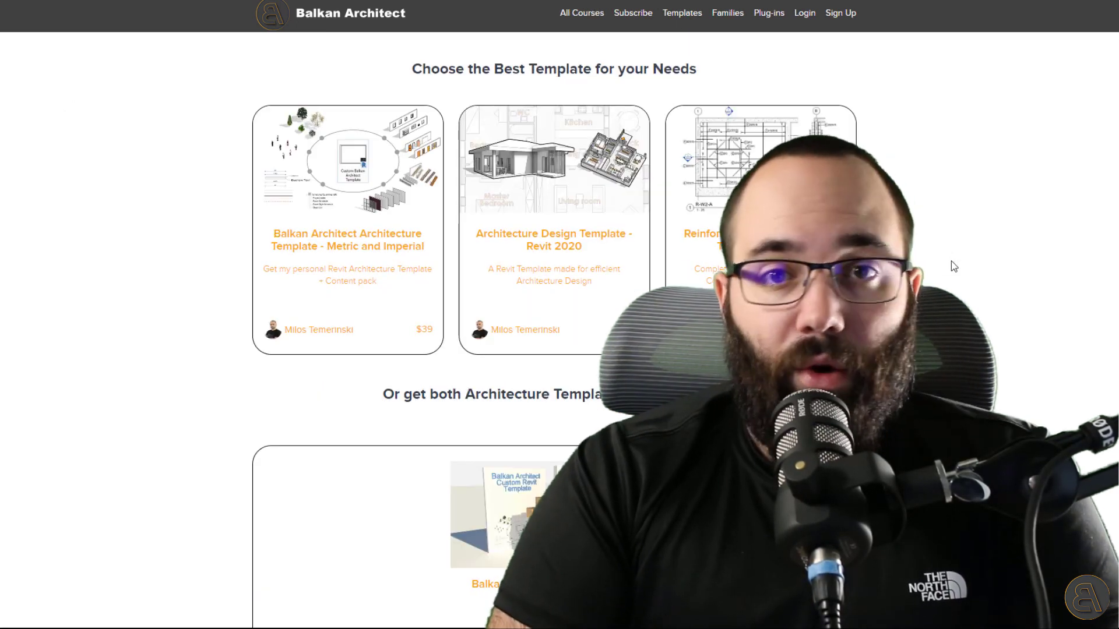
click(729, 14)
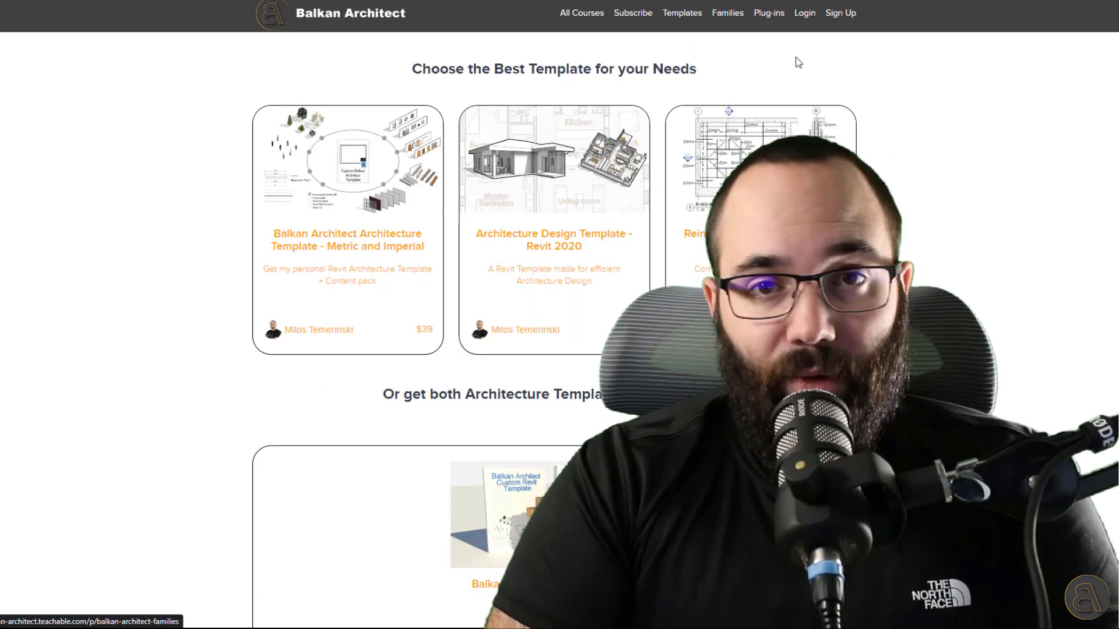
scroll(933, 243, down, 3)
scroll(933, 243, down, 5)
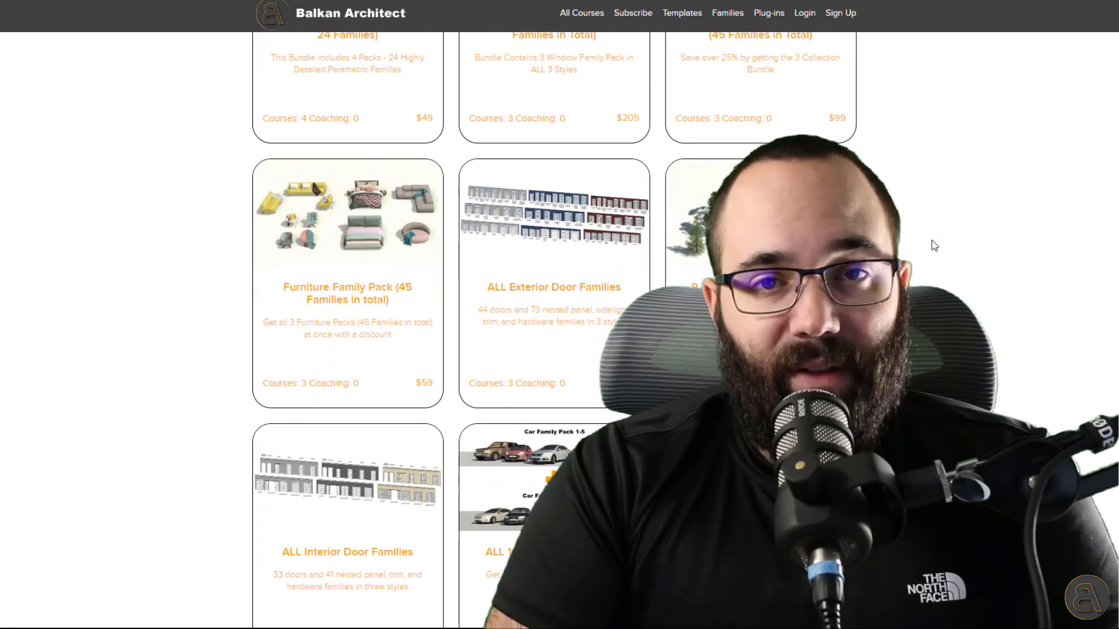
click(770, 14)
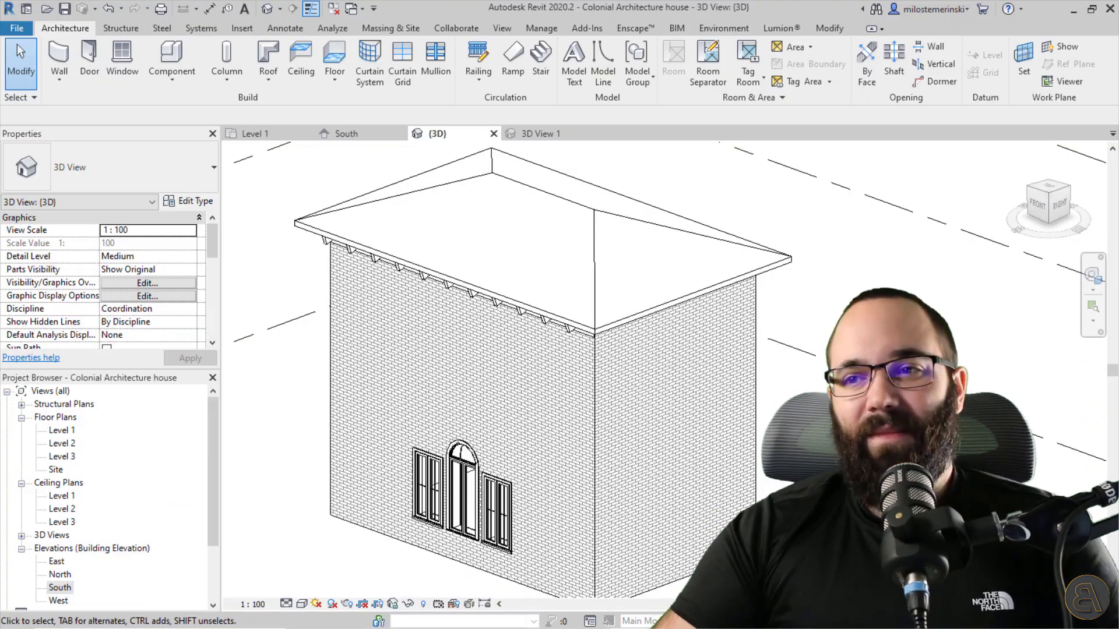
Place a Corner Stone Adaptive Family component about 6.74 m tall on the wall face, from the front-left corner's base to just below the cornice
scroll(383, 347, down, 2)
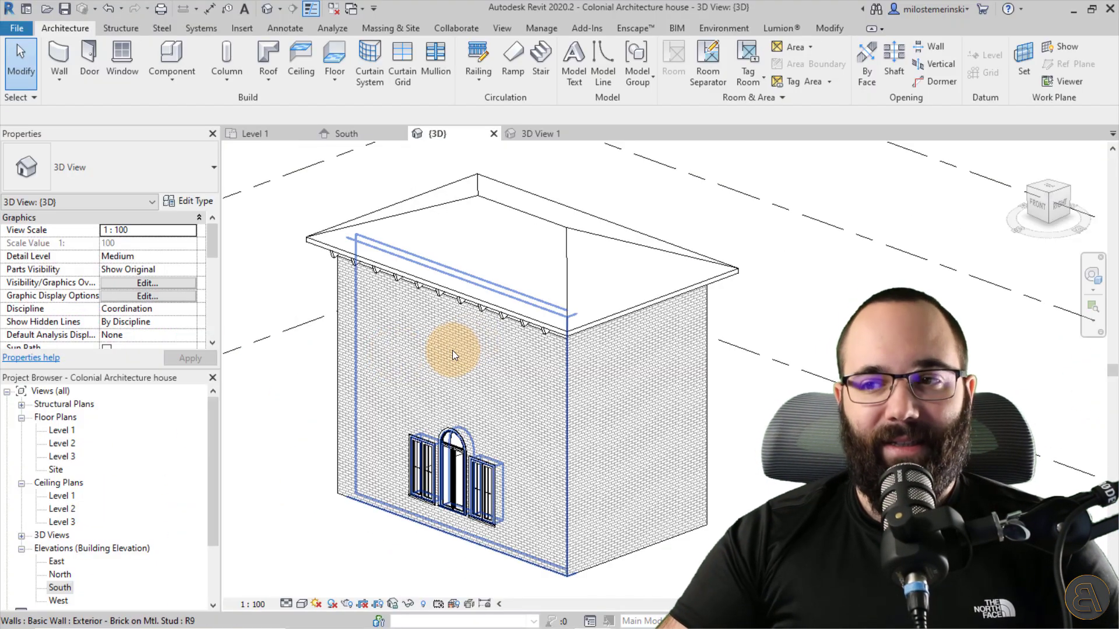
mouse_move(315, 423)
shift+middle_down()
mouse_move(299, 420)
mouse_move(304, 379)
mouse_move(362, 429)
mouse_move(352, 450)
mouse_move(457, 533)
mouse_move(425, 513)
mouse_move(410, 476)
shift+middle_up()
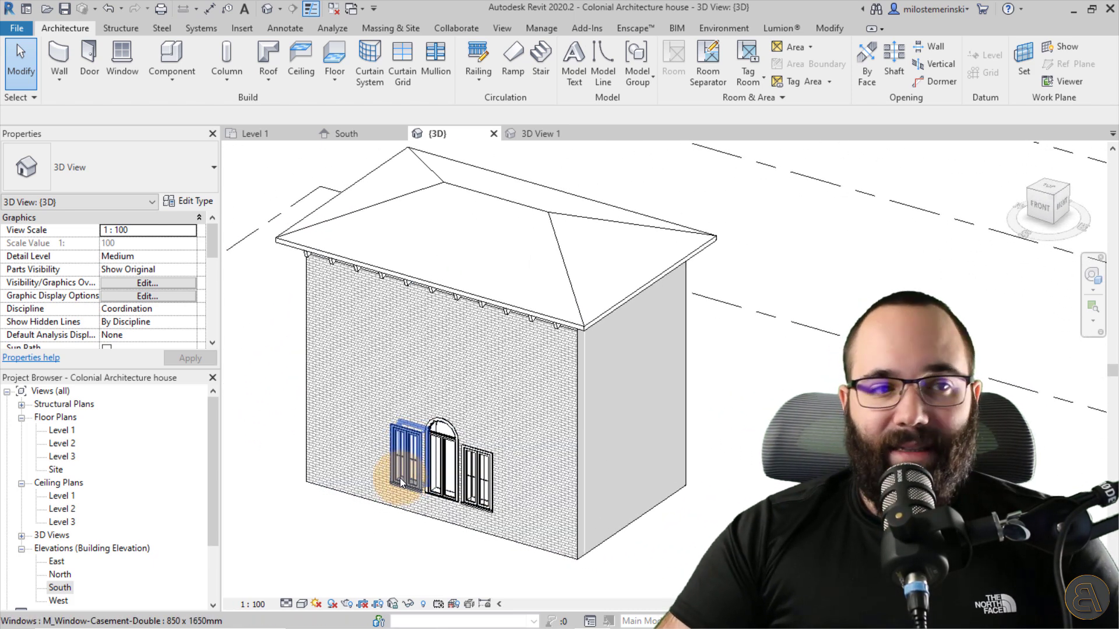
shift+middle_drag(317, 526, 429, 537)
scroll(421, 507, up, 3)
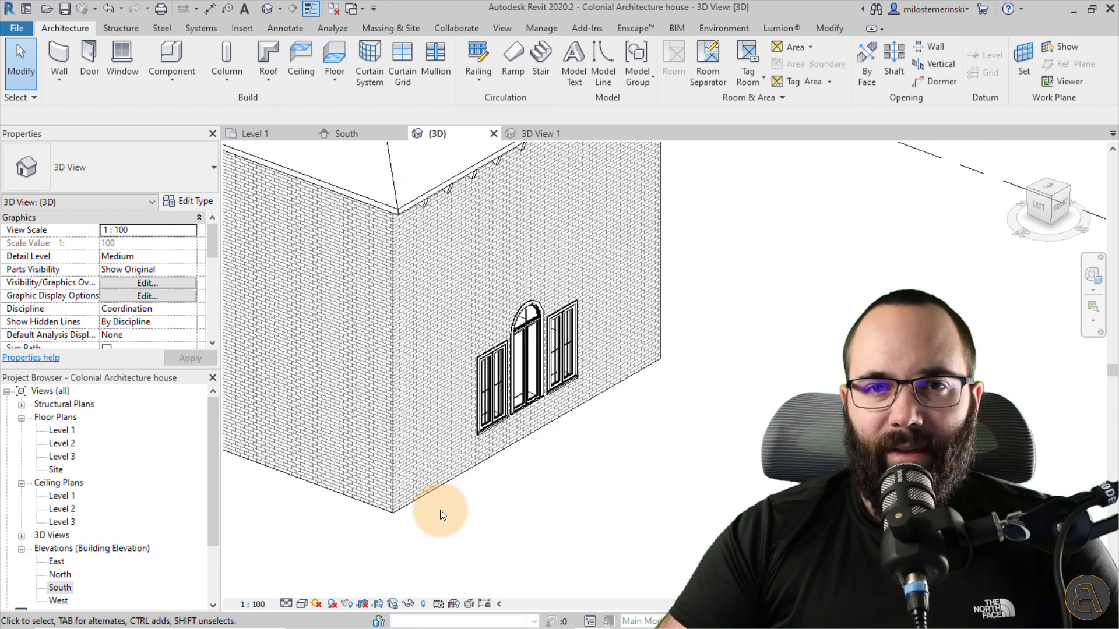
shift+middle_drag(483, 501, 464, 513)
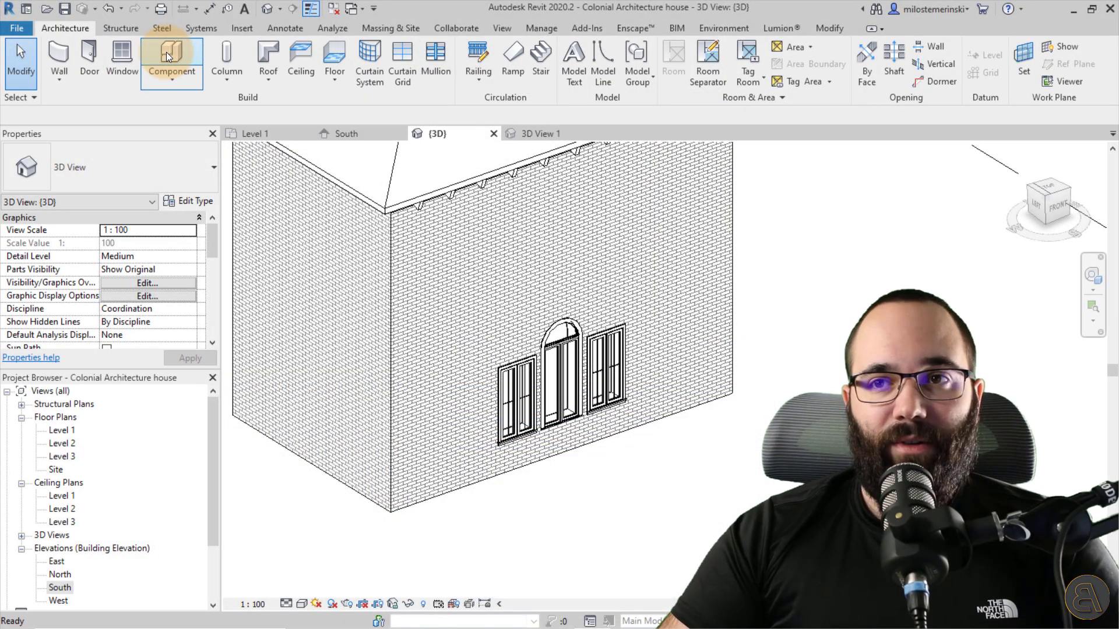
click(166, 52)
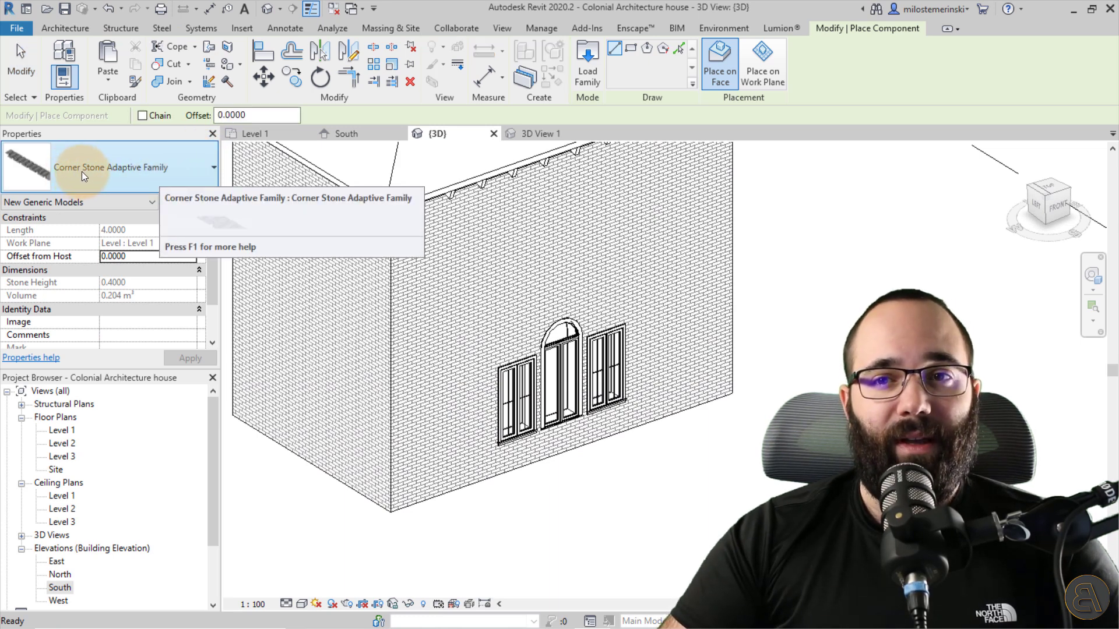
scroll(396, 443, down, 2)
scroll(401, 452, up, 5)
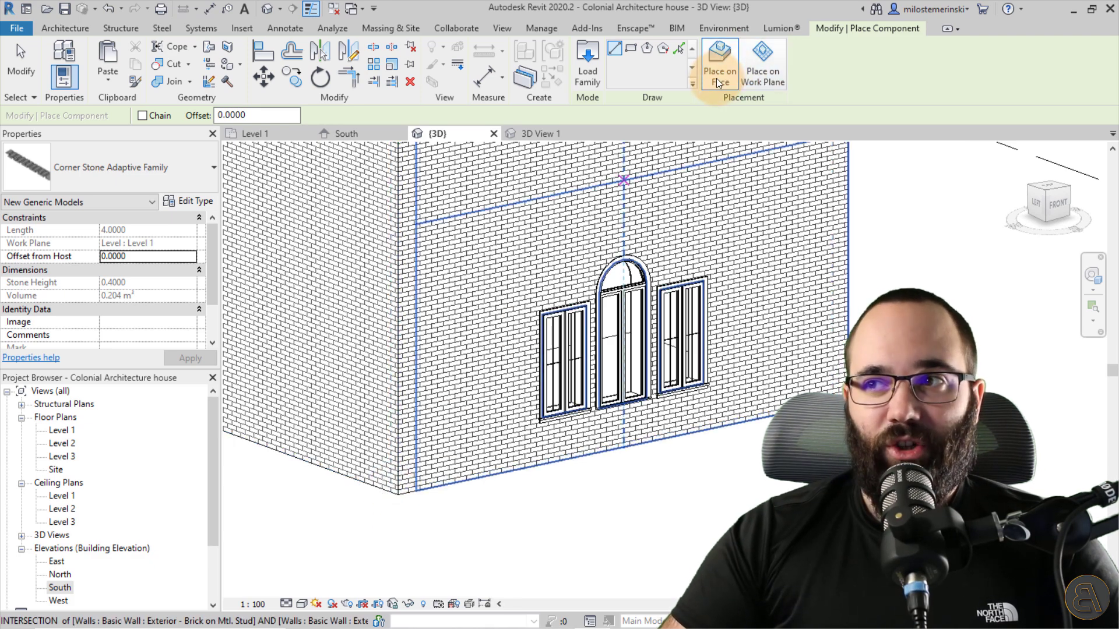
click(711, 79)
scroll(387, 444, down, 4)
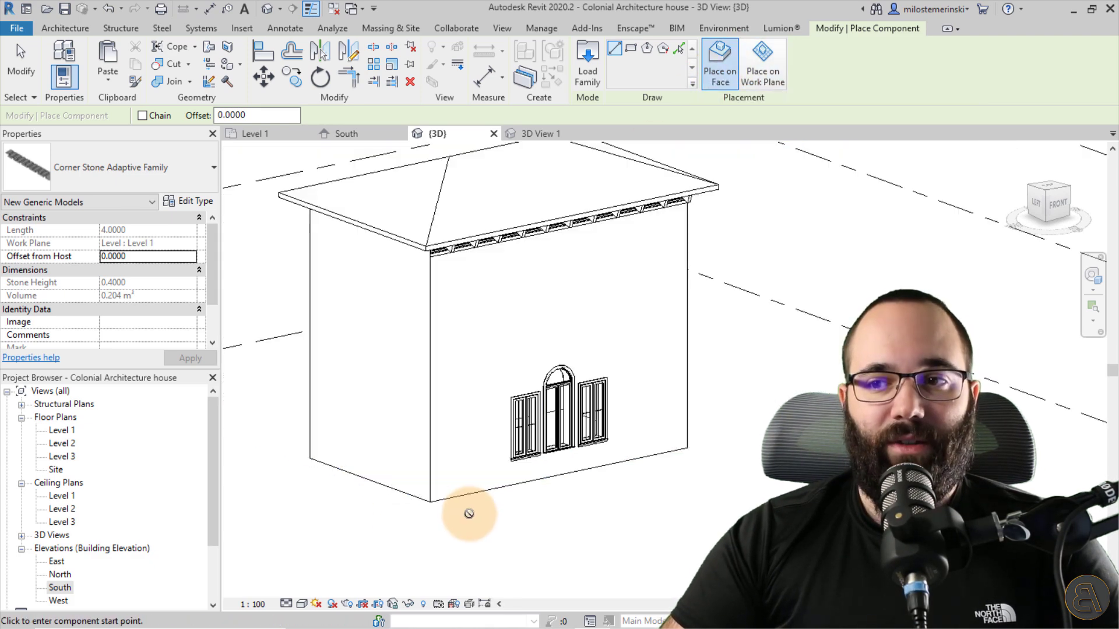
scroll(411, 483, up, 2)
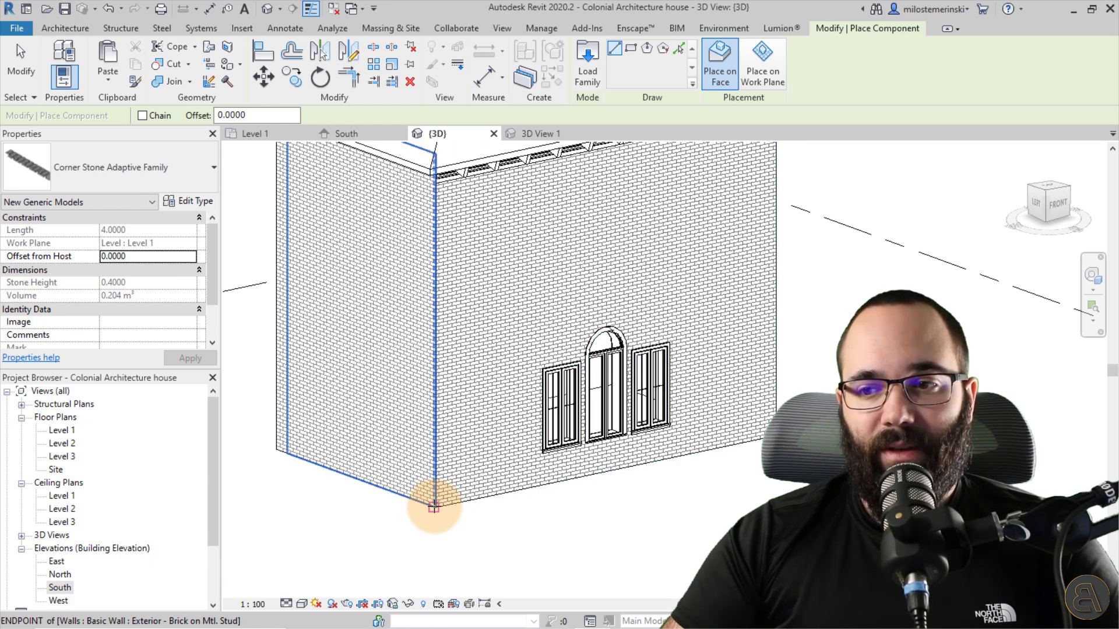
click(435, 507)
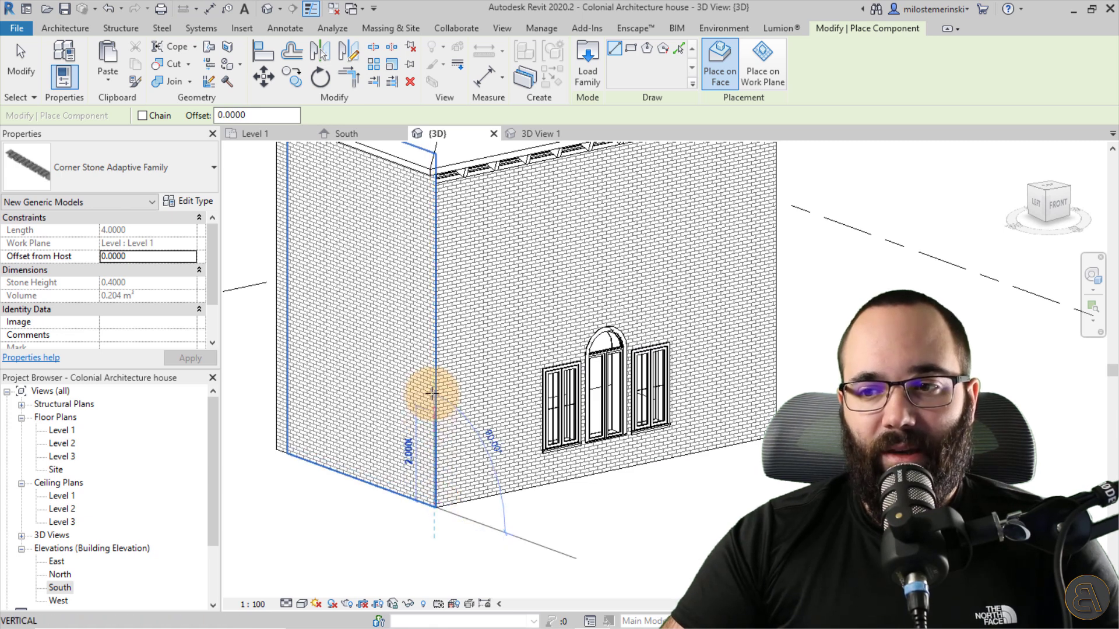
click(431, 264)
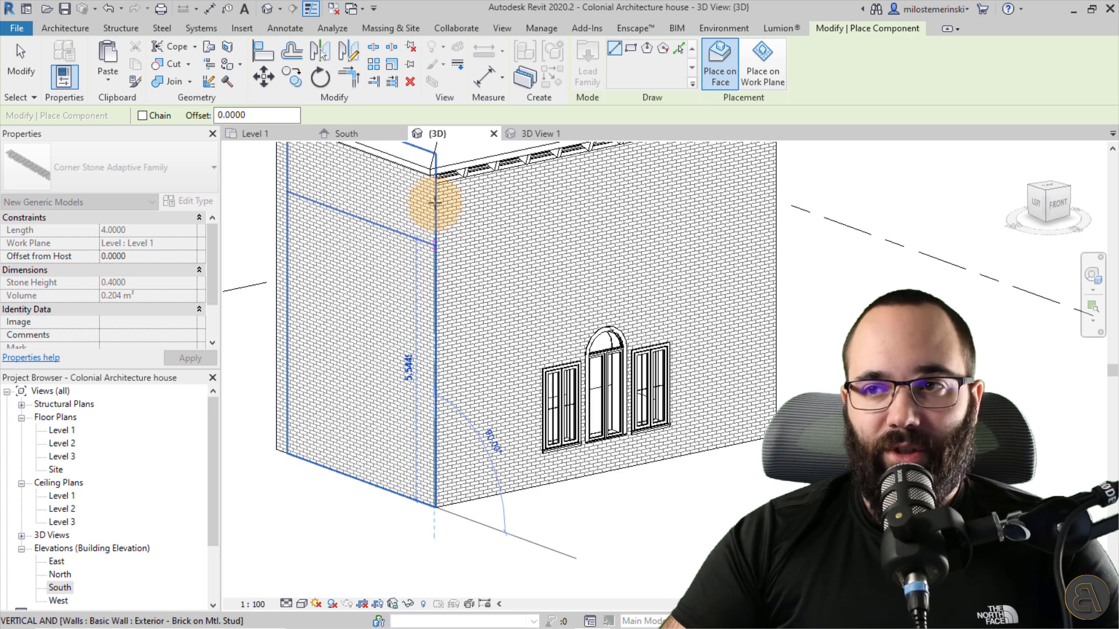
click(435, 190)
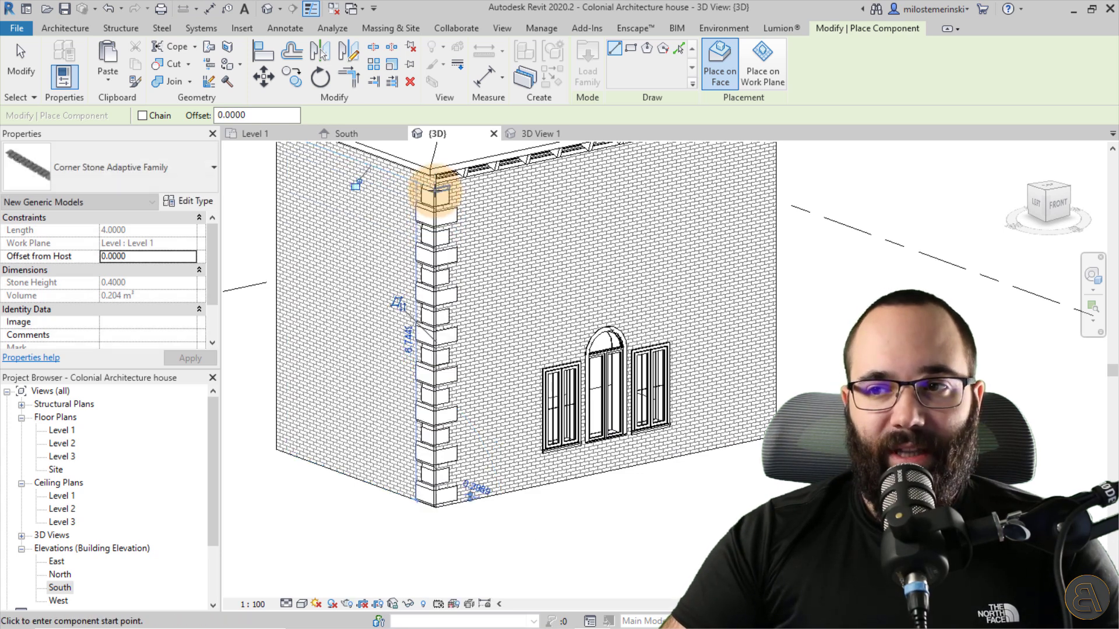
key(Escape)
key(Escape)
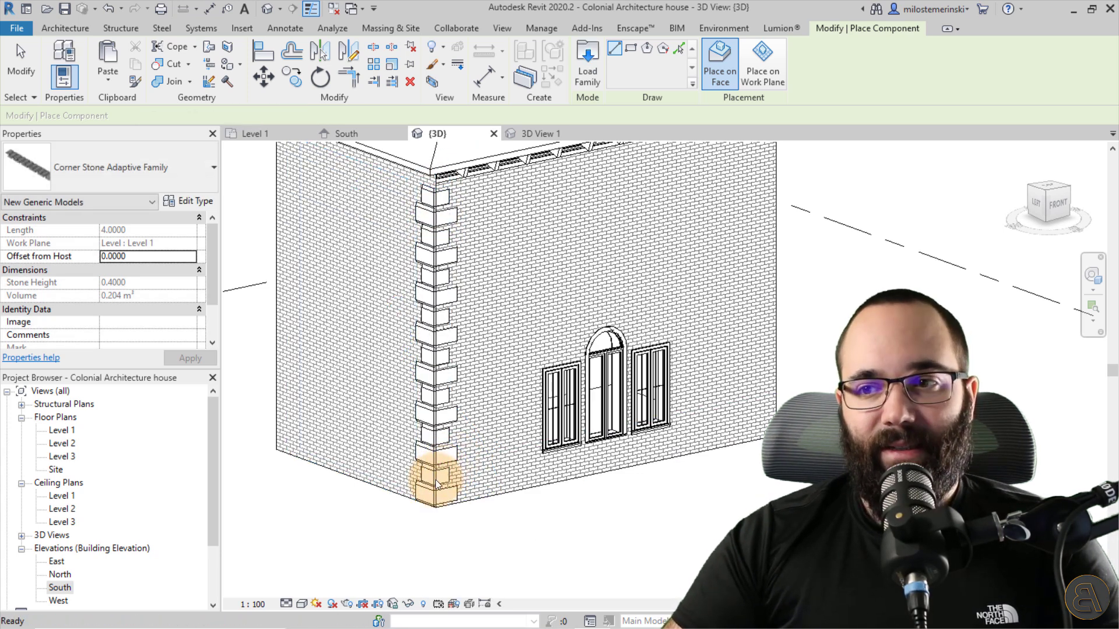
Align the top of the corner stone component with the underside of the cornice
mouse_move(378, 515)
shift+middle_down()
mouse_move(407, 527)
mouse_move(451, 507)
shift+middle_up()
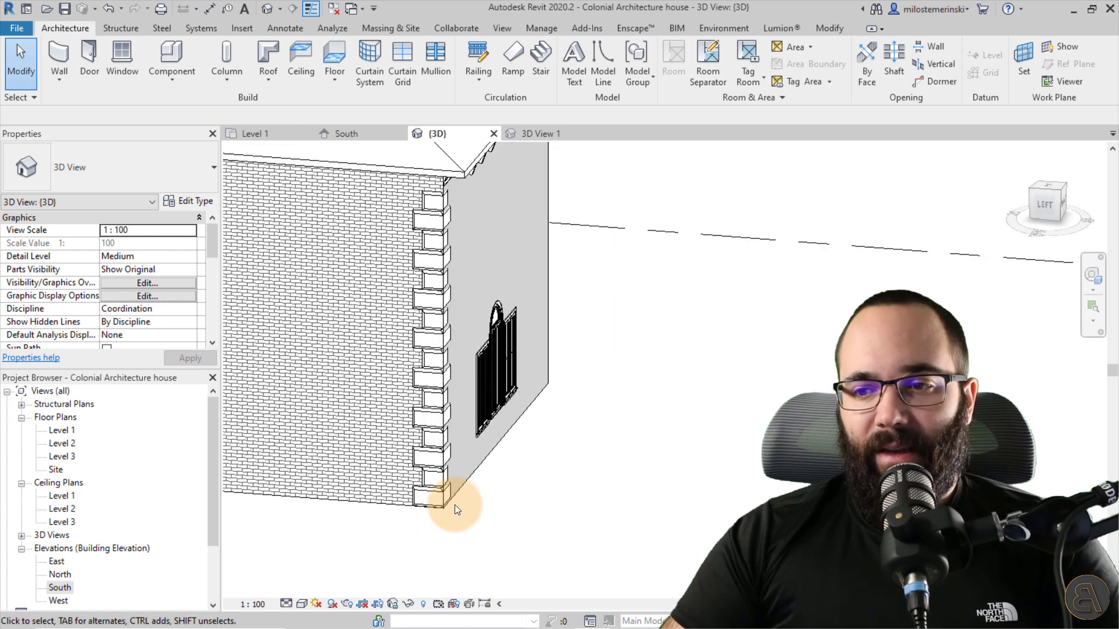
click(422, 505)
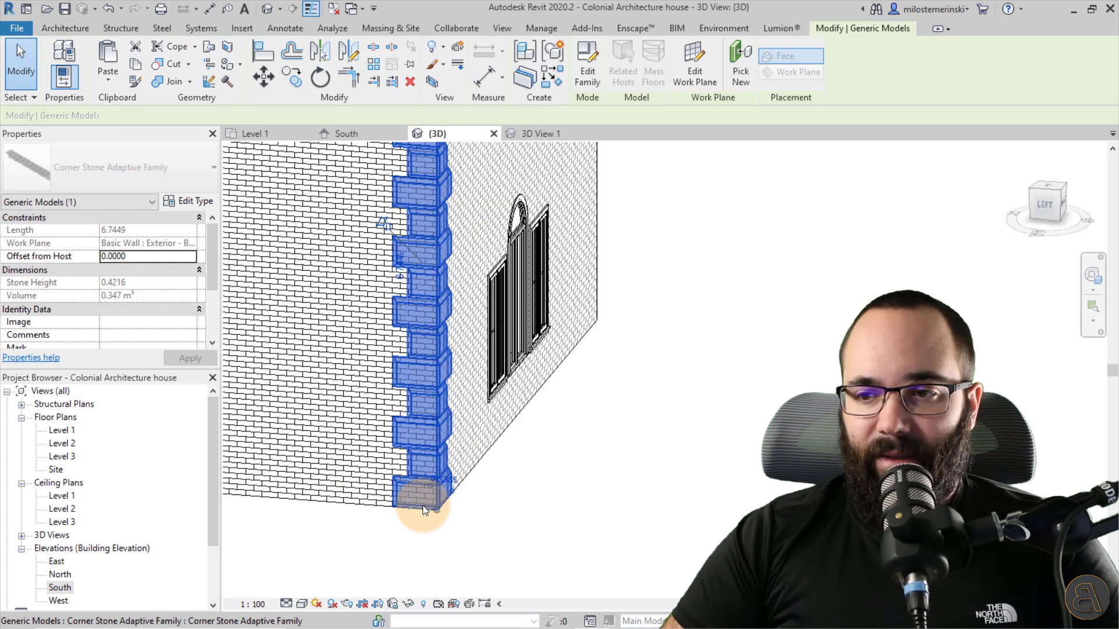
shift+middle_drag(422, 506, 431, 589)
shift+middle_drag(387, 387, 408, 232)
scroll(405, 188, up, 5)
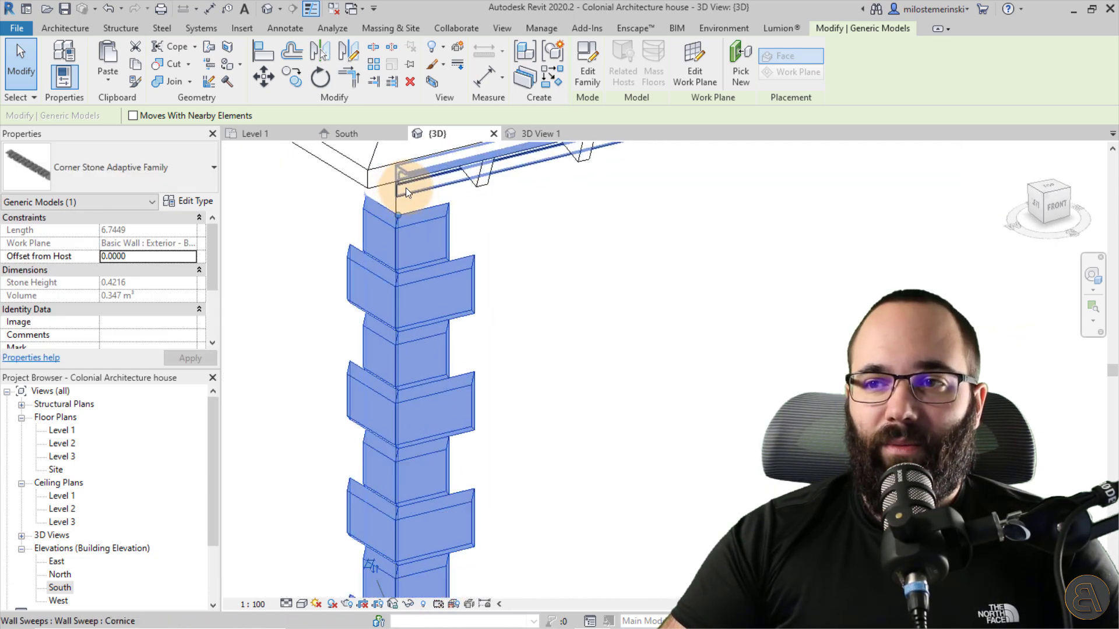
click(262, 52)
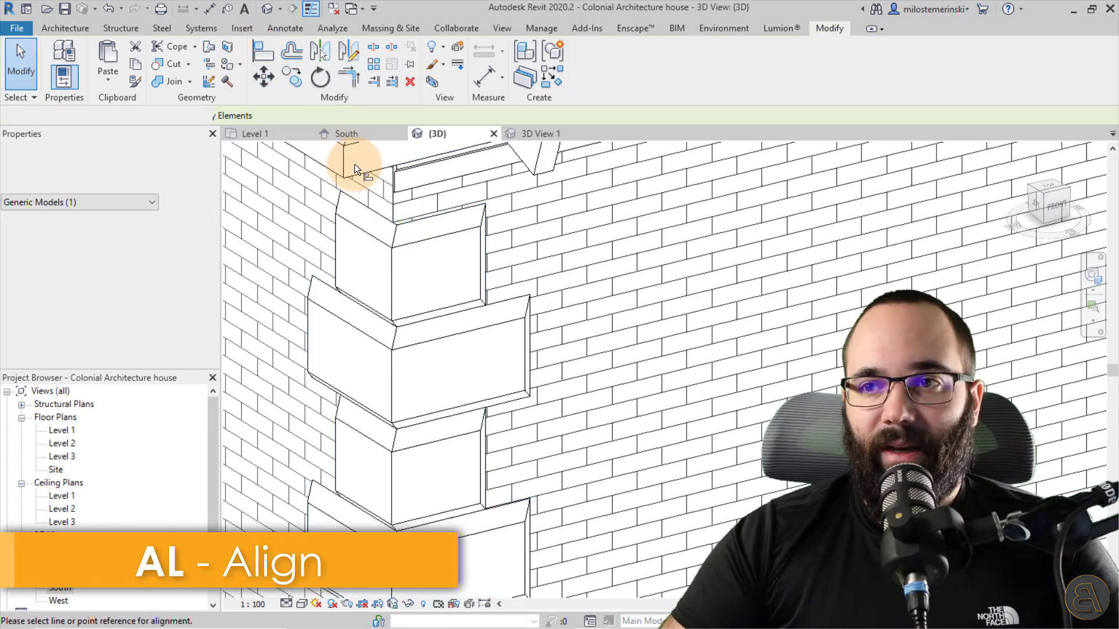
click(395, 208)
click(414, 220)
scroll(417, 237, down, 6)
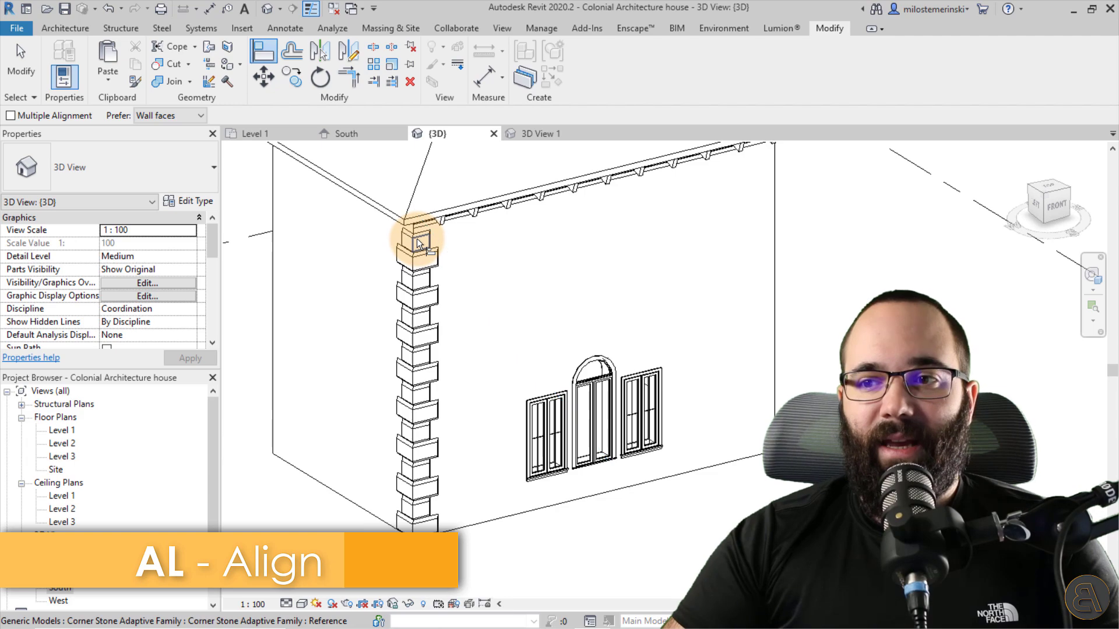
key(Escape)
Examine the aligned corner stones and the bare brick corner at the opposite end of the front wall
shift+middle_drag(512, 553, 512, 530)
click(421, 448)
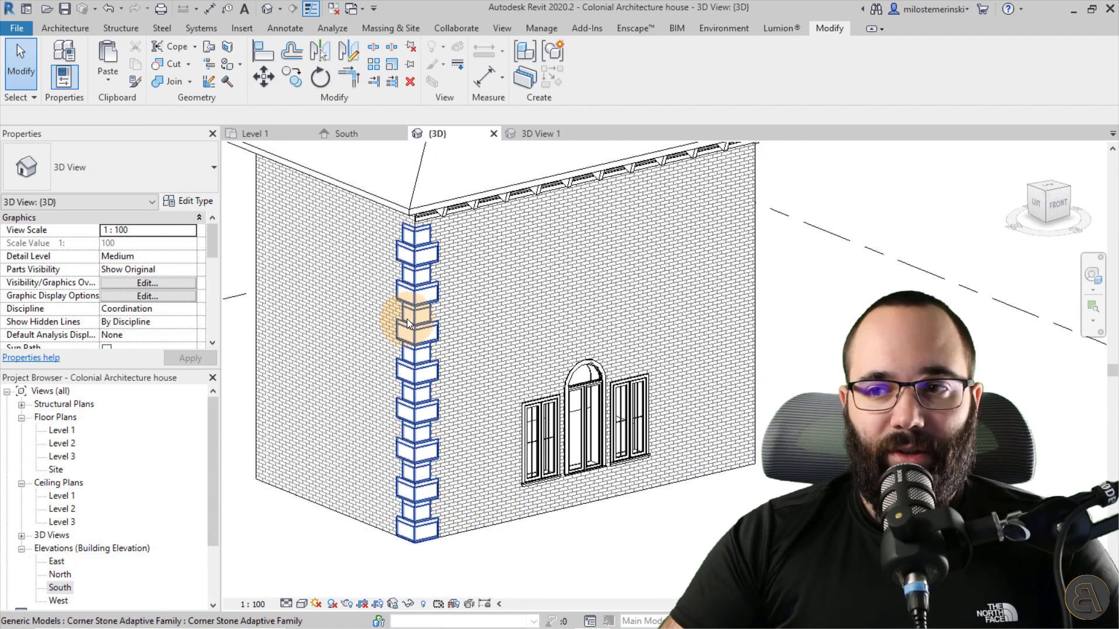
shift+middle_drag(659, 506, 467, 515)
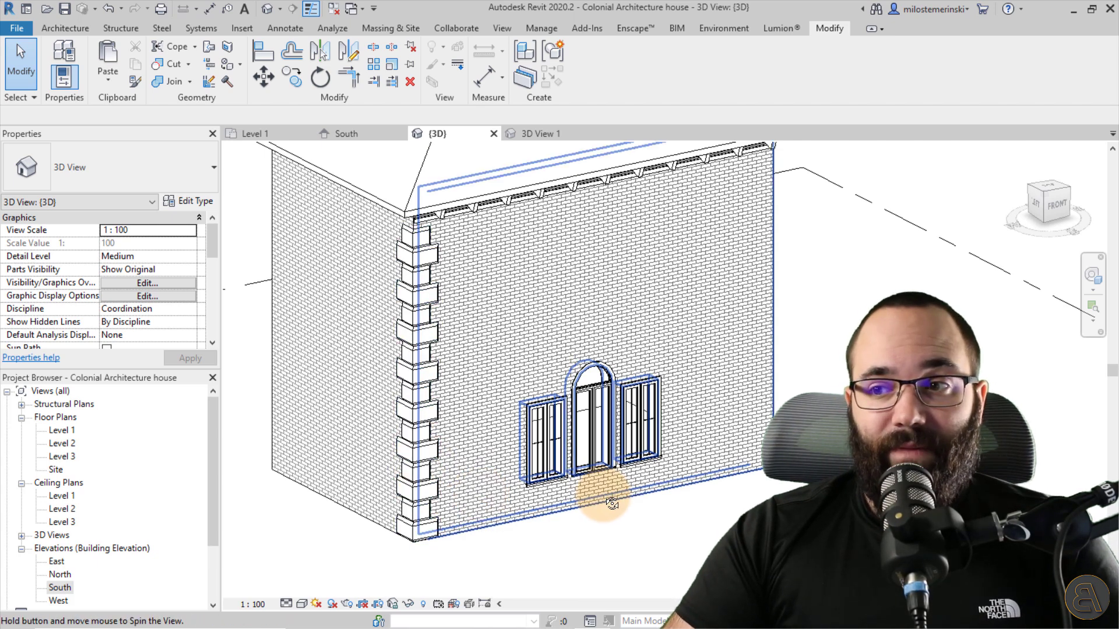
shift+middle_drag(612, 504, 412, 470)
scroll(457, 464, up, 4)
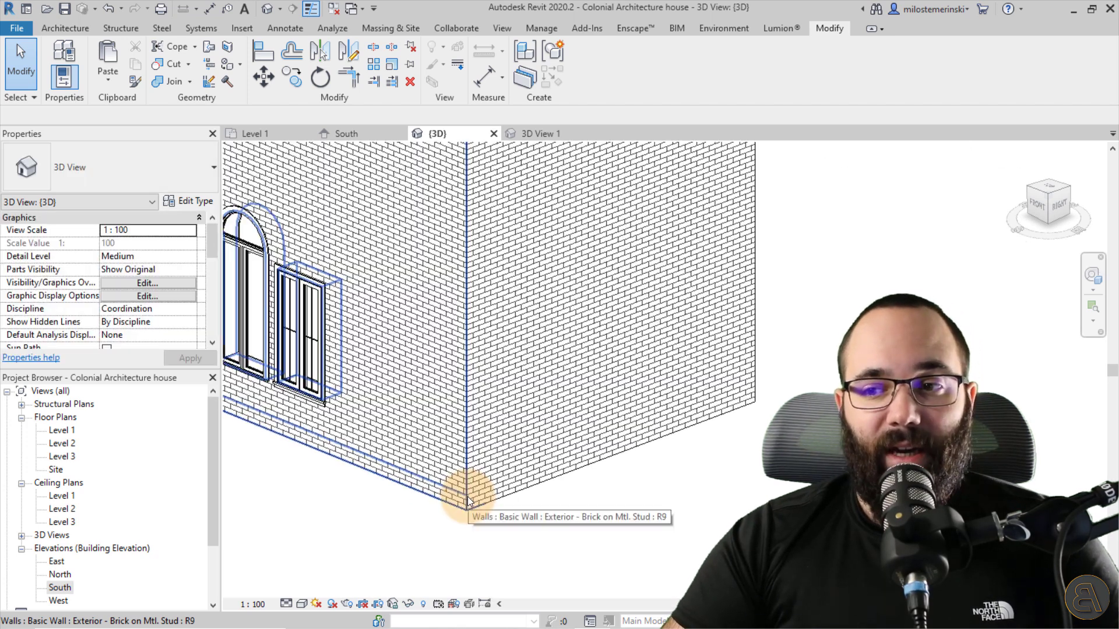
Start an in-place component in the Generic Models category, keeping the name Generic Models 1
scroll(463, 489, up, 2)
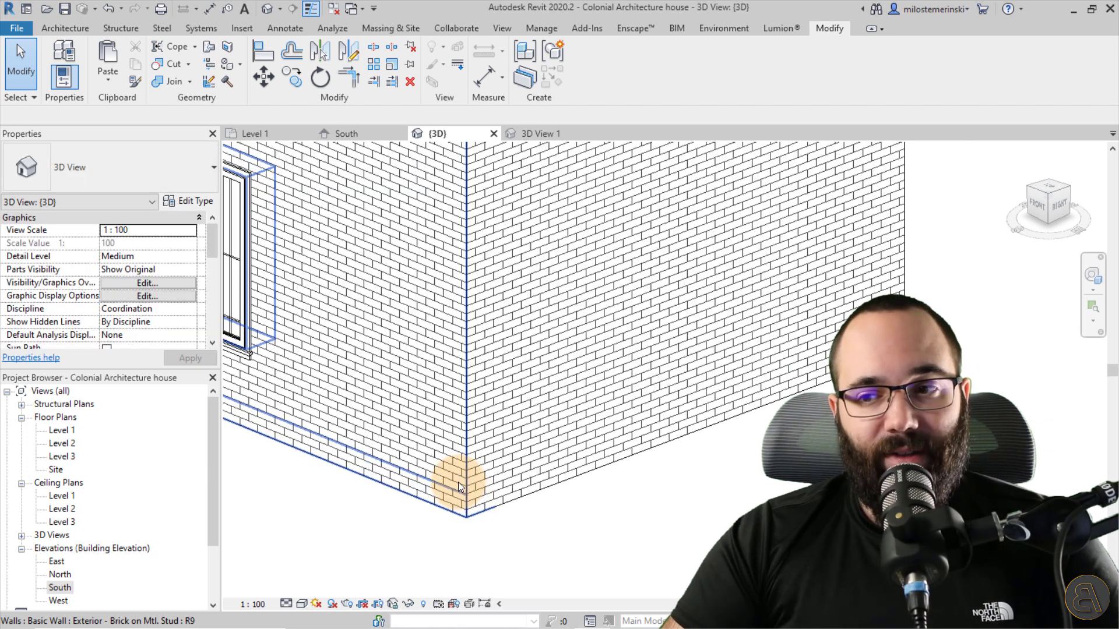
click(80, 28)
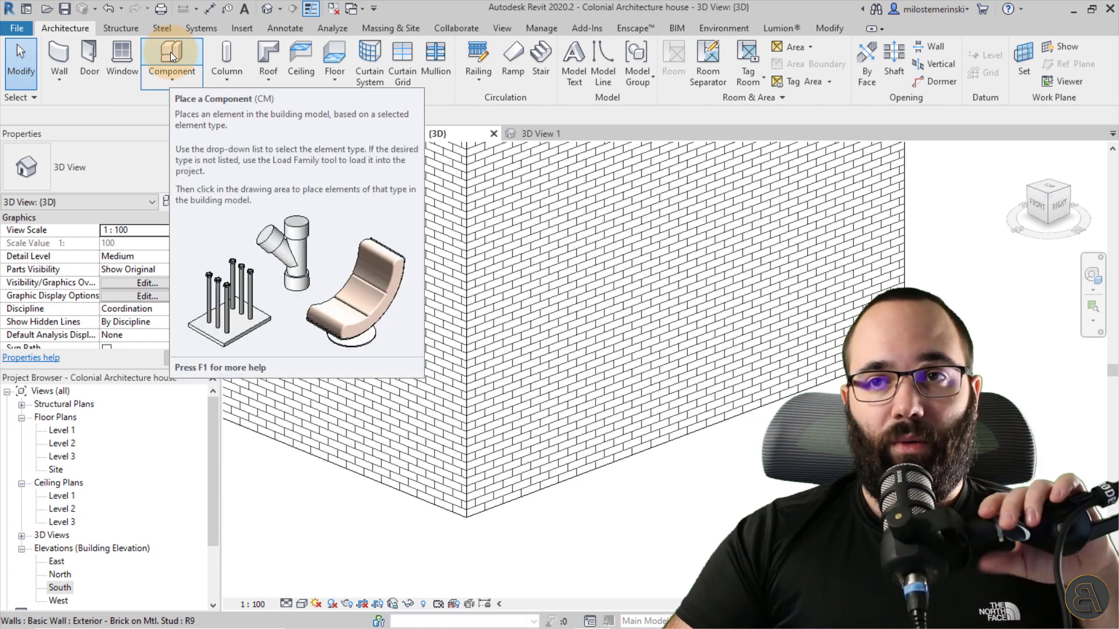
click(173, 55)
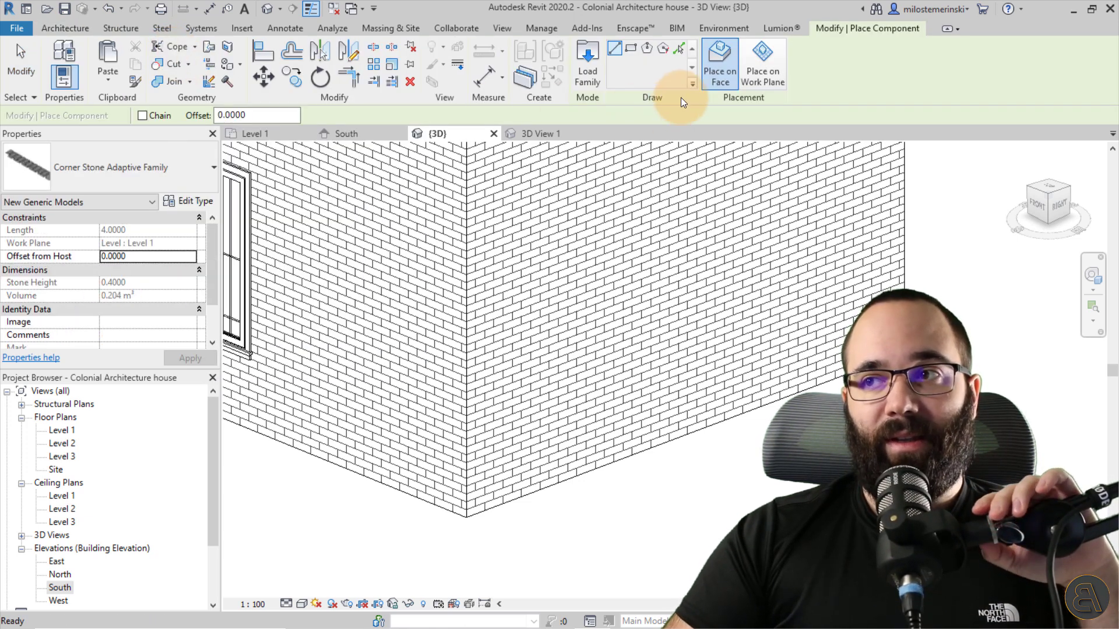
key(Escape)
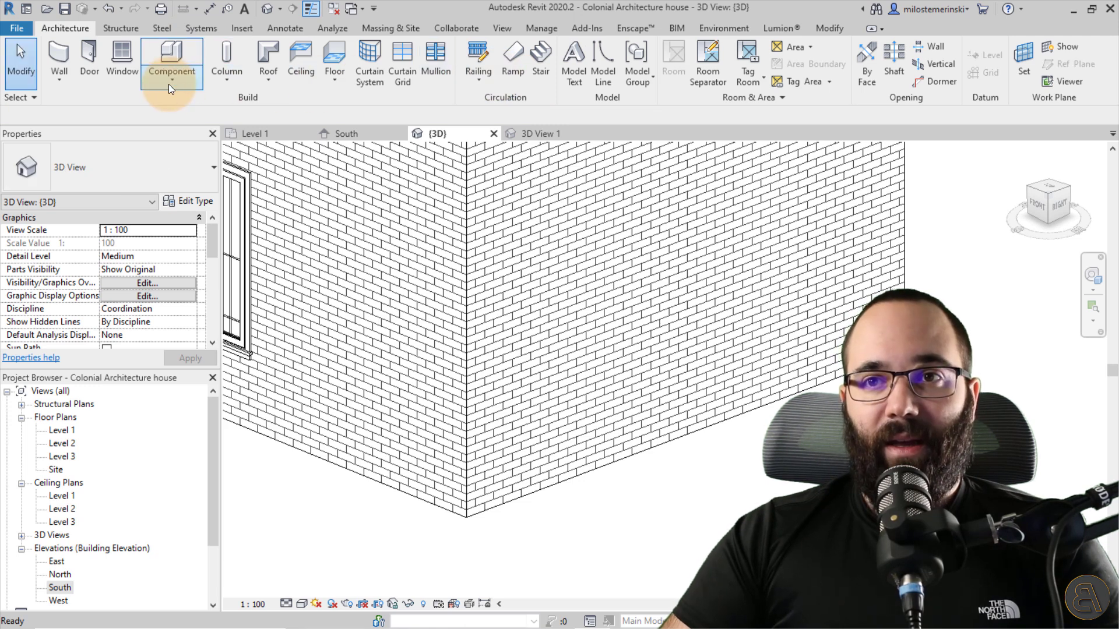
click(170, 83)
click(194, 138)
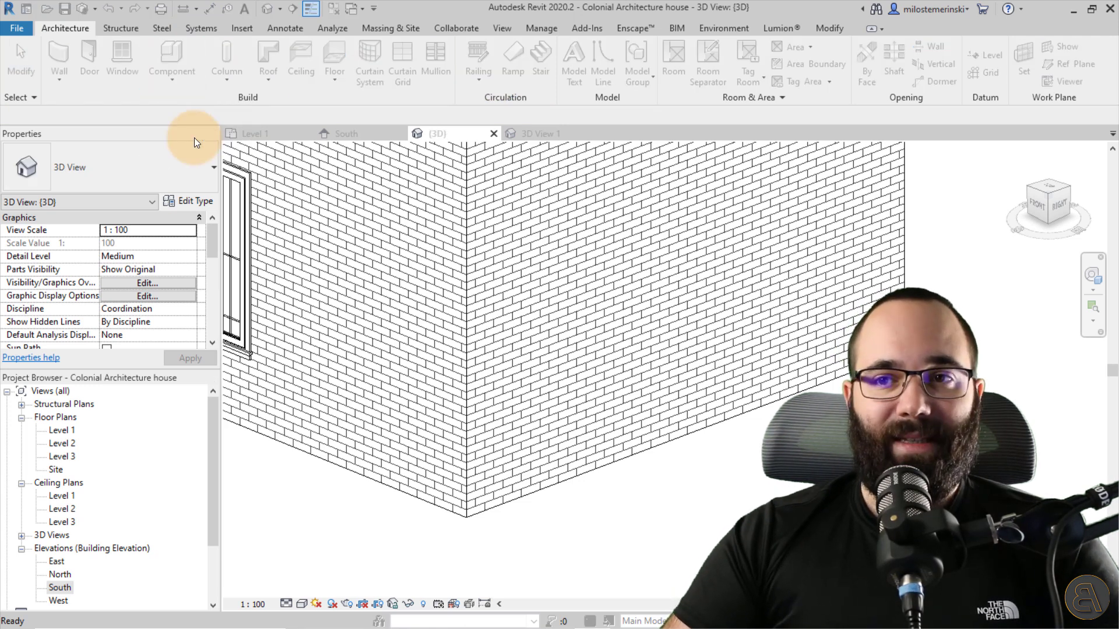
drag(510, 183, 526, 240)
click(307, 198)
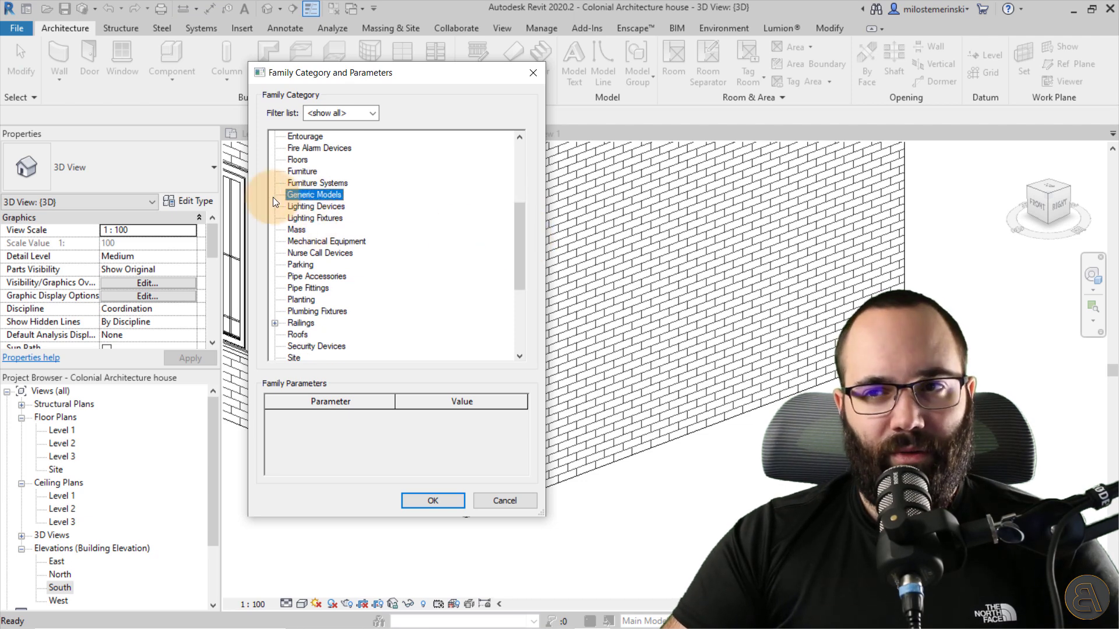
click(427, 500)
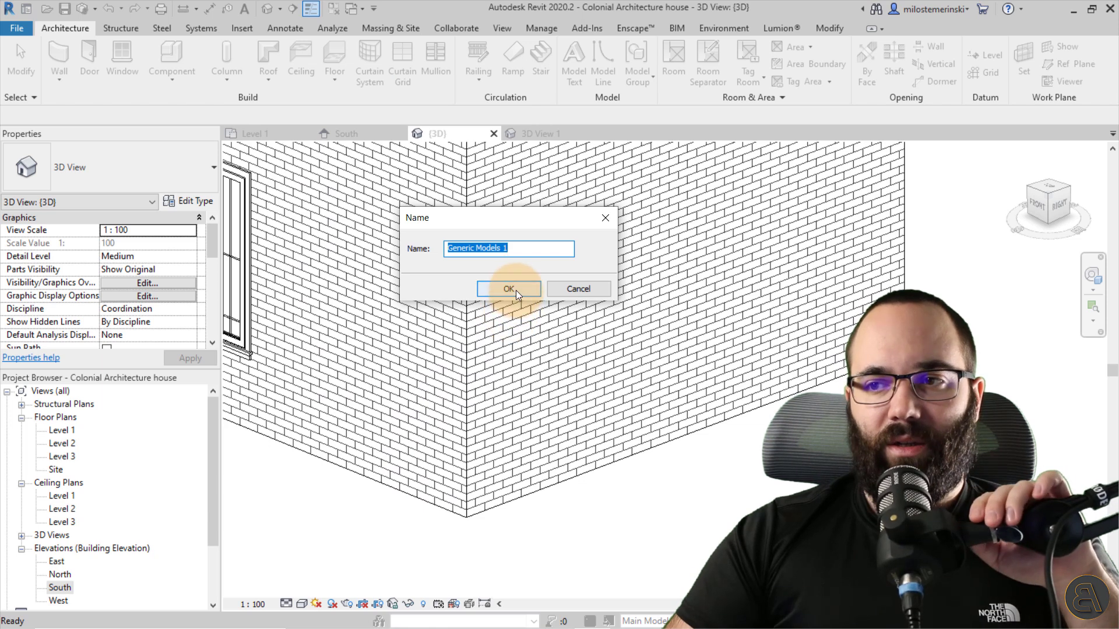
click(508, 289)
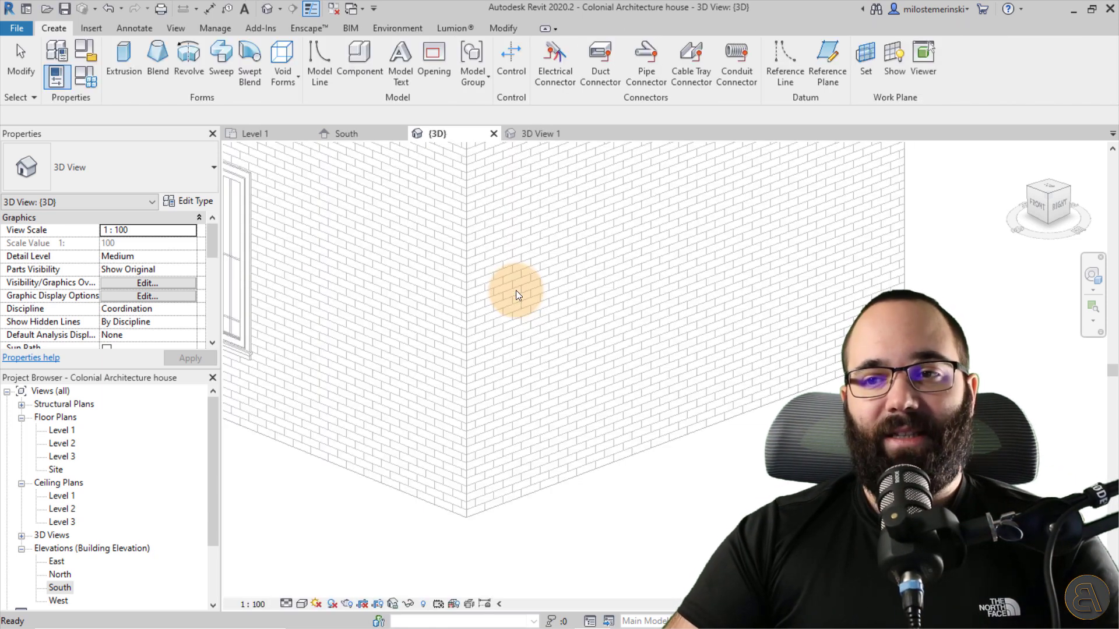
Set Level 1 as the work plane for the in-place model
middle_drag(452, 362, 422, 344)
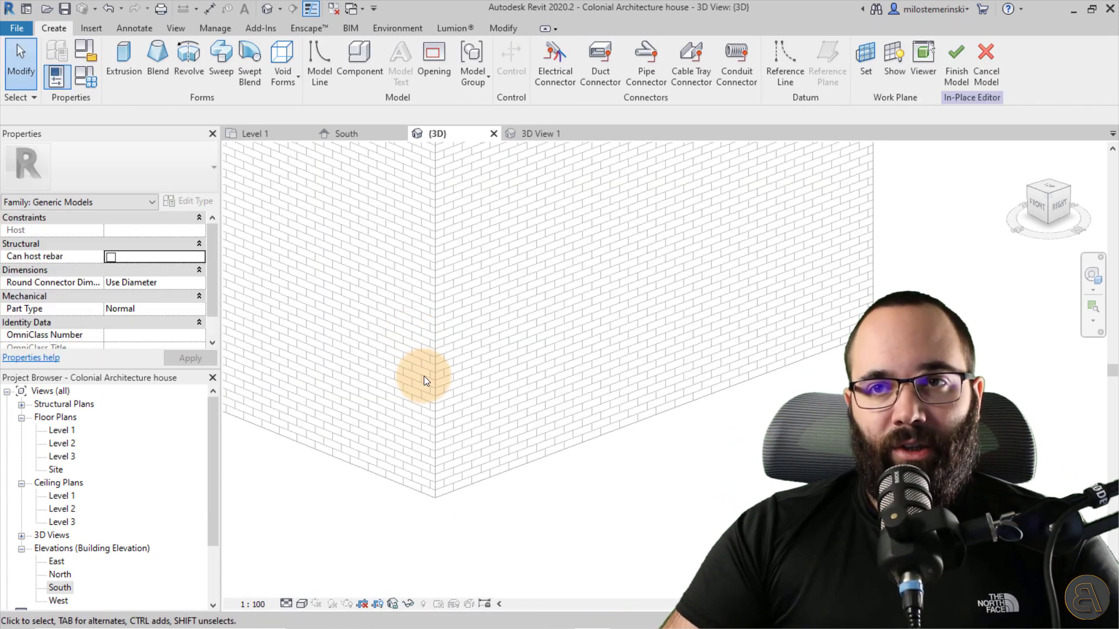
click(865, 69)
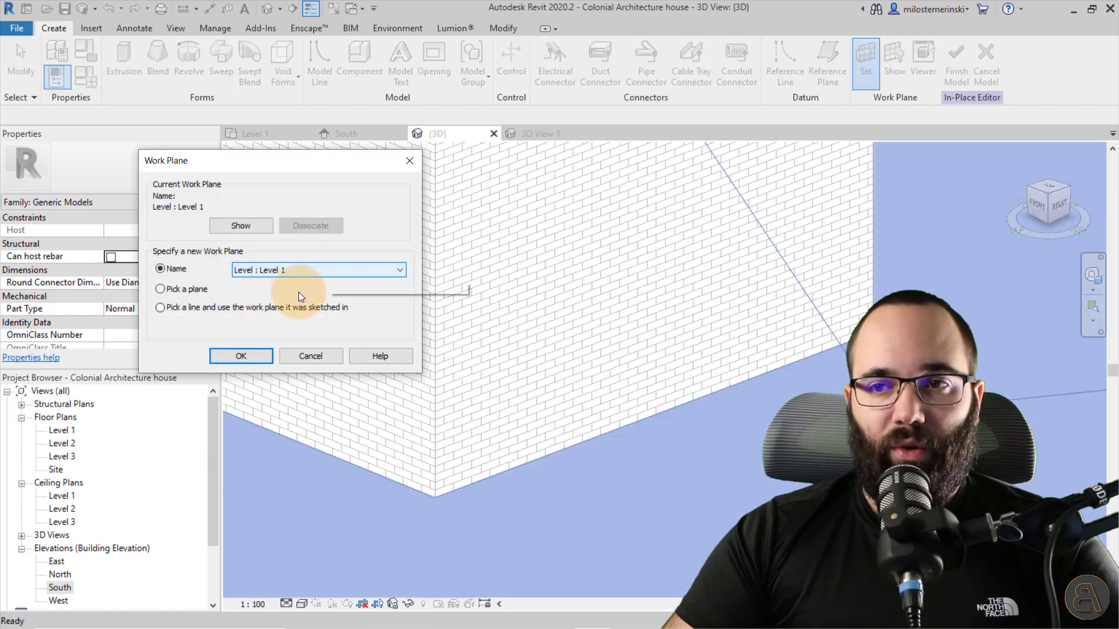
click(234, 355)
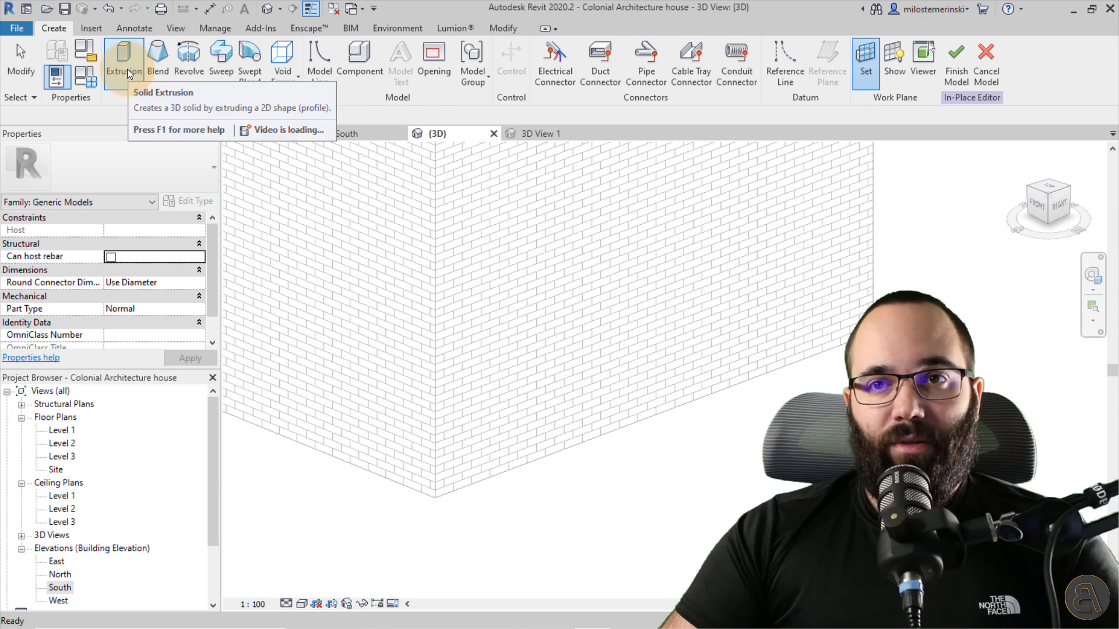
Start a solid extrusion and sketch its front leg on the Level 1 plan, 0.50 m along the front wall from the front-right corner and 0.04 m thick
click(127, 69)
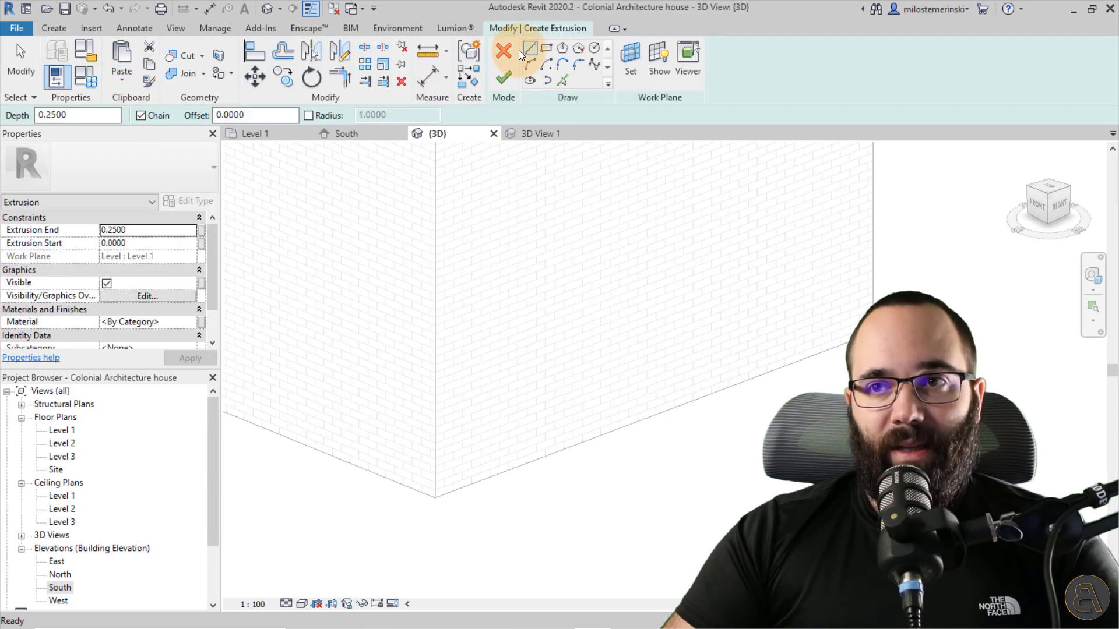
click(248, 133)
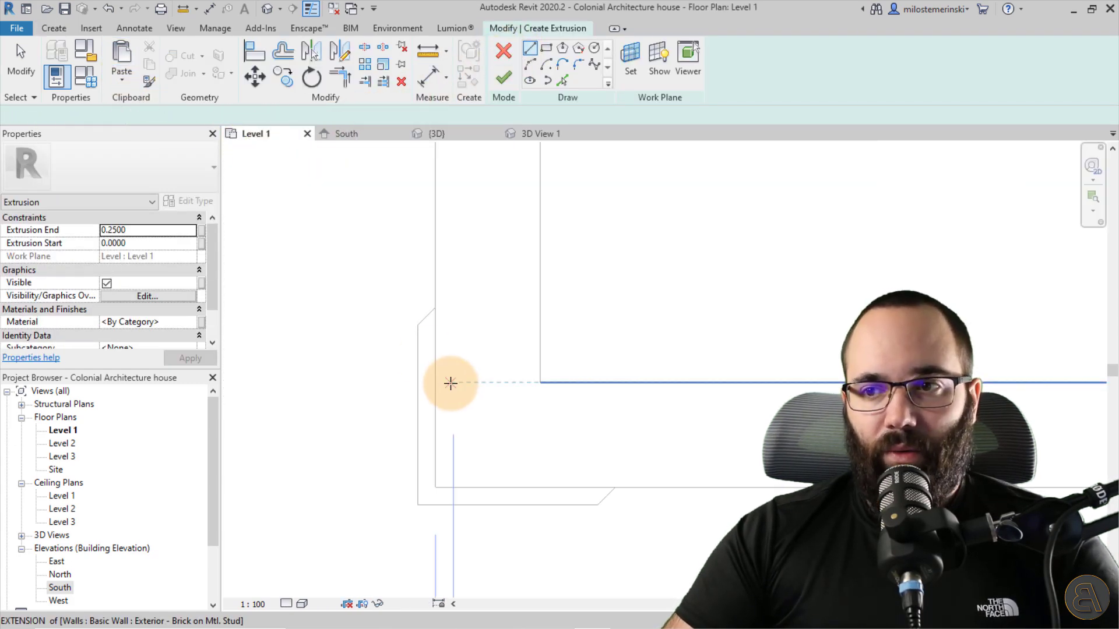
scroll(451, 383, down, 2)
scroll(508, 377, up, 5)
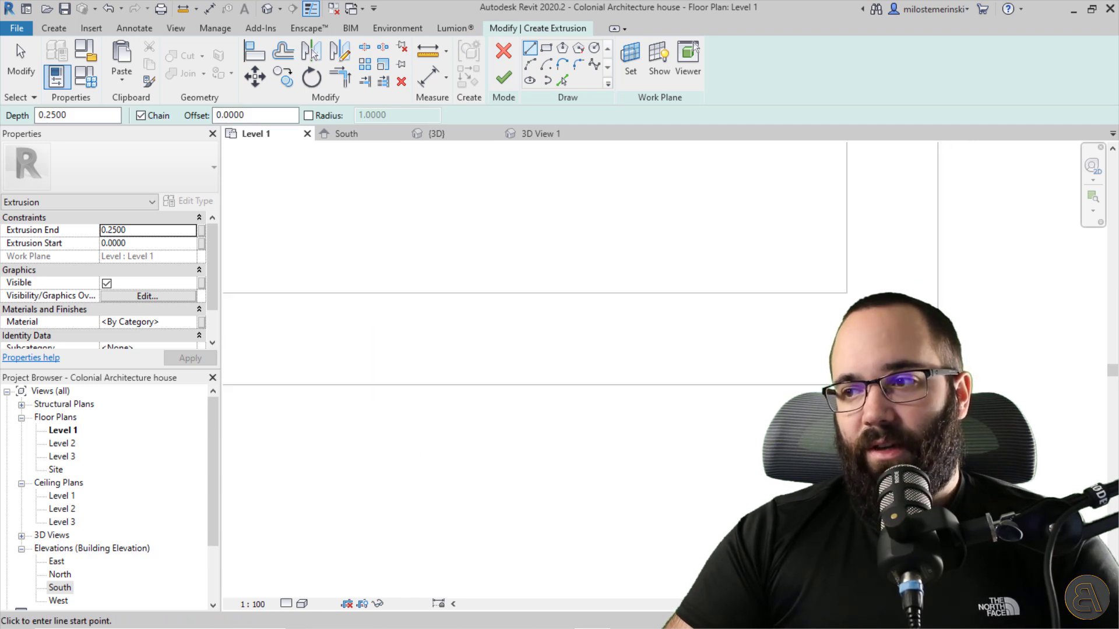
middle_drag(925, 414, 689, 428)
click(701, 398)
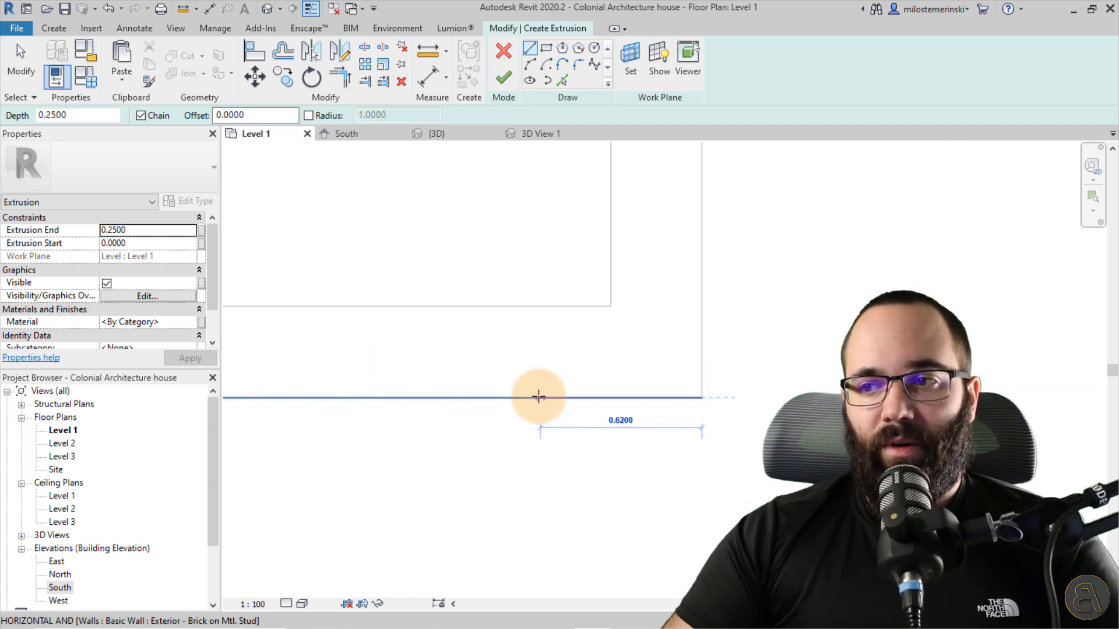
click(570, 397)
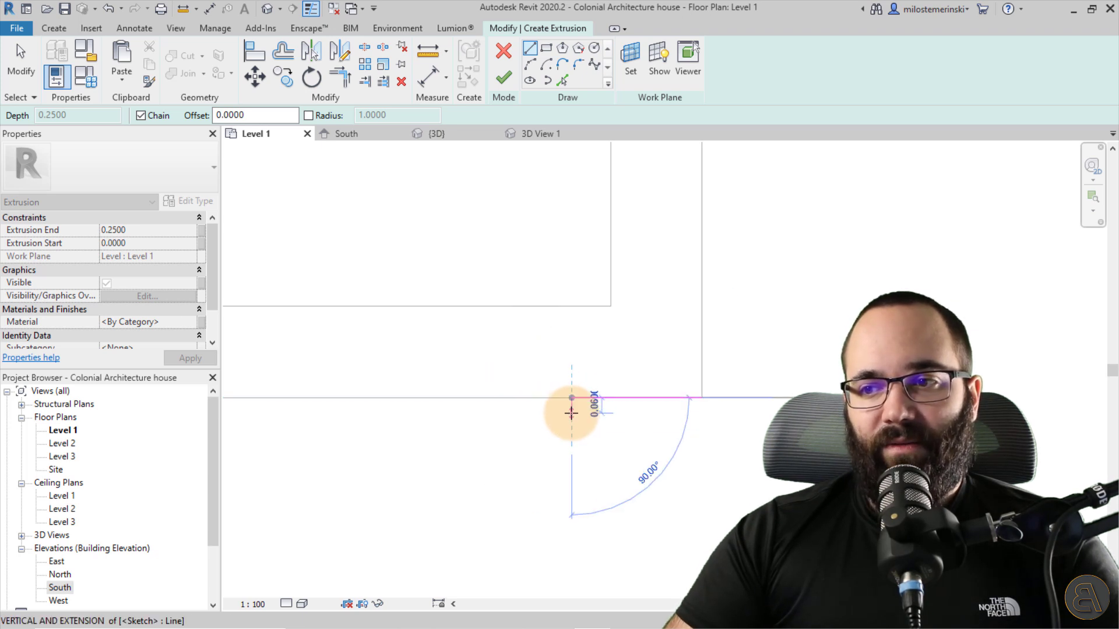
scroll(571, 412, up, 2)
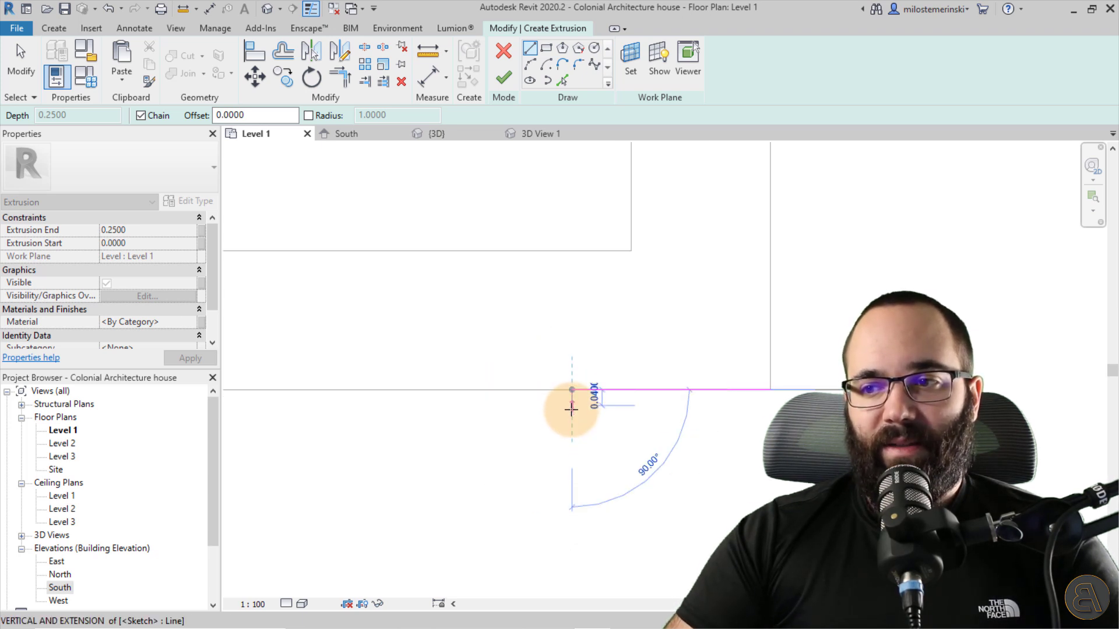
click(571, 408)
click(770, 406)
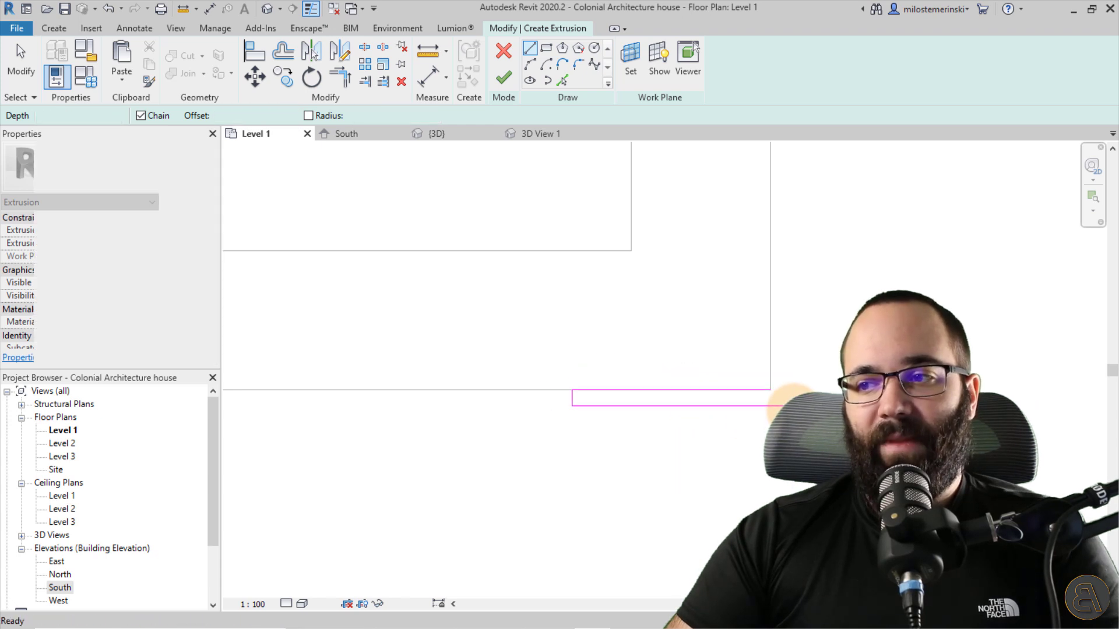
Sketch the side leg 0.20 m along the right wall and 0.04 m thick, closing the L-shaped profile around the corner
click(770, 389)
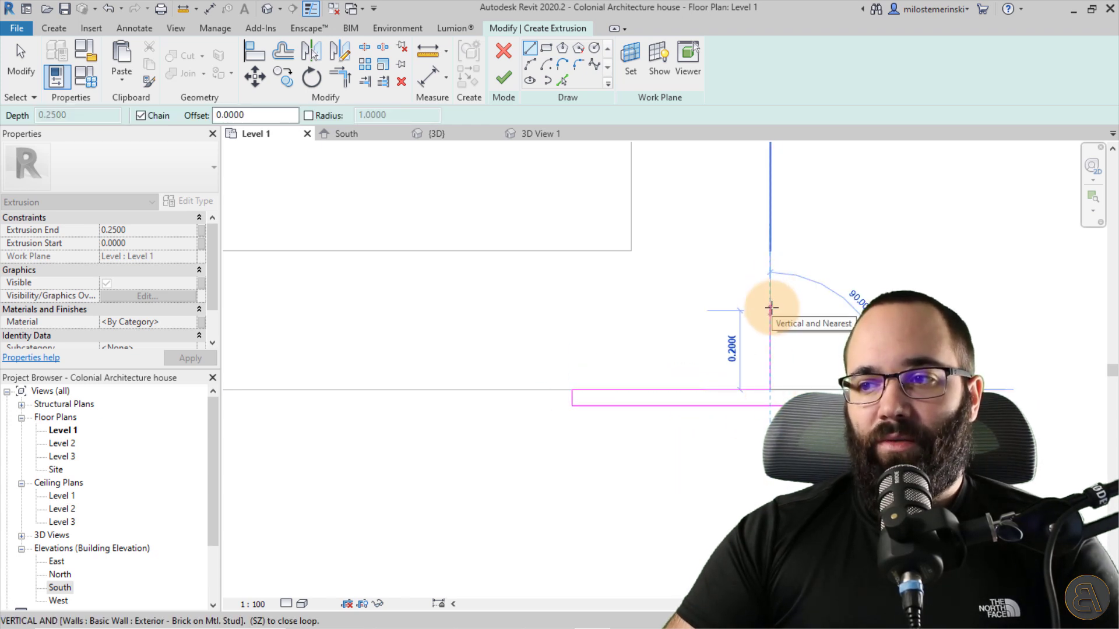
click(770, 309)
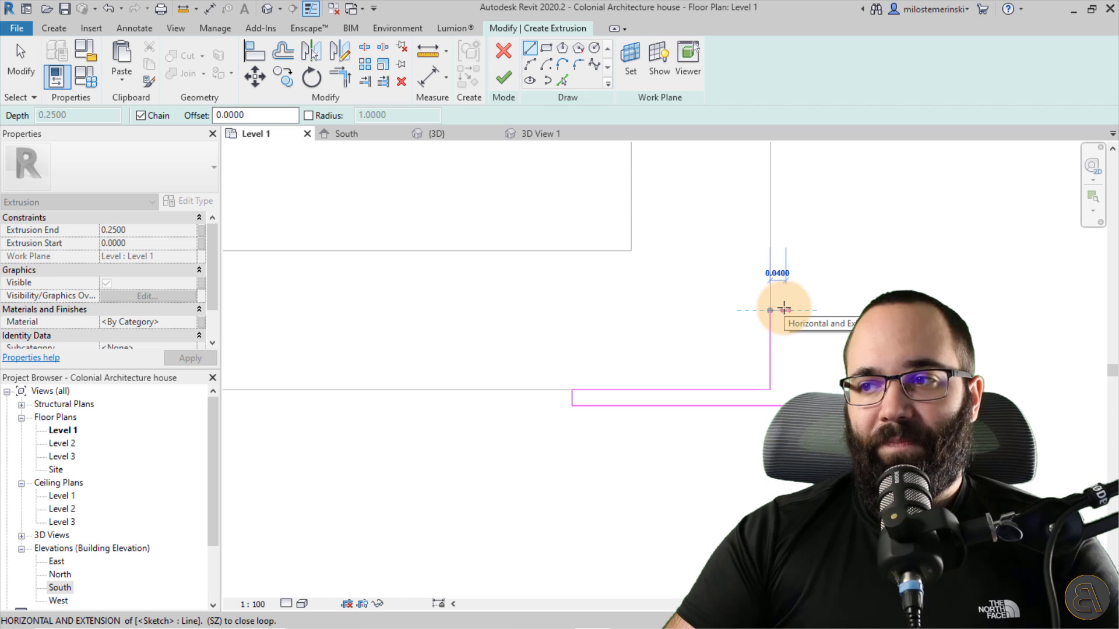
click(784, 310)
click(785, 406)
key(Escape)
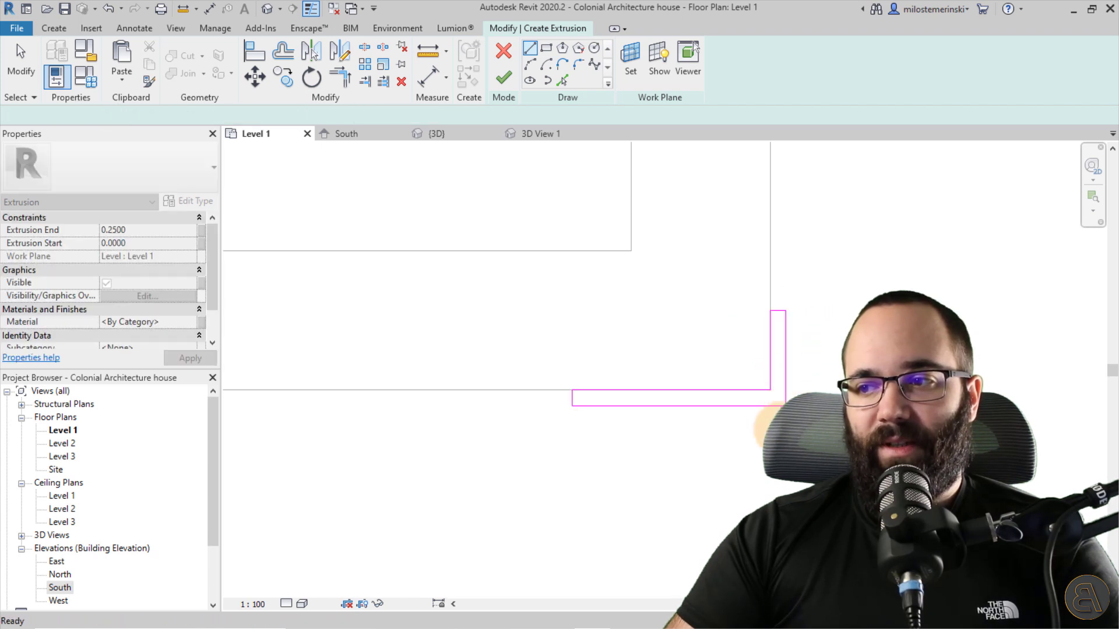
Finish the L-shaped extrusion with a 0.25 m depth and check the stone block at the wall corner in 3D
click(752, 406)
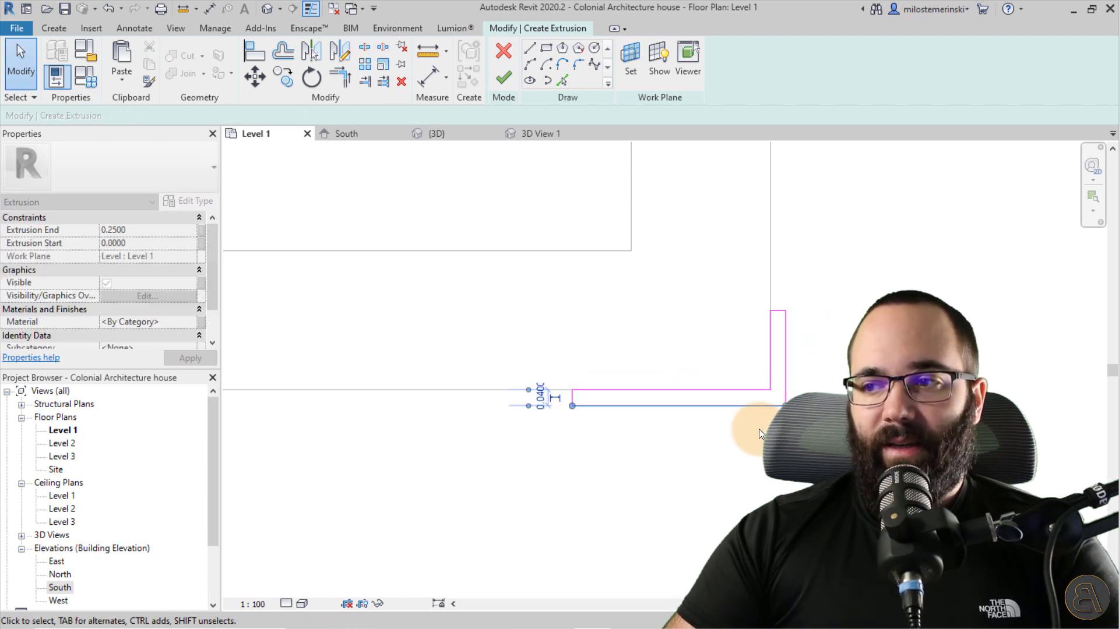
mouse_move(759, 433)
middle_down()
mouse_move(644, 474)
mouse_move(848, 474)
middle_up()
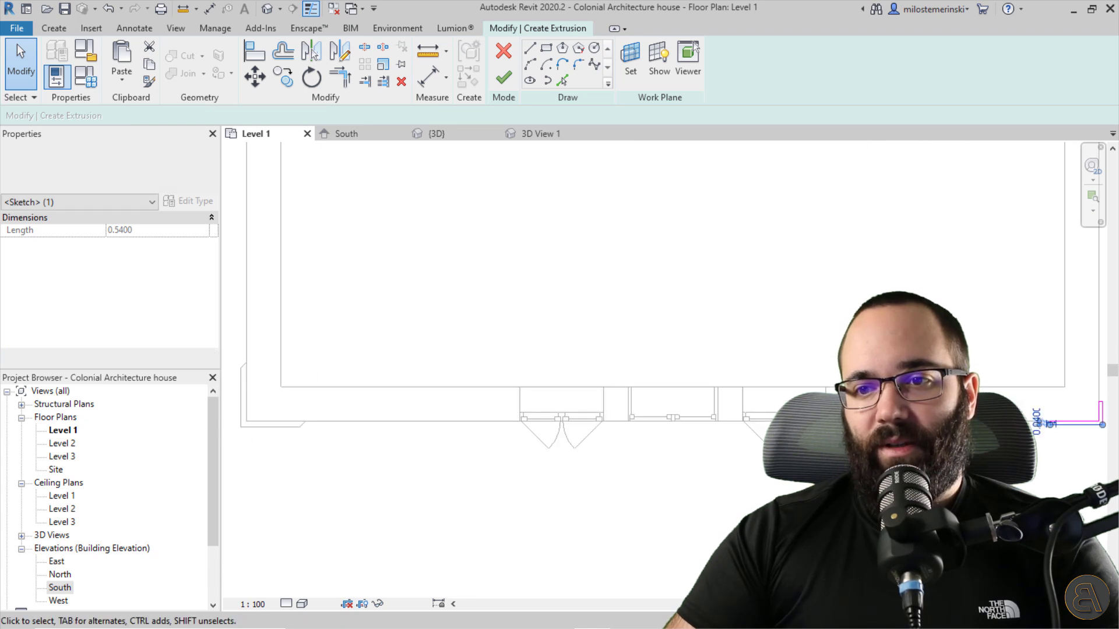
middle_drag(920, 442, 588, 454)
scroll(816, 411, up, 2)
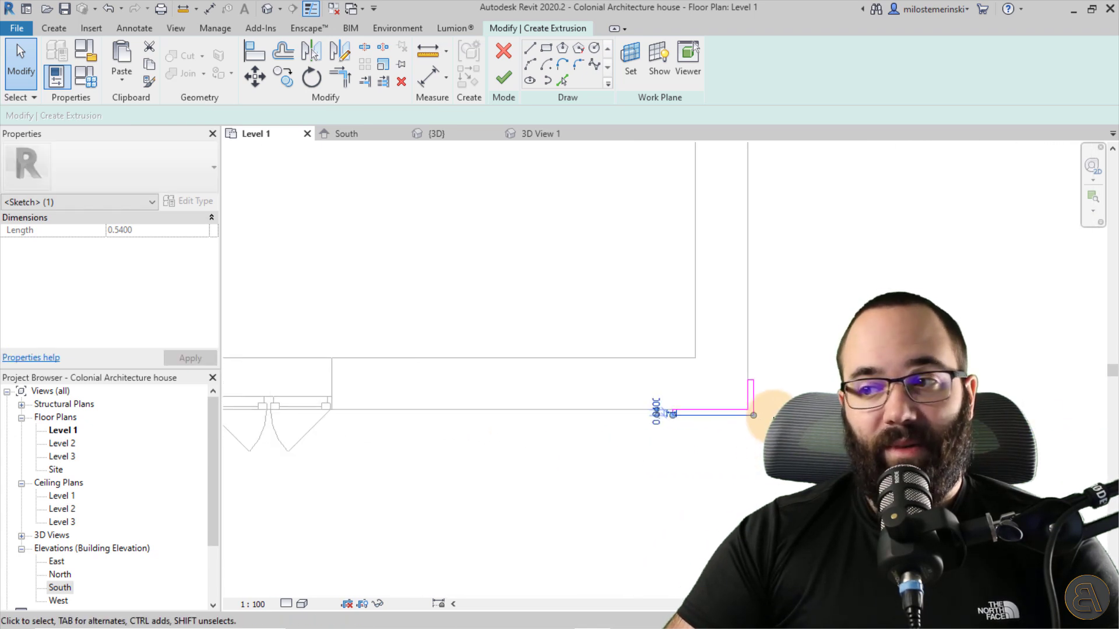
click(456, 132)
mouse_move(400, 449)
shift+middle_down()
mouse_move(379, 400)
mouse_move(434, 419)
shift+middle_up()
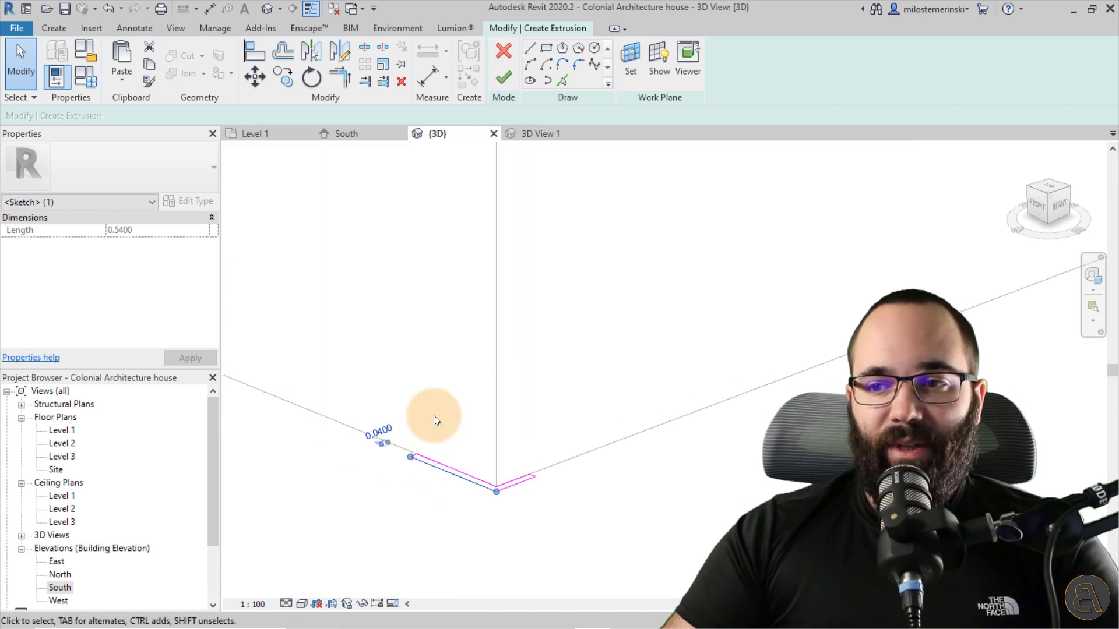
click(503, 78)
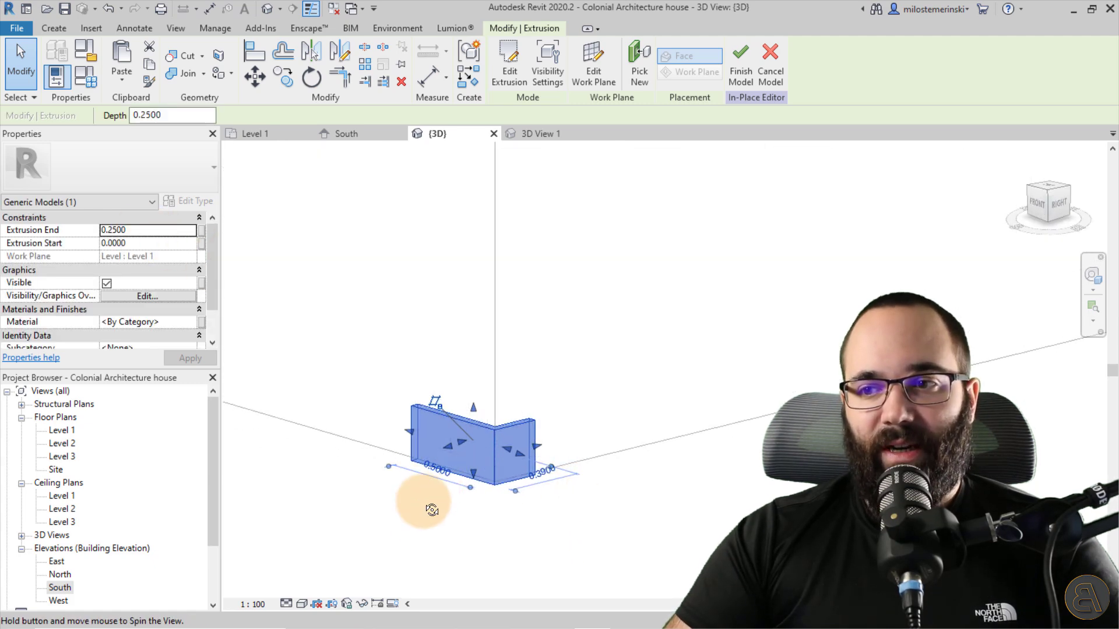
mouse_move(430, 507)
shift+middle_down()
mouse_move(620, 467)
mouse_move(416, 513)
mouse_move(439, 540)
mouse_move(415, 511)
shift+middle_up()
click(412, 490)
click(421, 464)
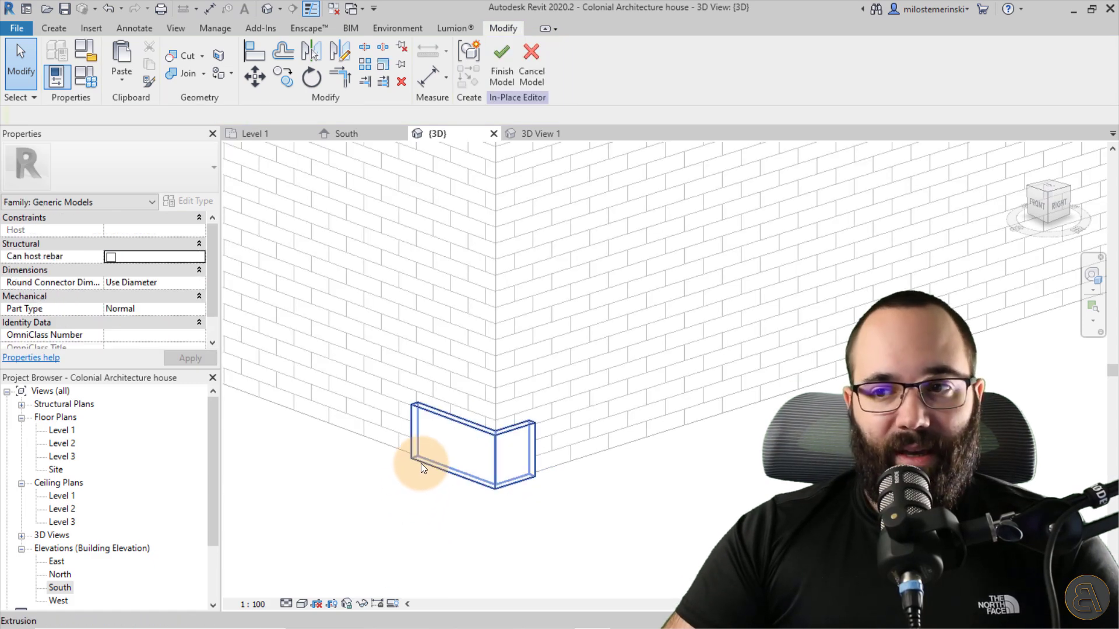
shift+middle_drag(414, 482, 474, 492)
scroll(472, 466, up, 2)
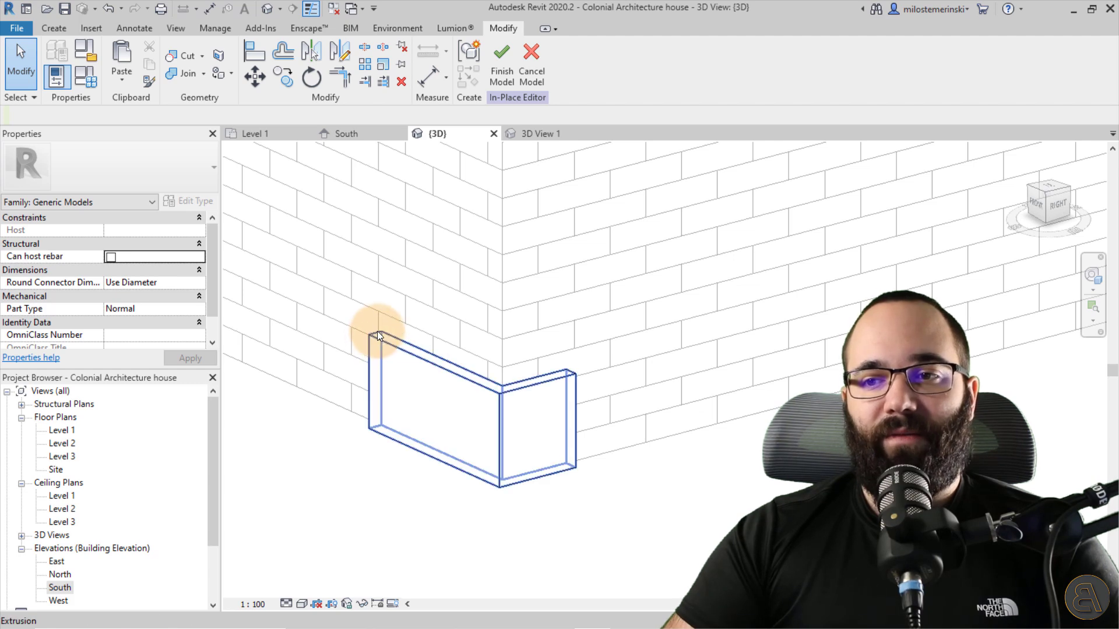
Start a void sweep and pick the outer perimeter edges of the block's front and side faces as its closed path
click(47, 27)
click(288, 81)
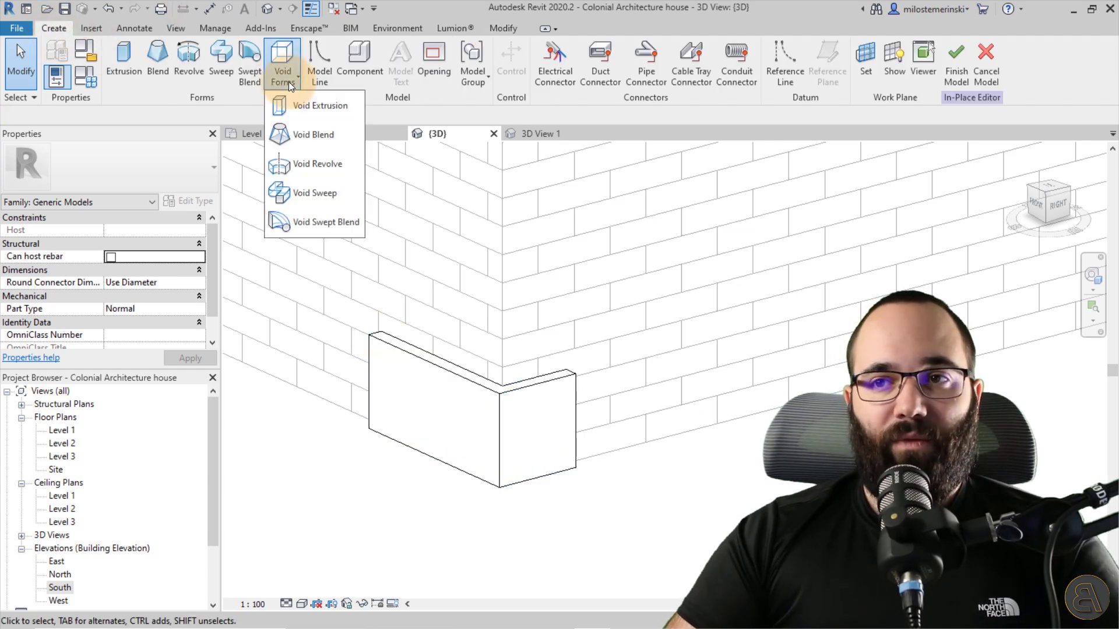
click(313, 195)
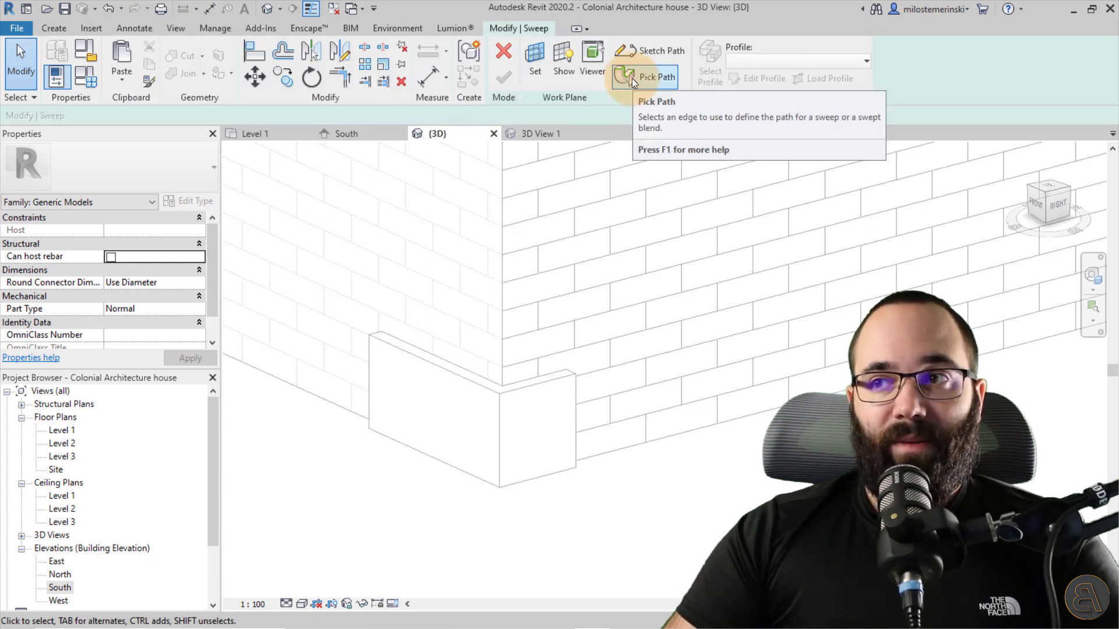
click(632, 78)
click(389, 341)
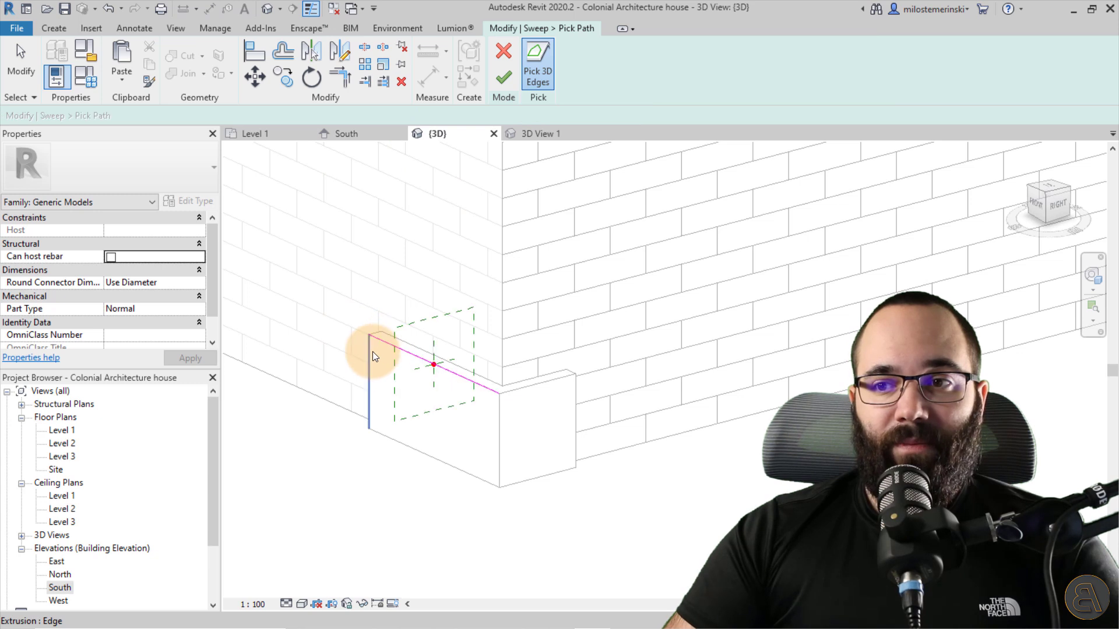
click(371, 378)
click(395, 434)
click(529, 483)
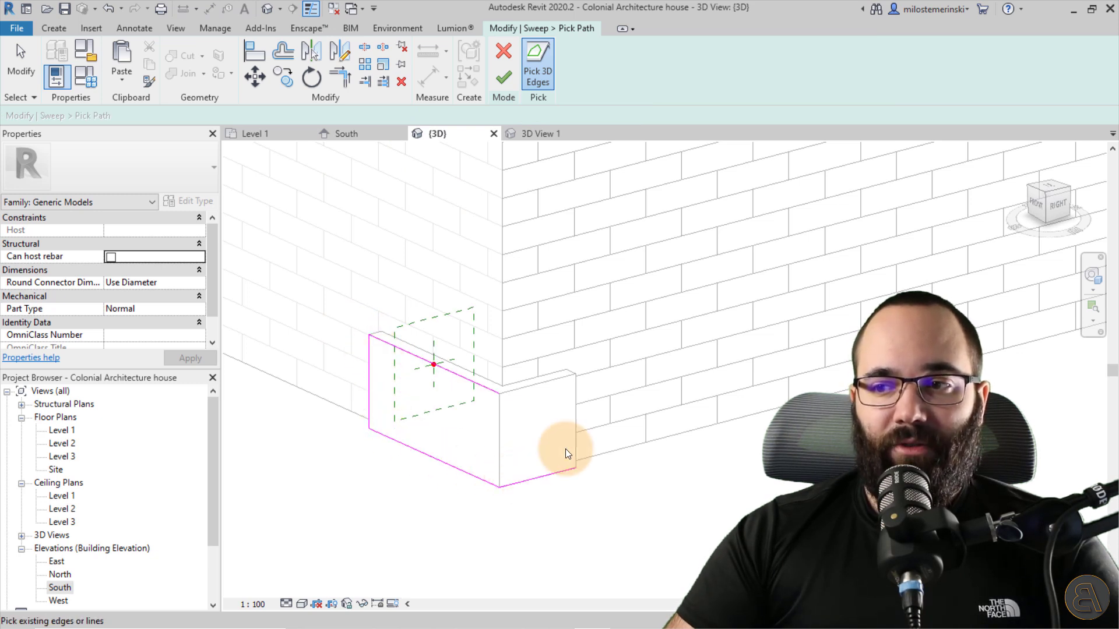
scroll(450, 367, up, 2)
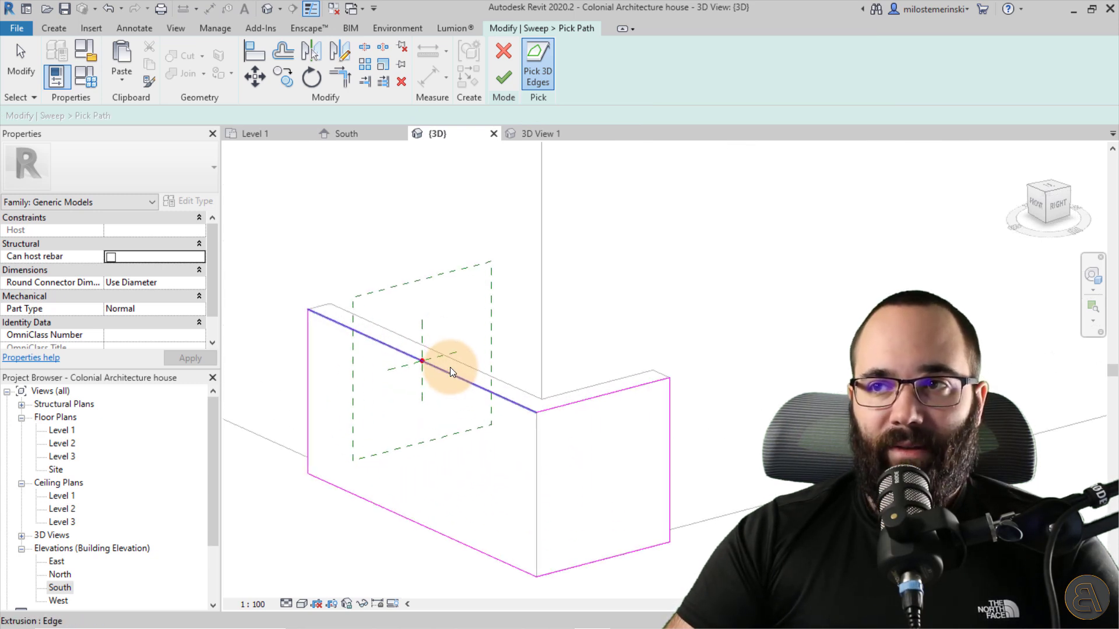
click(498, 80)
Accept the sweep path and sketch a closed triangular profile with 0.04 m legs on the block's upper front edge
click(711, 74)
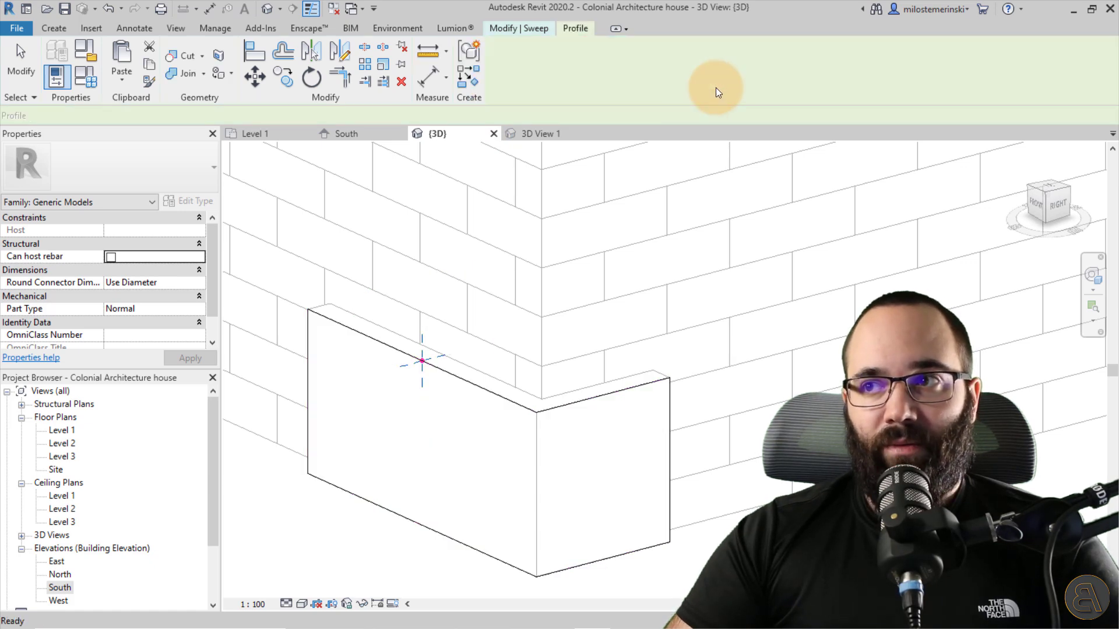
click(515, 26)
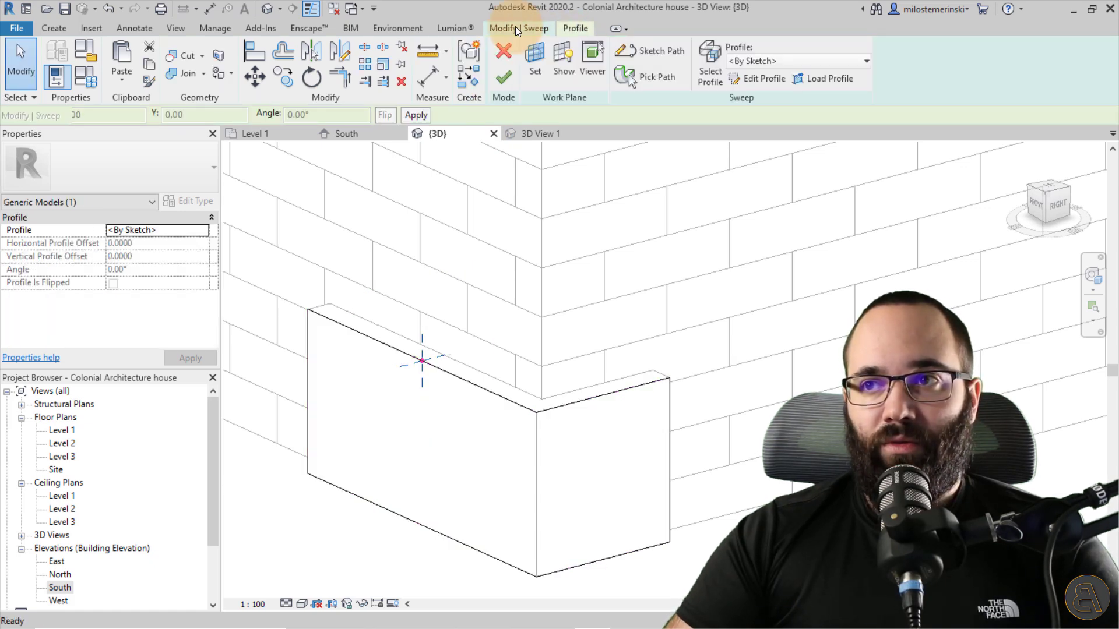
click(755, 78)
scroll(431, 372, up, 3)
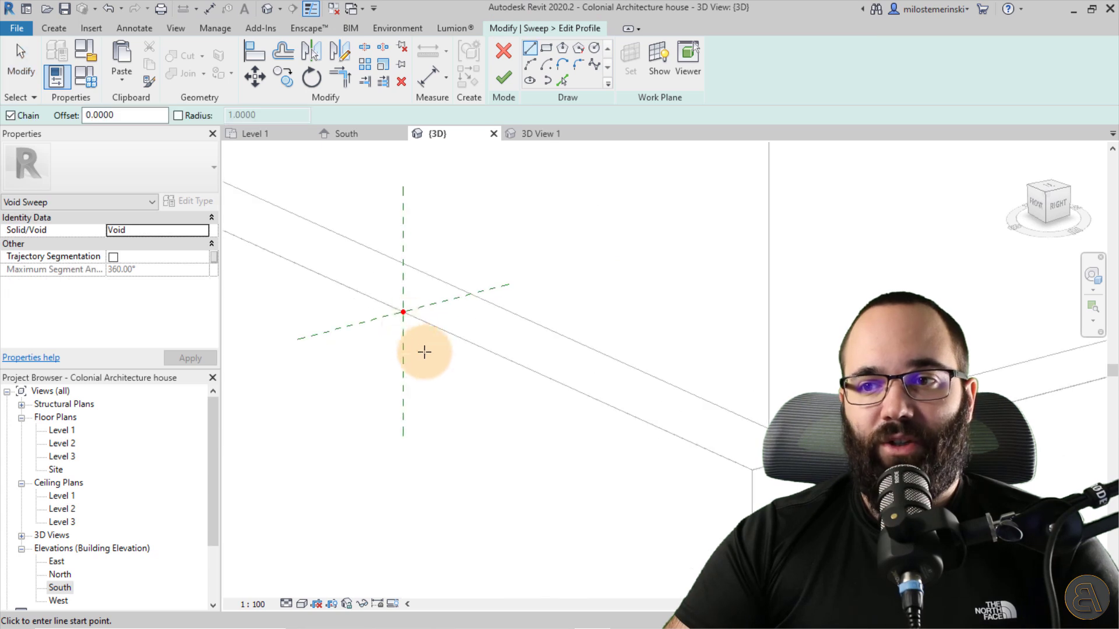
click(402, 312)
click(470, 295)
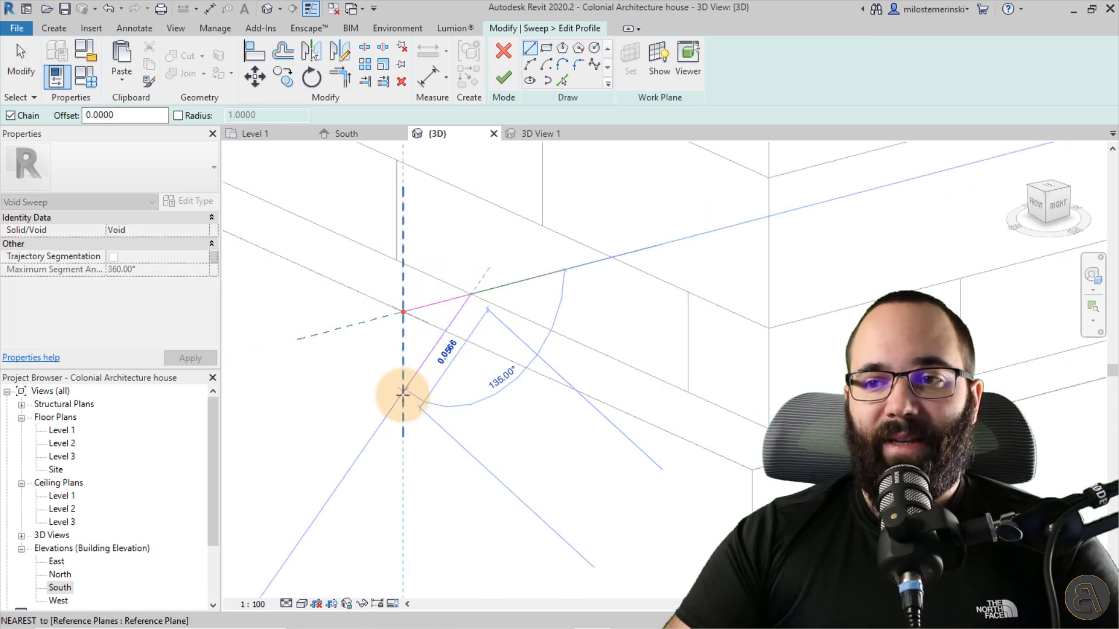
click(403, 395)
scroll(400, 327, down, 2)
click(400, 308)
scroll(445, 287, down, 2)
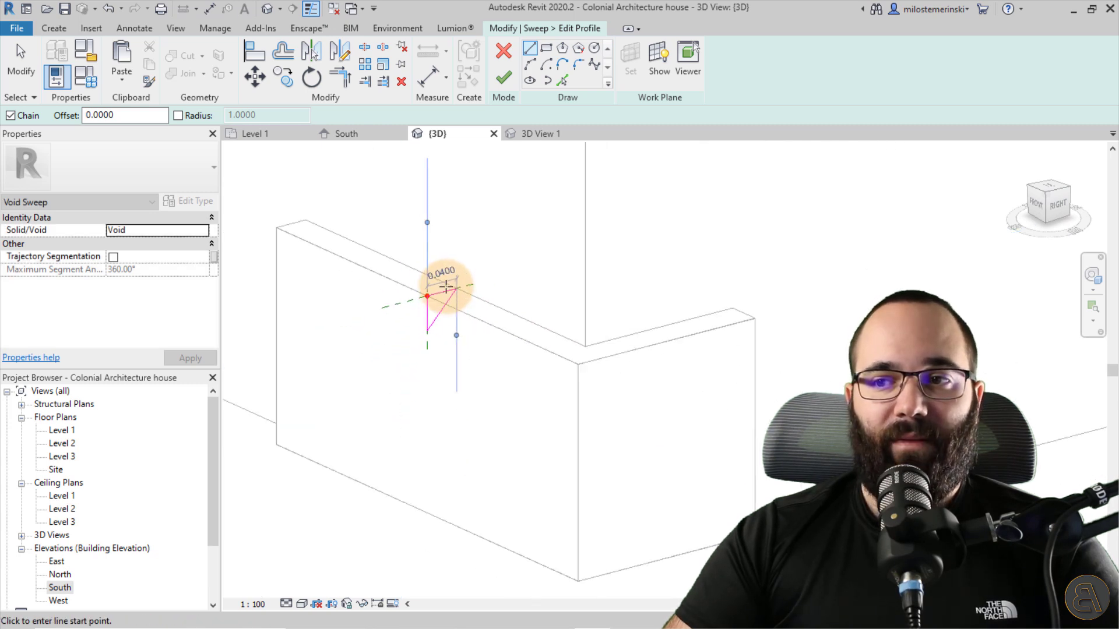
scroll(446, 291, down, 2)
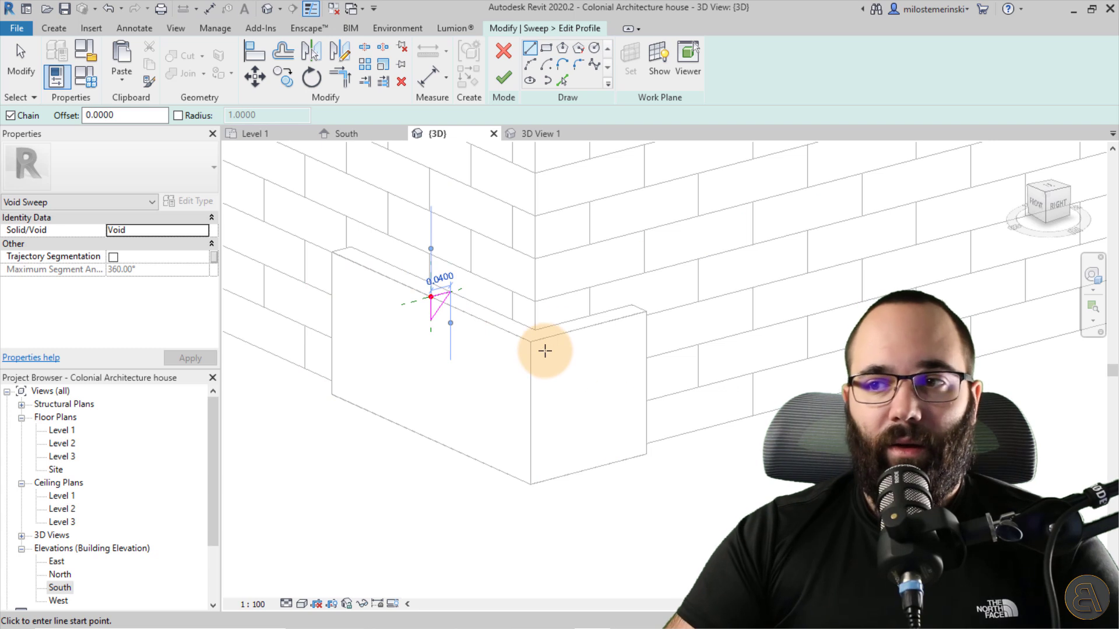
Finish the profile and the void sweep to chamfer the block's outer edges, and check the cut in 3D
click(504, 77)
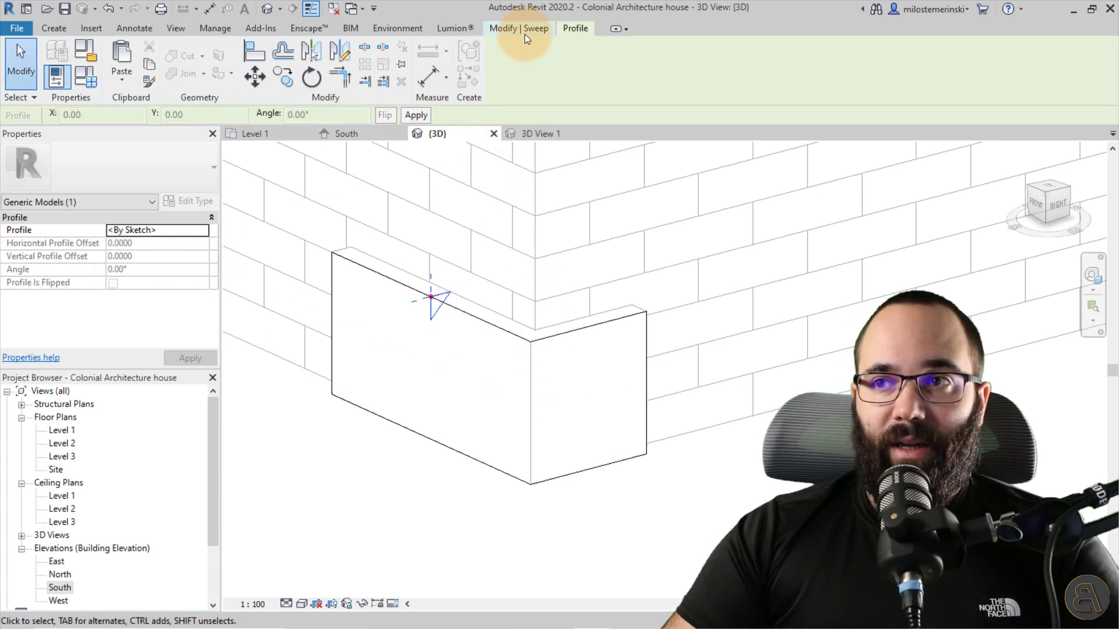
click(524, 34)
click(512, 75)
scroll(523, 428, down, 2)
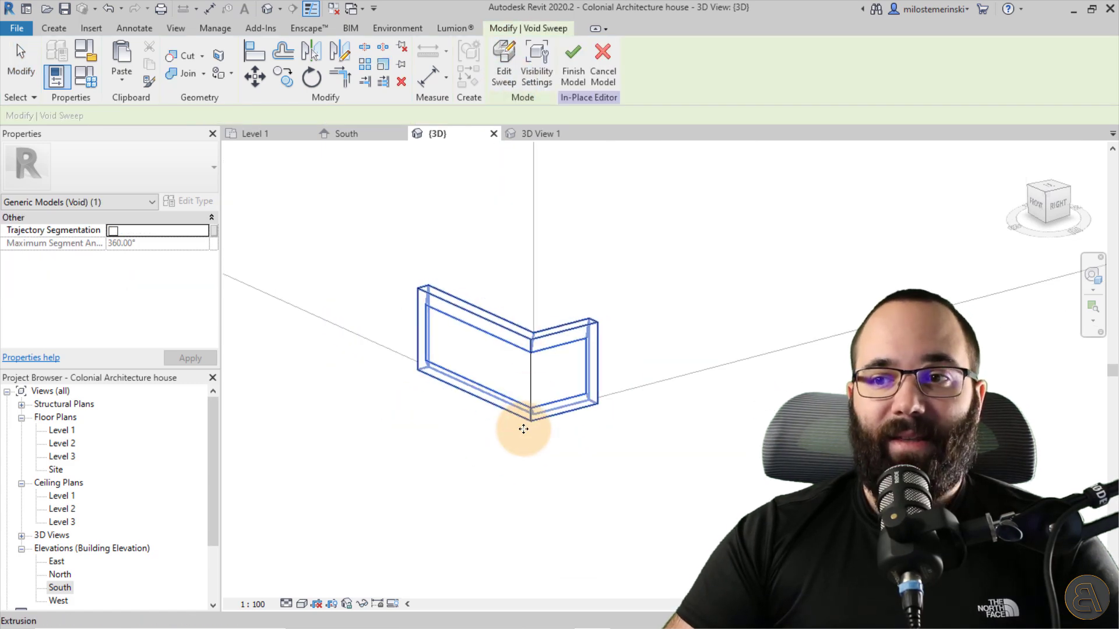
click(502, 453)
shift+middle_drag(501, 452, 554, 431)
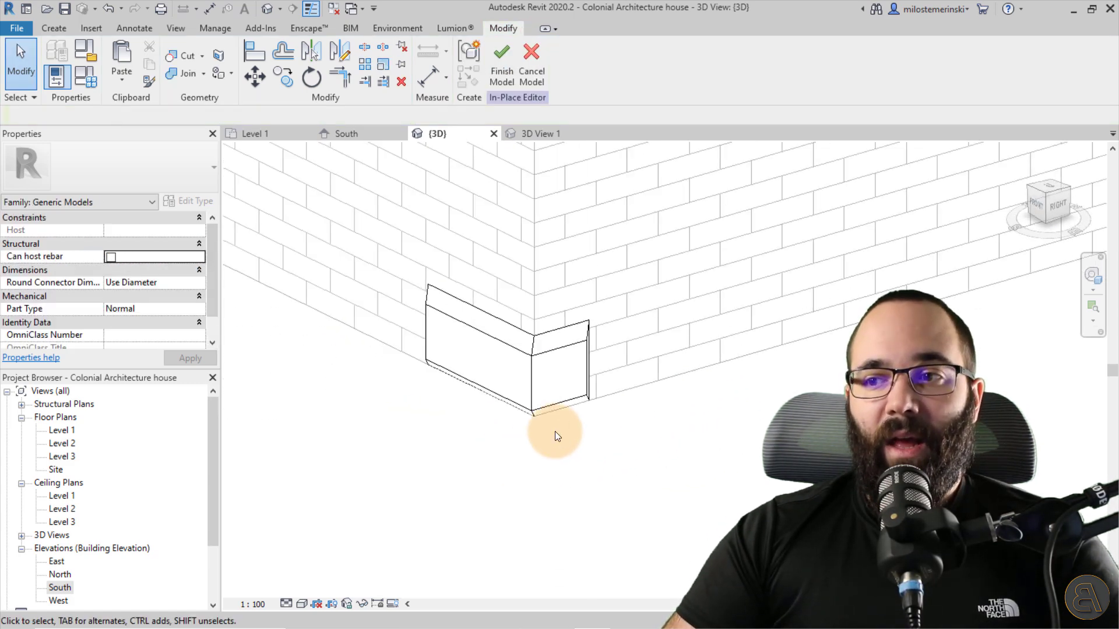
Copy the block's extrusion straight up by its own height in the South elevation, with Constrain off, so it sits on the original
click(574, 399)
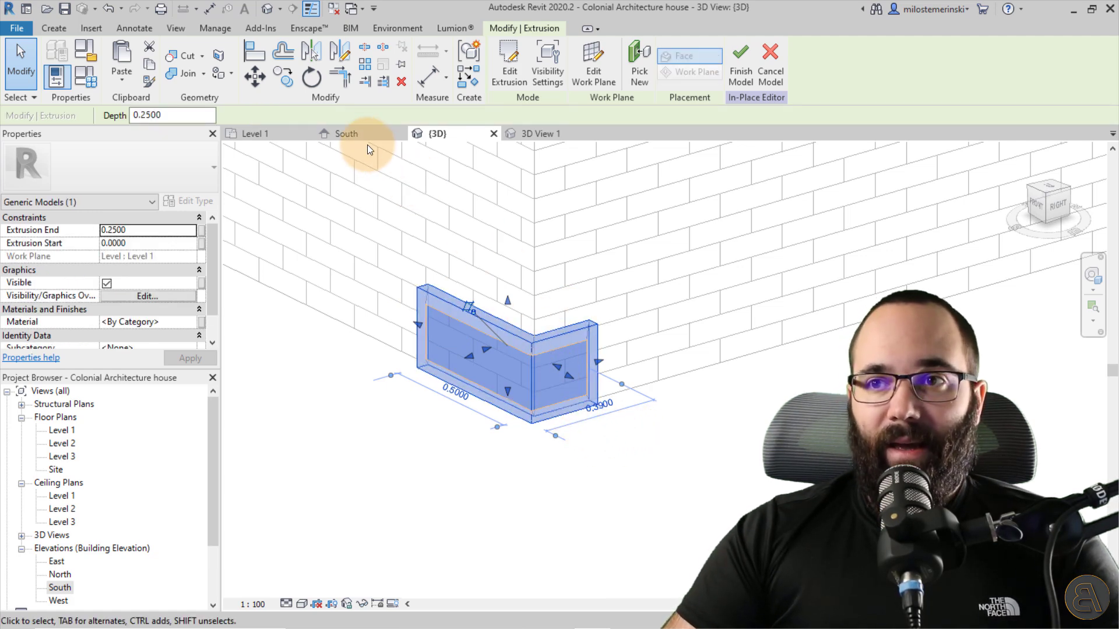
click(355, 134)
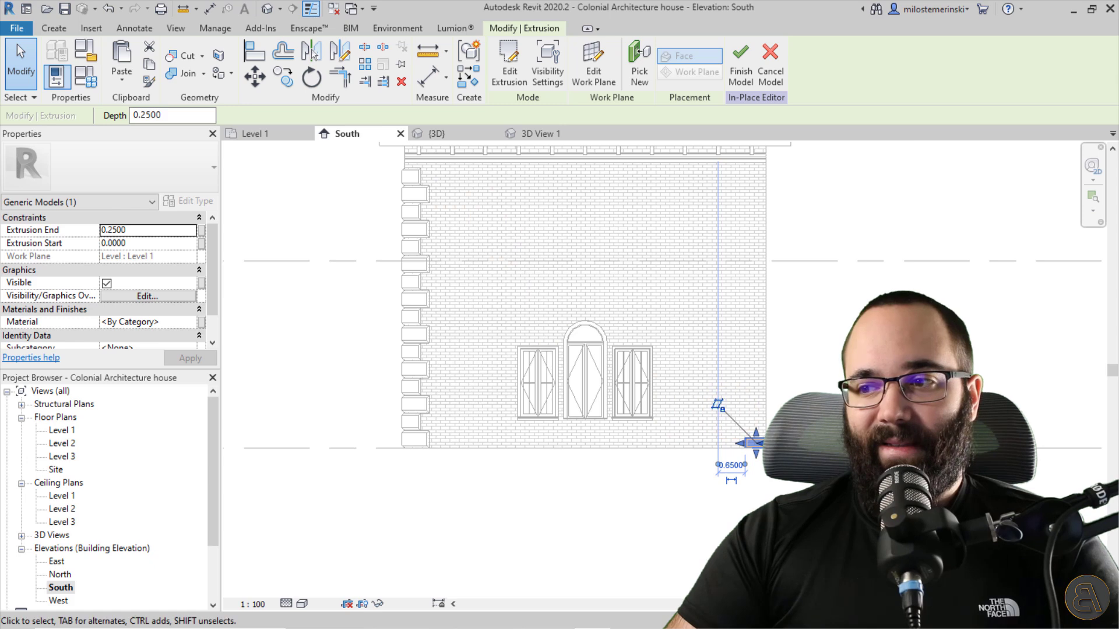
scroll(726, 431, up, 5)
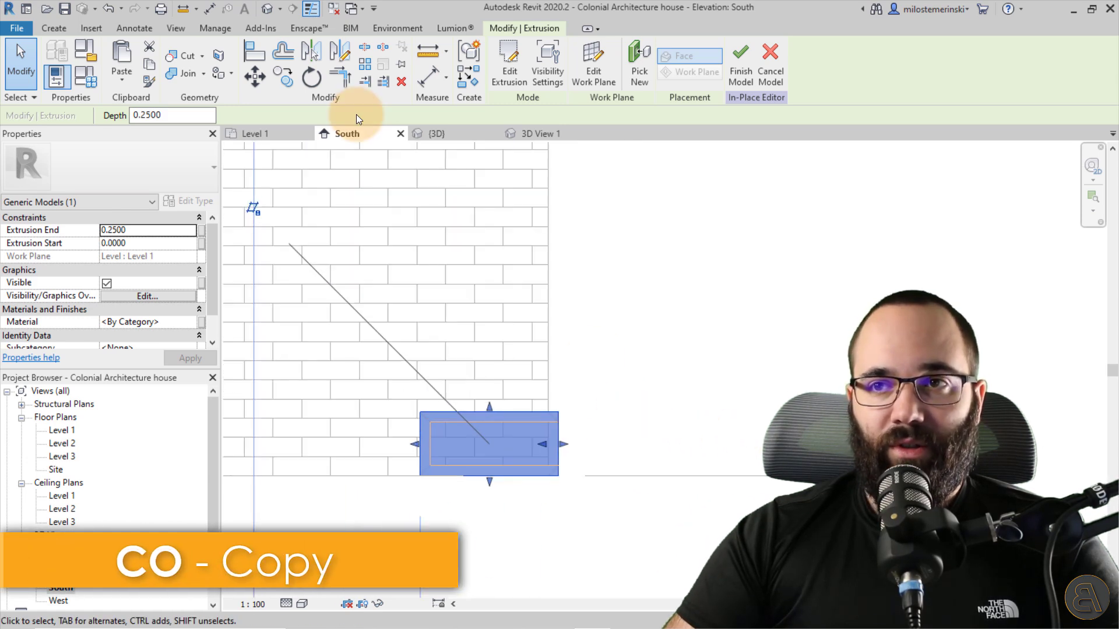
click(285, 81)
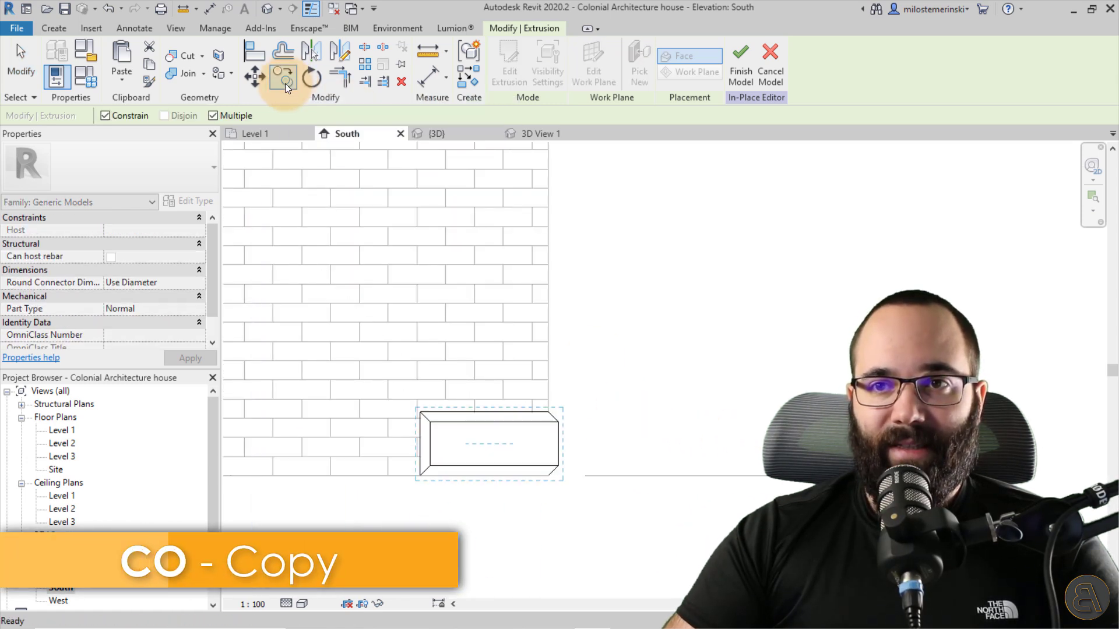
click(131, 116)
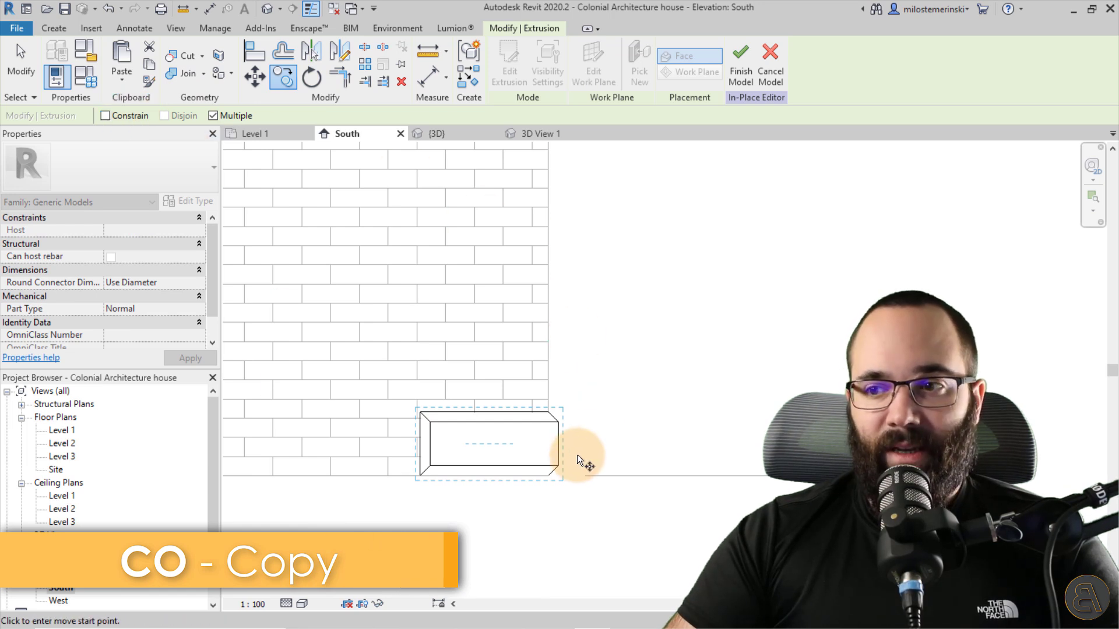
click(550, 477)
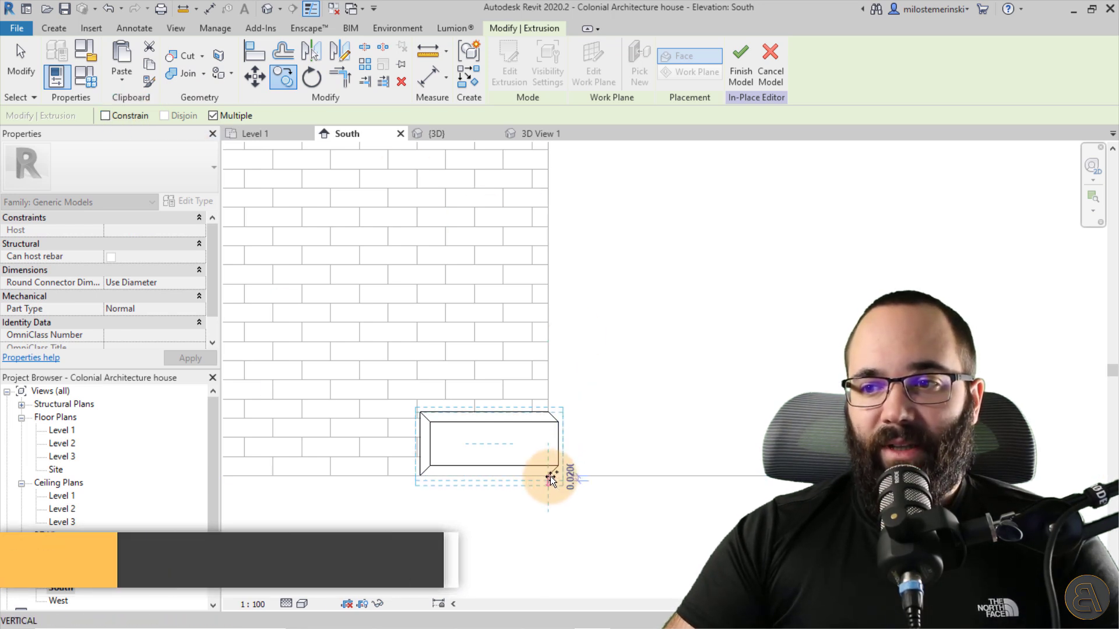
click(549, 411)
scroll(583, 415, up, 1)
key(Escape)
key(Escape)
Check the copied block's alignment with the lower one and open its extrusion sketch in the Level 1 floor plan
scroll(531, 417, up, 3)
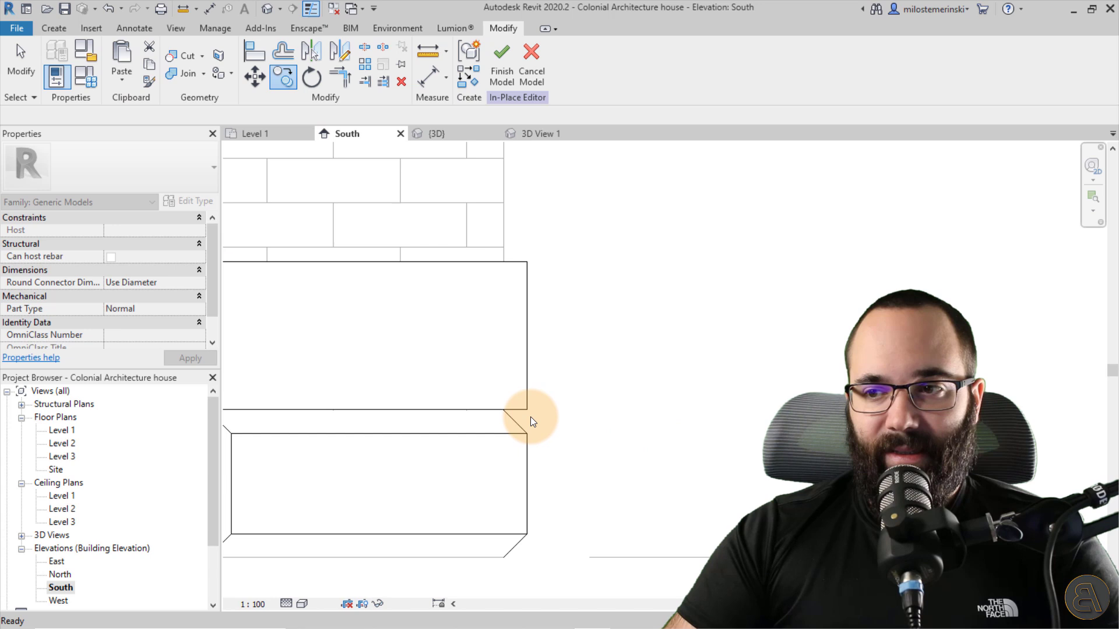
middle_drag(531, 417, 776, 398)
scroll(474, 393, up, 3)
scroll(412, 367, up, 2)
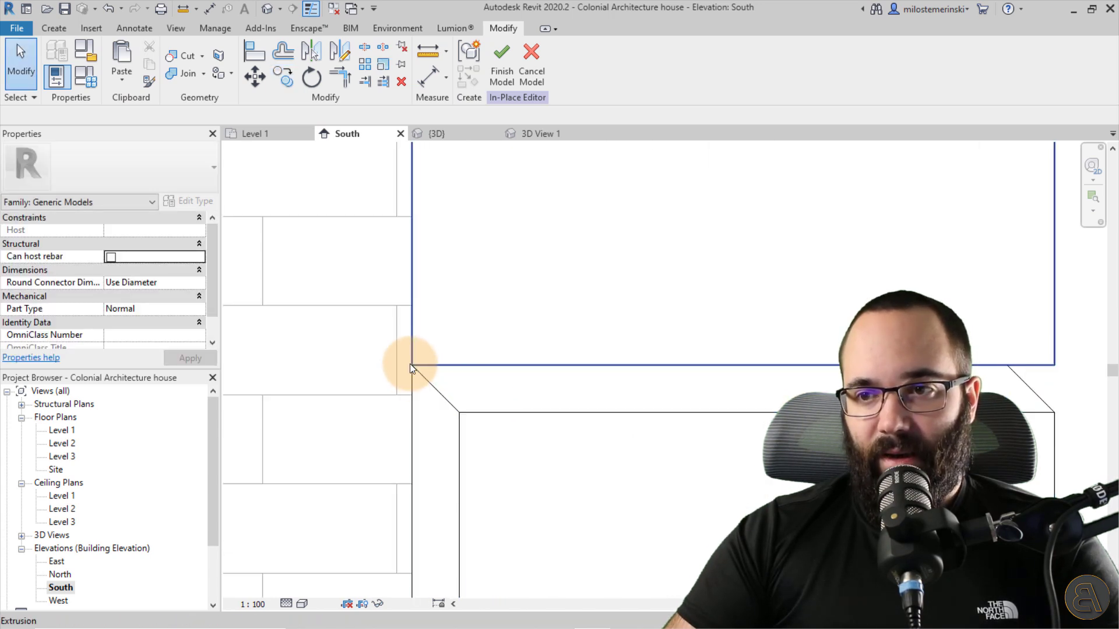
scroll(346, 383, down, 5)
scroll(347, 384, up, 1)
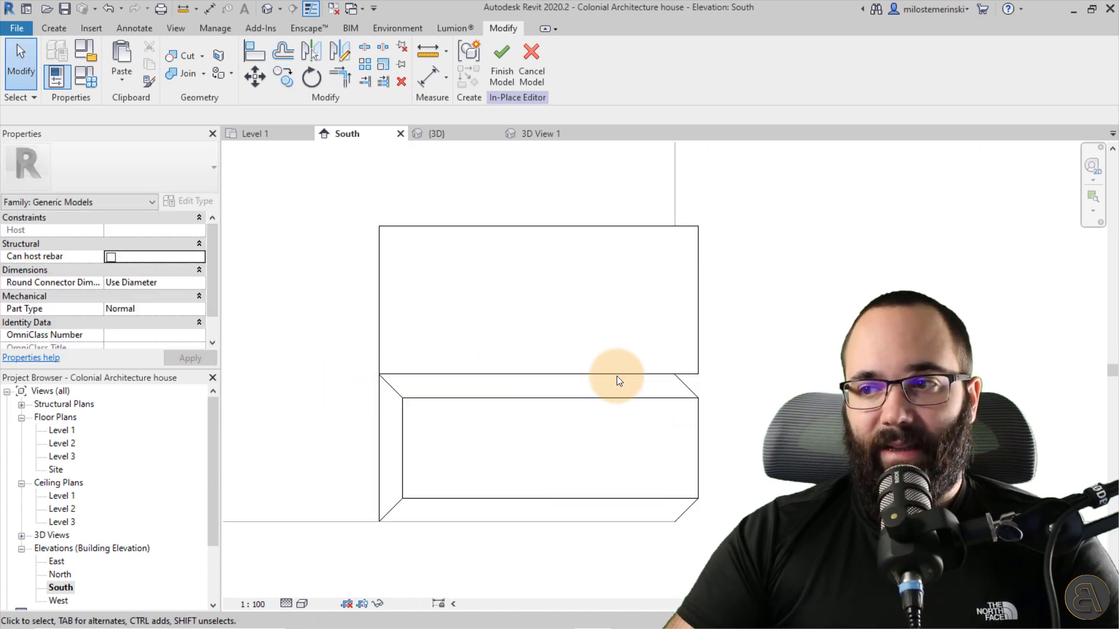
click(694, 373)
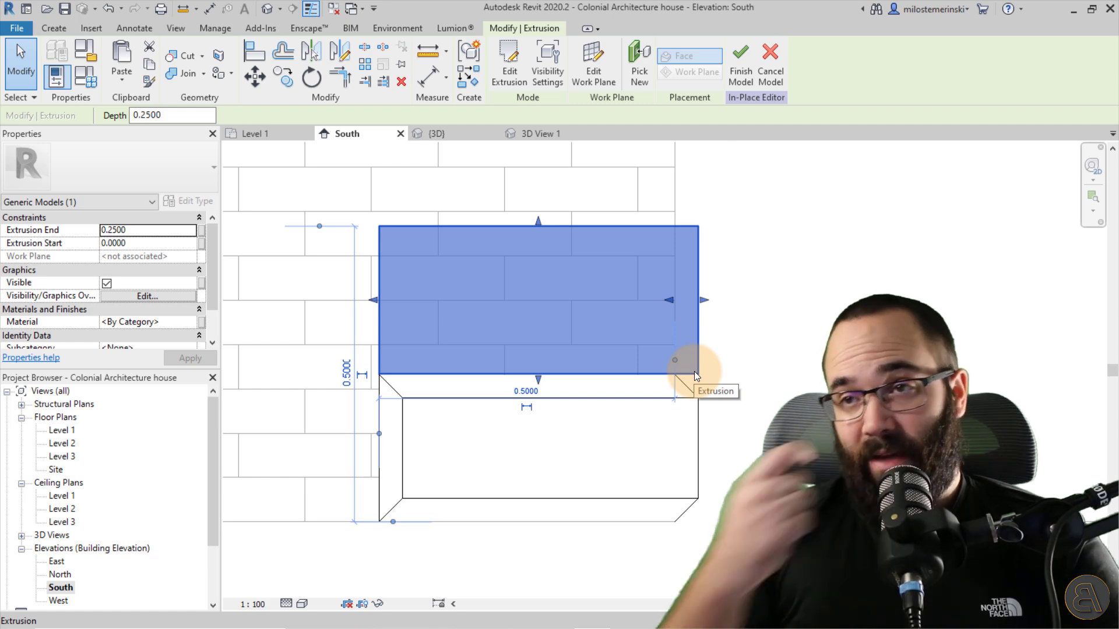
click(510, 78)
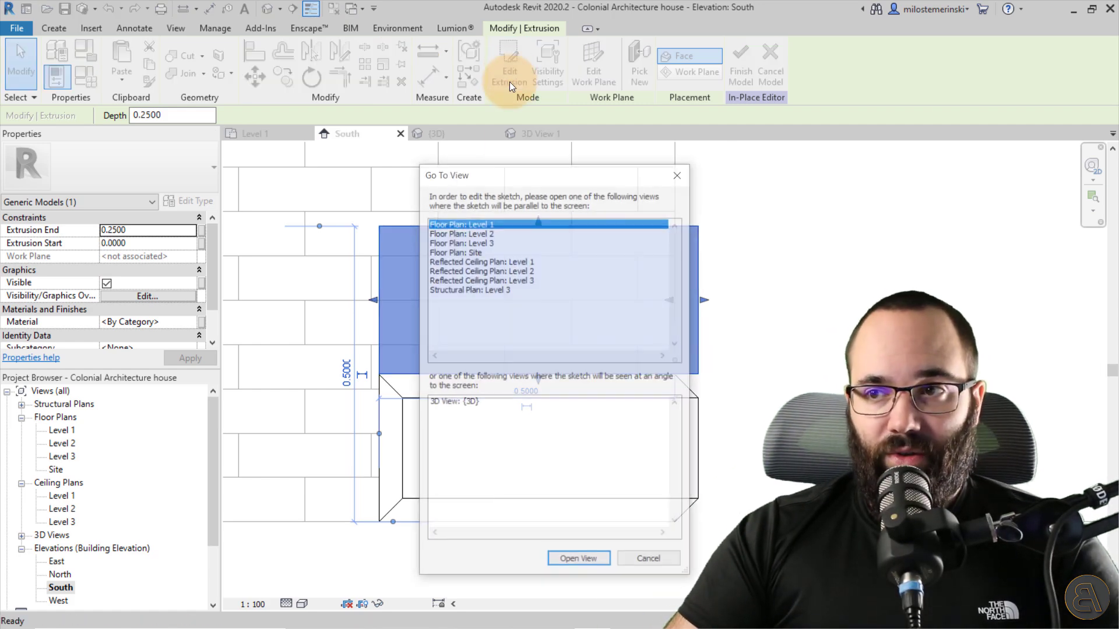
double_click(478, 225)
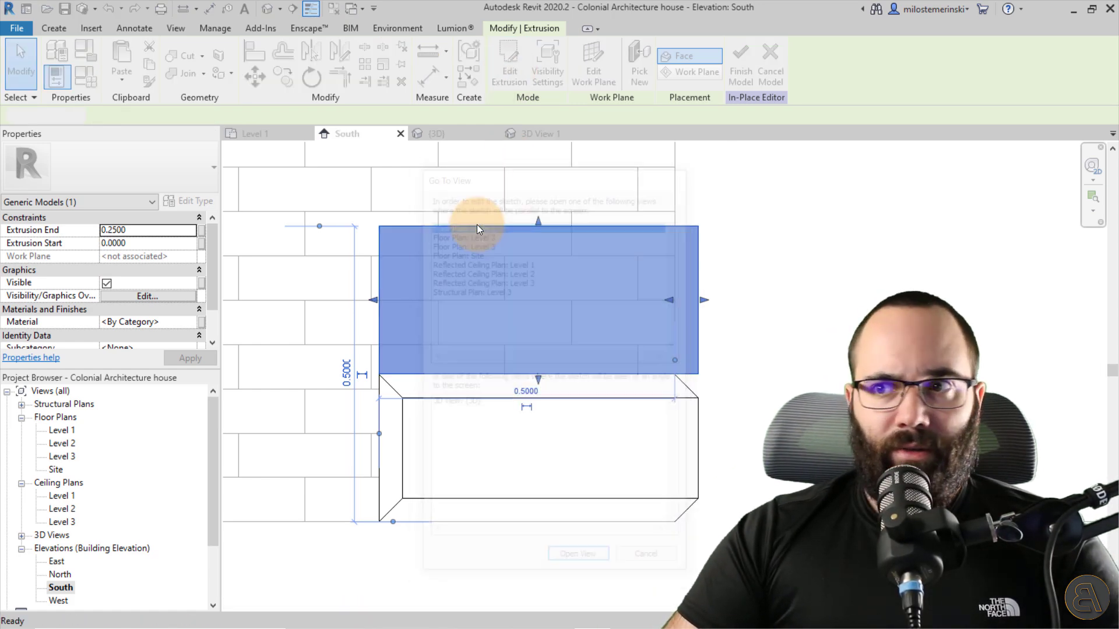
Extend the sketch's side leg along the right wall to 0.5 m from the wall corner
scroll(795, 396, up, 5)
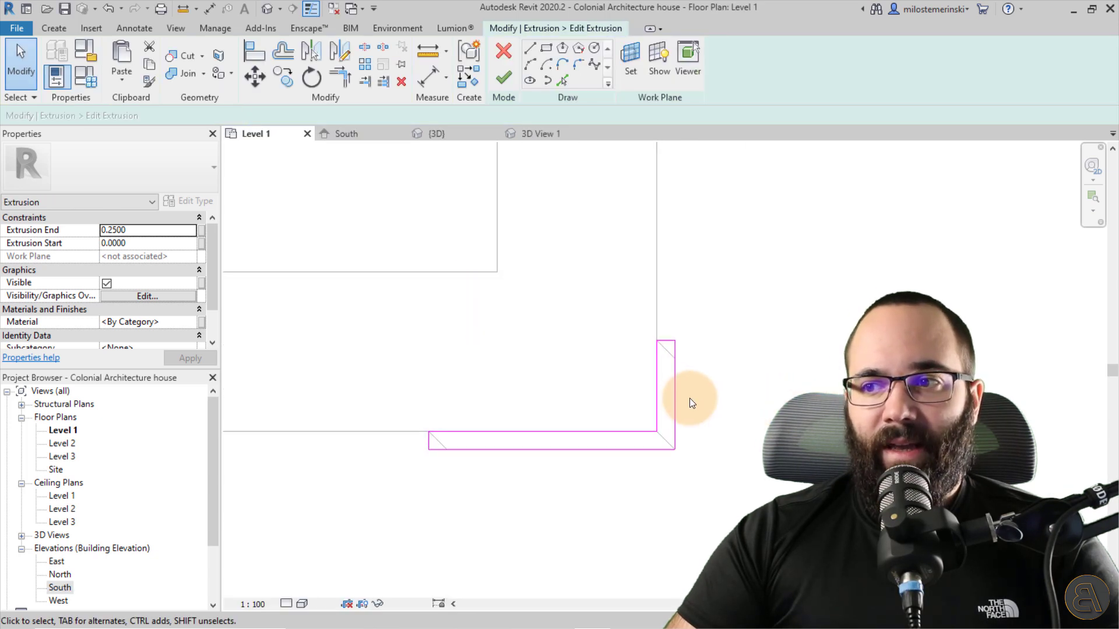
drag(666, 342, 665, 285)
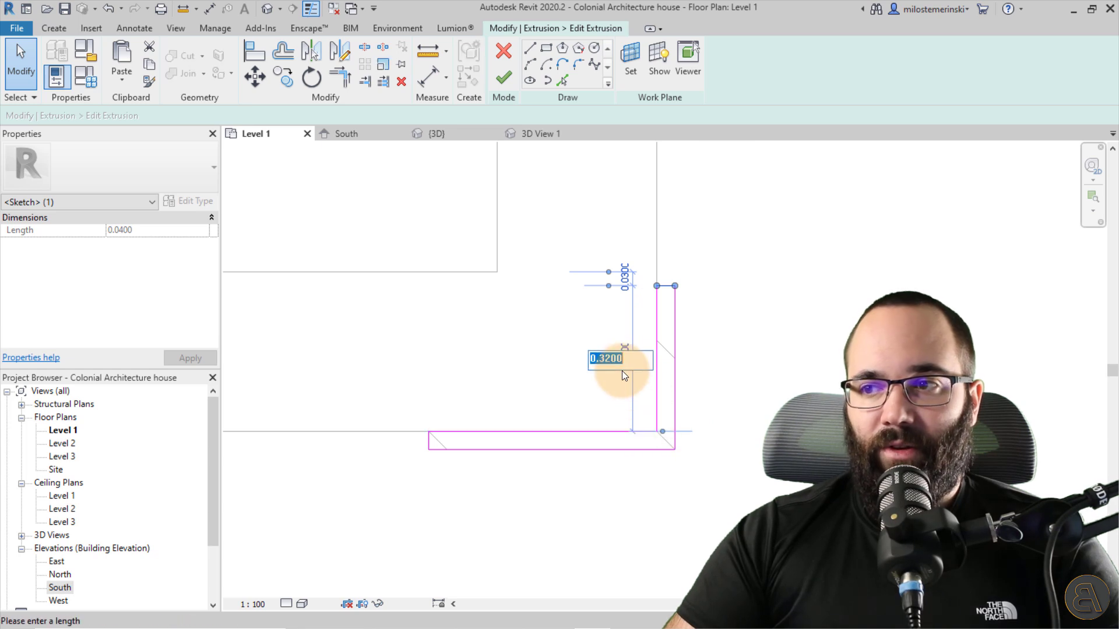
text(0.5)
key(Return)
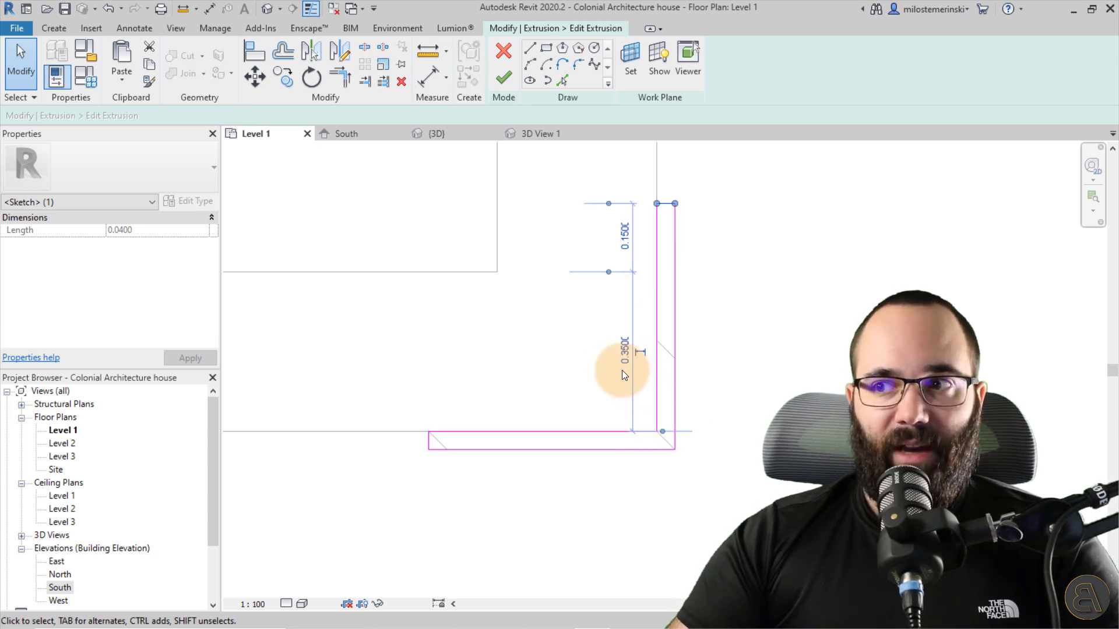
Shorten the sketch's front leg to 0.20 m from the wall corner
click(571, 352)
click(429, 441)
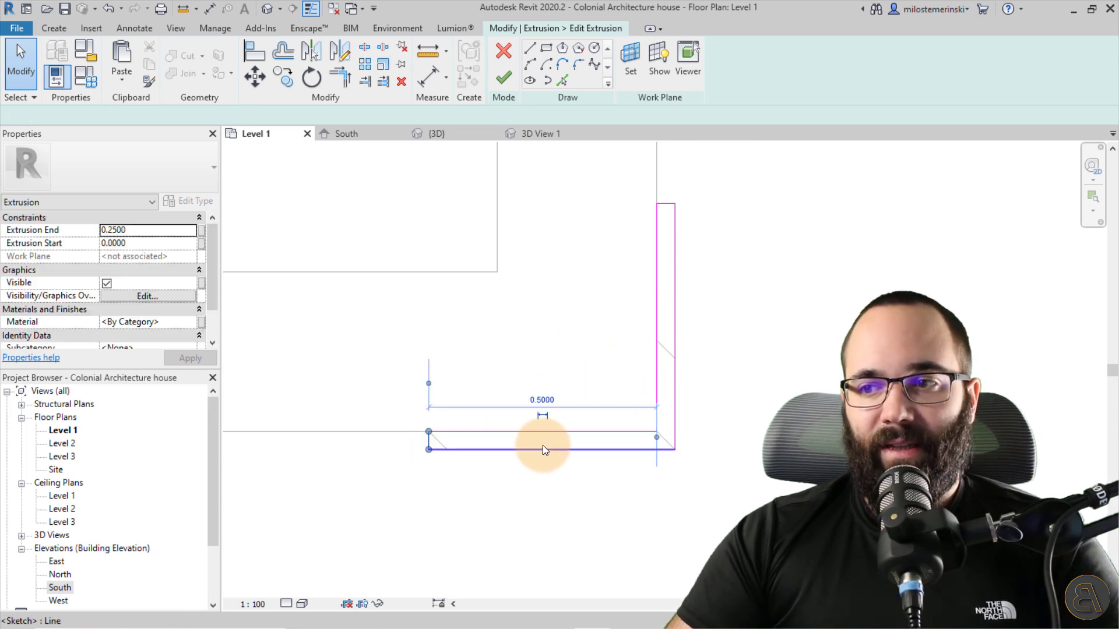
click(535, 397)
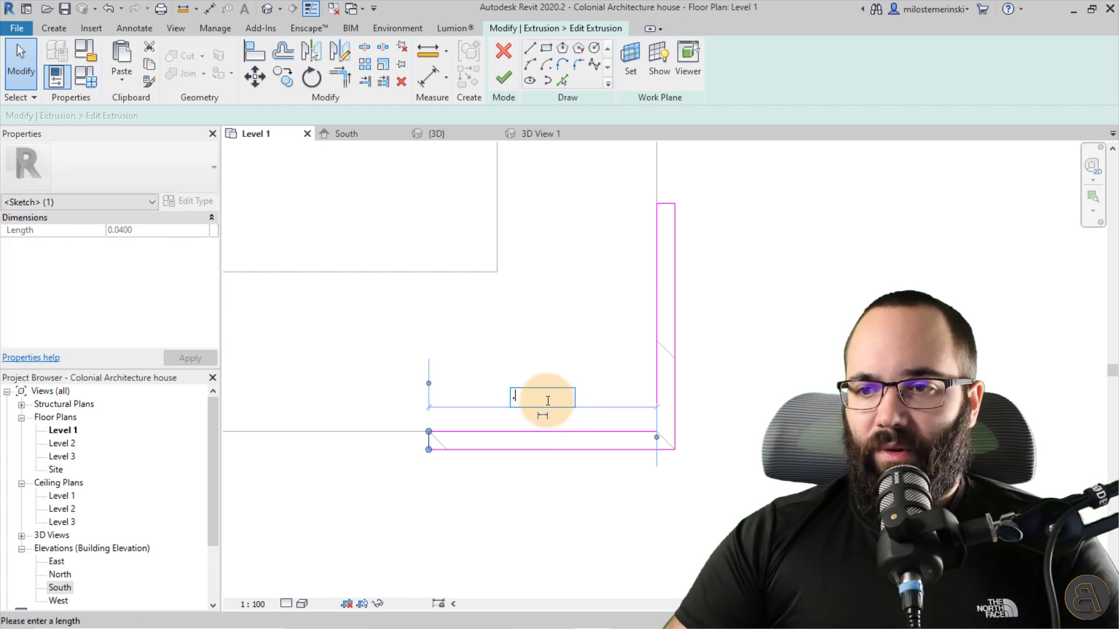
key(Return)
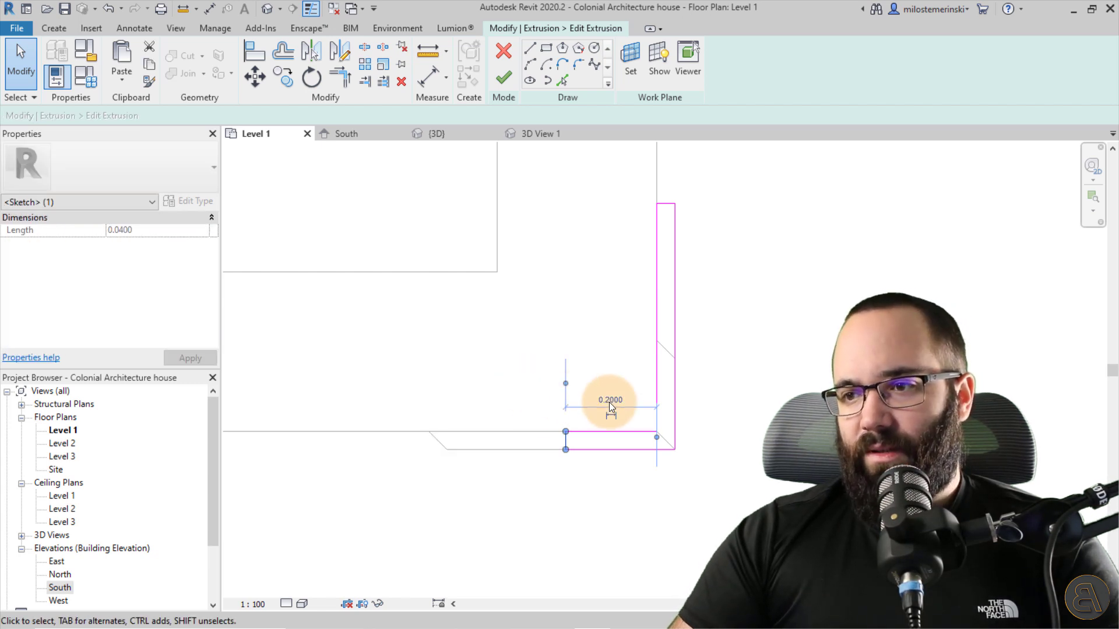
Measure the distance from the wall corner to the end of the lower block's side leg
key(m)
key(e)
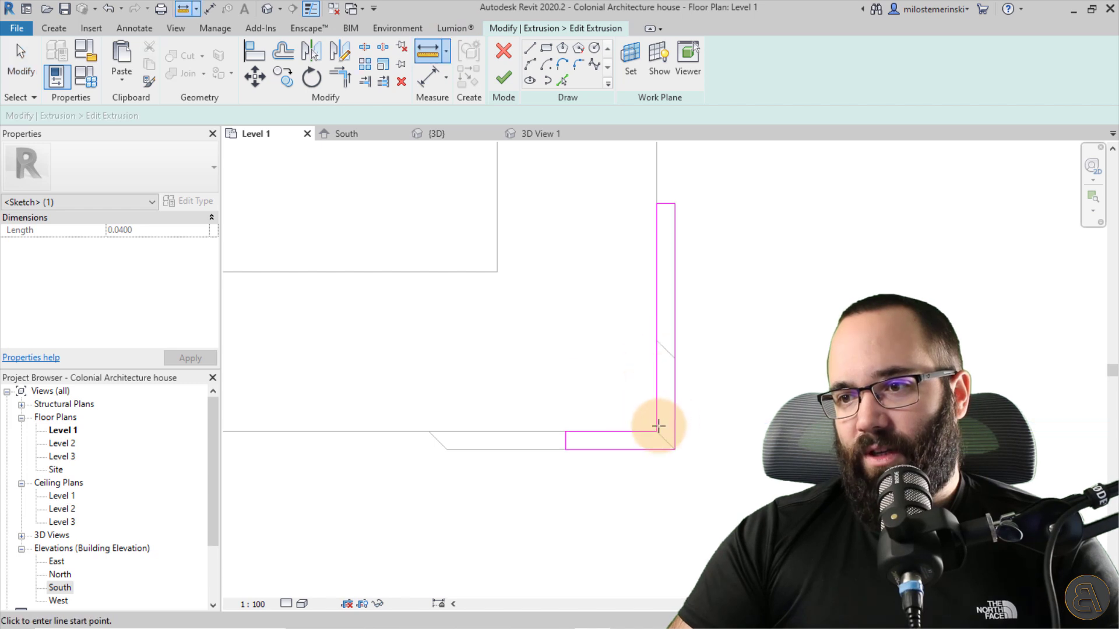
click(657, 432)
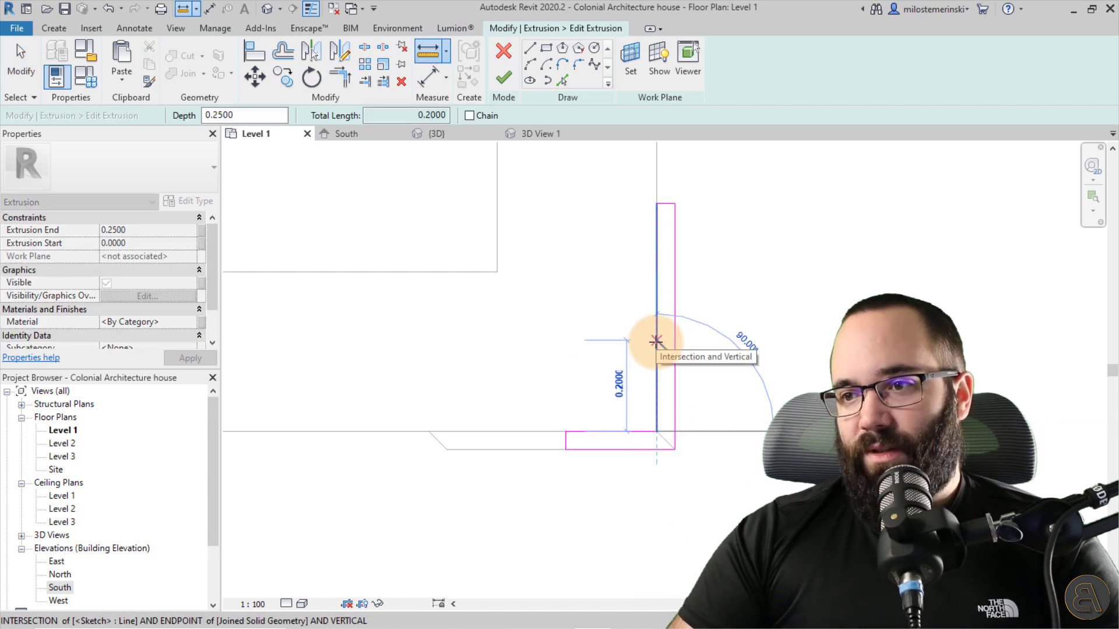
key(Escape)
key(Escape)
Finish the edited extrusion sketch and check the two alternating corner blocks in 3D
click(504, 78)
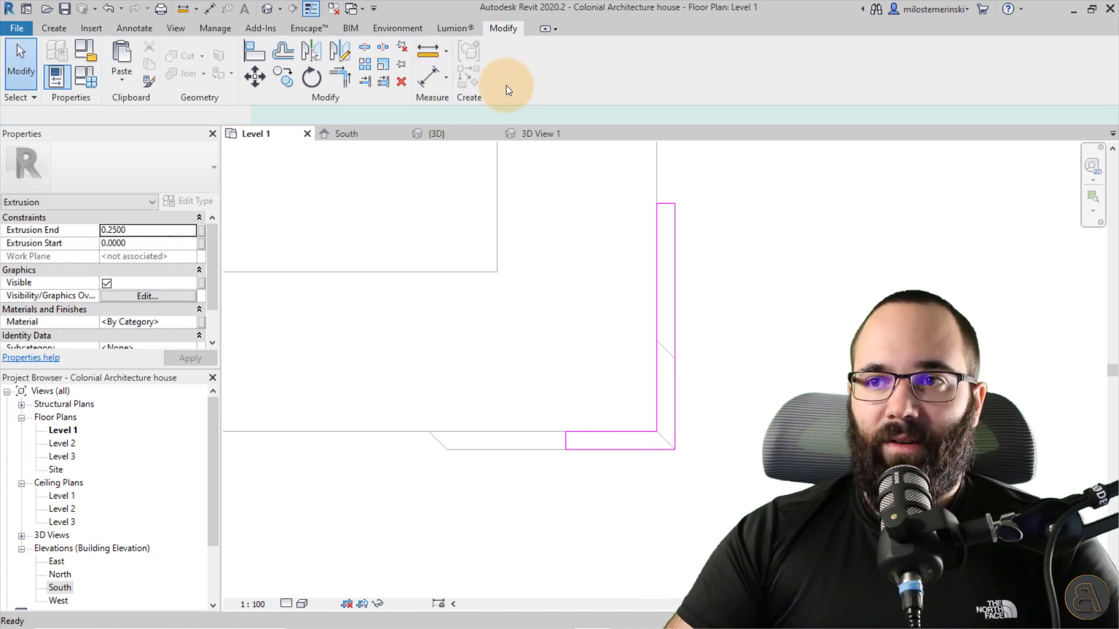
click(447, 134)
shift+middle_drag(656, 420, 652, 449)
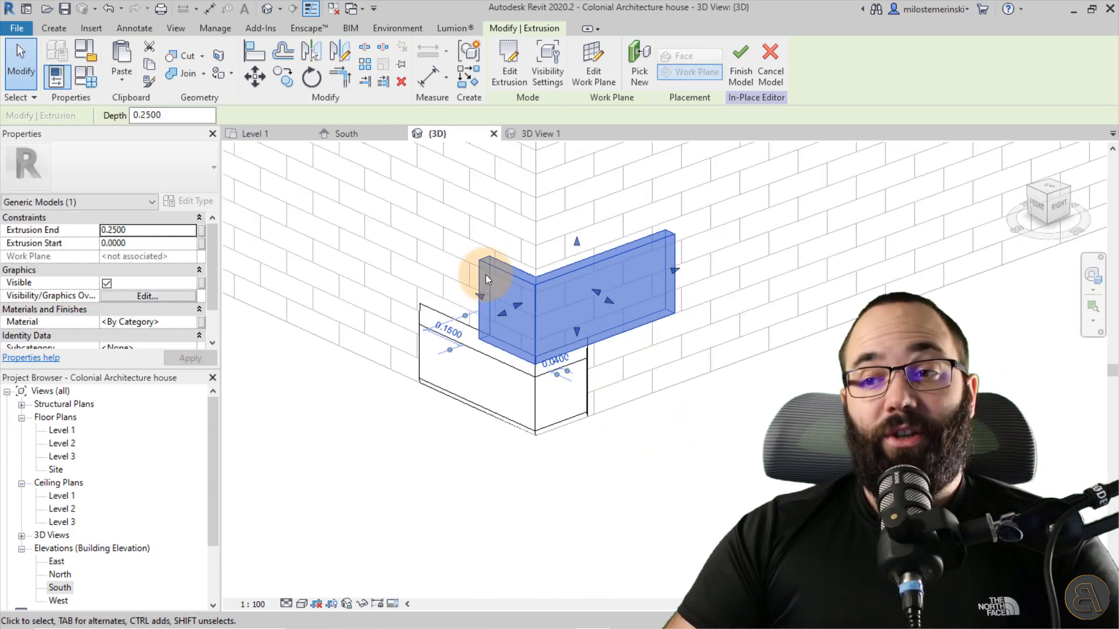
click(319, 402)
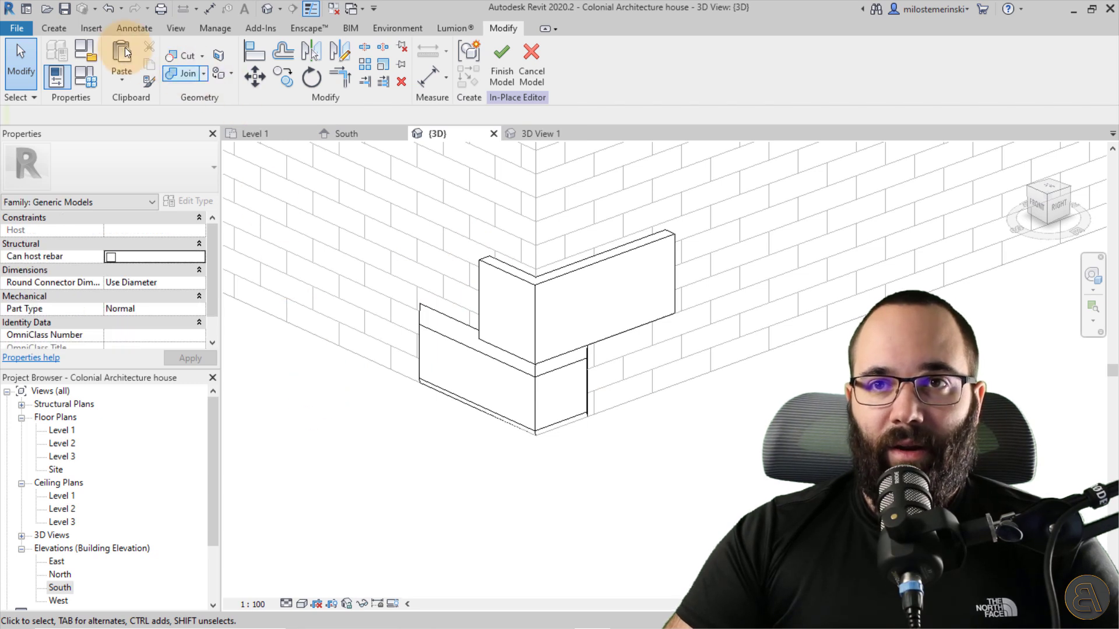
Chamfer the upper block's outer edges with a void sweep like the lower block's, and check it in 3D
click(37, 31)
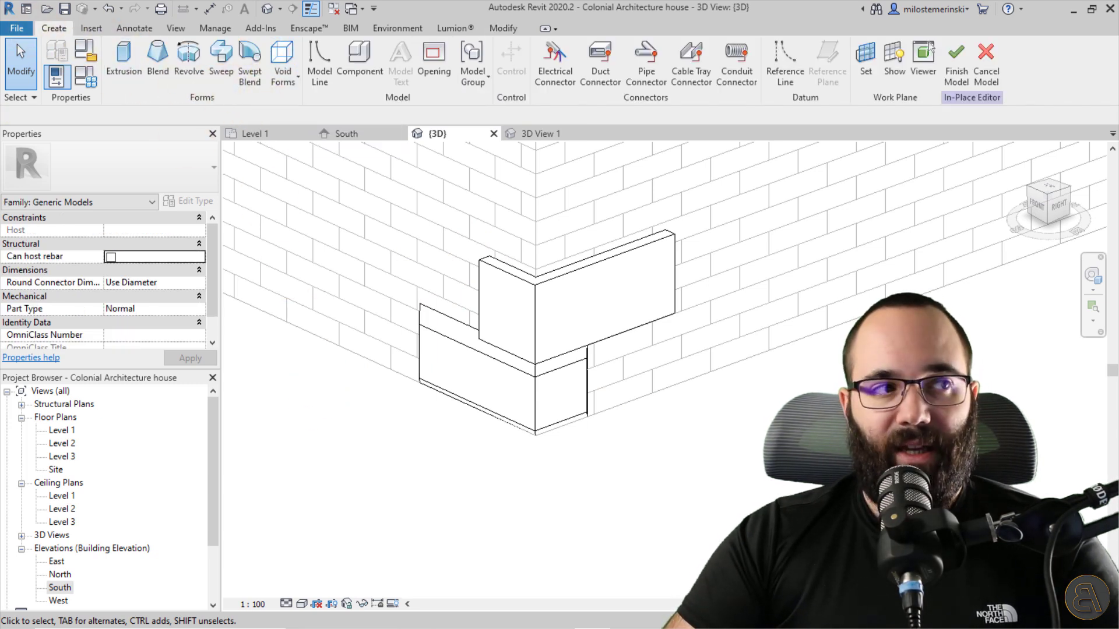
key(Escape)
shift+middle_drag(435, 302, 465, 327)
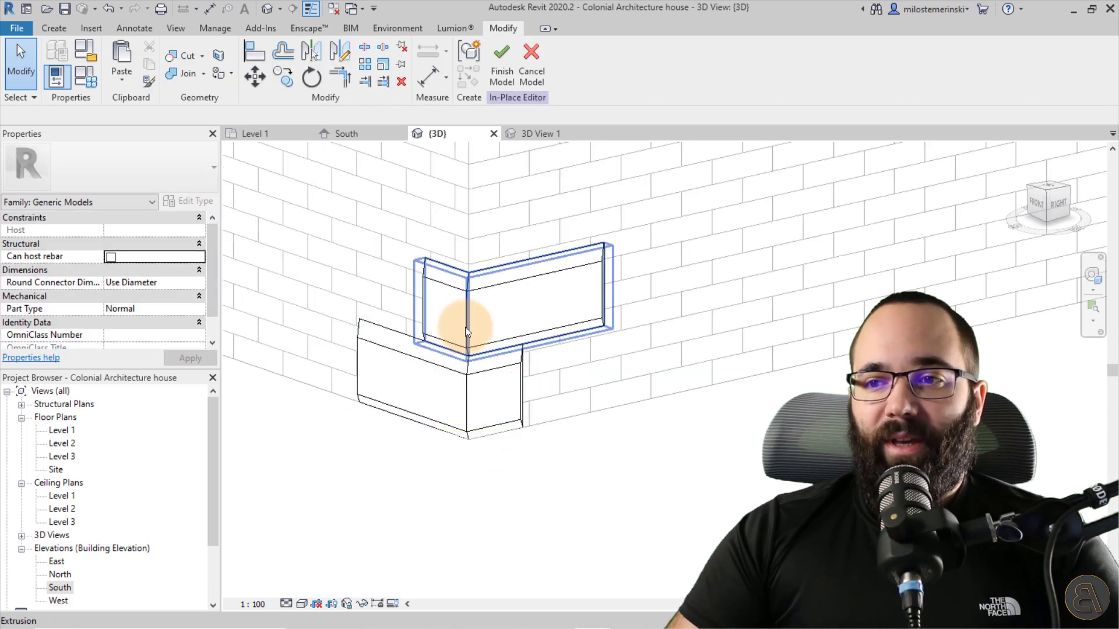
Finish the in-place model and select the pair of corner stones
click(495, 81)
scroll(475, 318, down, 3)
click(467, 375)
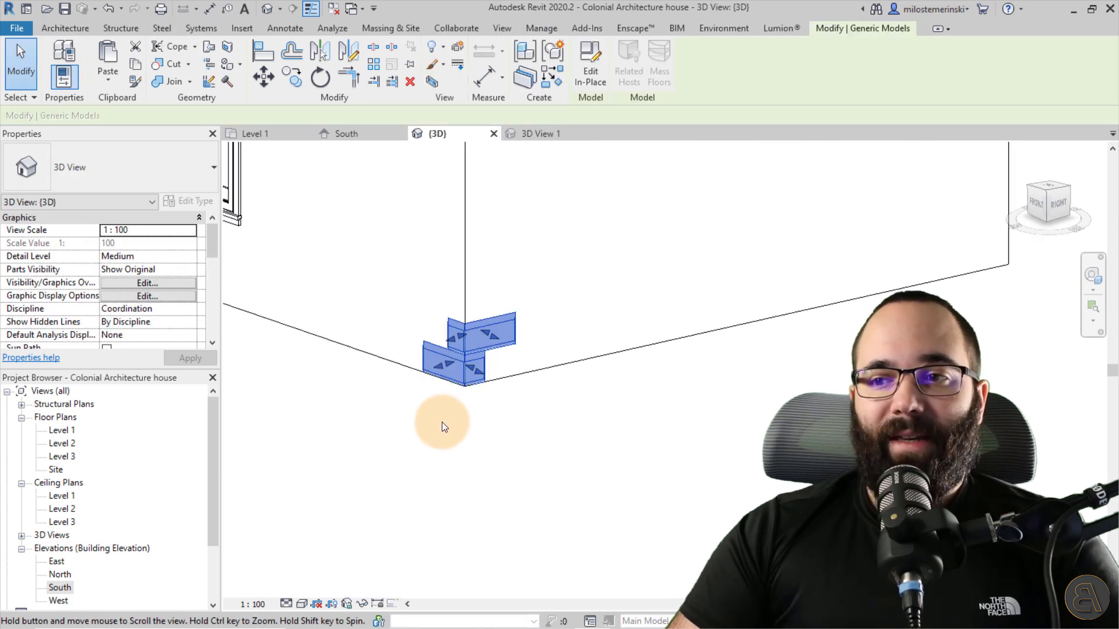
In the South elevation, copy the corner stone pair directly on top of itself, with Constrain off and Multiple on
scroll(484, 402, up, 2)
click(366, 132)
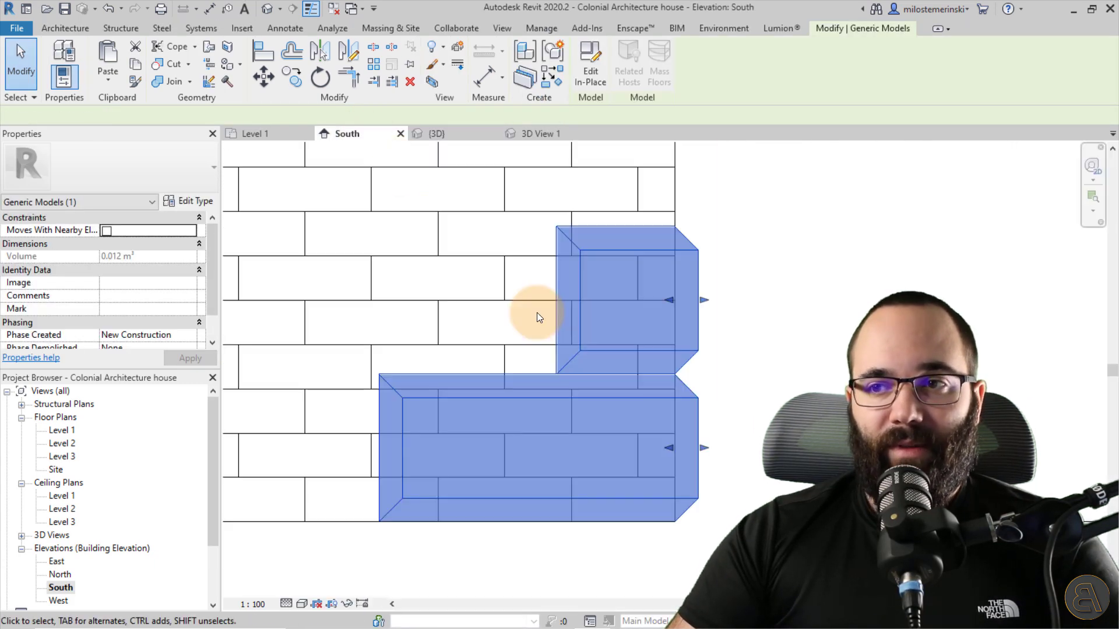
scroll(537, 312, down, 4)
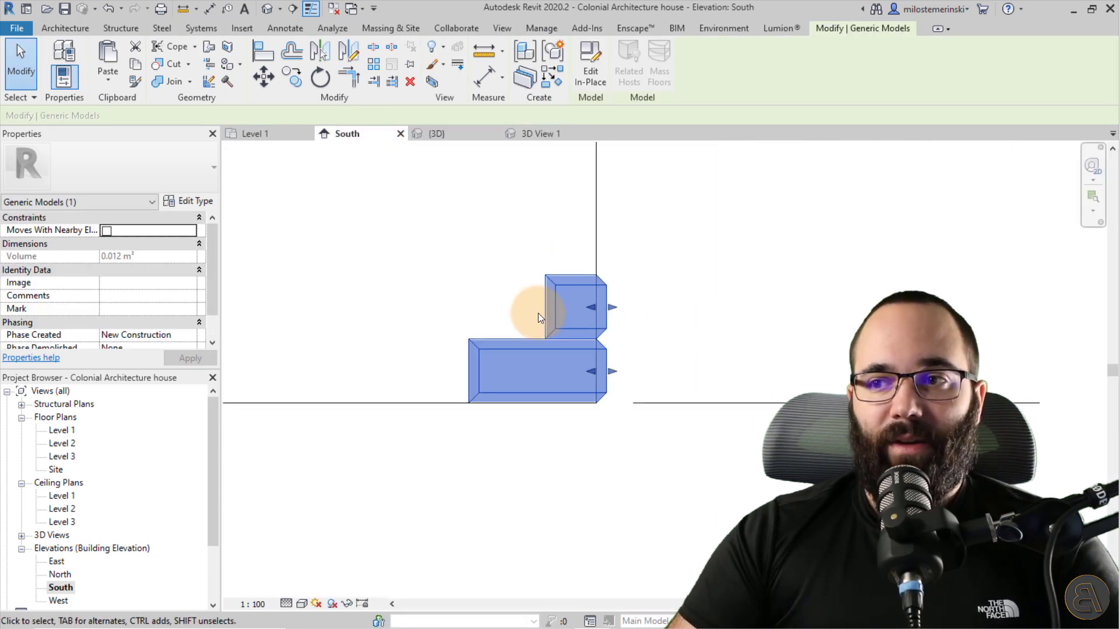
click(292, 84)
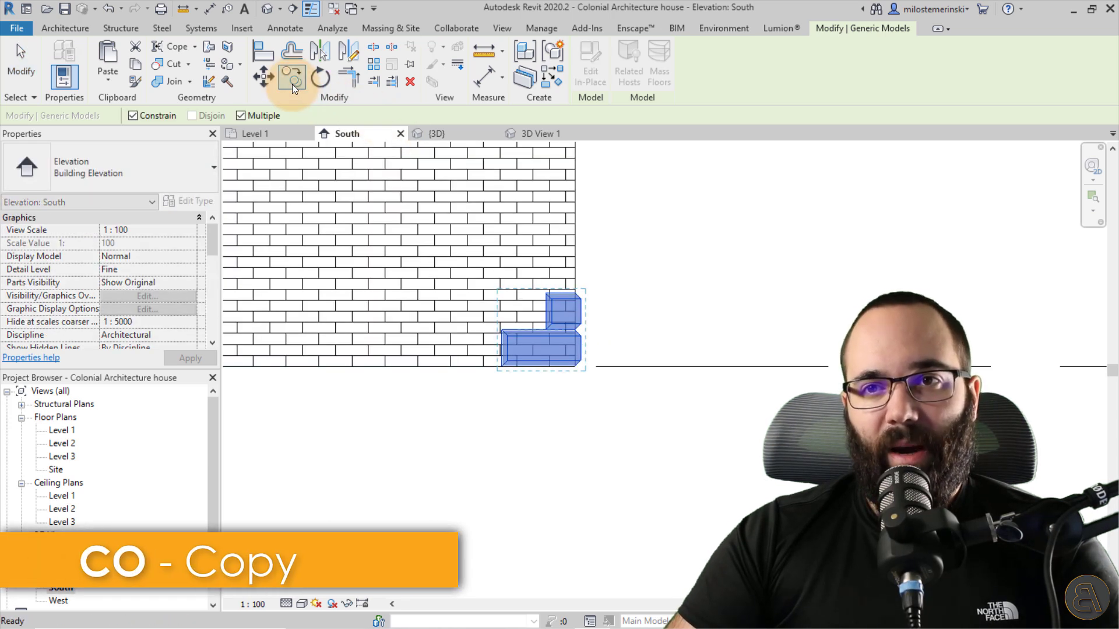
click(145, 116)
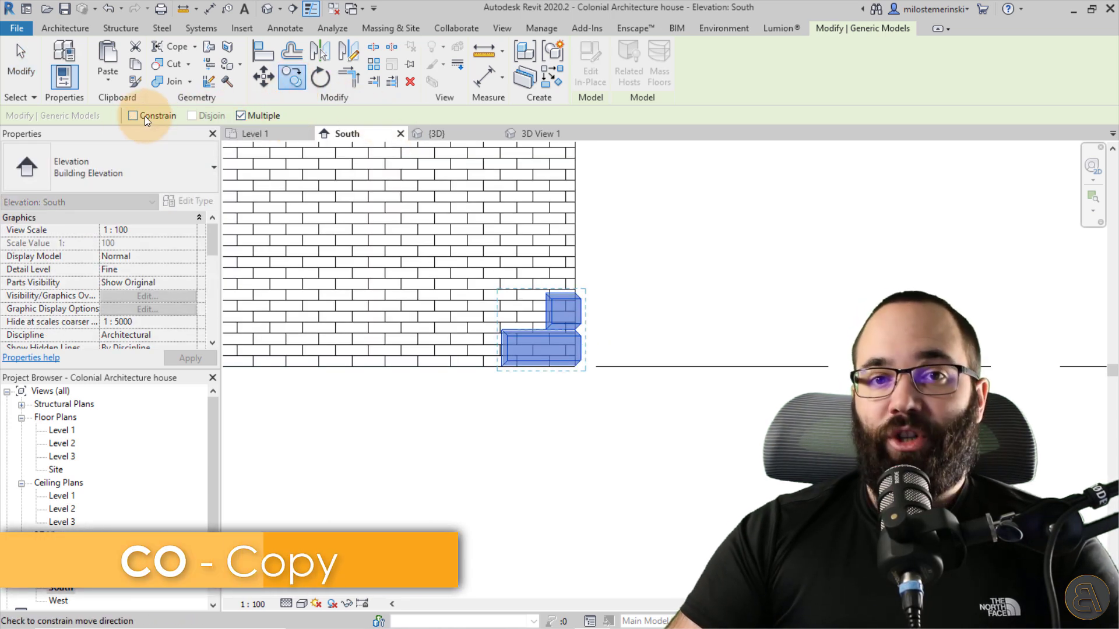
scroll(586, 376, up, 3)
click(581, 366)
scroll(594, 307, down, 2)
scroll(562, 215, up, 3)
click(561, 216)
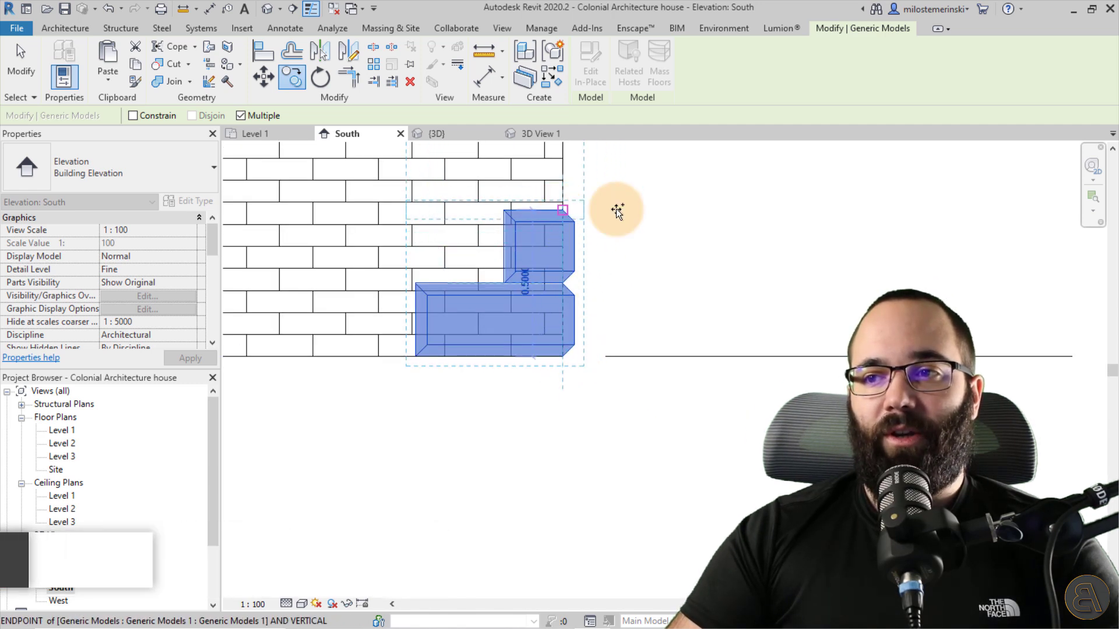
Place two more copies of the corner stone pair up the wall corner, making a stack of four pairs
scroll(634, 312, down, 2)
scroll(570, 287, up, 1)
click(530, 348)
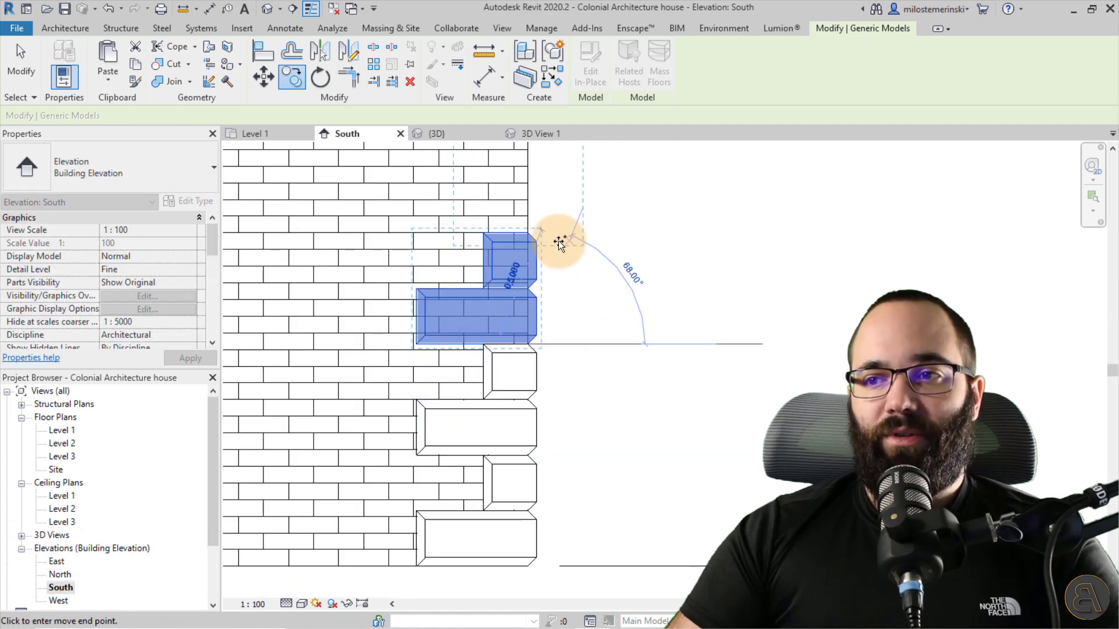
scroll(597, 343, down, 2)
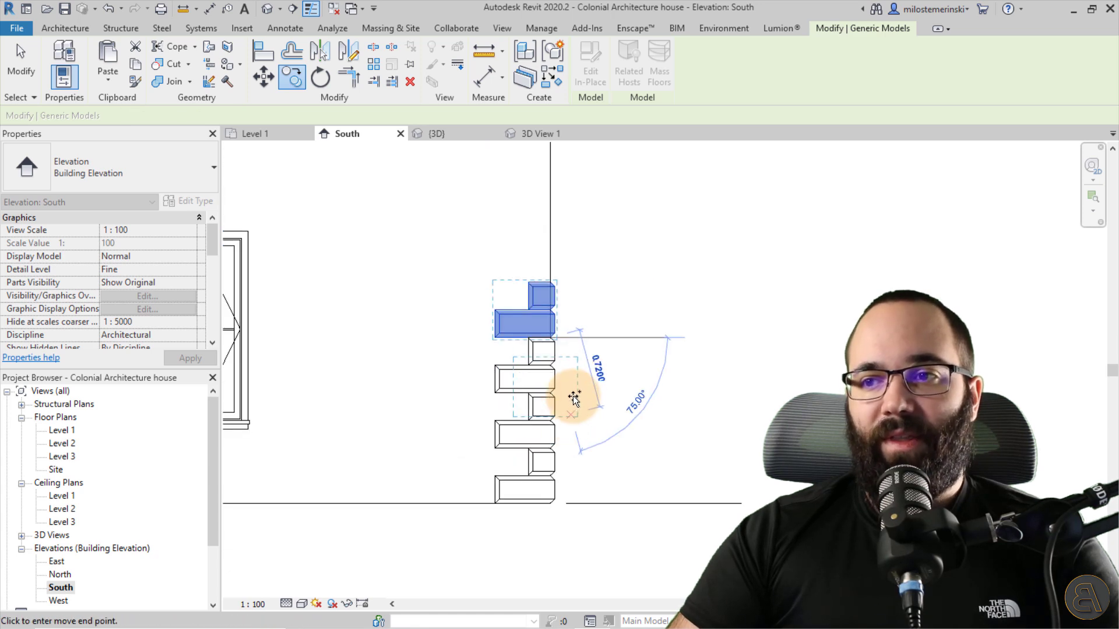
key(Escape)
key(Escape)
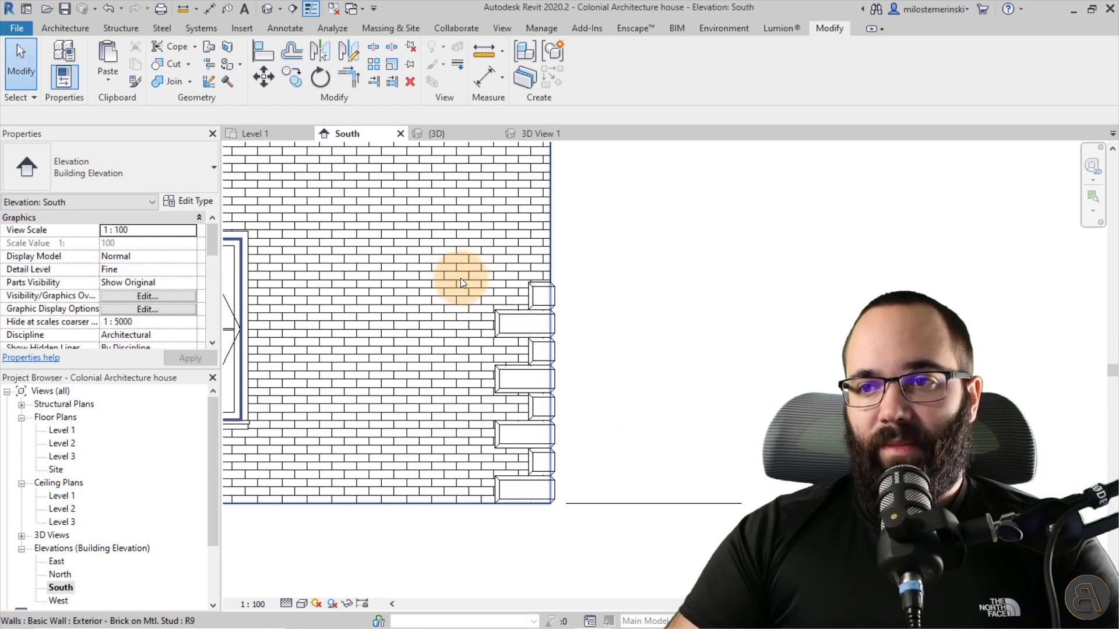
Copy the stack of four corner stone pairs three times up the same wall corner, end to end, until it passes the eave
drag(626, 271, 555, 495)
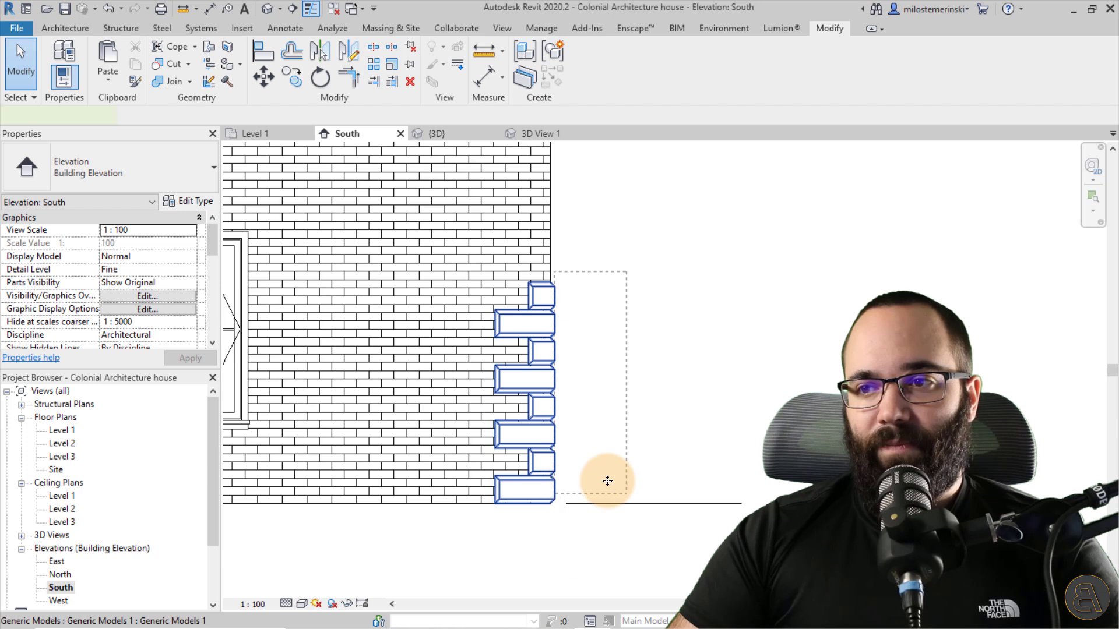
click(297, 80)
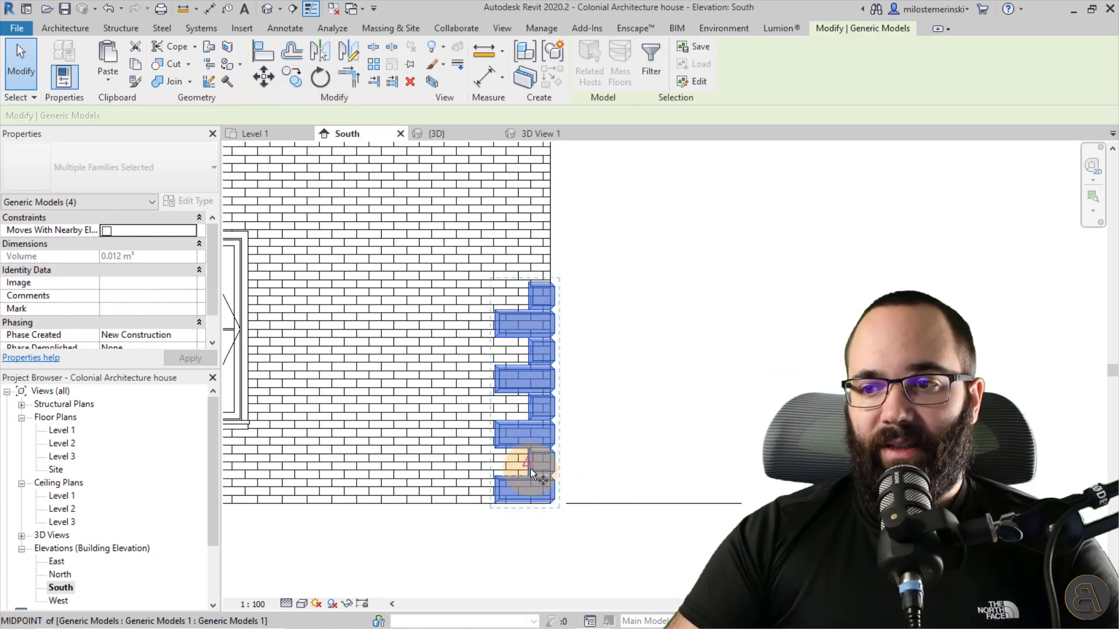
click(550, 505)
scroll(551, 282, up, 2)
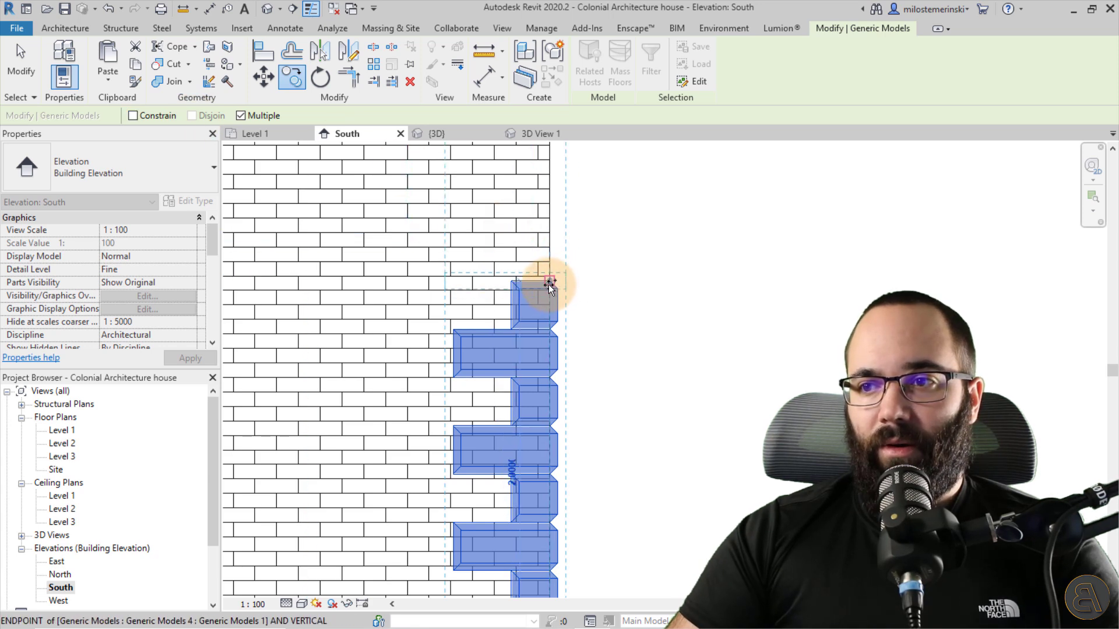
scroll(645, 332, down, 3)
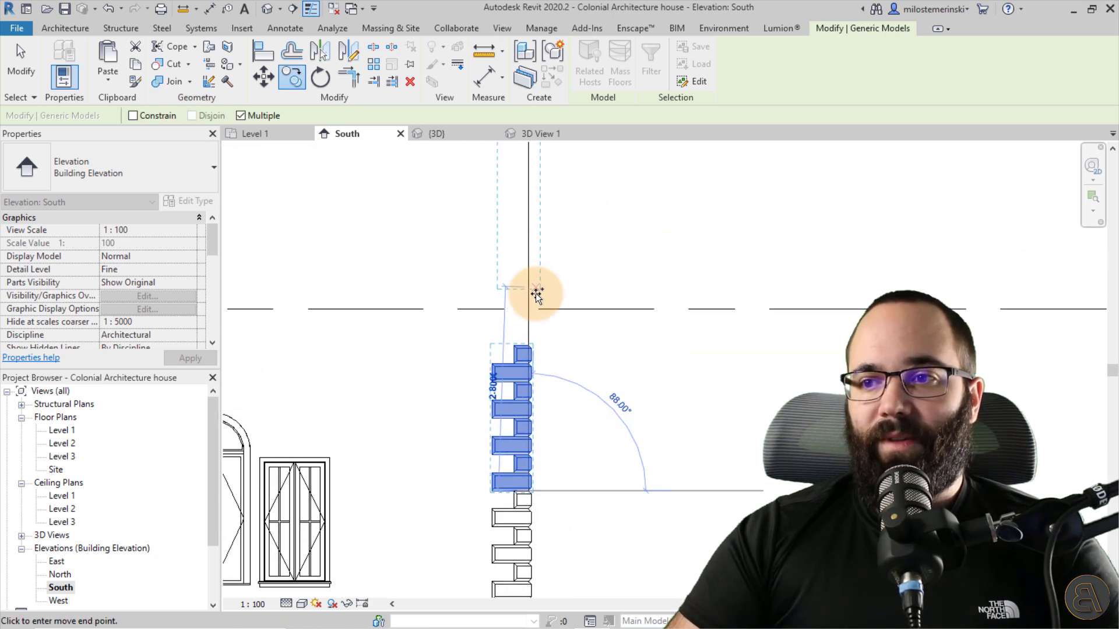
scroll(536, 294, up, 2)
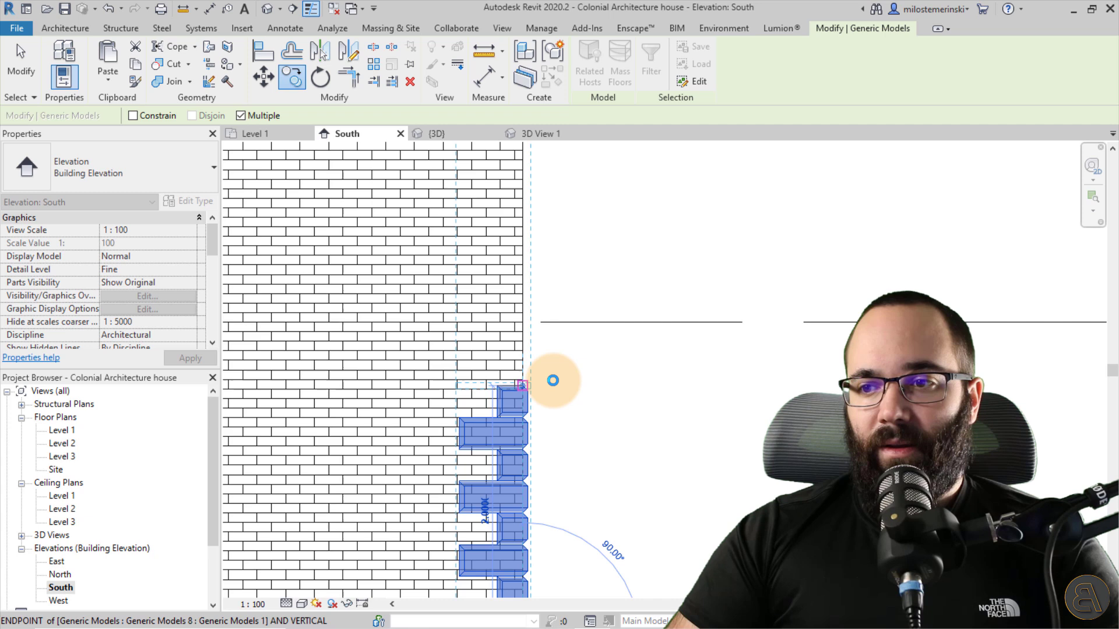
middle_drag(607, 233, 585, 519)
scroll(584, 519, up, 3)
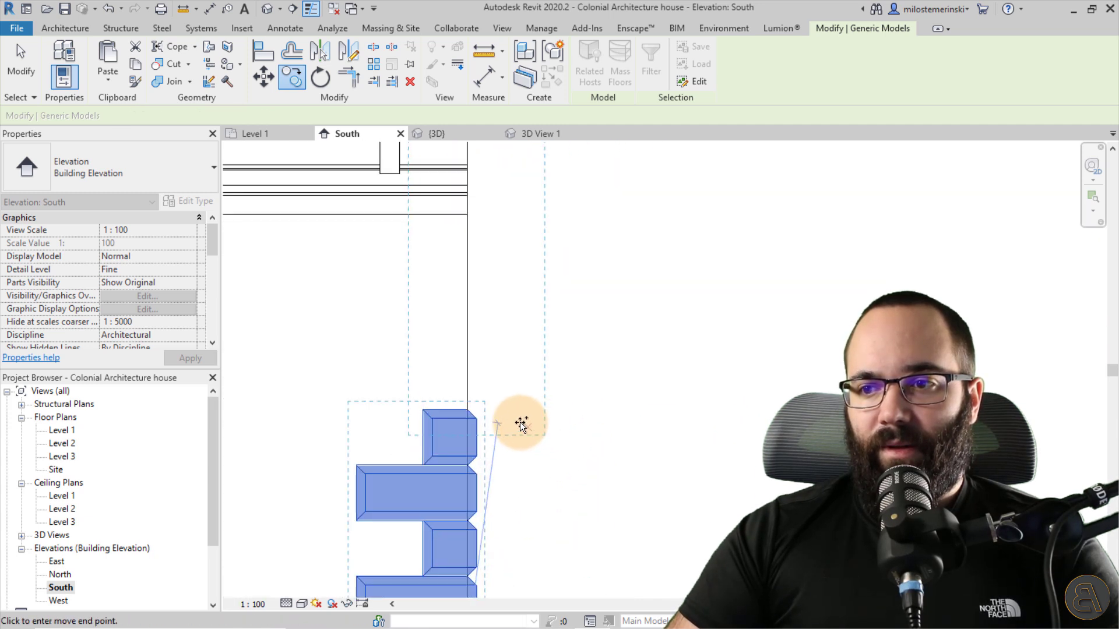
click(462, 404)
middle_drag(462, 404, 556, 441)
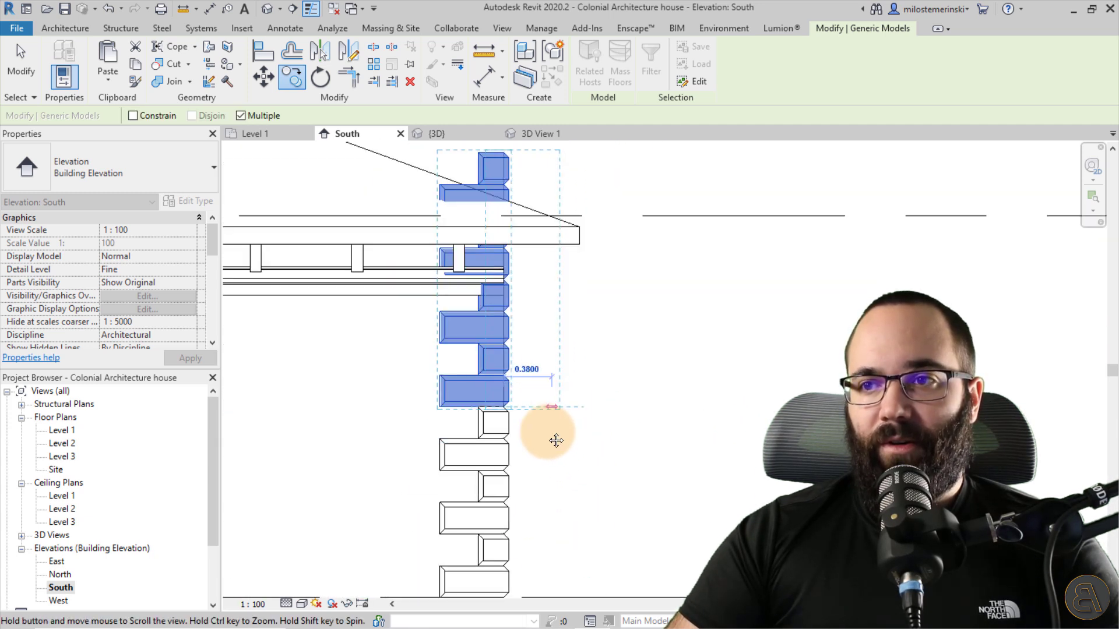
key(Escape)
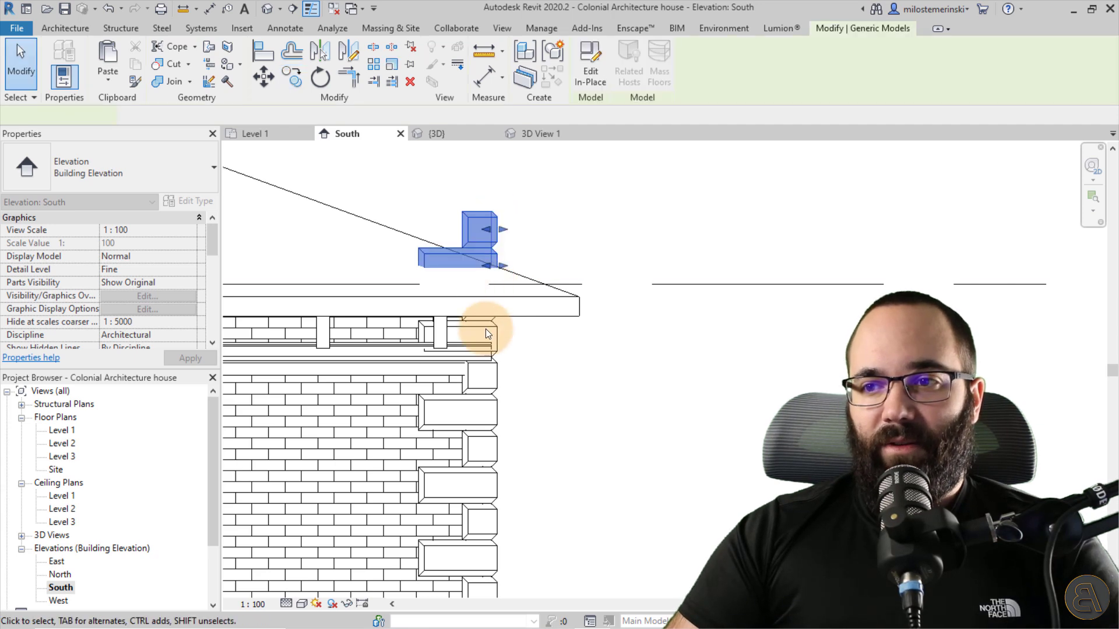
Delete the two excess corner stone pairs above the cornice's underside, one behind the eave and one above the roof edge
ctrl+click(495, 331)
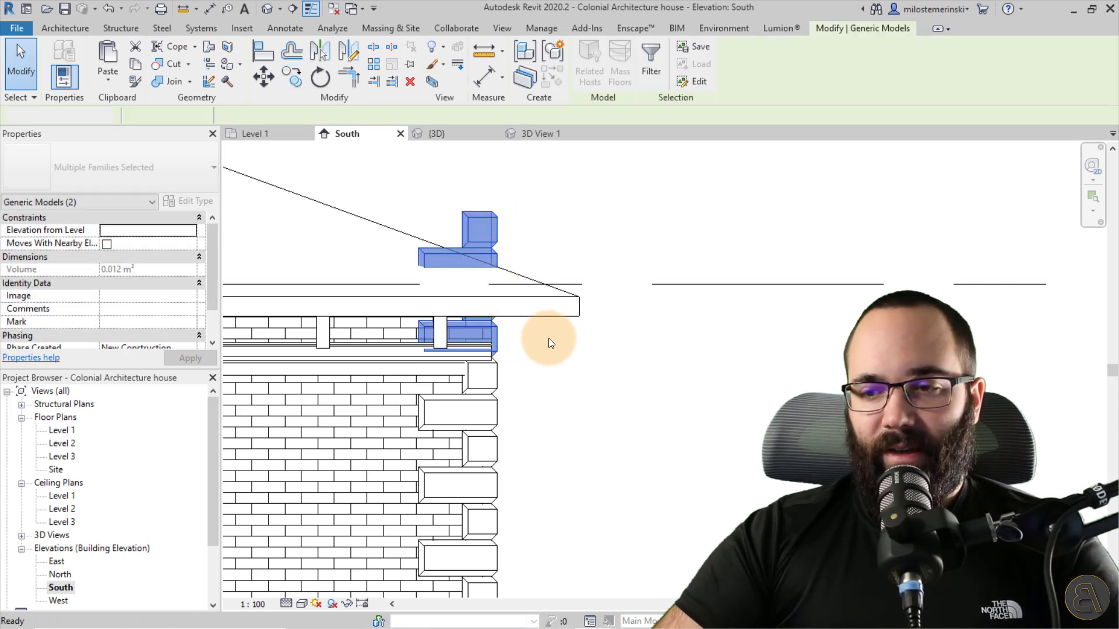
key(Delete)
click(493, 375)
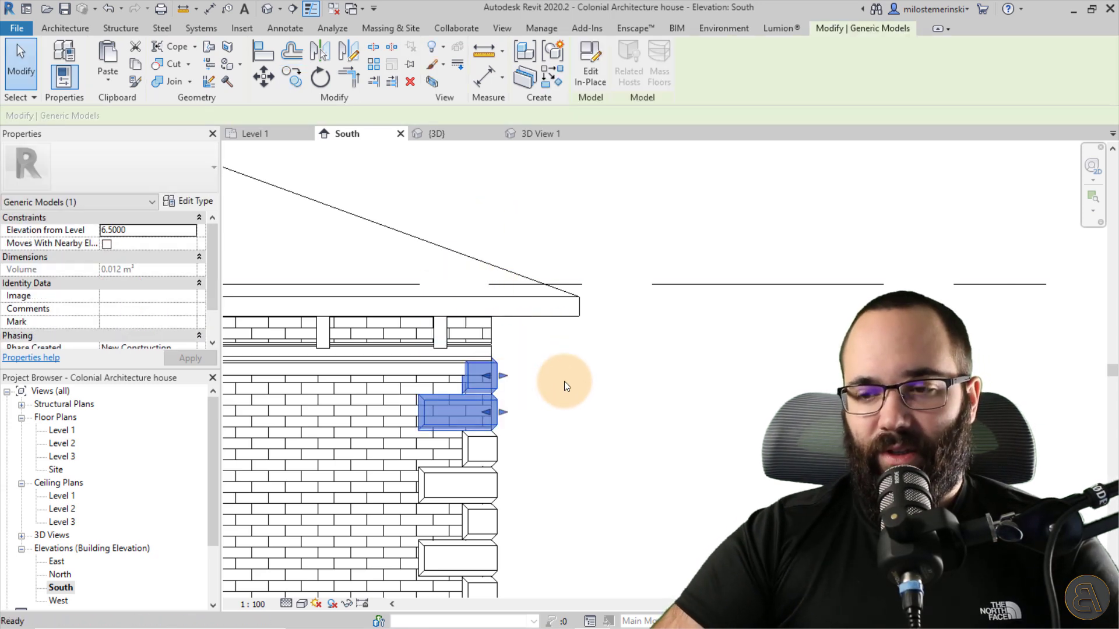
click(564, 381)
scroll(564, 381, down, 4)
scroll(611, 413, up, 2)
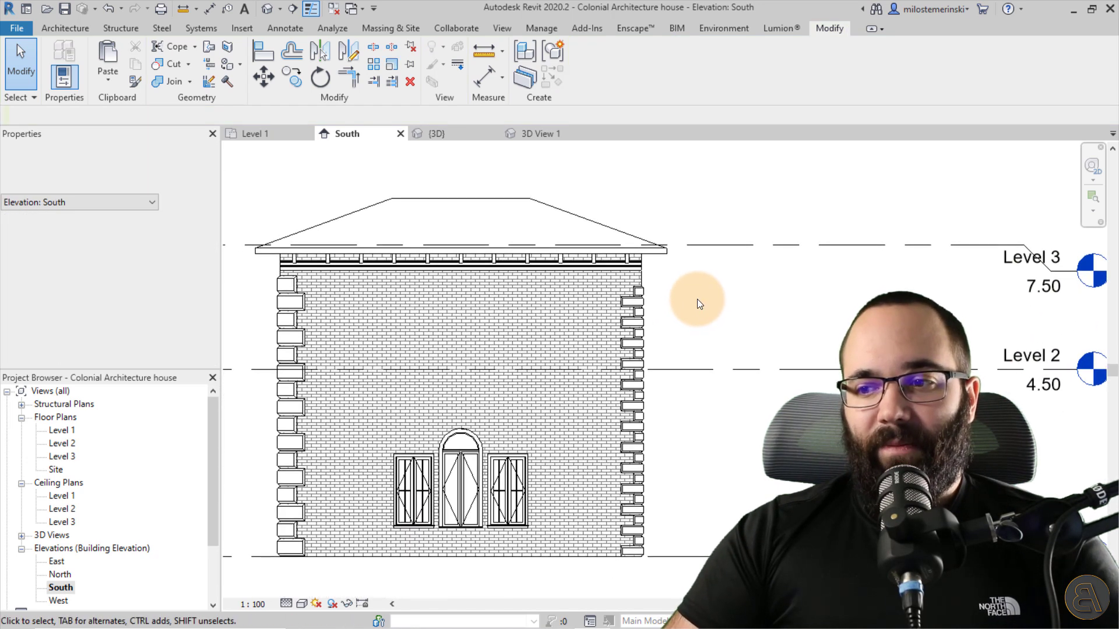
Compare the manually modelled corner stones with the adaptive family stones on the other front corner in 3D
click(455, 133)
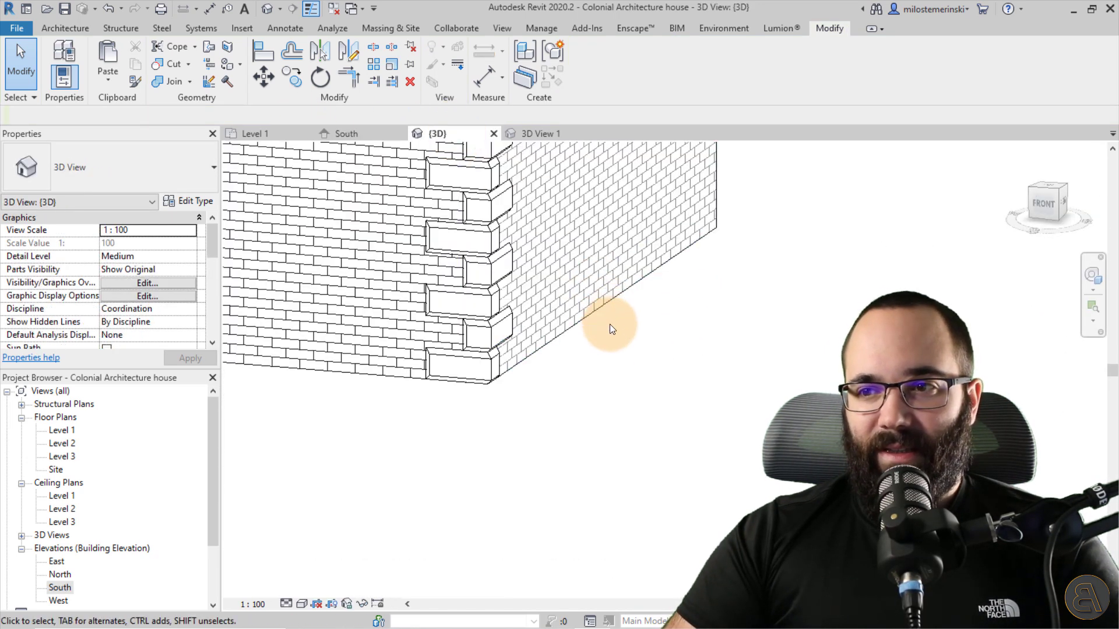
scroll(609, 324, down, 3)
middle_drag(534, 352, 608, 487)
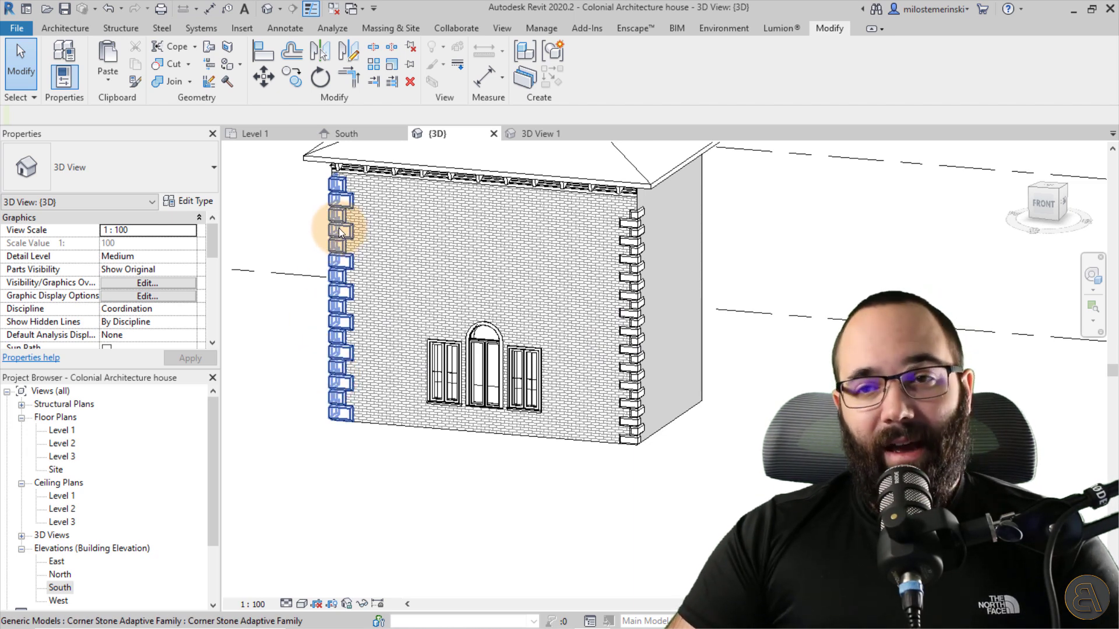
scroll(358, 361, down, 2)
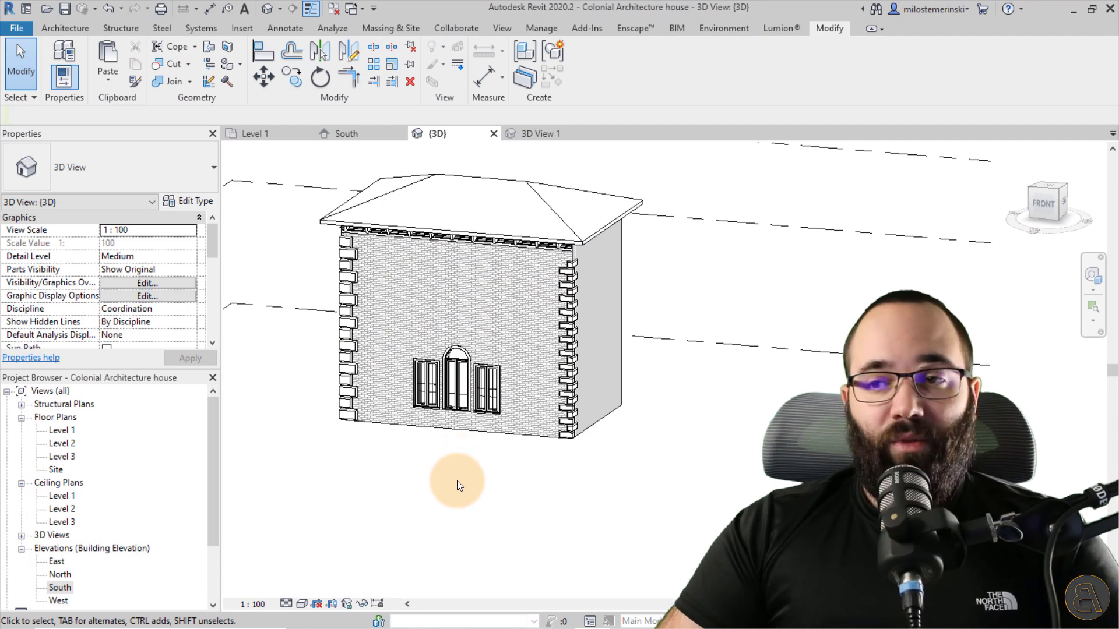
shift+middle_drag(461, 471, 425, 399)
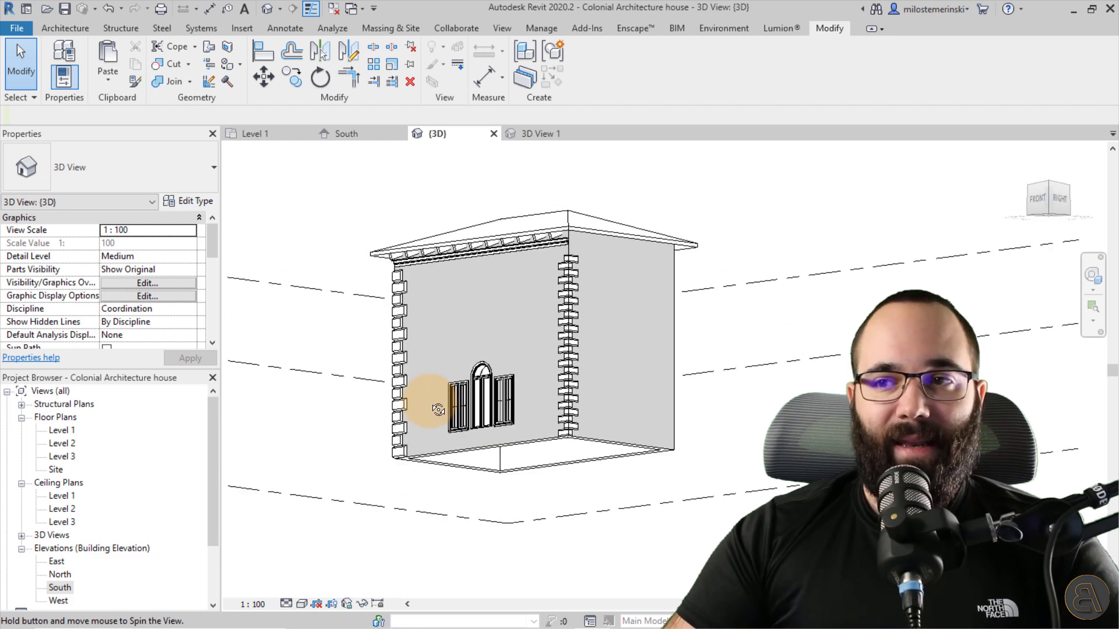
Examine how the cornice, rafter ends and corner stones meet under the front eave in 3D
scroll(380, 255, up, 4)
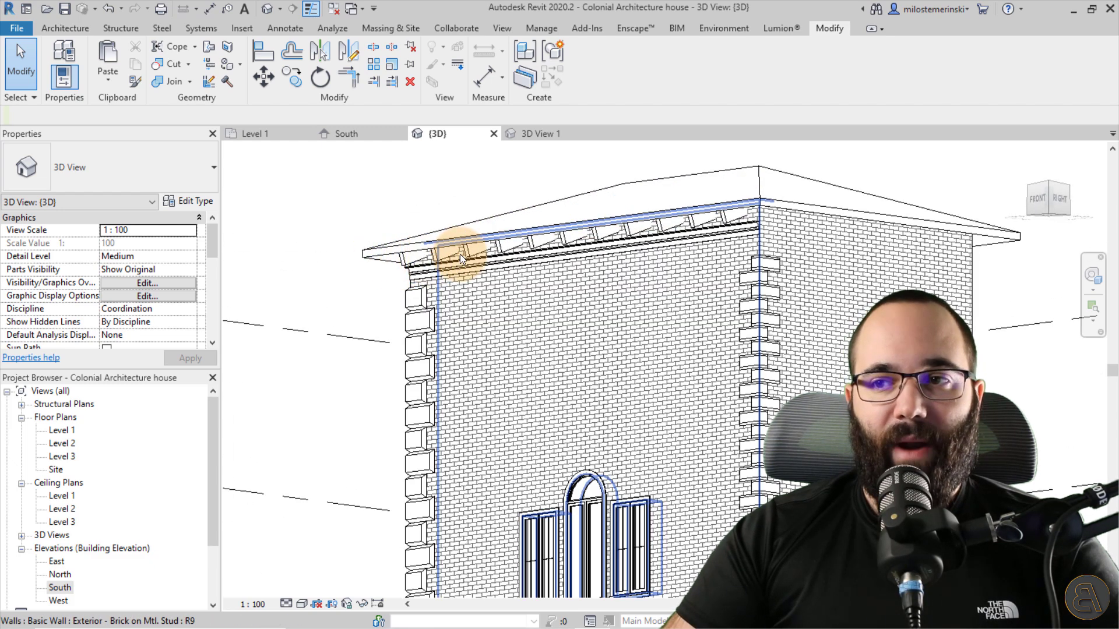
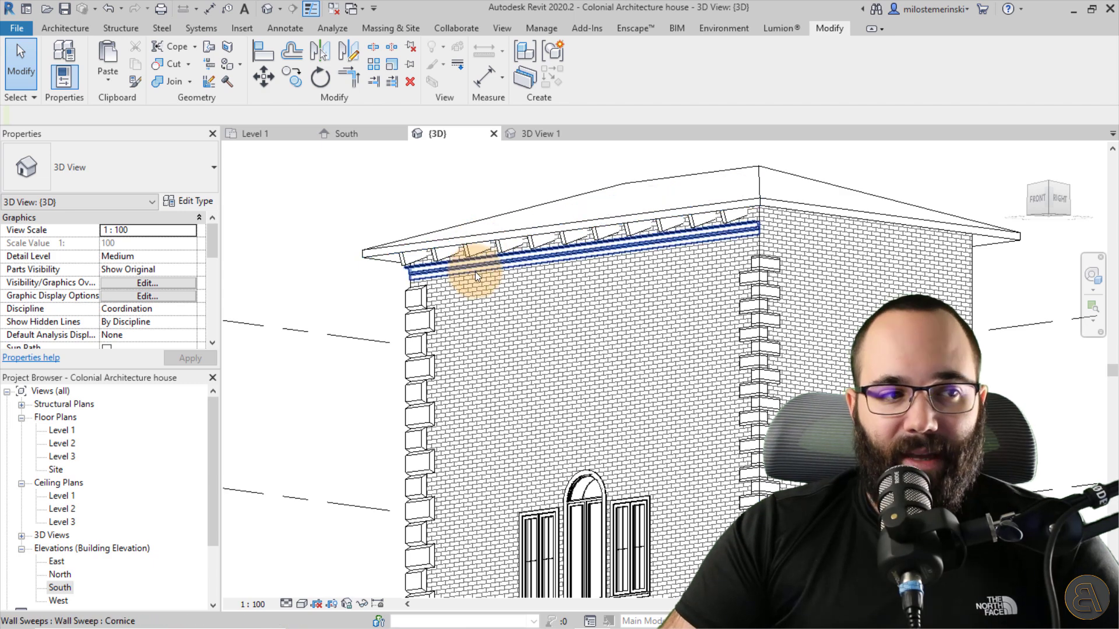
scroll(452, 260, up, 3)
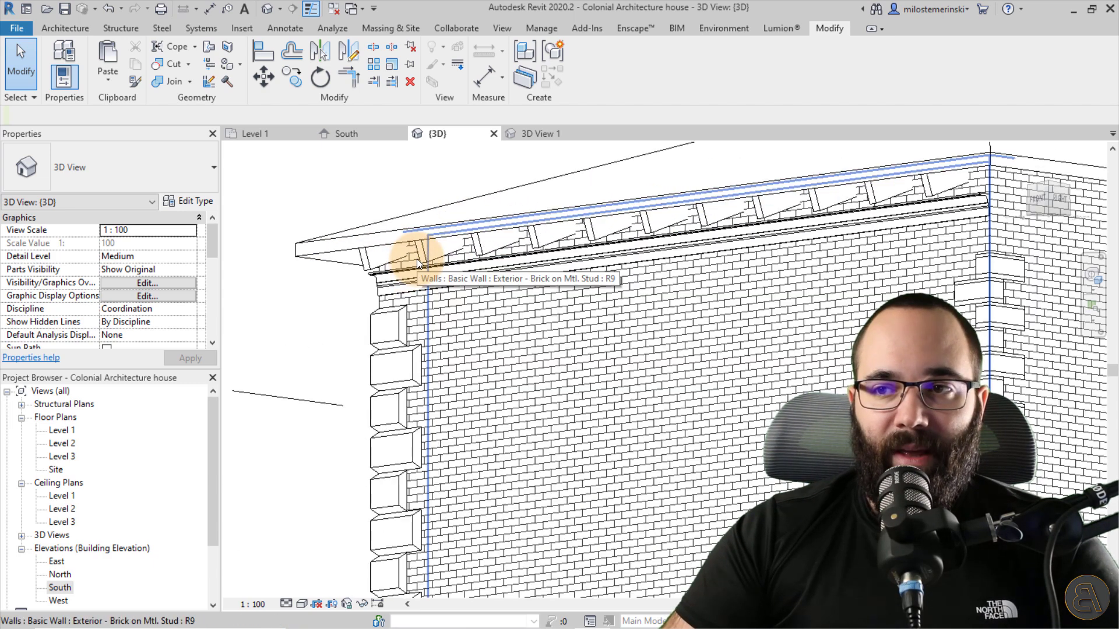
mouse_move(432, 254)
shift+middle_down()
mouse_move(412, 260)
mouse_move(489, 264)
mouse_move(359, 299)
shift+middle_up()
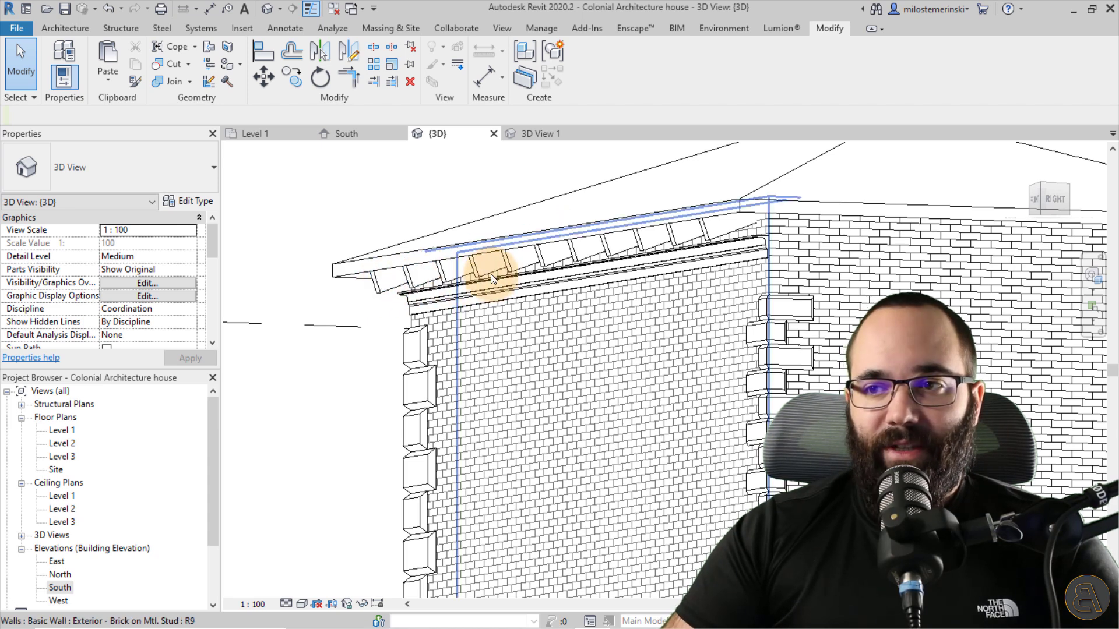
scroll(407, 289, down, 3)
scroll(387, 283, up, 5)
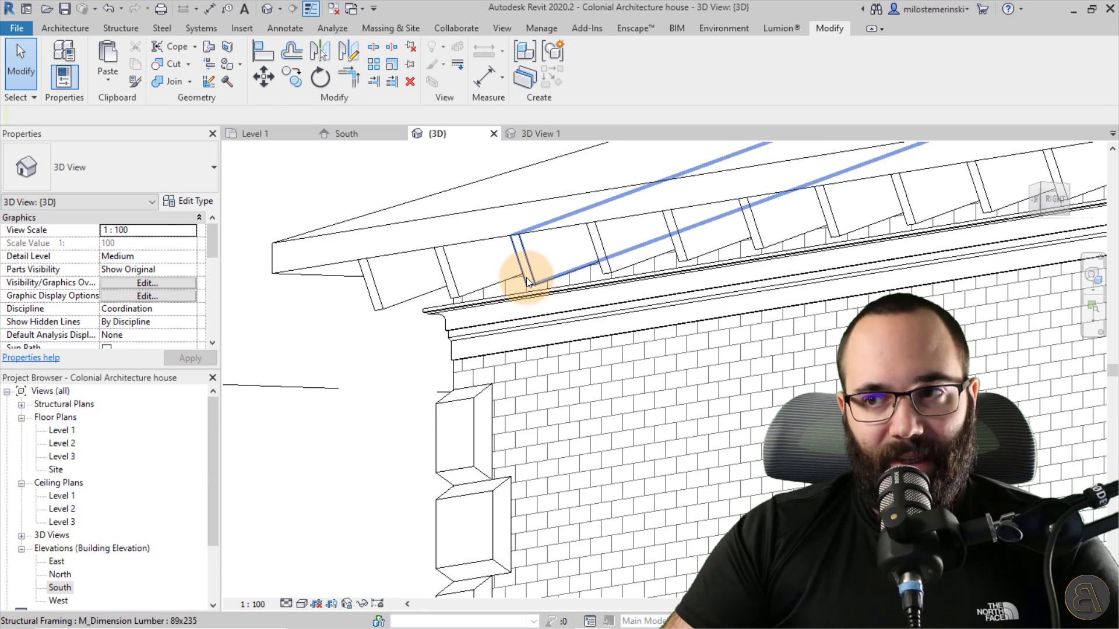
scroll(465, 283, down, 2)
scroll(465, 283, down, 2)
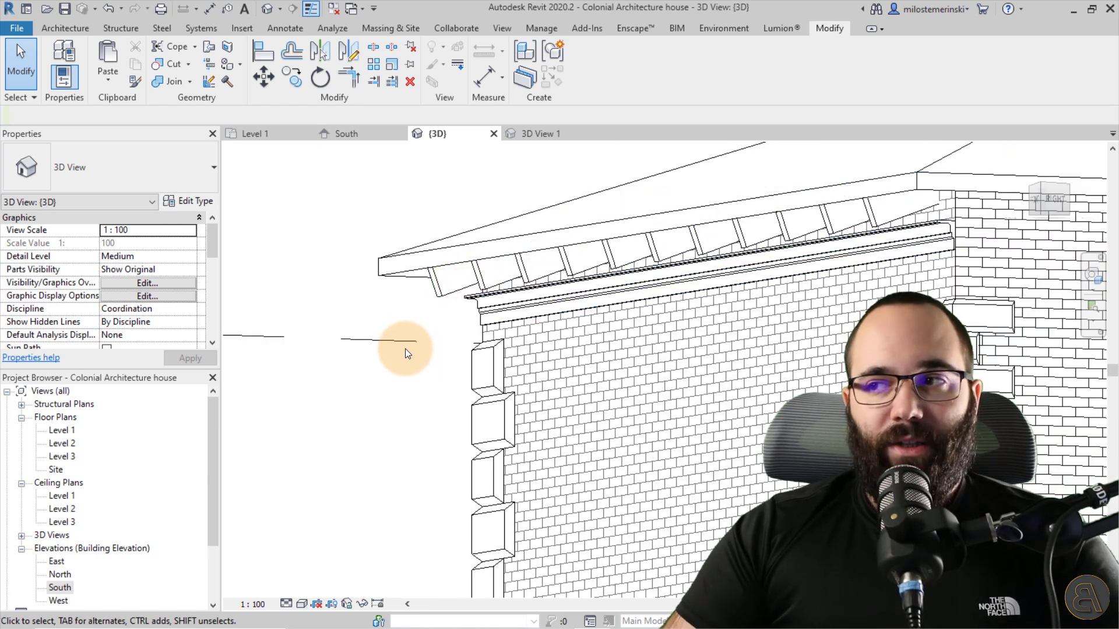
middle_drag(411, 400, 410, 401)
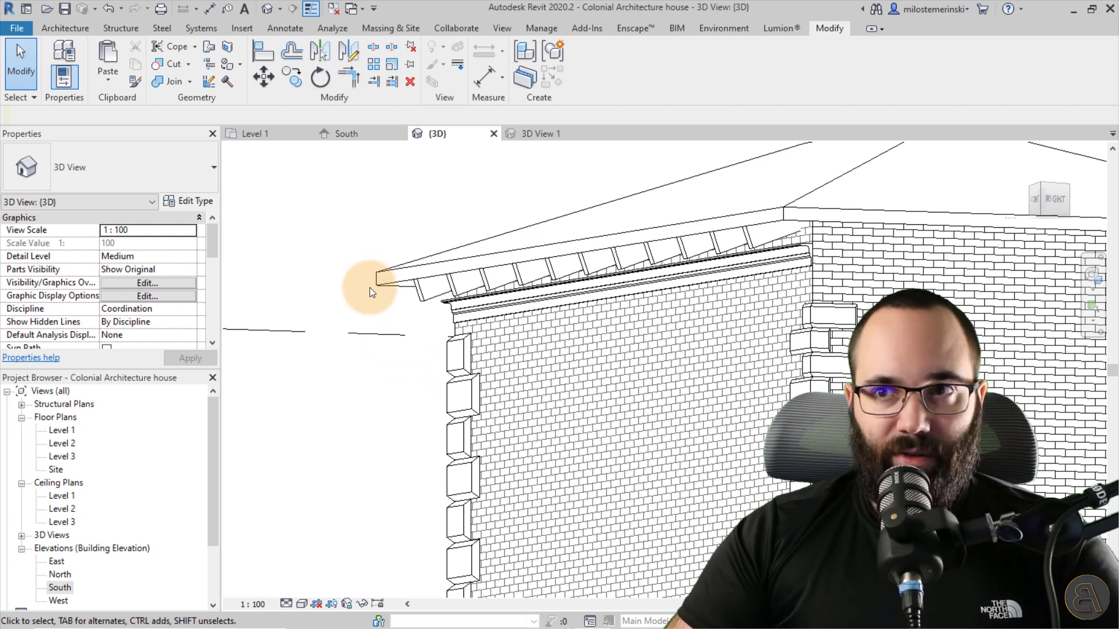
Draw a building section on Level 1 across the house through the front door, and open it at the front eave
click(285, 140)
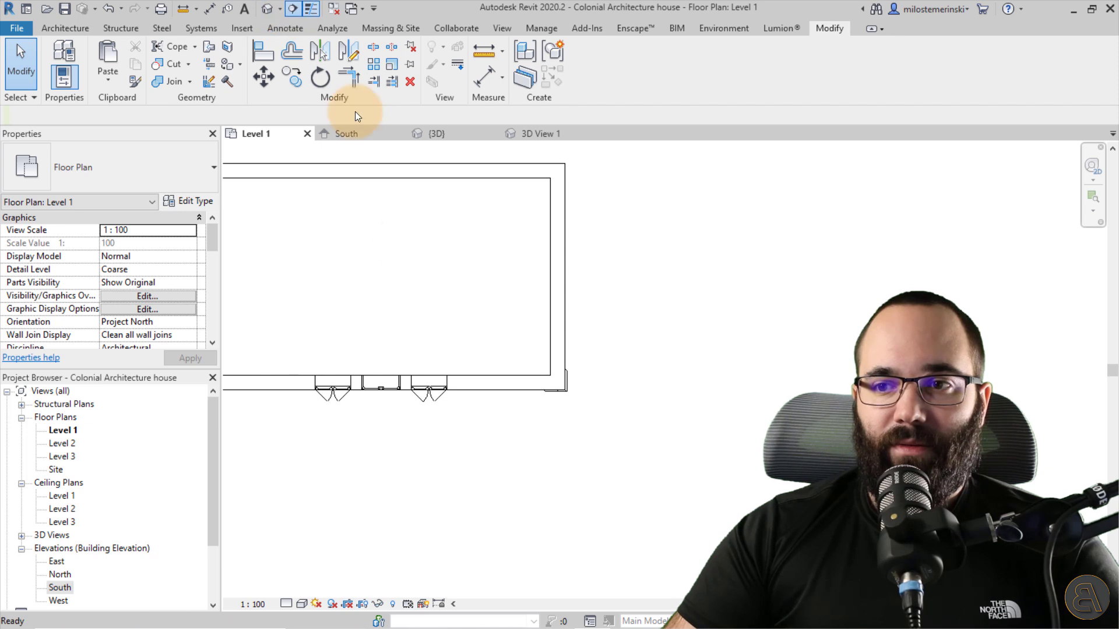
click(292, 8)
click(379, 419)
scroll(380, 417, down, 2)
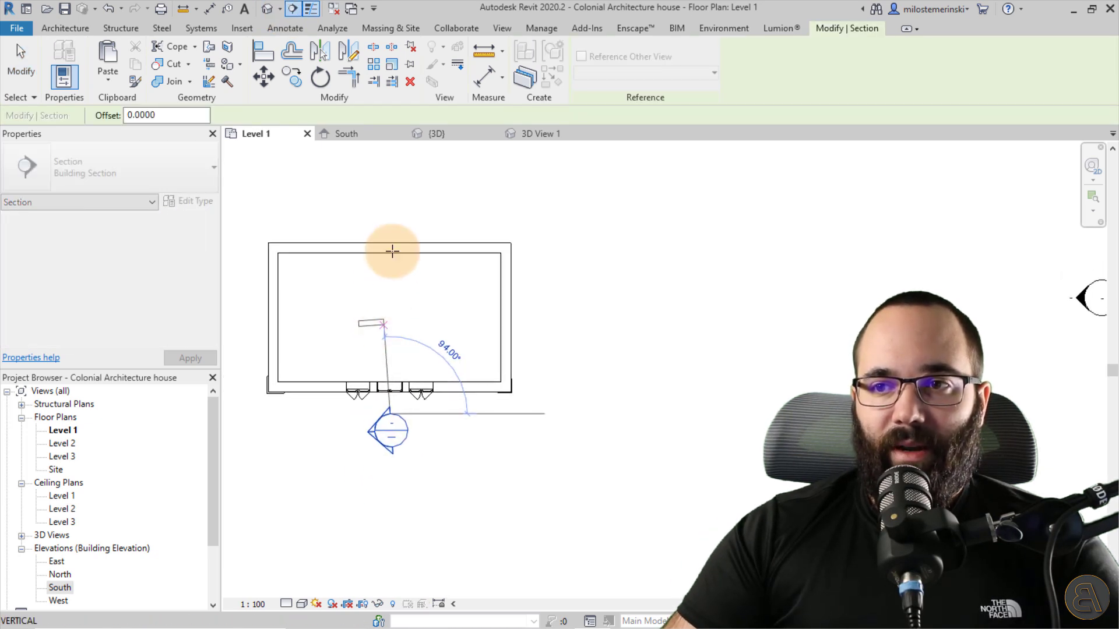
click(388, 225)
key(Escape)
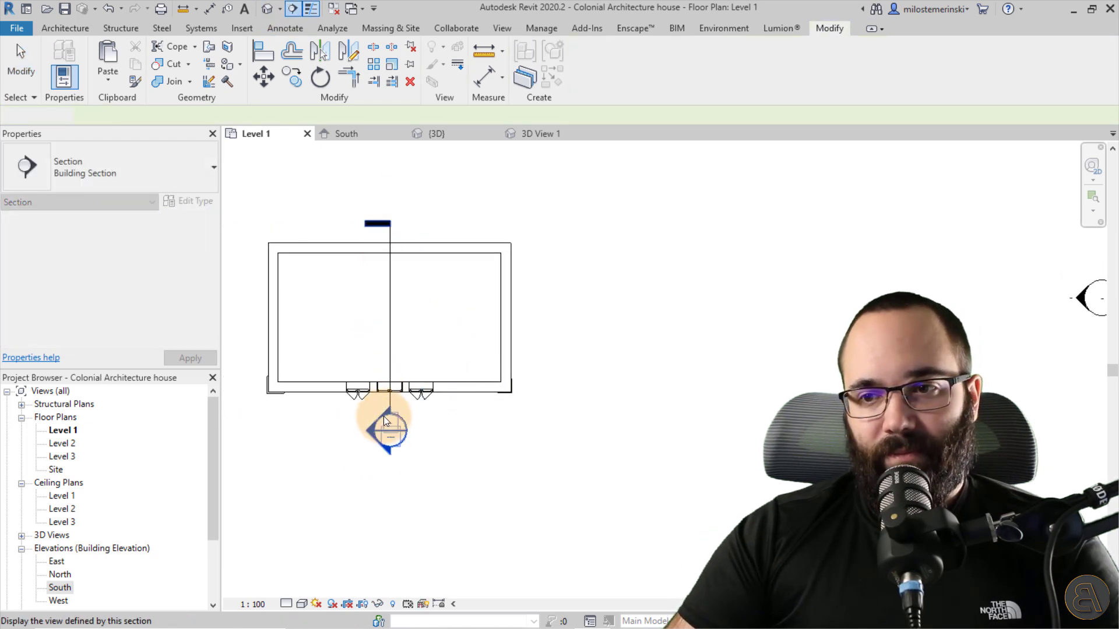
double_click(369, 430)
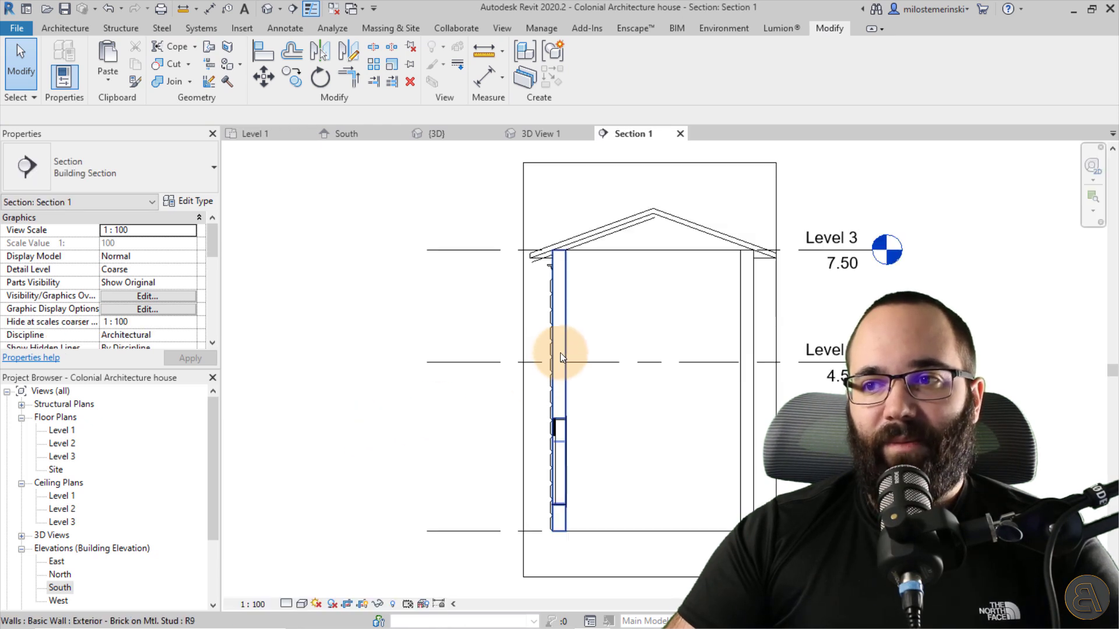
scroll(542, 258, up, 5)
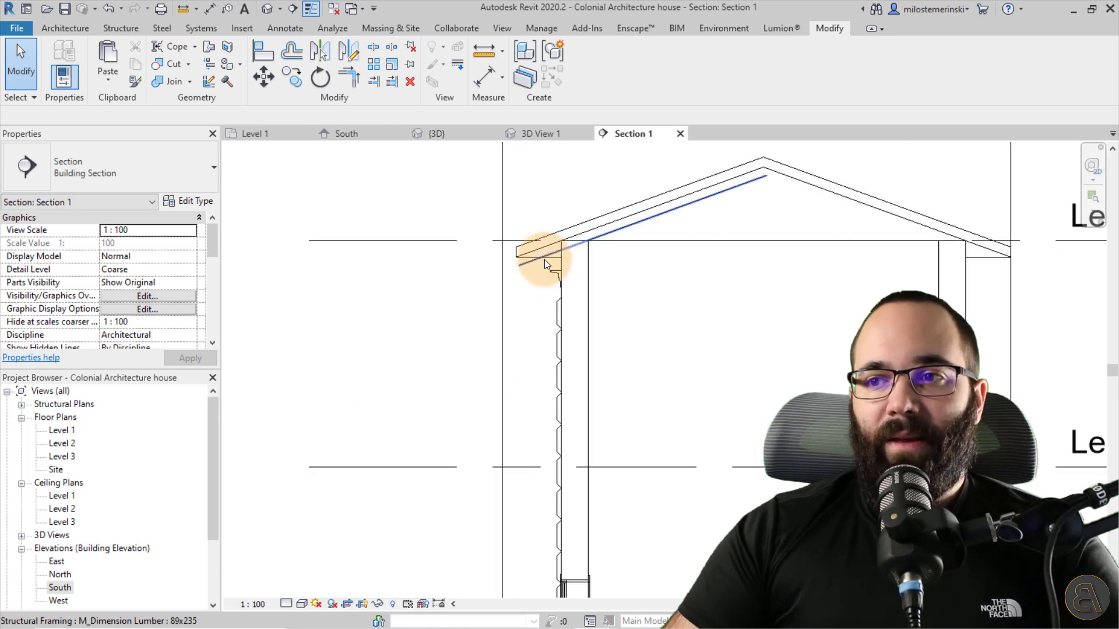
Set the section view's detail level to Fine and frame the rafter end and cornice at the front eave
click(289, 601)
click(296, 587)
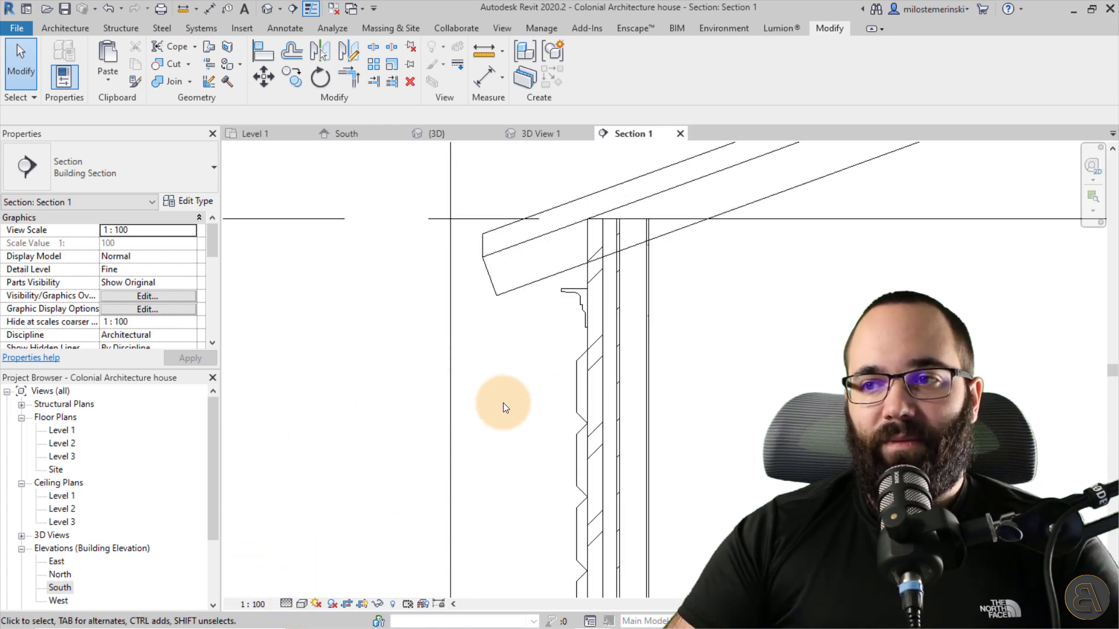
middle_drag(502, 403, 373, 464)
scroll(366, 349, up, 3)
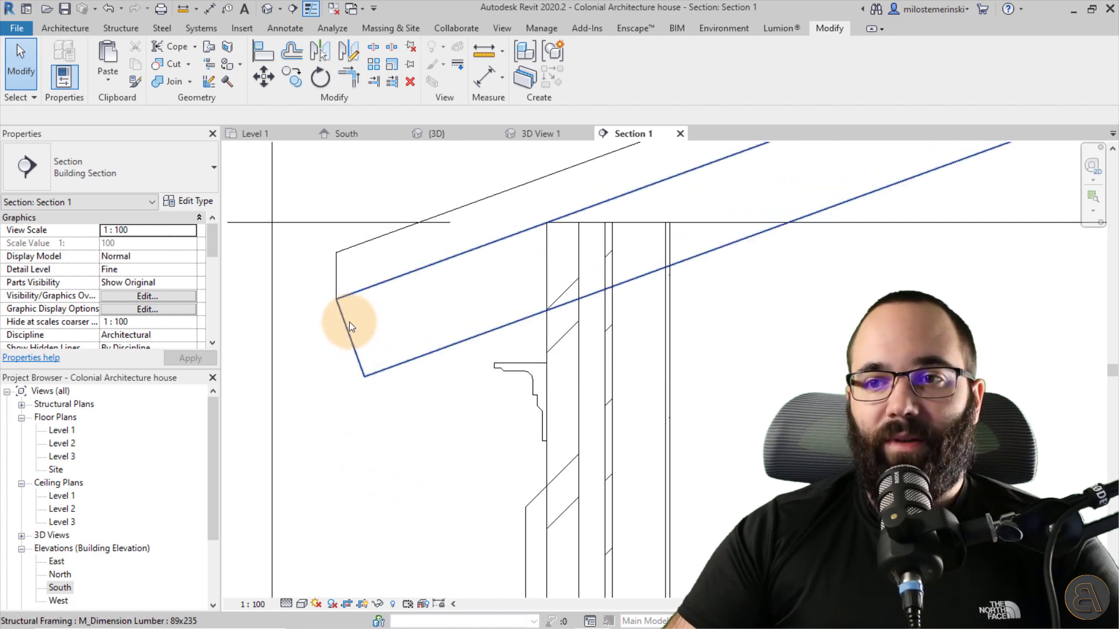
Draw a horizontal reference plane through the rafter end above the cornice, from outside the rafter to the wall's outer face
click(62, 32)
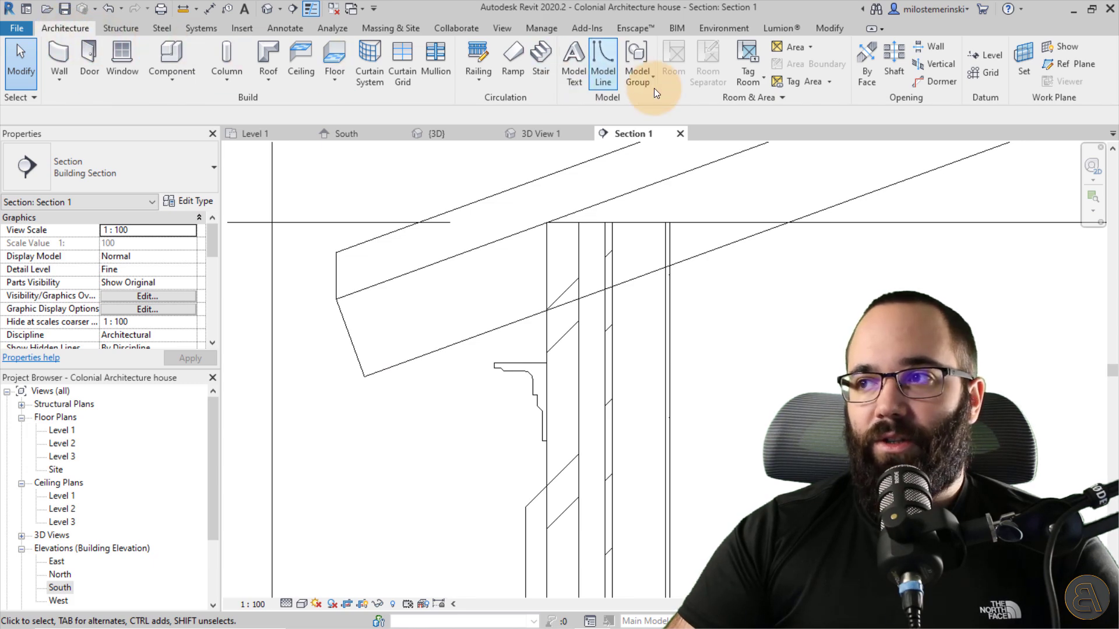
click(1058, 65)
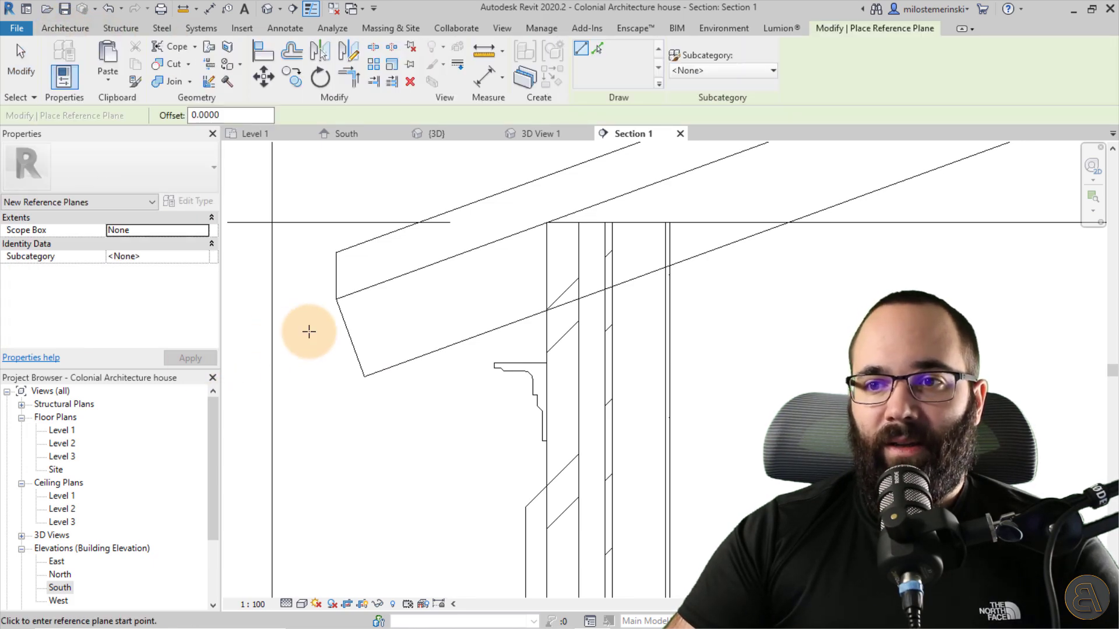
click(356, 335)
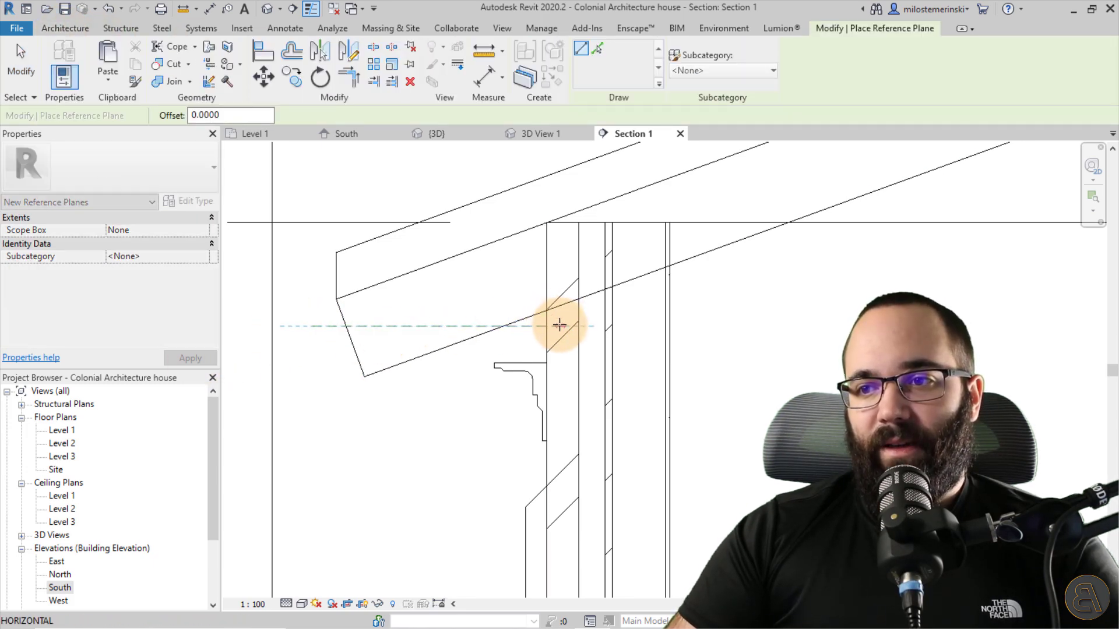
click(537, 335)
key(Escape)
key(Escape)
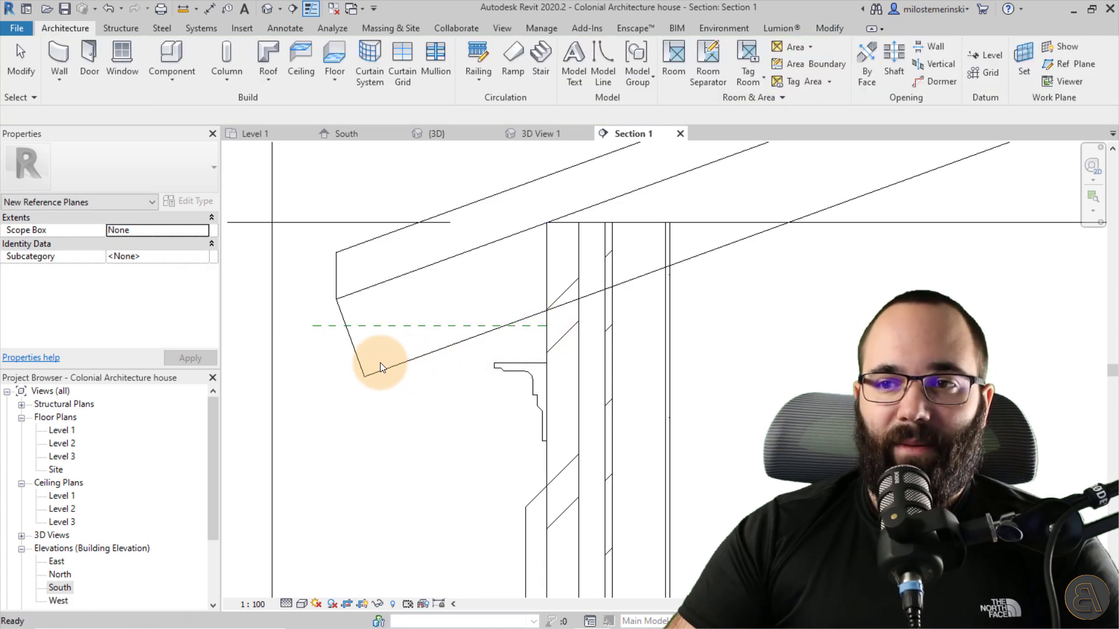
middle_drag(379, 331, 337, 340)
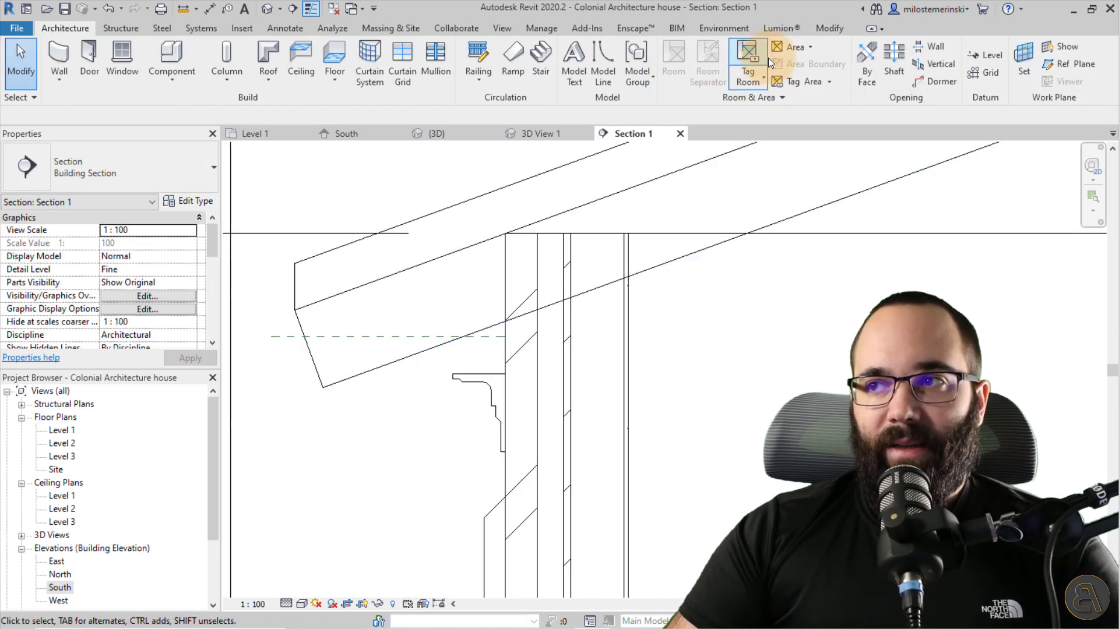
Cut the rafter's lower end off along the horizontal reference plane, with Multiple Cut enabled
click(833, 30)
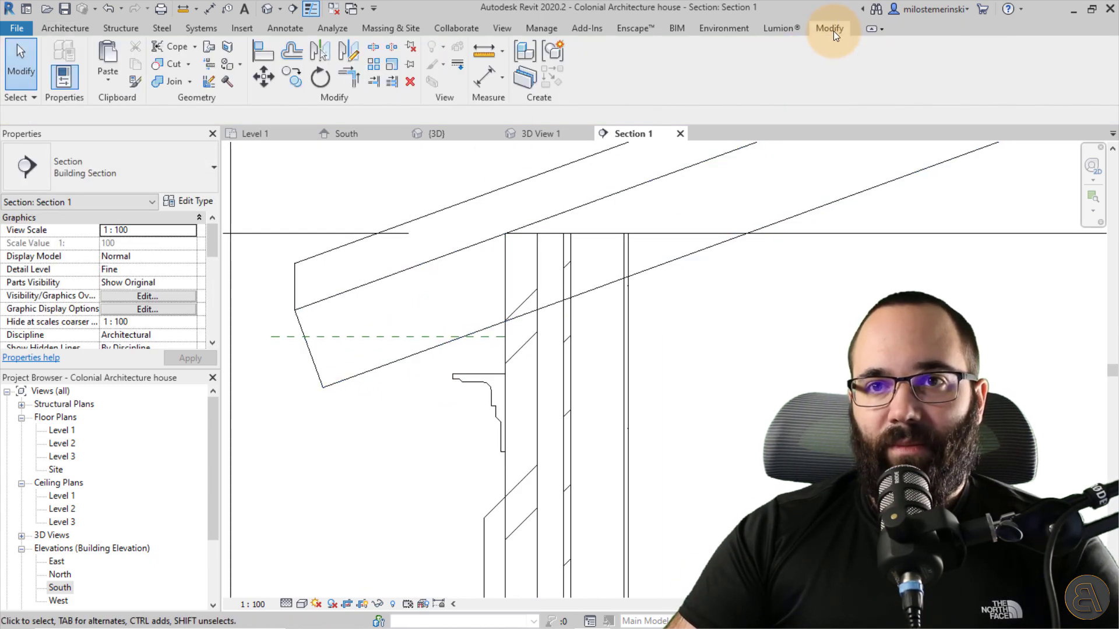
click(169, 65)
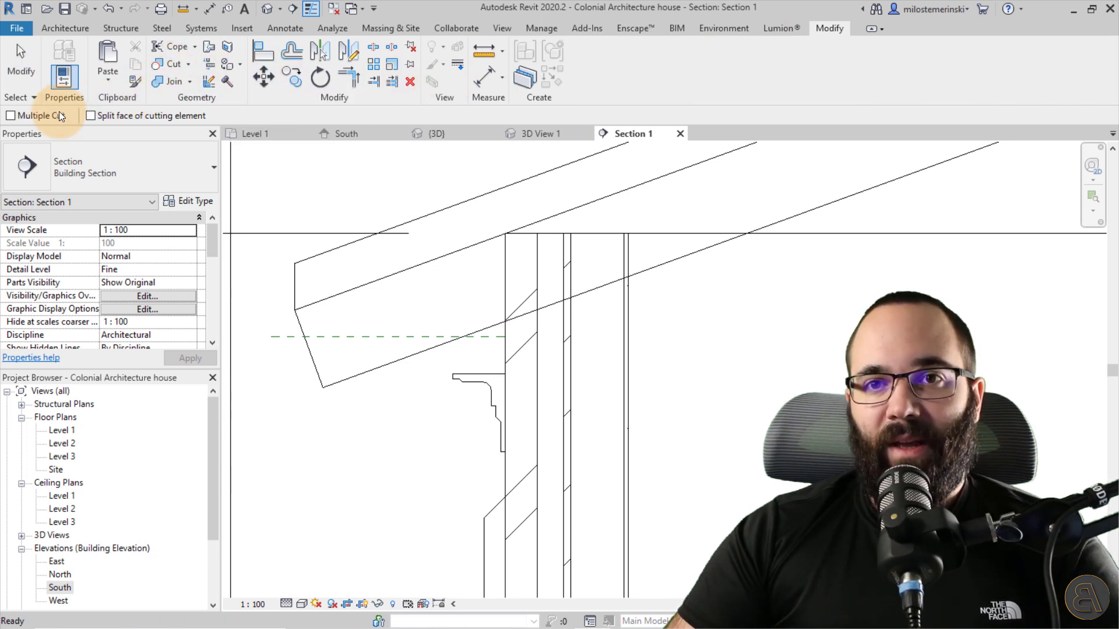
click(30, 118)
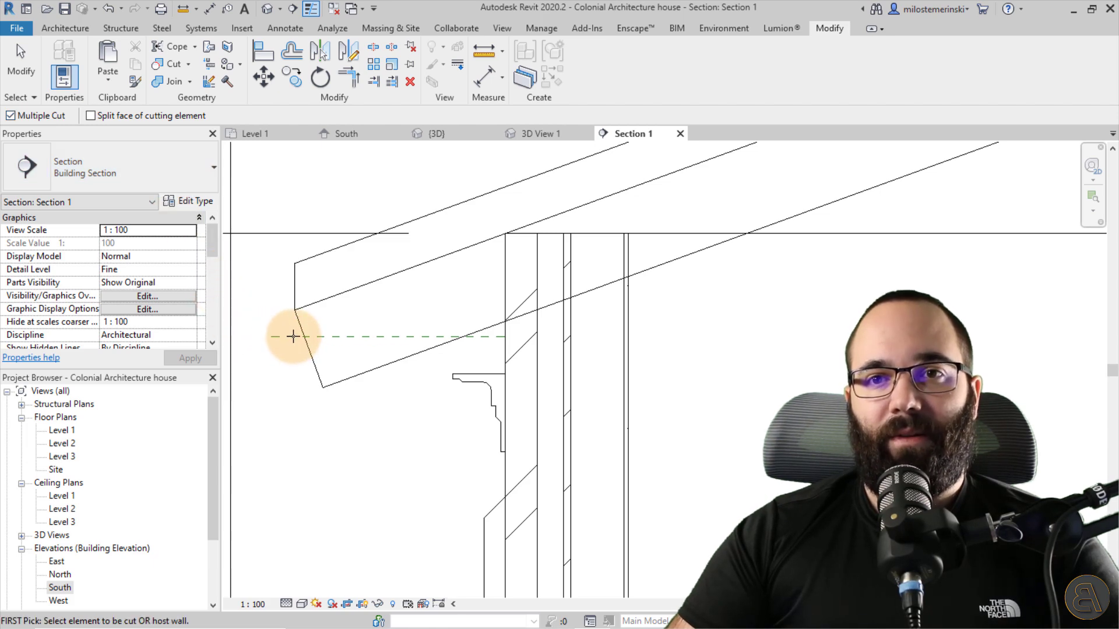
click(486, 340)
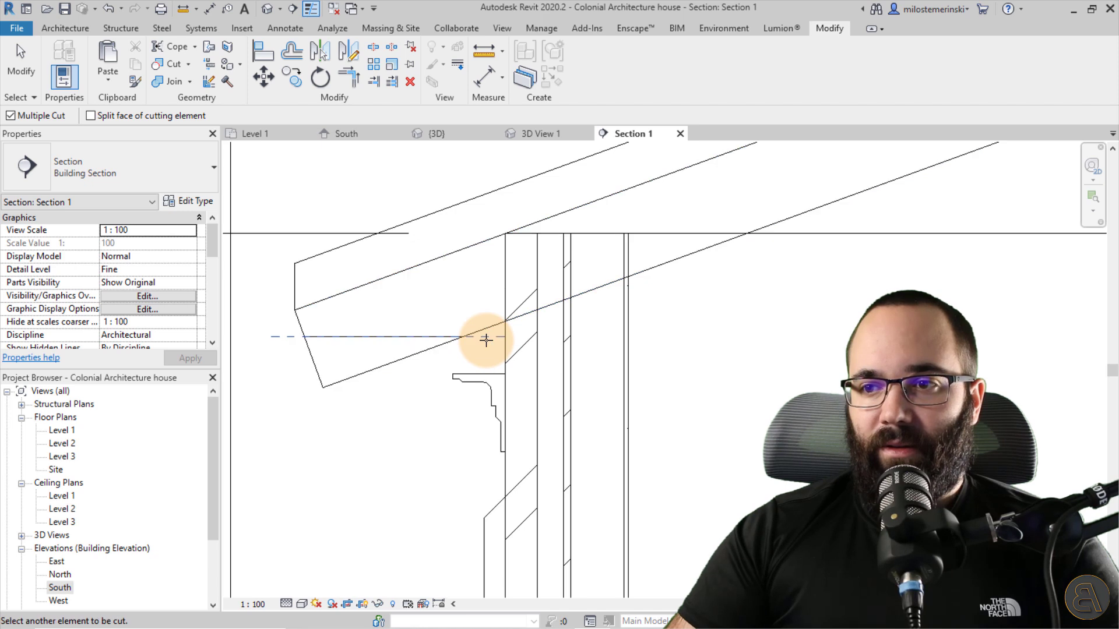
click(445, 346)
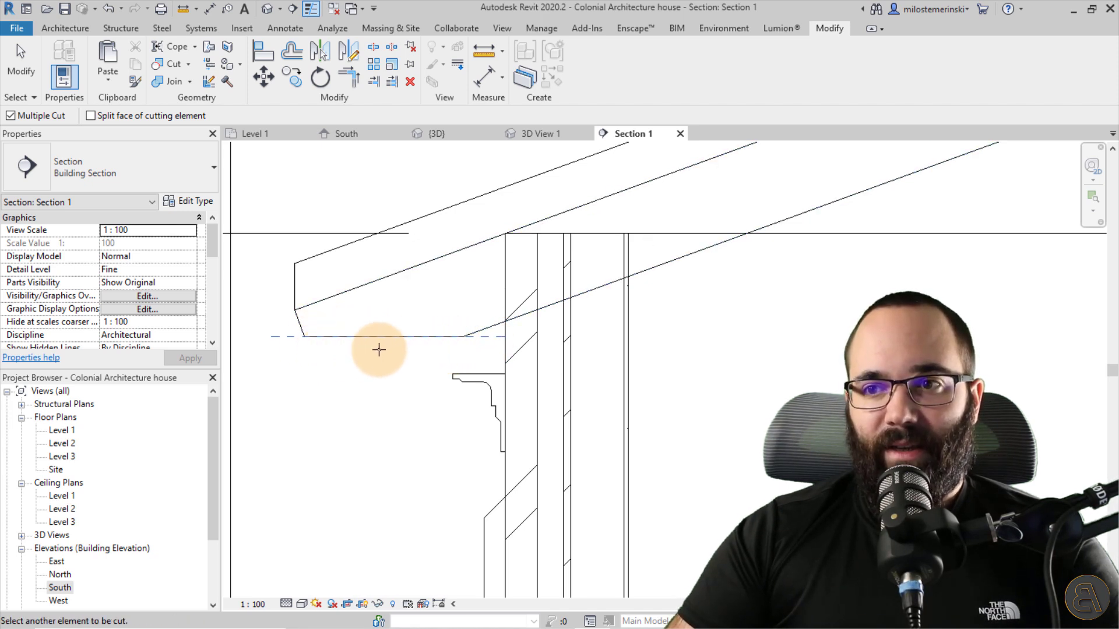
key(Escape)
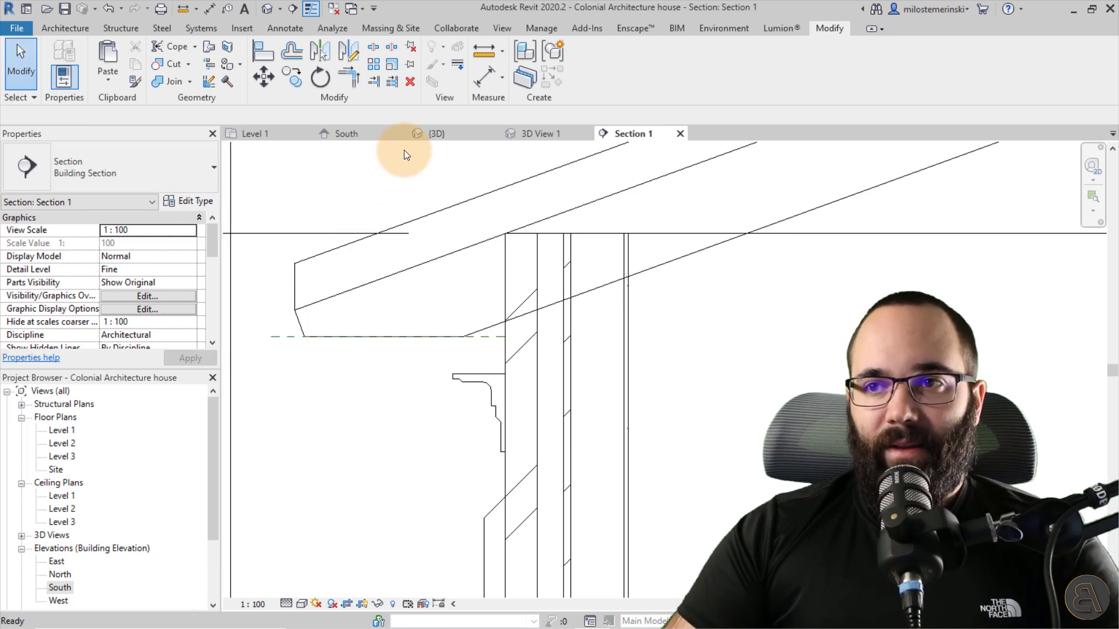
Examine the rafter ends above the cornice under the front eave in the 3D view
click(467, 135)
shift+middle_drag(455, 292, 383, 342)
scroll(582, 278, up, 3)
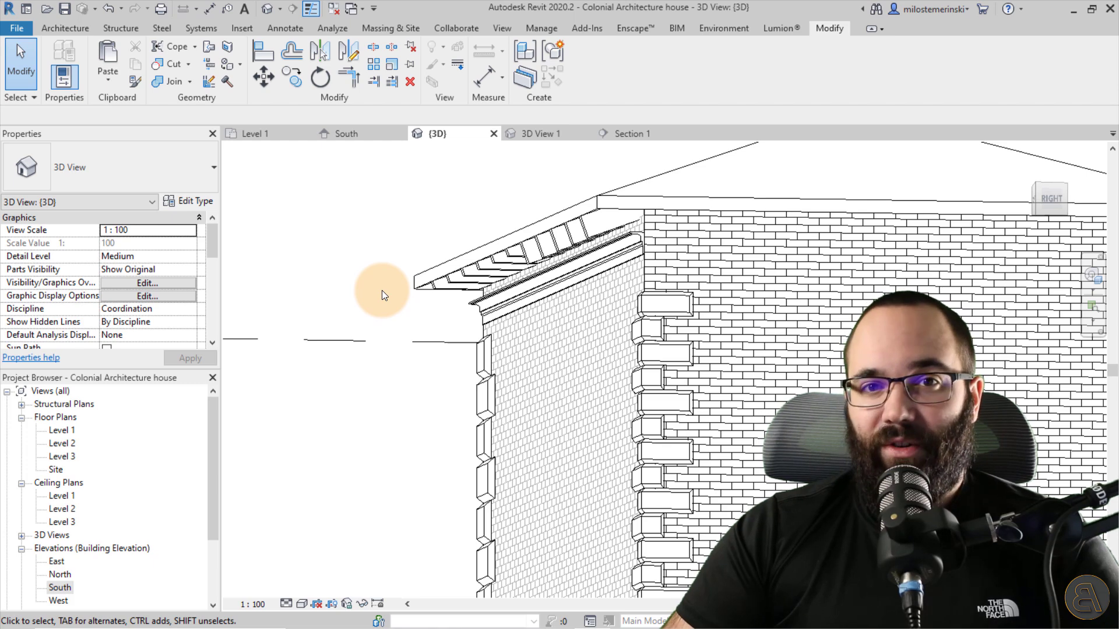
middle_drag(411, 306, 367, 323)
scroll(530, 248, down, 3)
scroll(481, 282, up, 4)
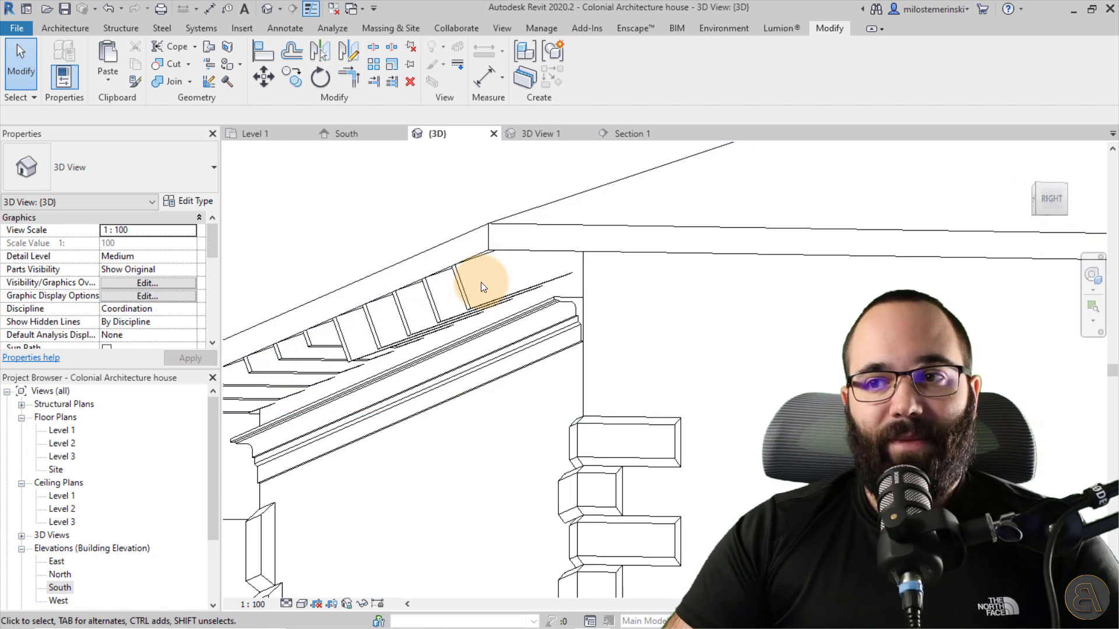
middle_drag(481, 283, 449, 320)
scroll(464, 304, down, 3)
scroll(463, 304, up, 4)
Create a by-face opening on the outermost rafter's side and sketch a short line inward from its end, parallel to the rafter
click(58, 29)
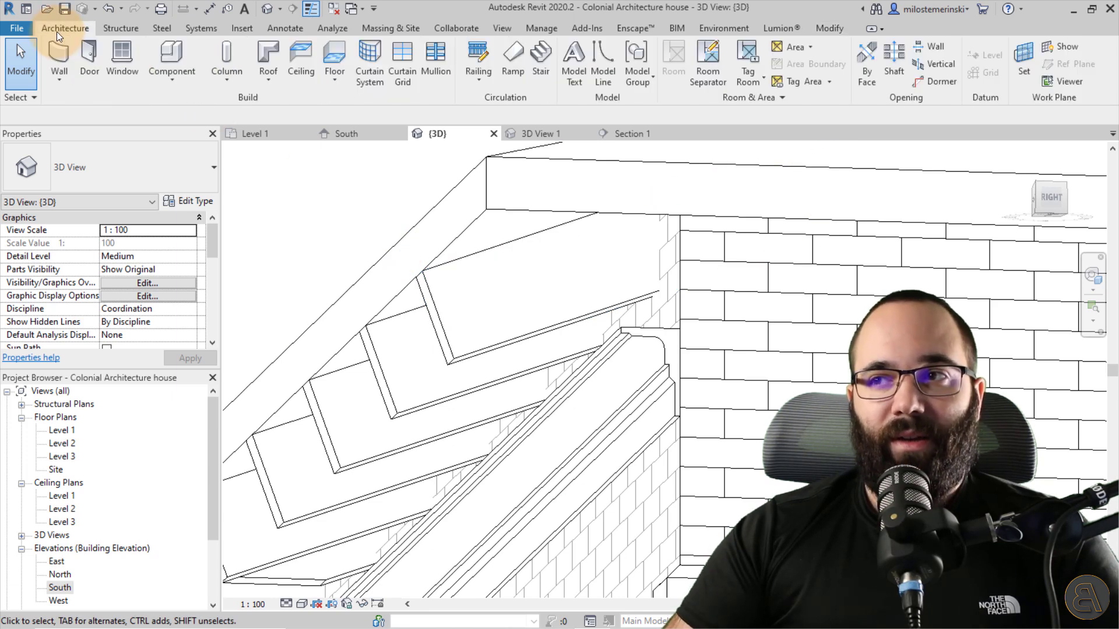
click(862, 79)
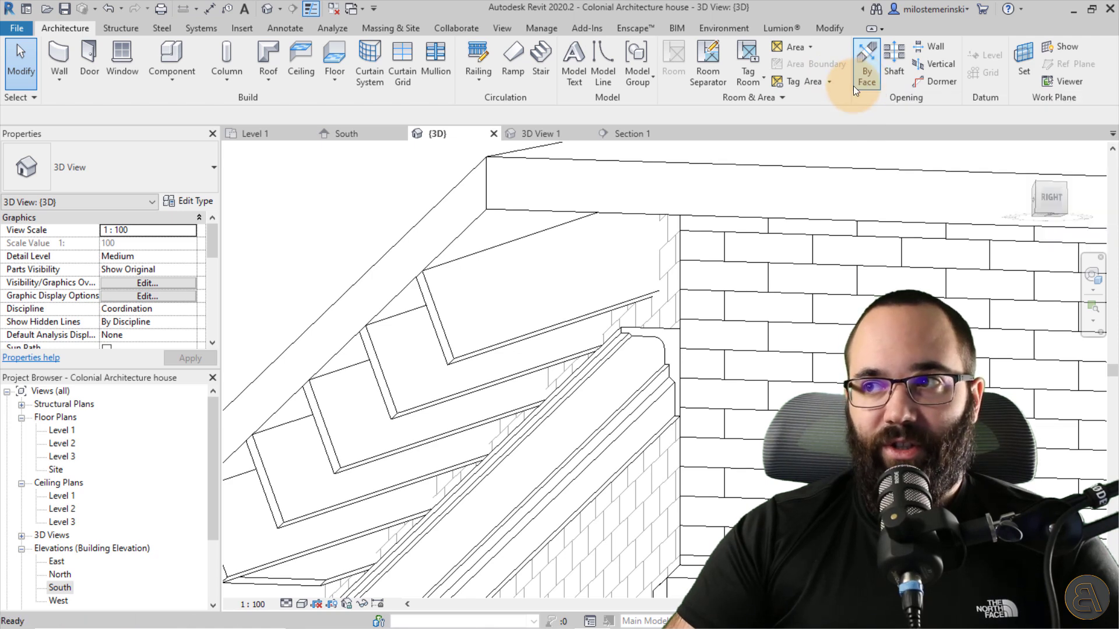
click(473, 350)
middle_drag(545, 270, 452, 293)
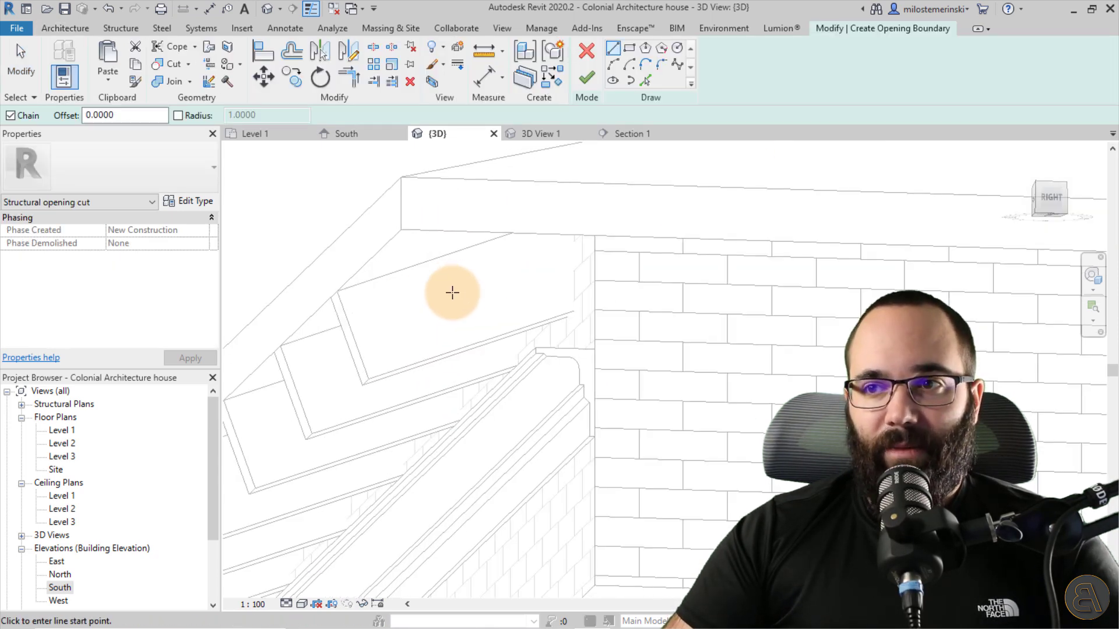
scroll(452, 292, up, 2)
click(614, 54)
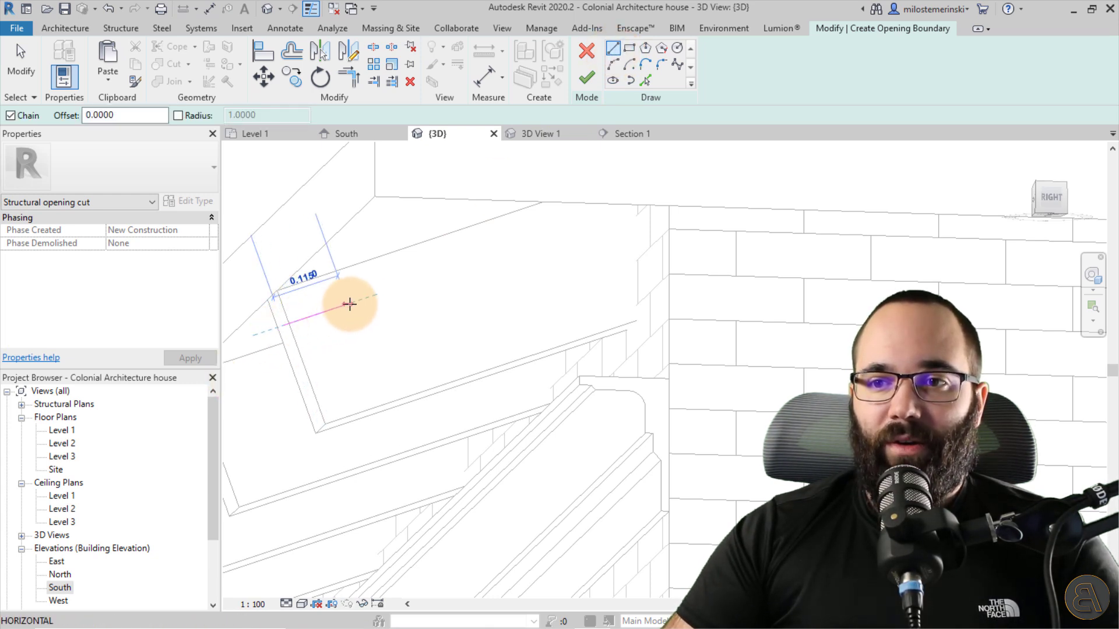
click(352, 299)
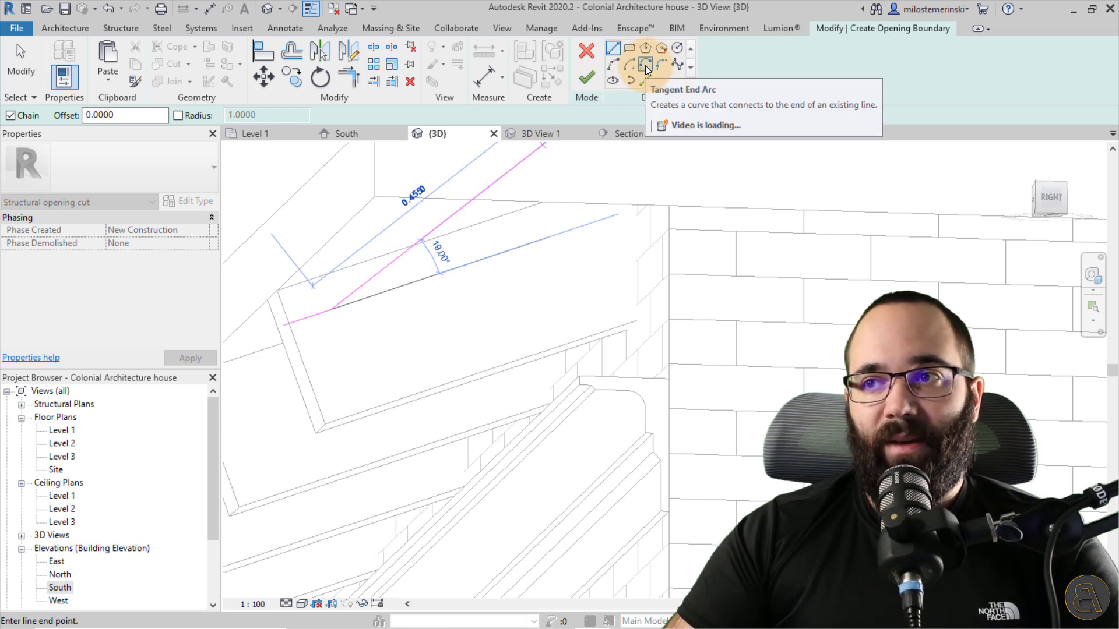
Continue the opening boundary with two tangent arcs in an S-curve, a line about 0.05 m long and a slanted line to the rafter's bottom edge
click(646, 68)
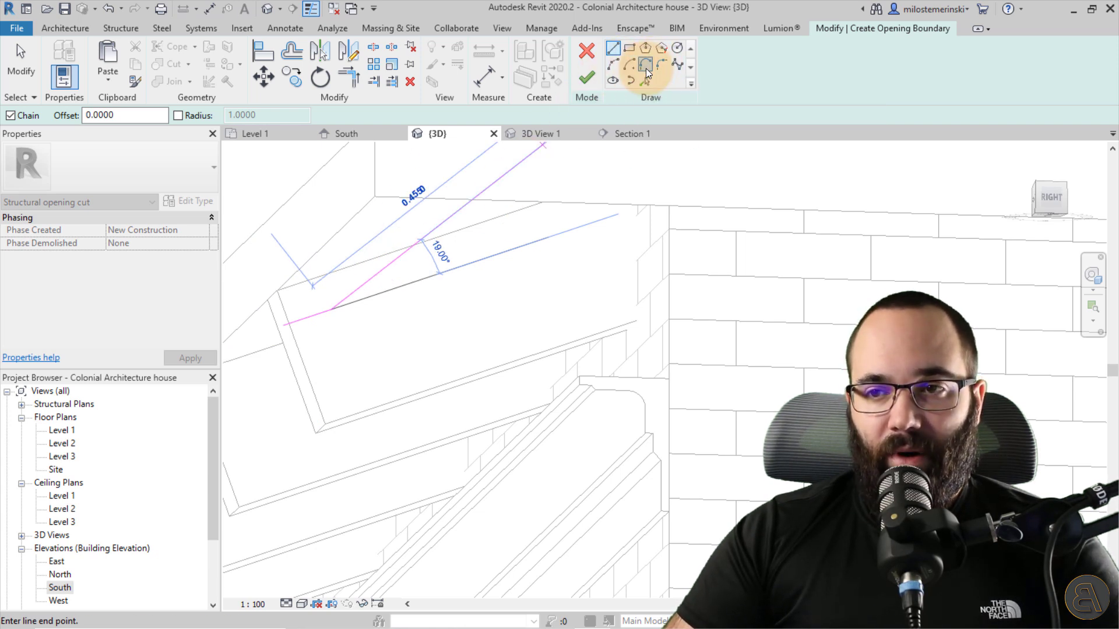
click(395, 335)
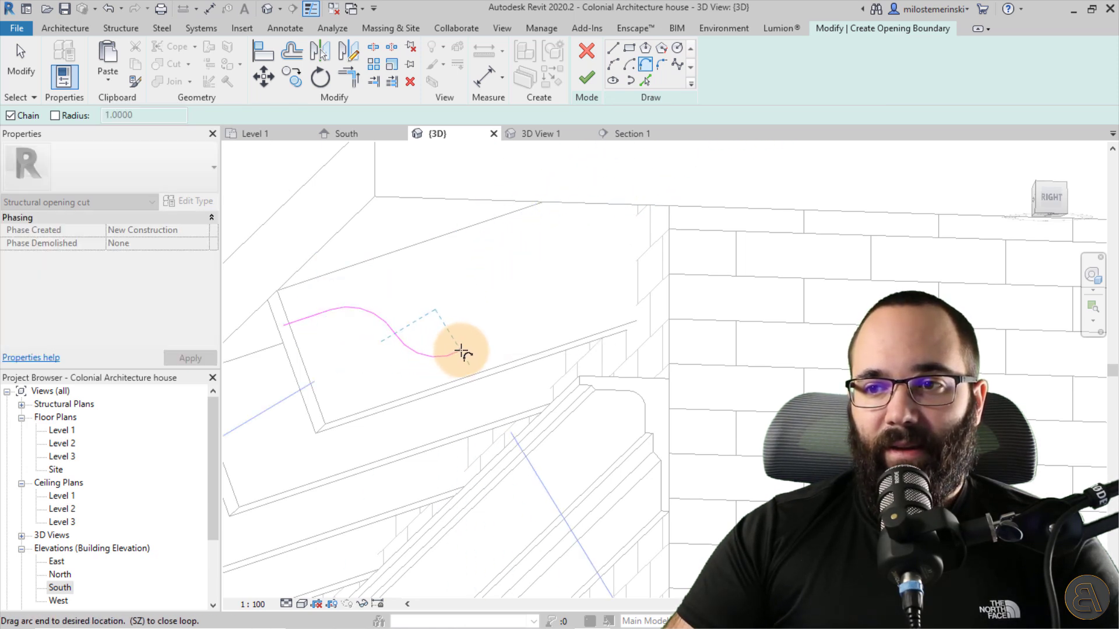
click(612, 48)
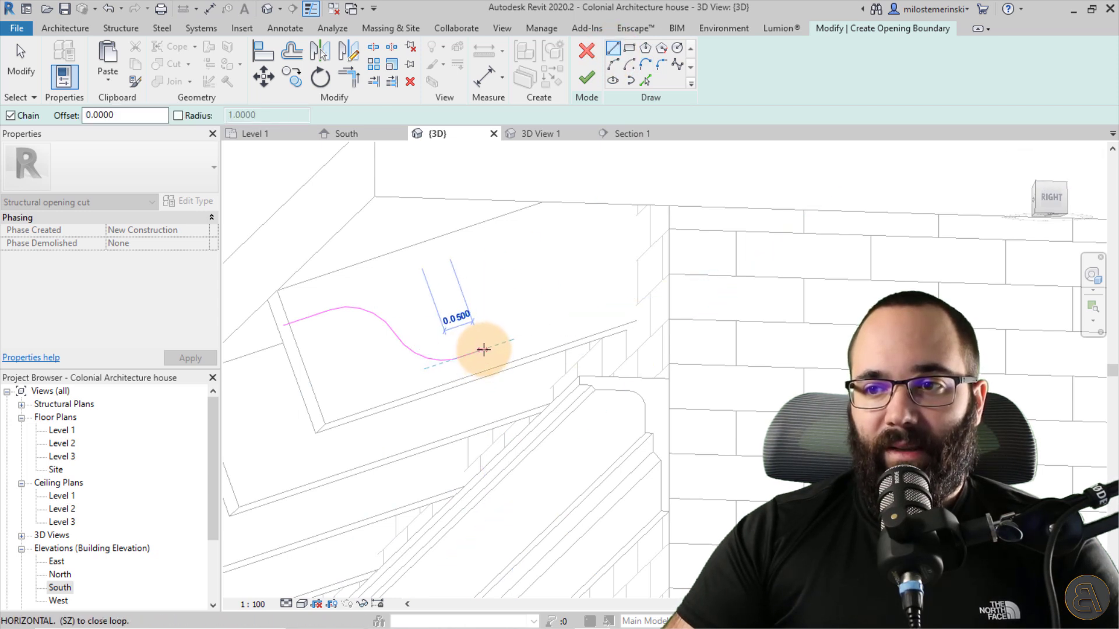
click(483, 350)
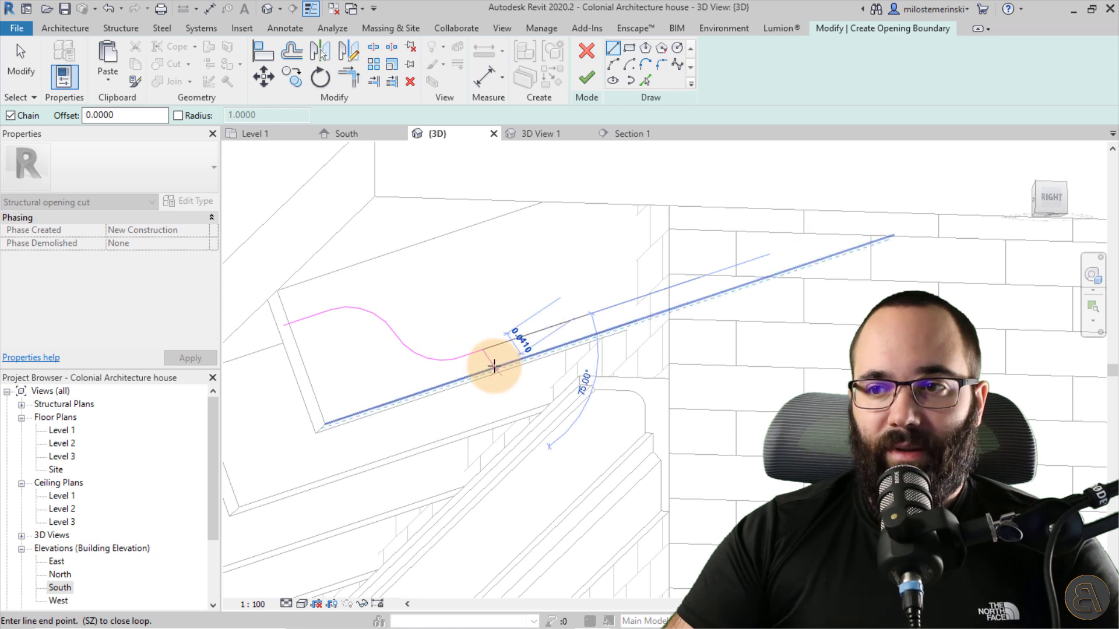
click(494, 366)
key(Escape)
key(Escape)
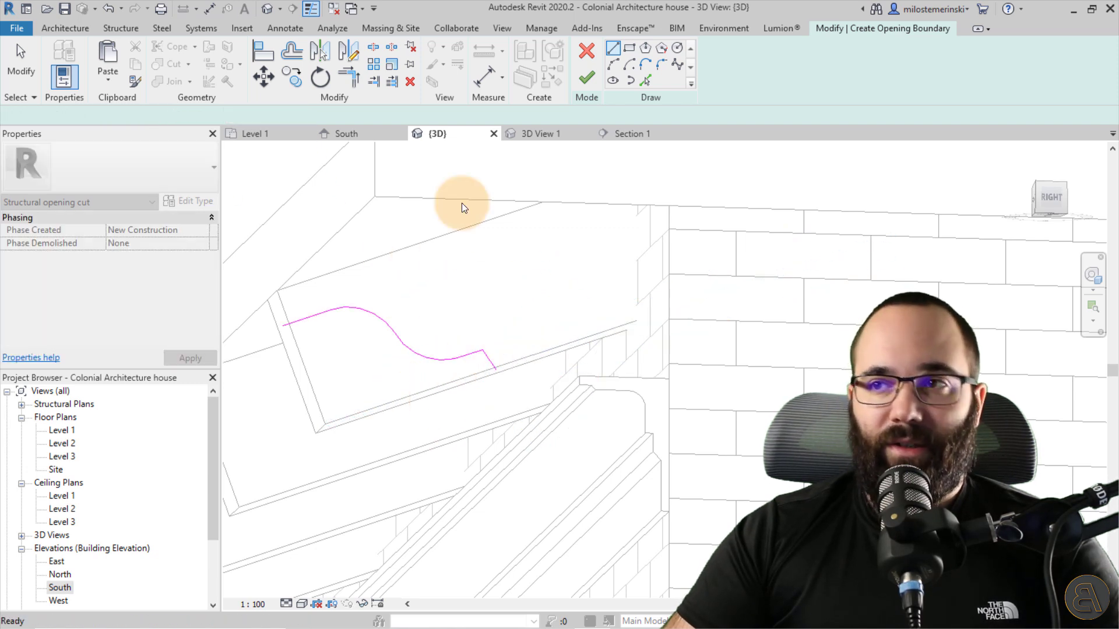
click(612, 48)
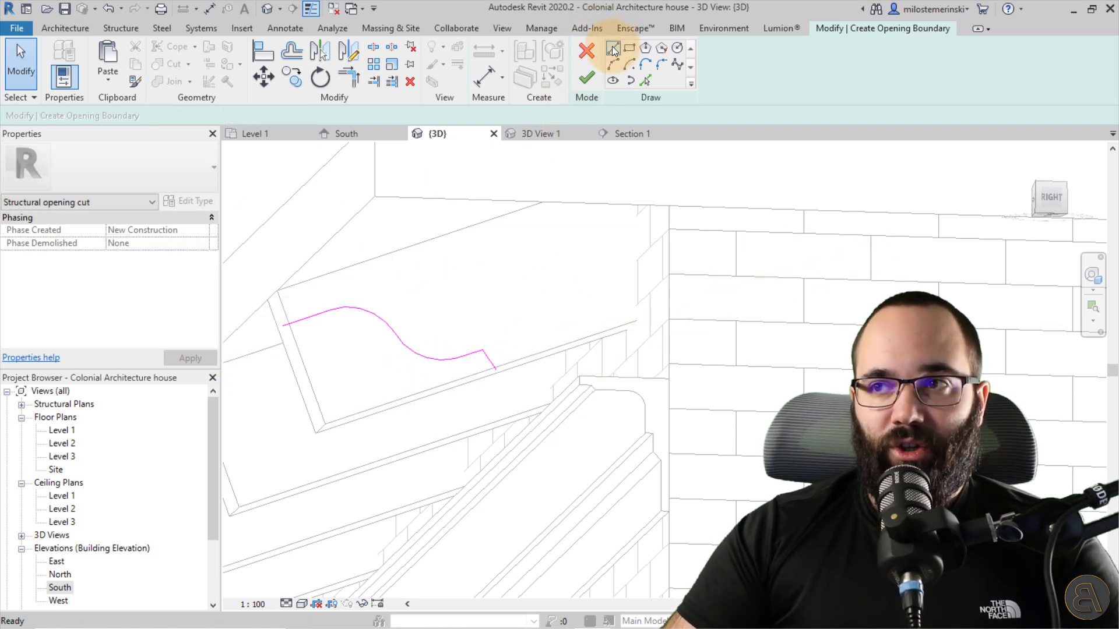
click(283, 326)
key(Escape)
key(Escape)
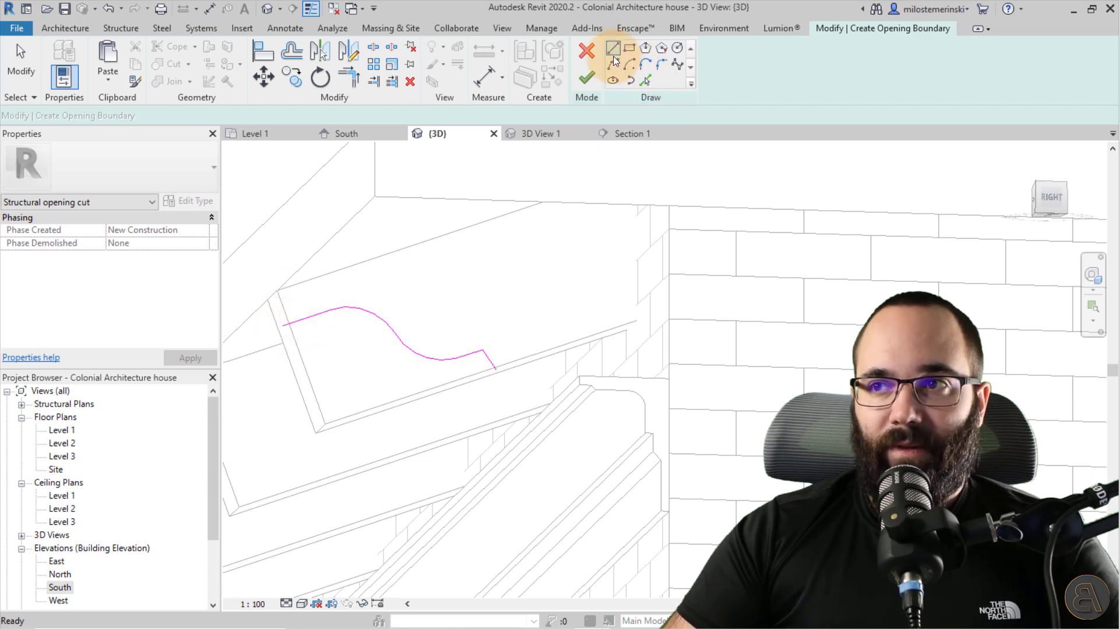
click(613, 48)
key(Escape)
key(Escape)
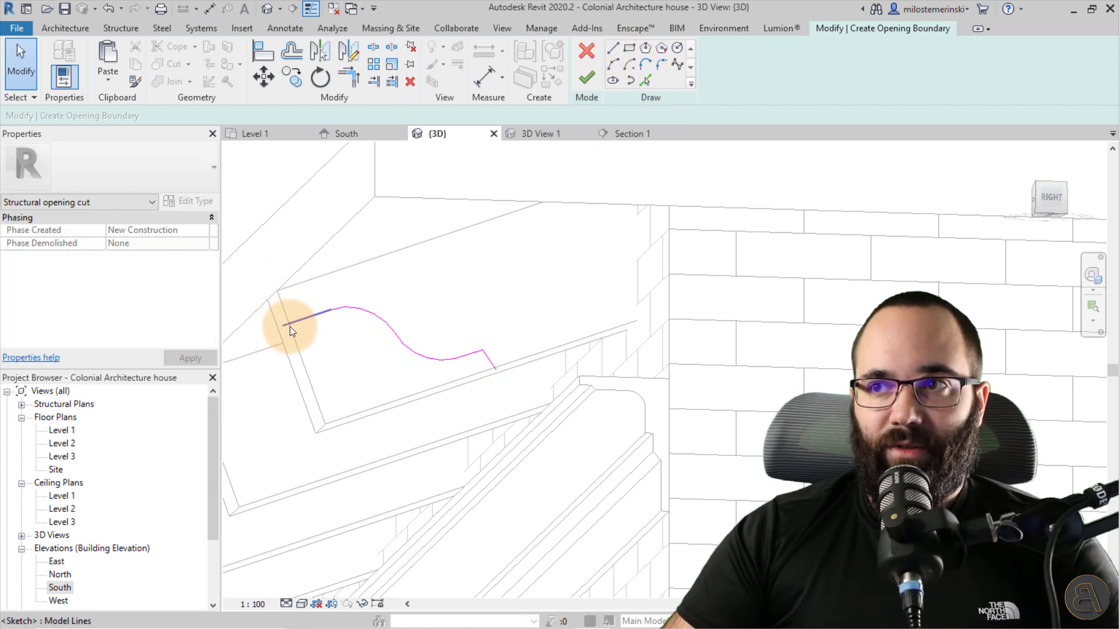
Close the opening boundary with lines along the rafter's end and bottom edge, and finish the opening
click(613, 51)
click(283, 325)
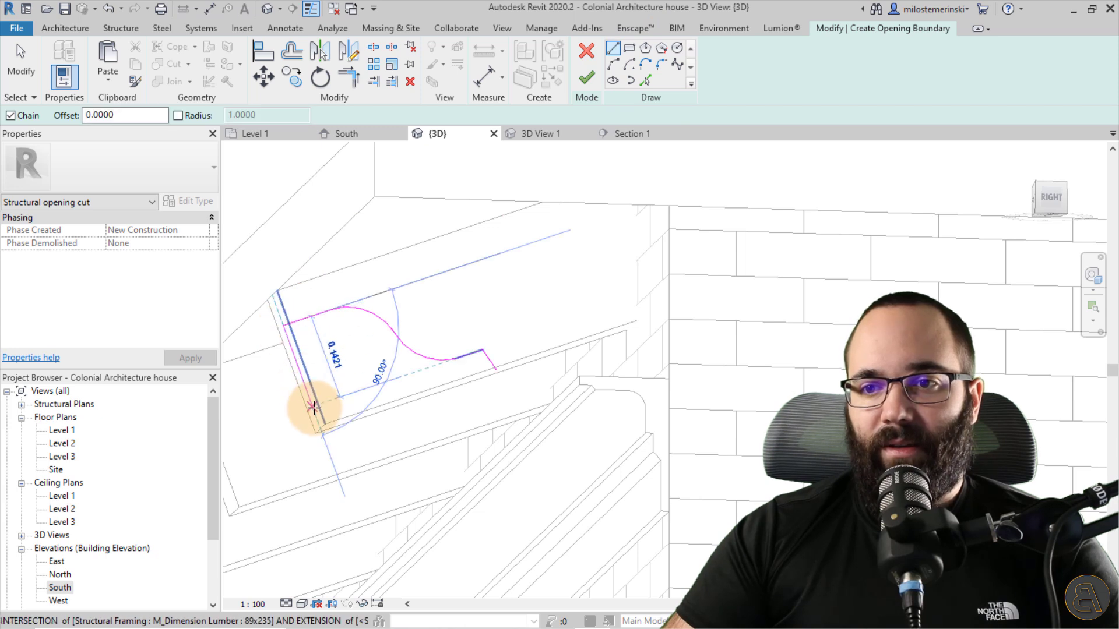
click(322, 424)
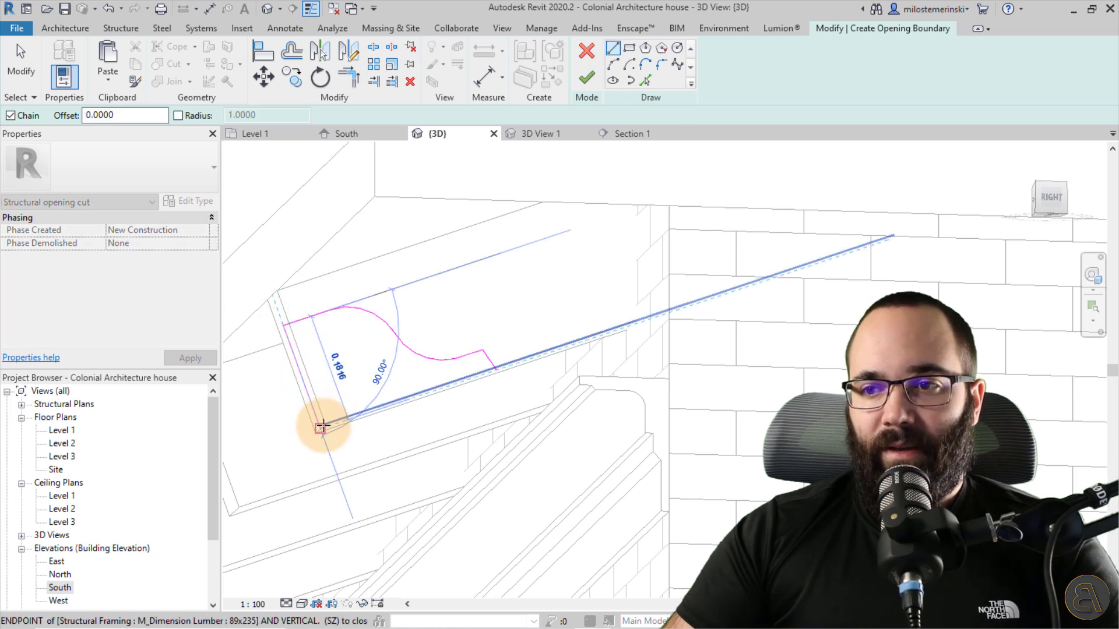
click(507, 382)
key(Escape)
scroll(515, 310, down, 2)
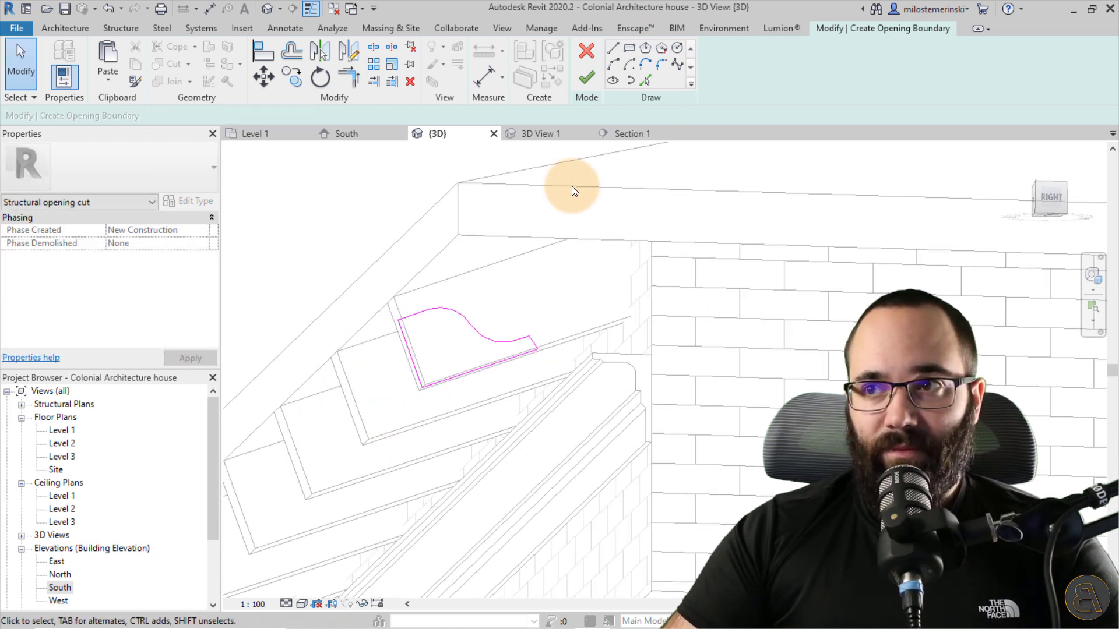
click(587, 76)
key(Escape)
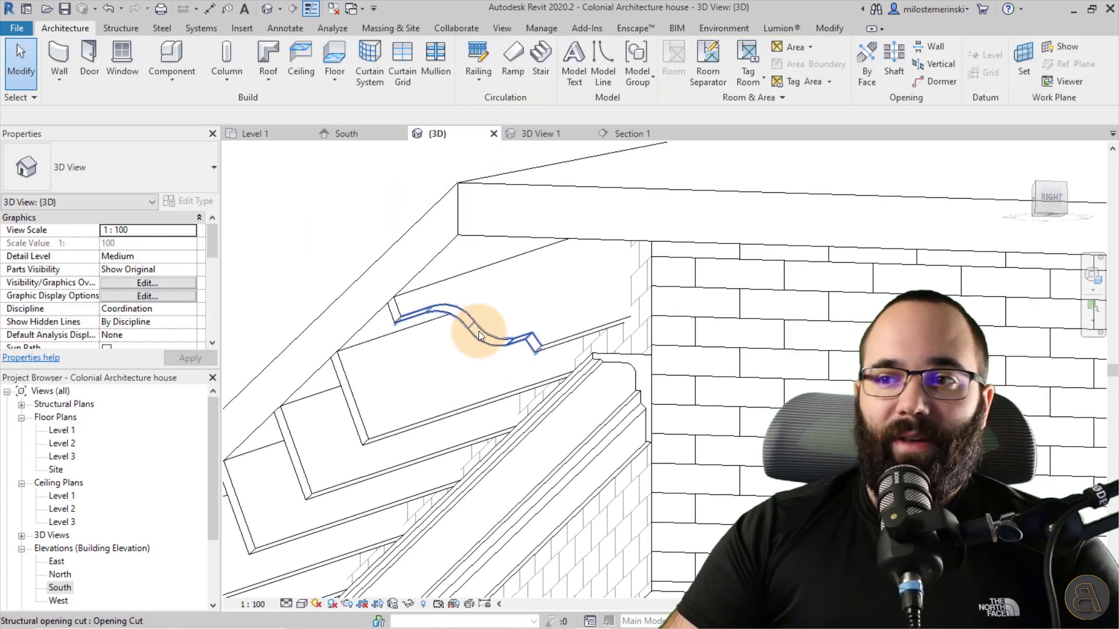
Open the outermost rafter's opening cut for sketch editing, copy its whole S-curved boundary and leave the sketch
scroll(451, 320, down, 3)
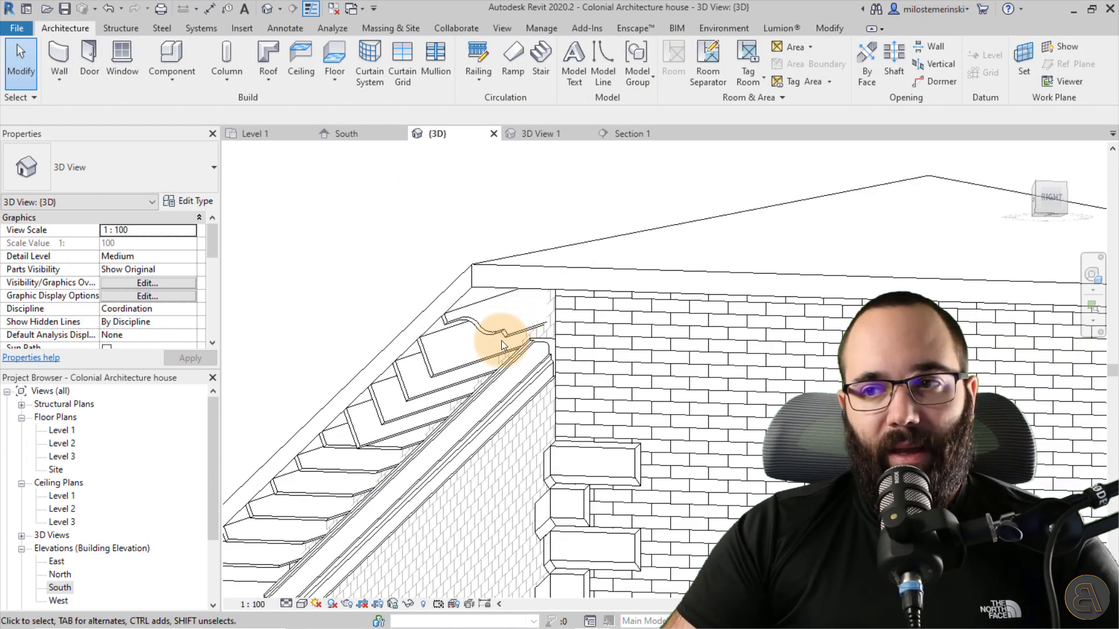
mouse_move(502, 341)
shift+middle_down()
mouse_move(448, 370)
mouse_move(507, 320)
mouse_move(523, 340)
mouse_move(491, 337)
shift+middle_up()
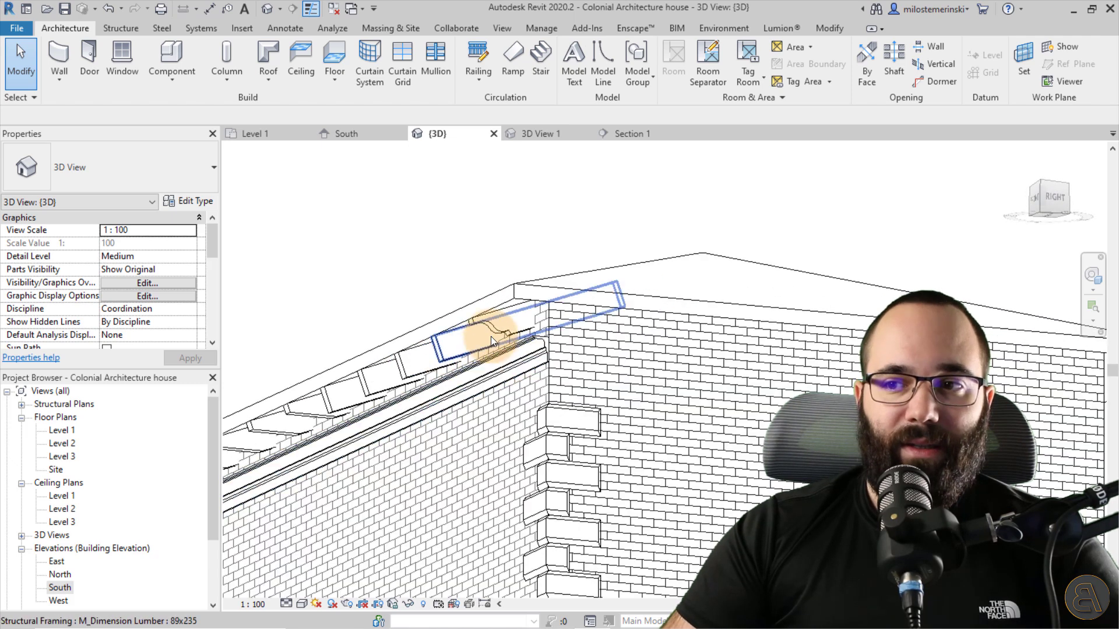
click(494, 330)
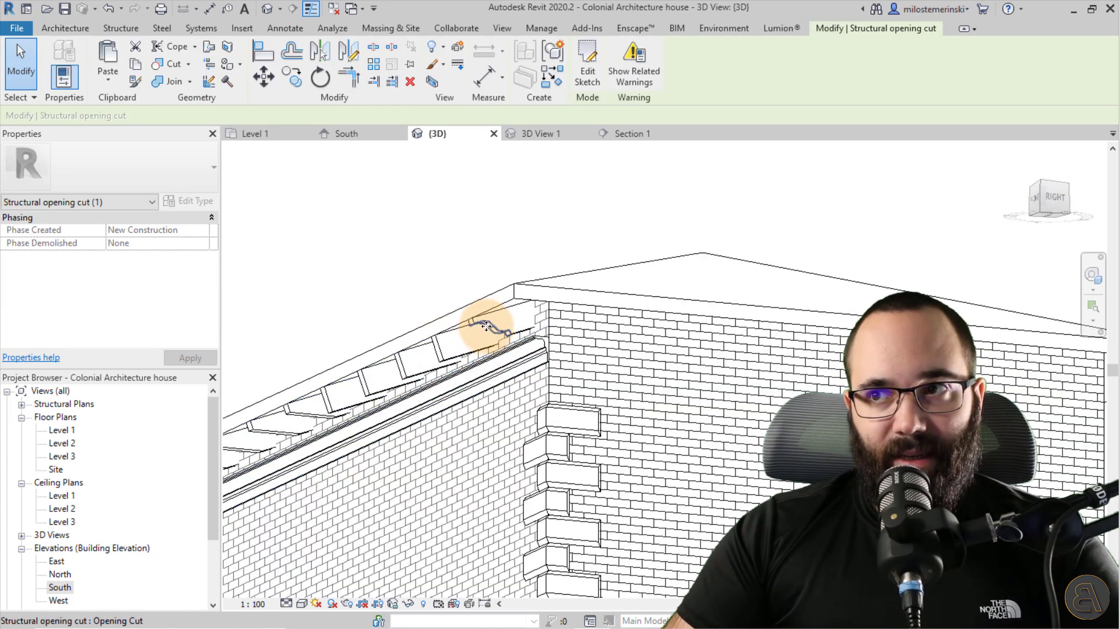
scroll(476, 333, up, 2)
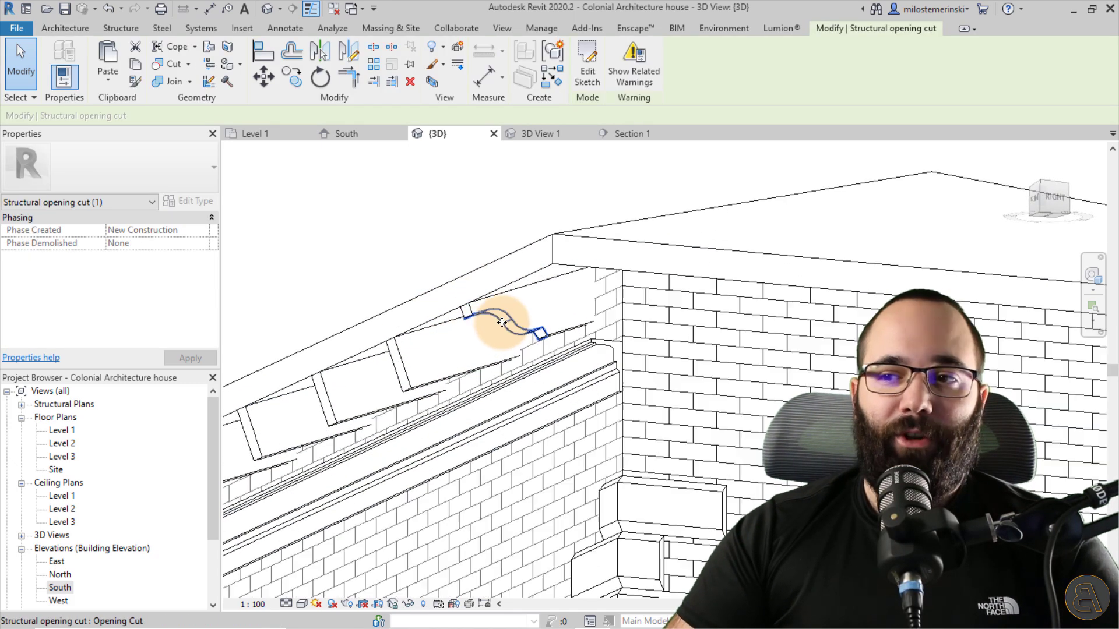
scroll(357, 316, down, 1)
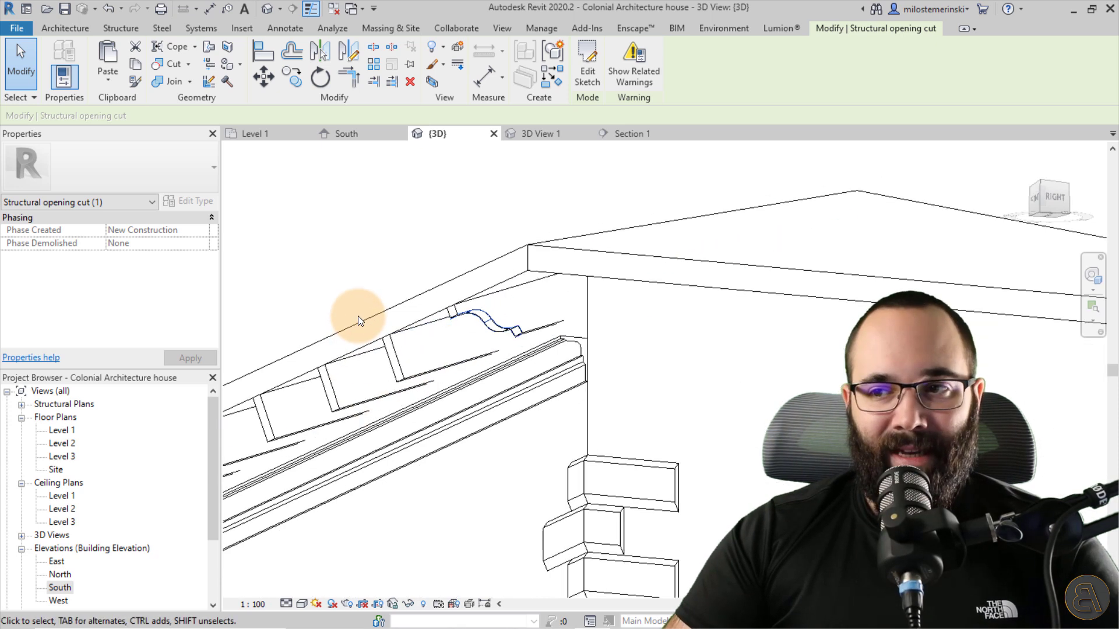
click(352, 292)
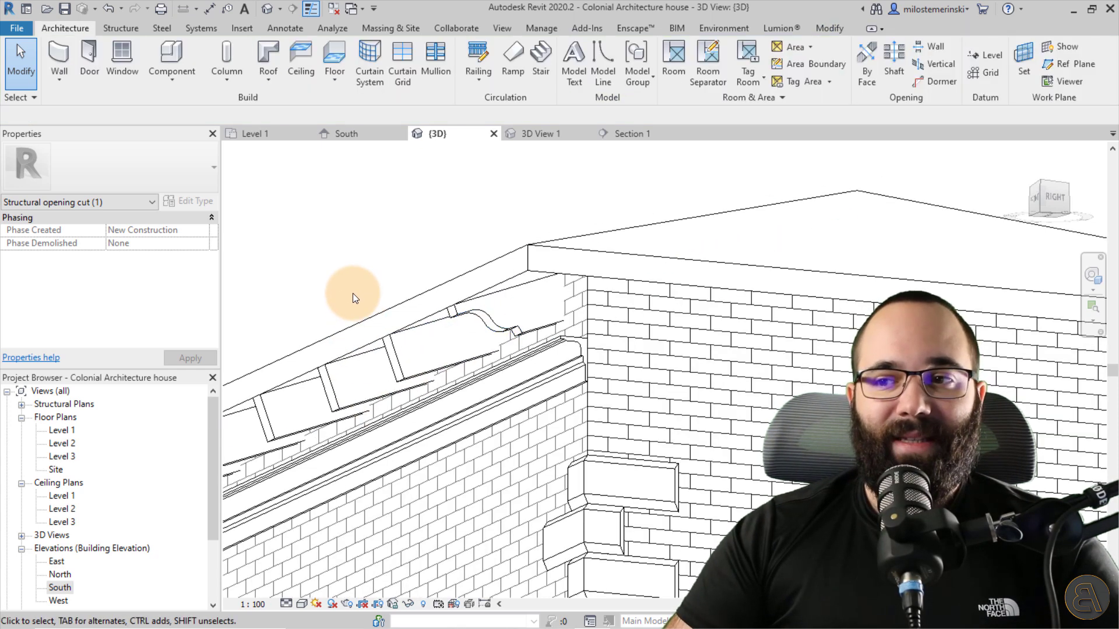
click(477, 330)
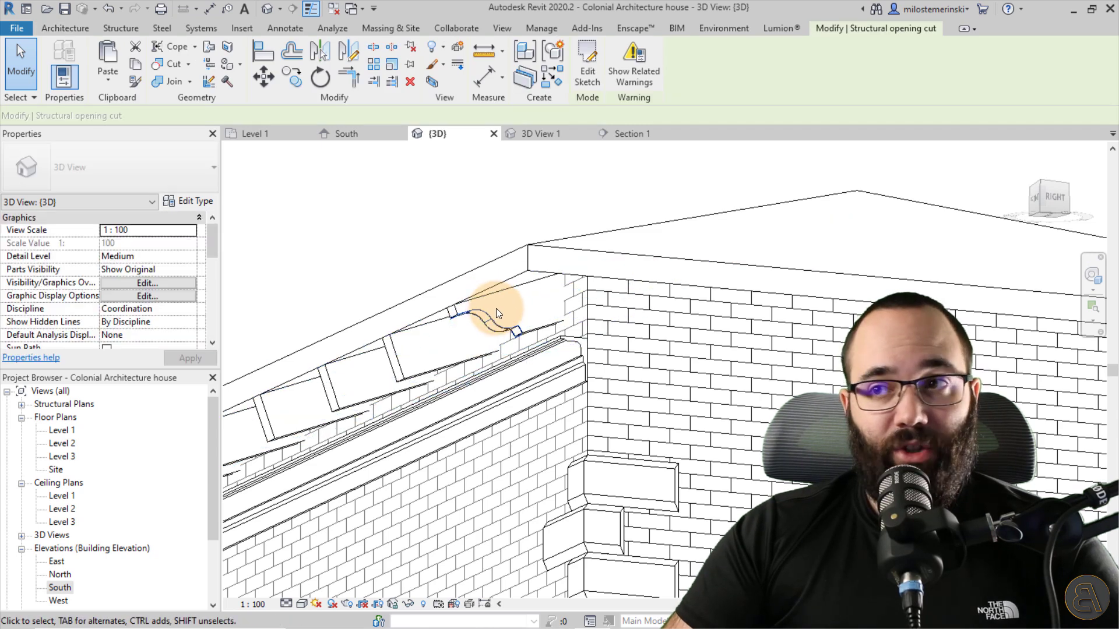
scroll(495, 309, up, 2)
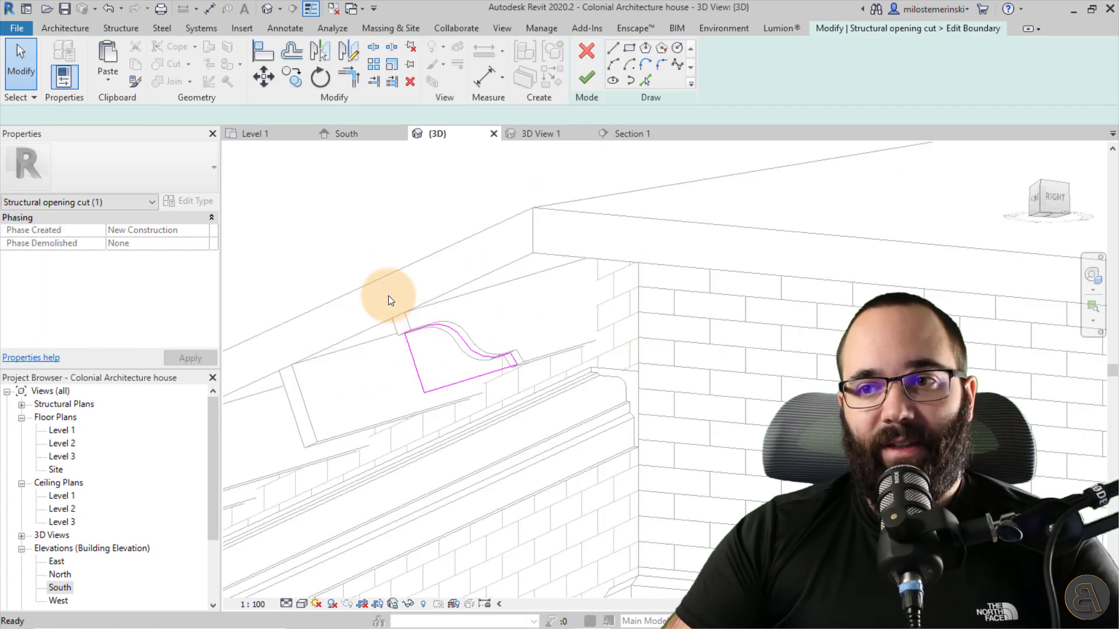
drag(491, 386, 535, 419)
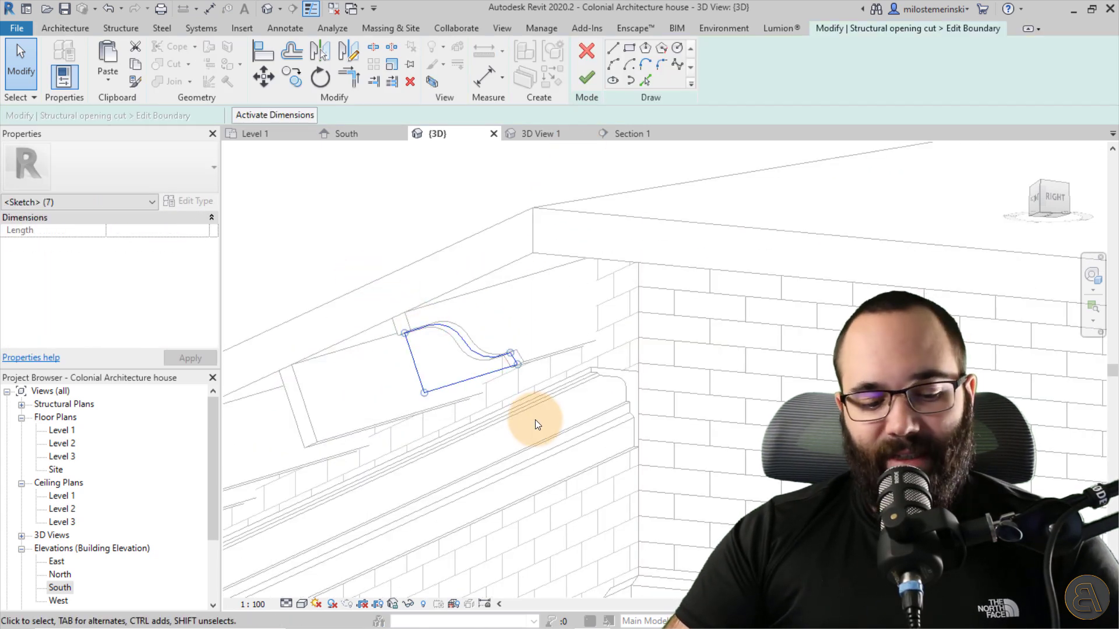
click(496, 326)
click(587, 78)
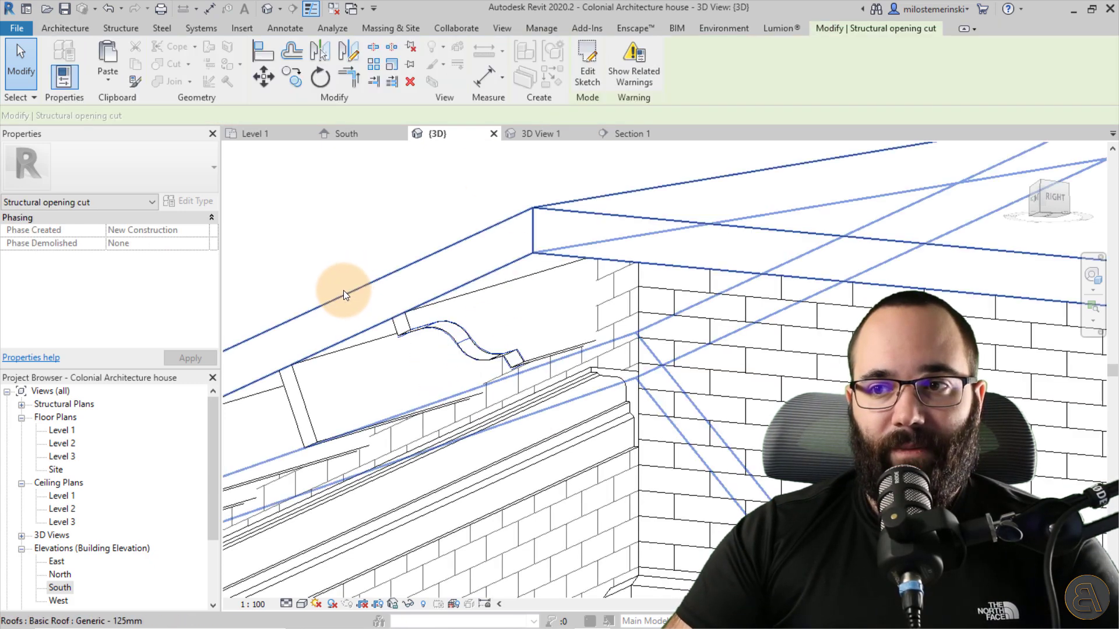
Create a by-face opening on the second rafter's side and paste the copied S-curved boundary near the rafter's end
middle_drag(343, 294, 449, 237)
click(60, 30)
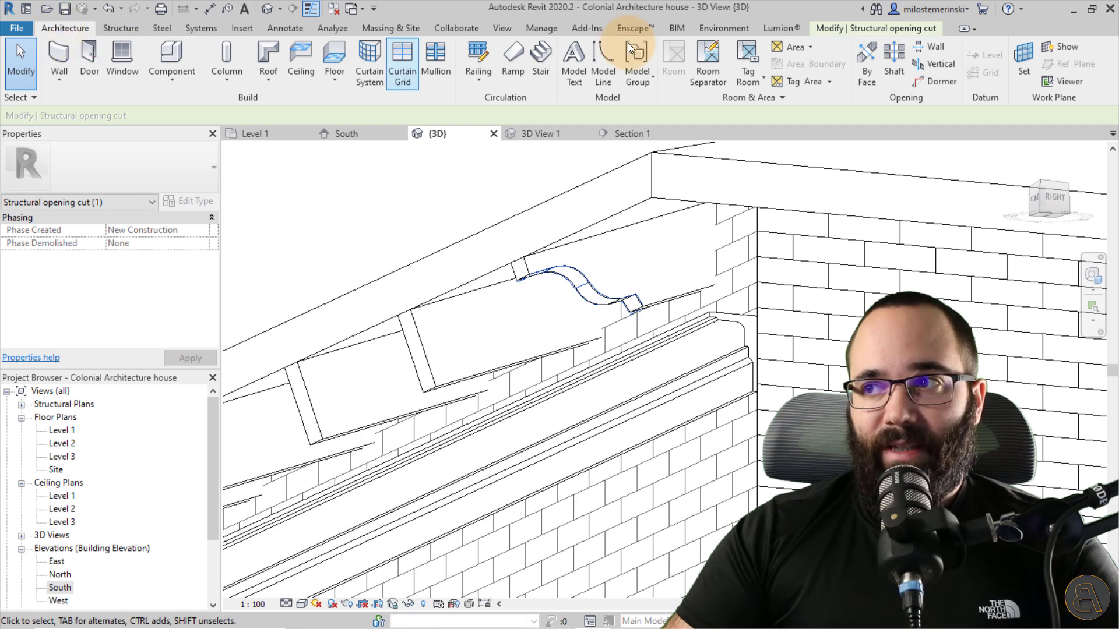
click(864, 62)
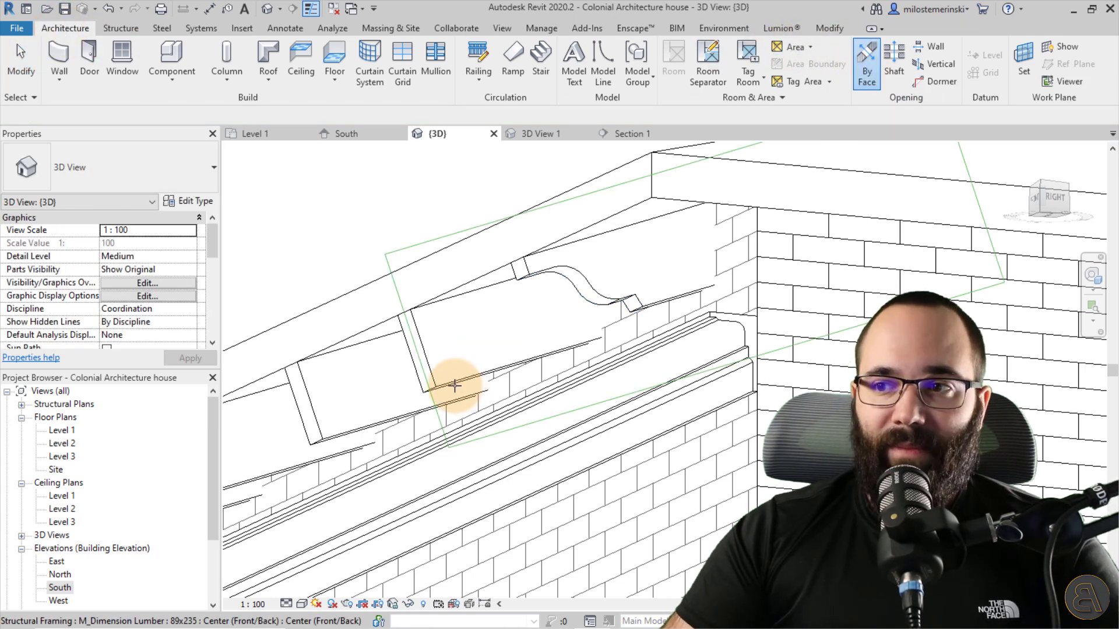
click(434, 388)
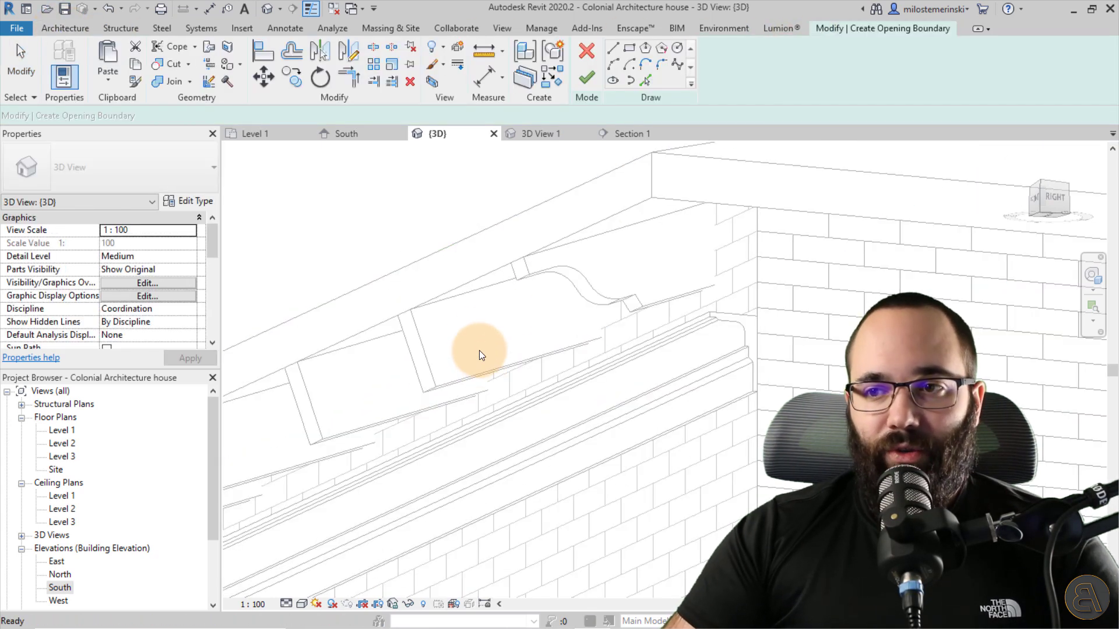
scroll(448, 350, up, 3)
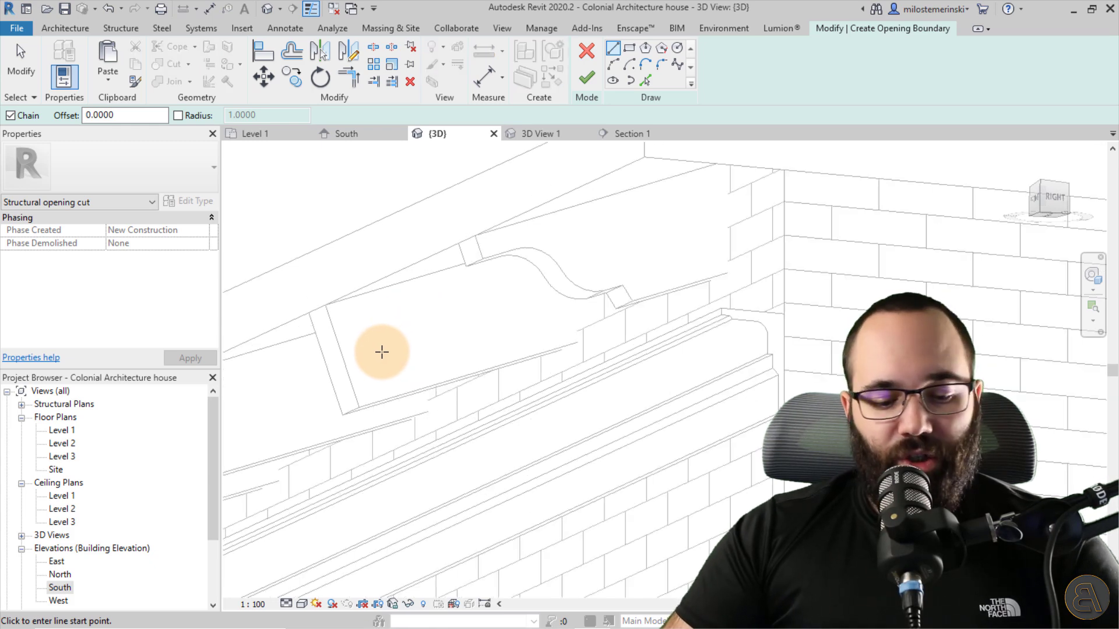
click(378, 351)
key(ctrl+v)
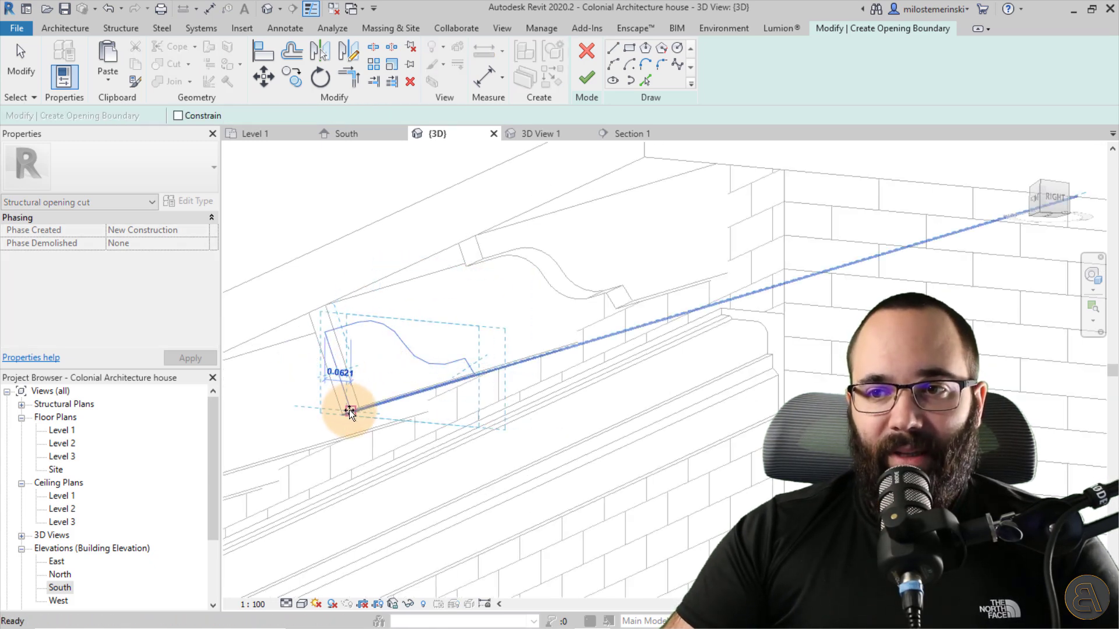
click(329, 407)
scroll(358, 368, down, 3)
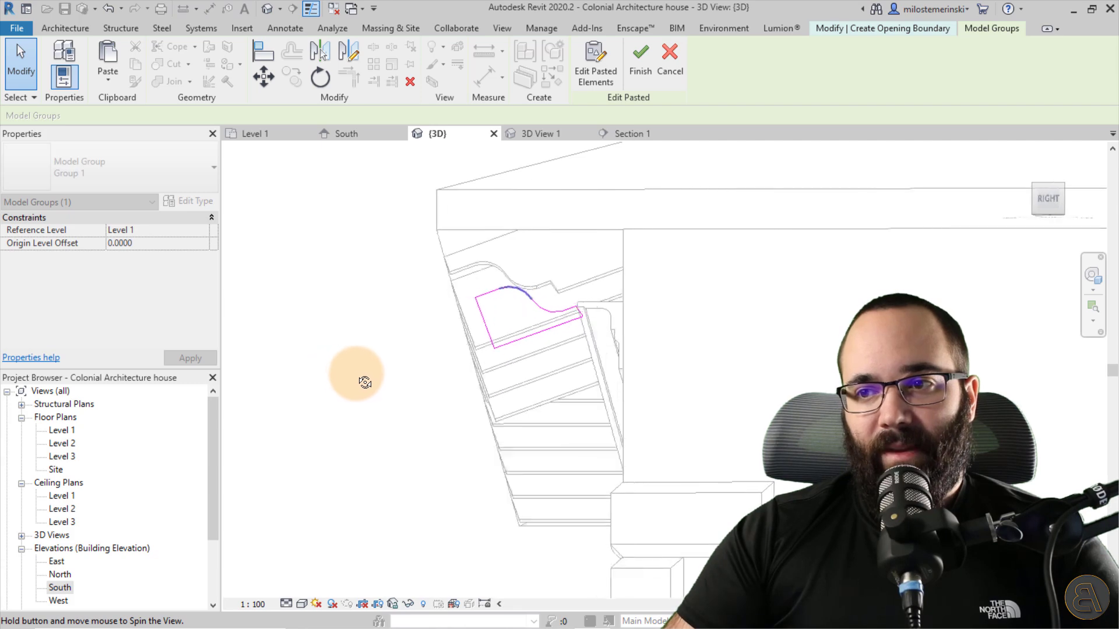
scroll(367, 378, up, 2)
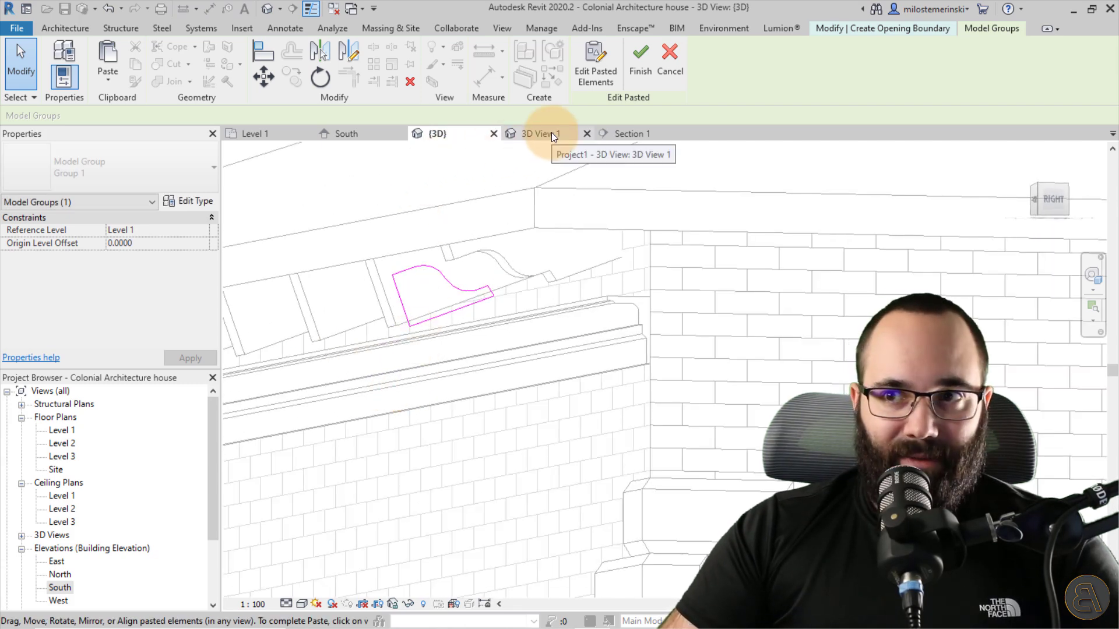
Check the pasted boundary's position in the Section 1 view, the Level 1 floor plan and the Level 3 ceiling plan
click(624, 131)
scroll(321, 337, up, 2)
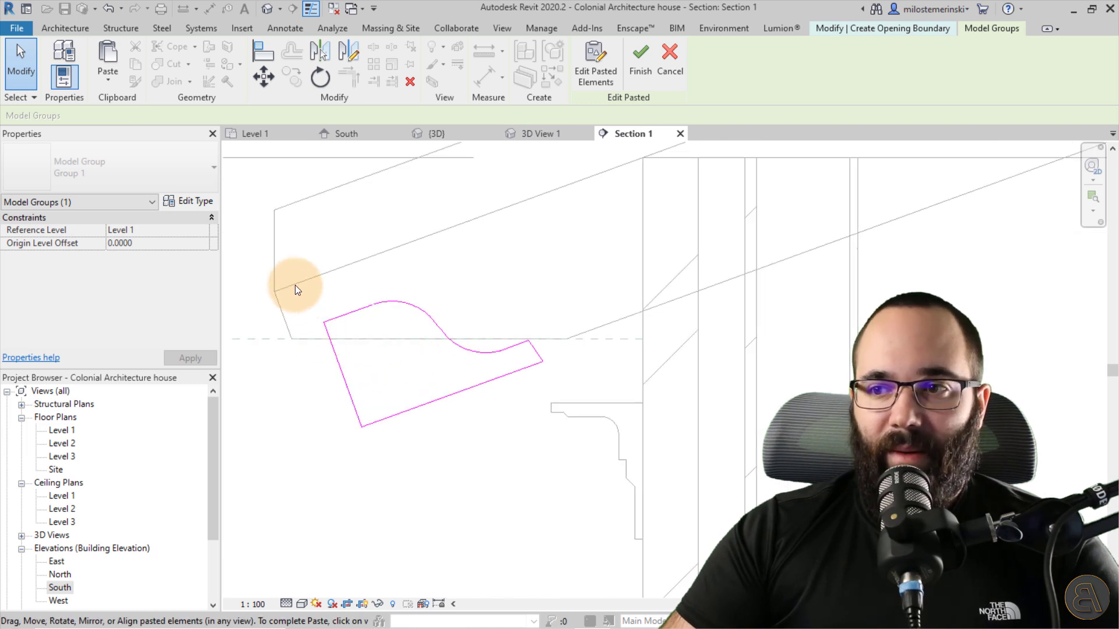
drag(295, 284, 562, 476)
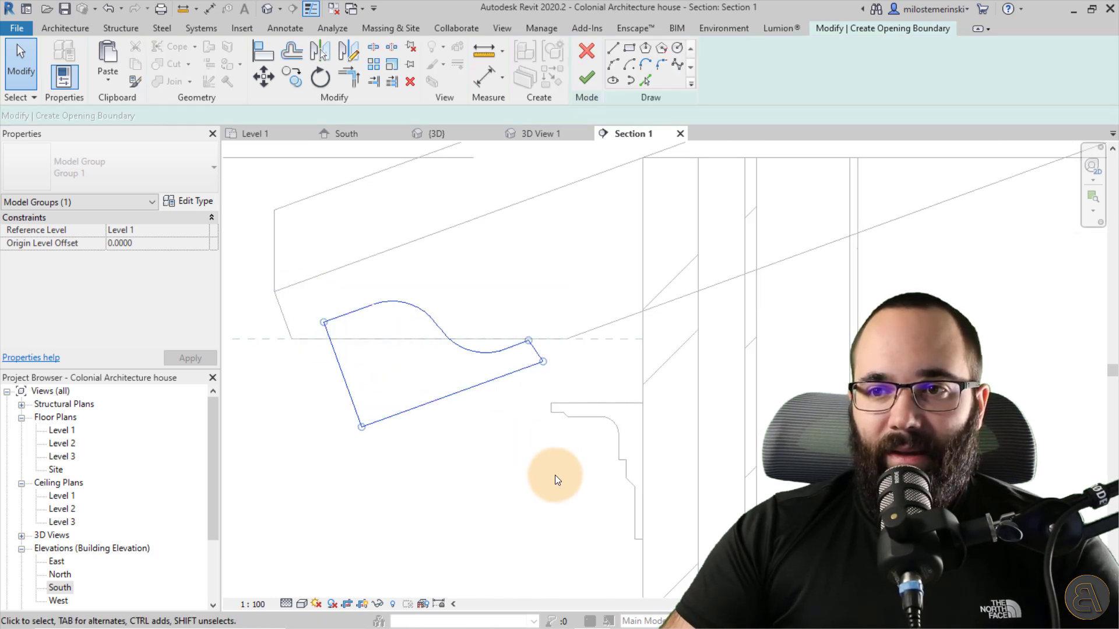
click(467, 443)
click(245, 134)
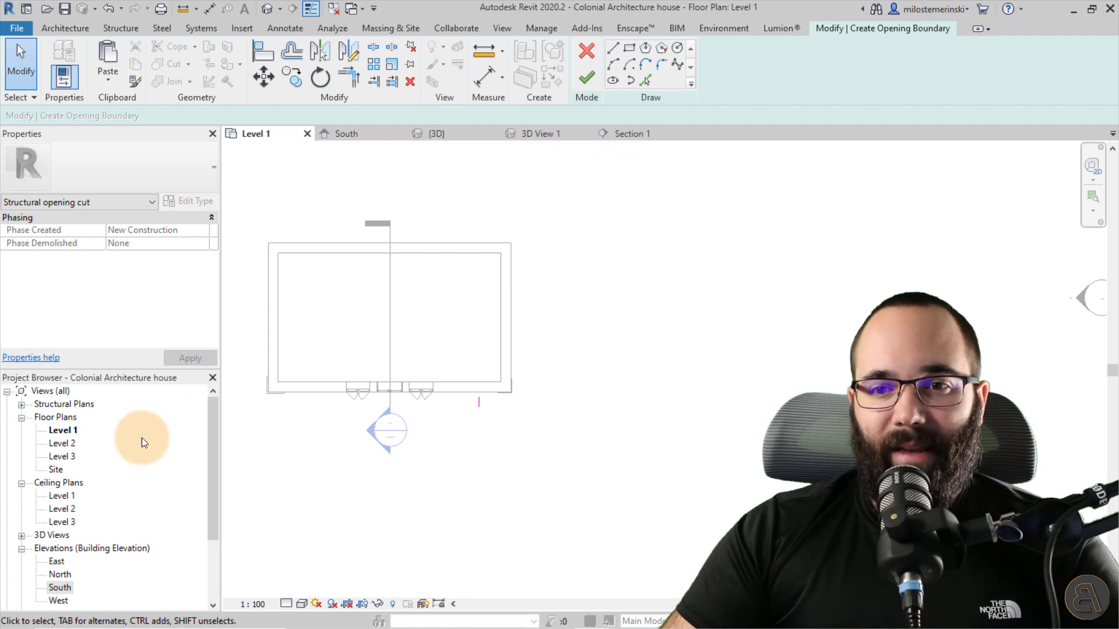
double_click(65, 520)
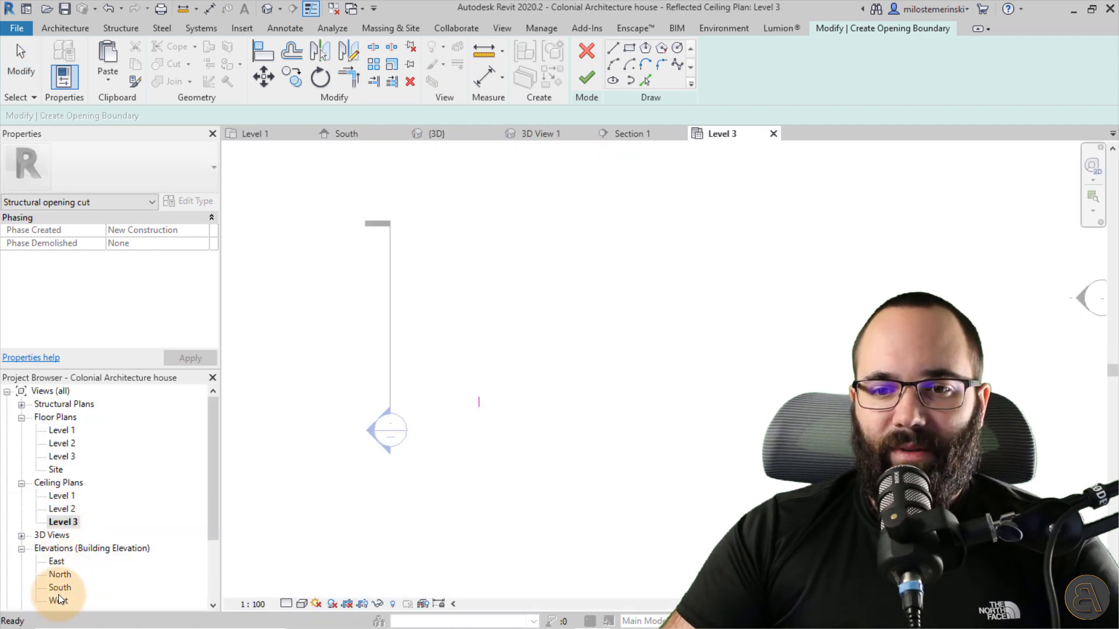
Open the East elevation at the front eave and set its detail level to Fine
double_click(56, 561)
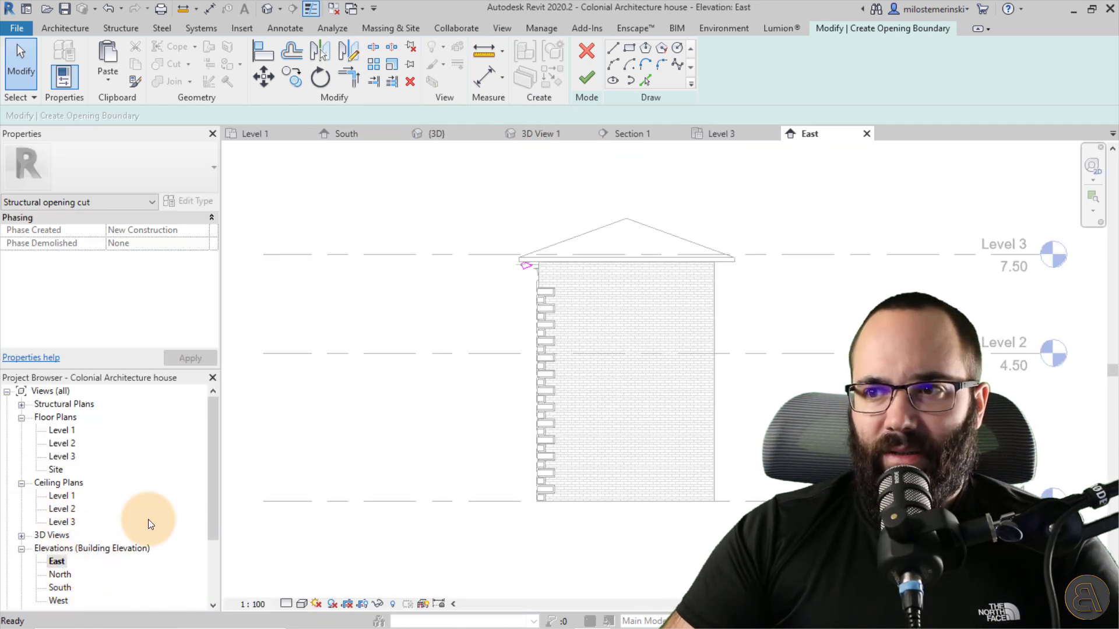
scroll(537, 240, up, 6)
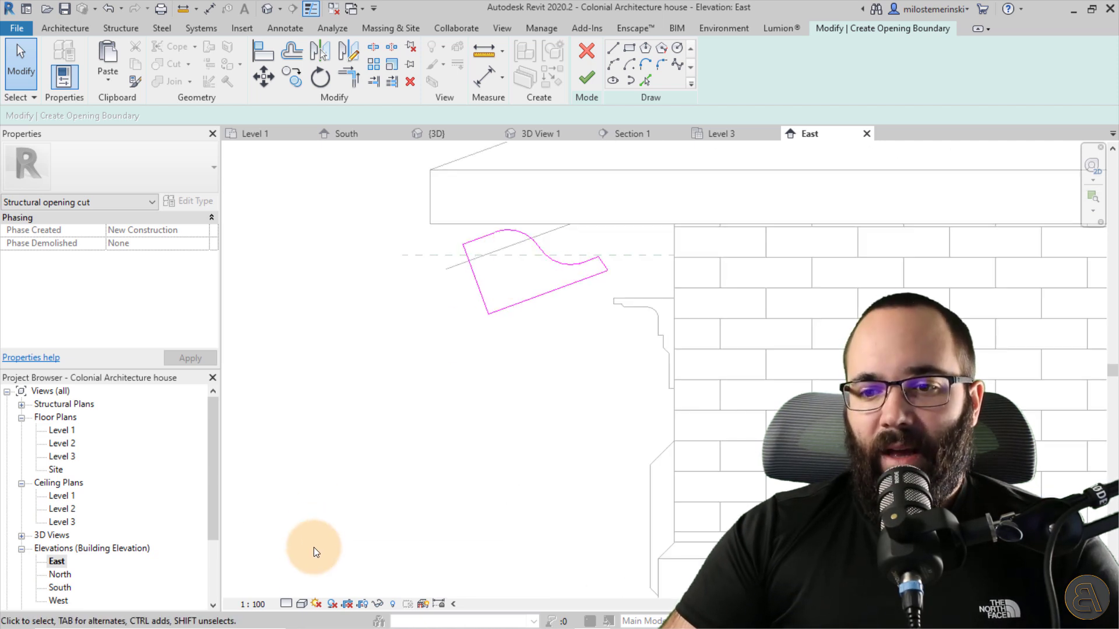
click(286, 604)
click(297, 588)
scroll(458, 233, up, 4)
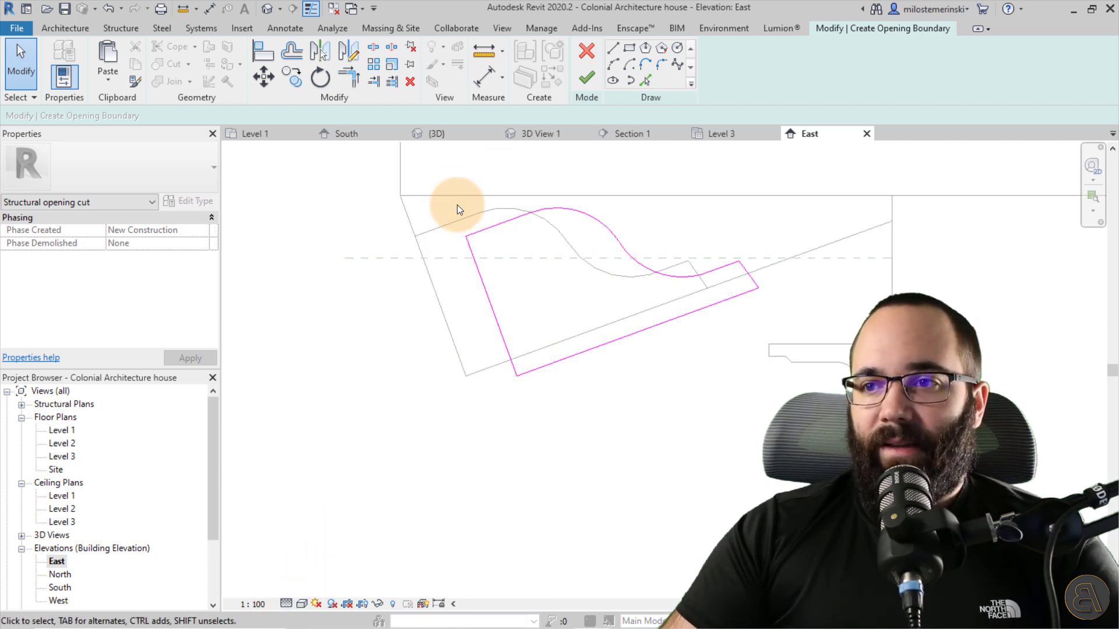
Move the whole pasted boundary by its lower corner onto the rafter's bottom end corner, and finish the opening
drag(775, 396, 399, 113)
click(263, 76)
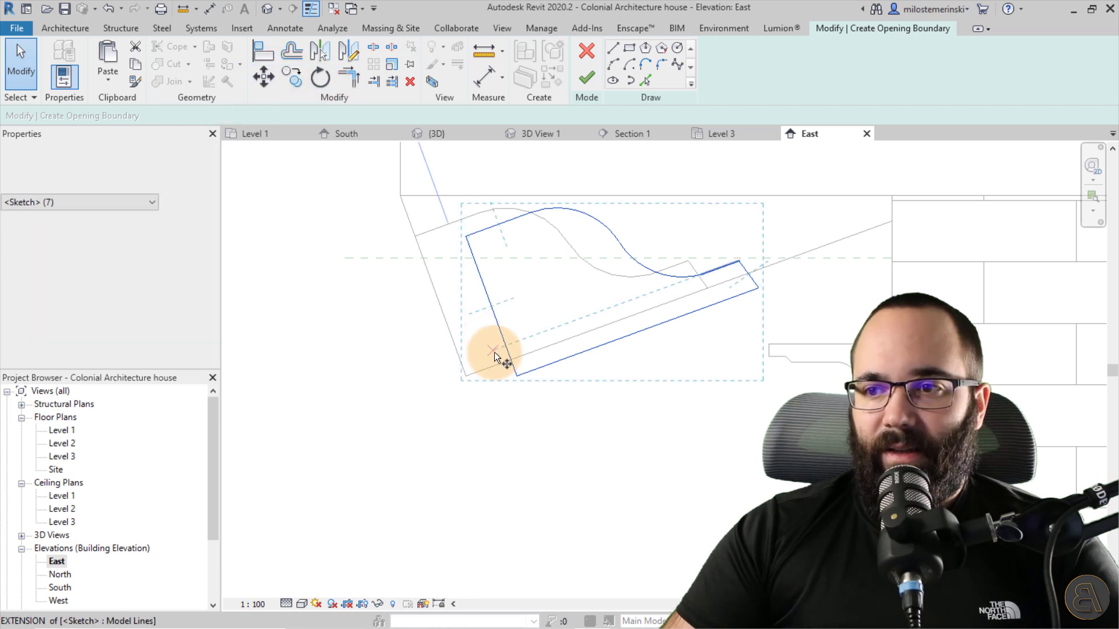
click(517, 378)
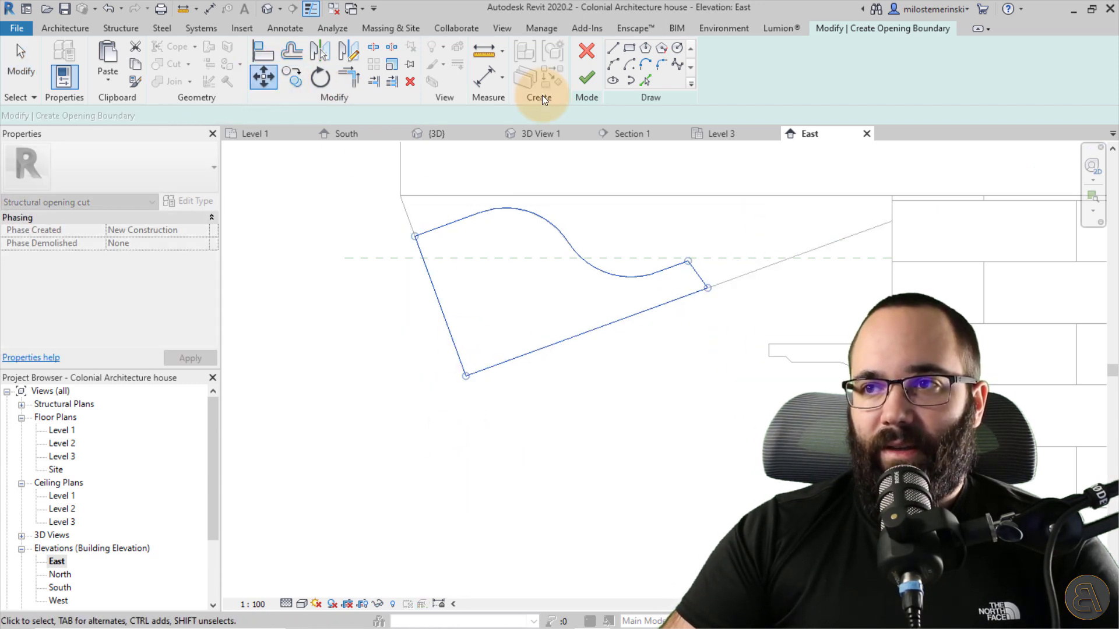
click(586, 78)
click(358, 343)
click(450, 195)
Examine the two shaped rafter ends and the cornice wall sweep under the front eave in the 3D view
click(452, 131)
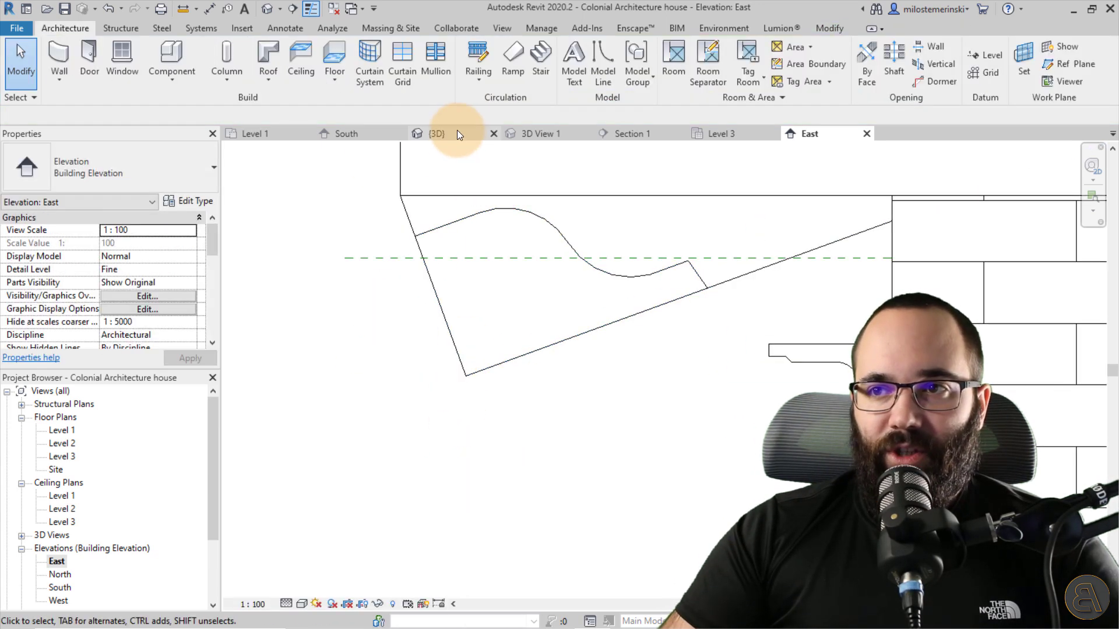
scroll(443, 274, up, 2)
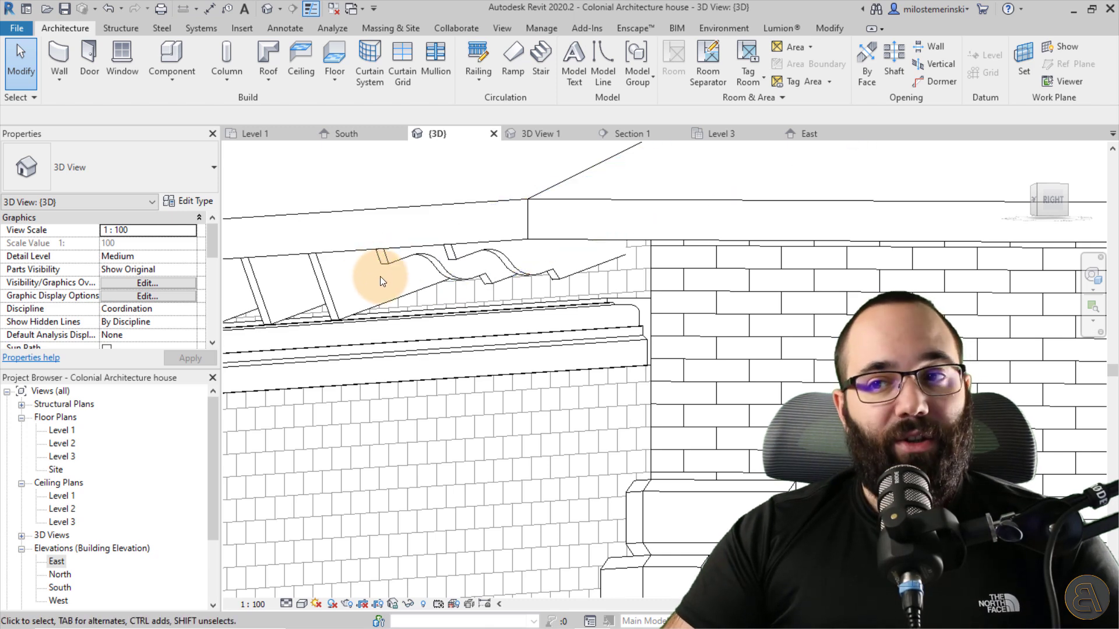
middle_drag(379, 276, 406, 276)
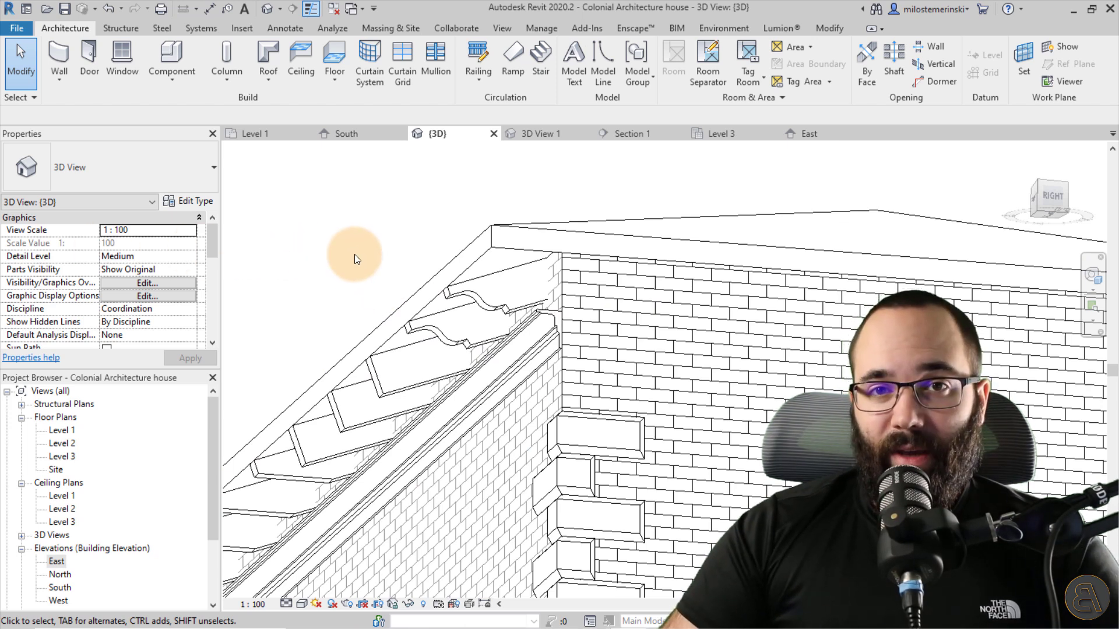
click(513, 331)
shift+middle_drag(553, 326, 606, 300)
scroll(573, 312, up, 3)
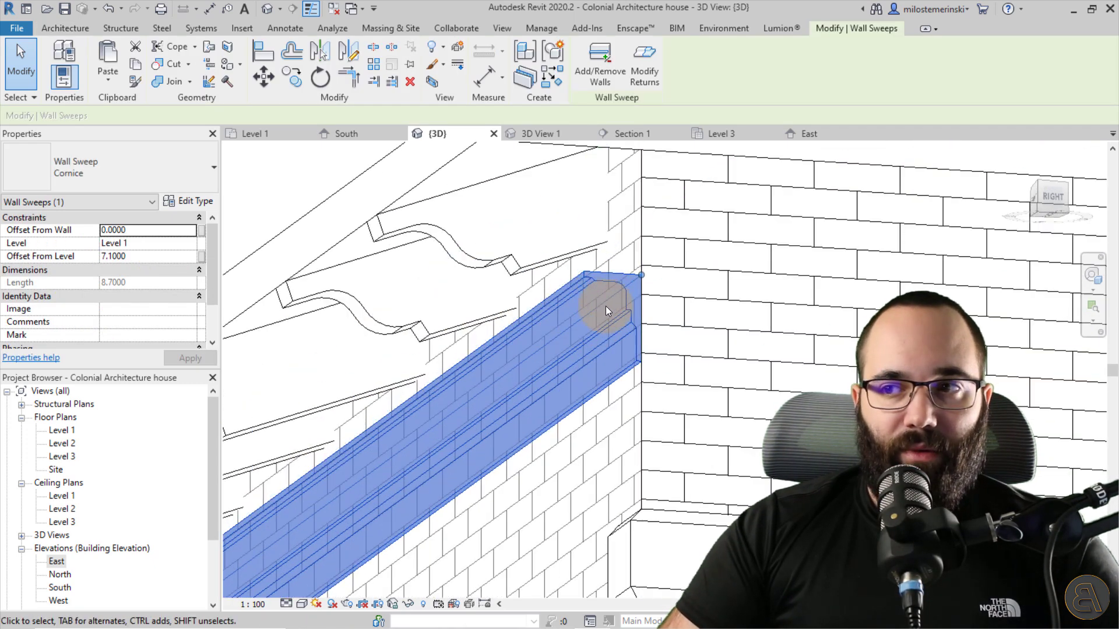
drag(575, 337, 577, 283)
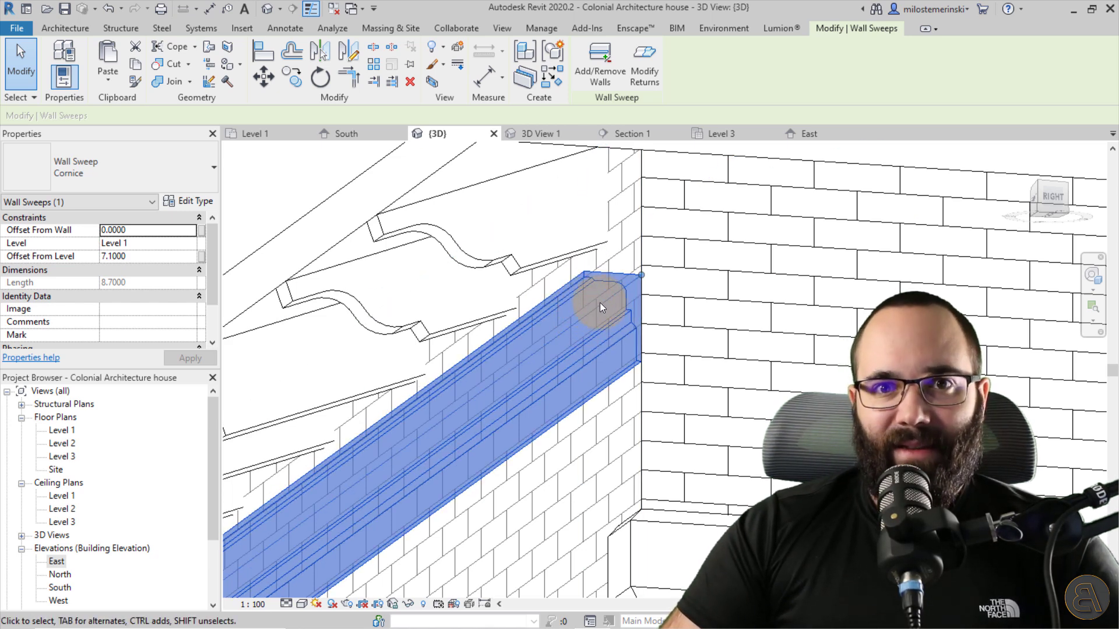
shift+middle_drag(592, 299, 643, 281)
scroll(643, 281, down, 3)
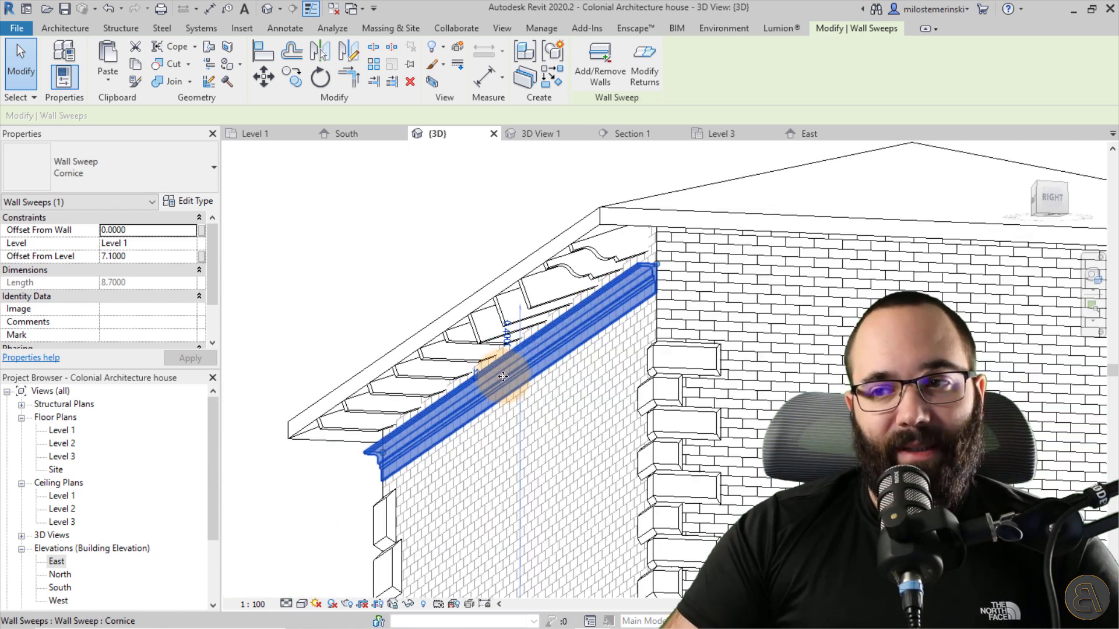
click(348, 464)
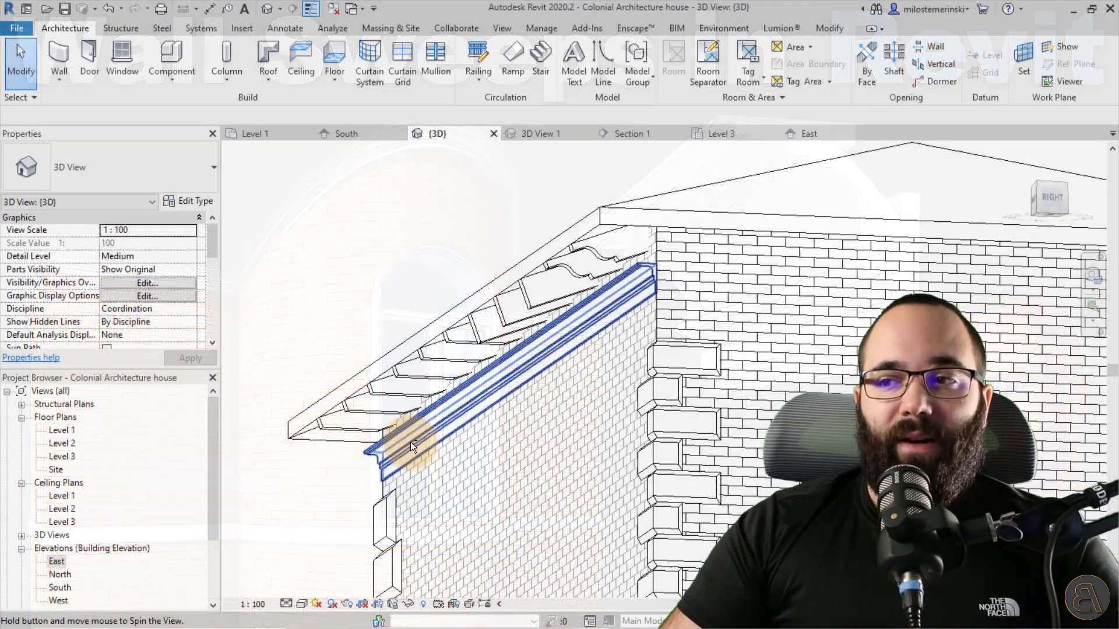
shift+middle_drag(410, 442, 346, 434)
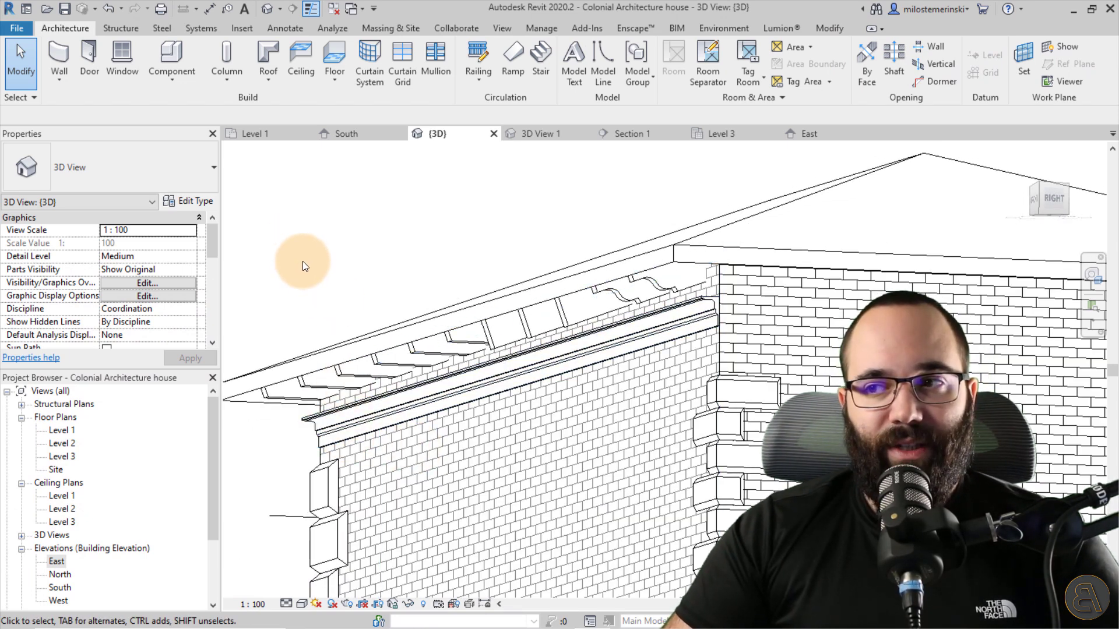
middle_drag(307, 274, 310, 268)
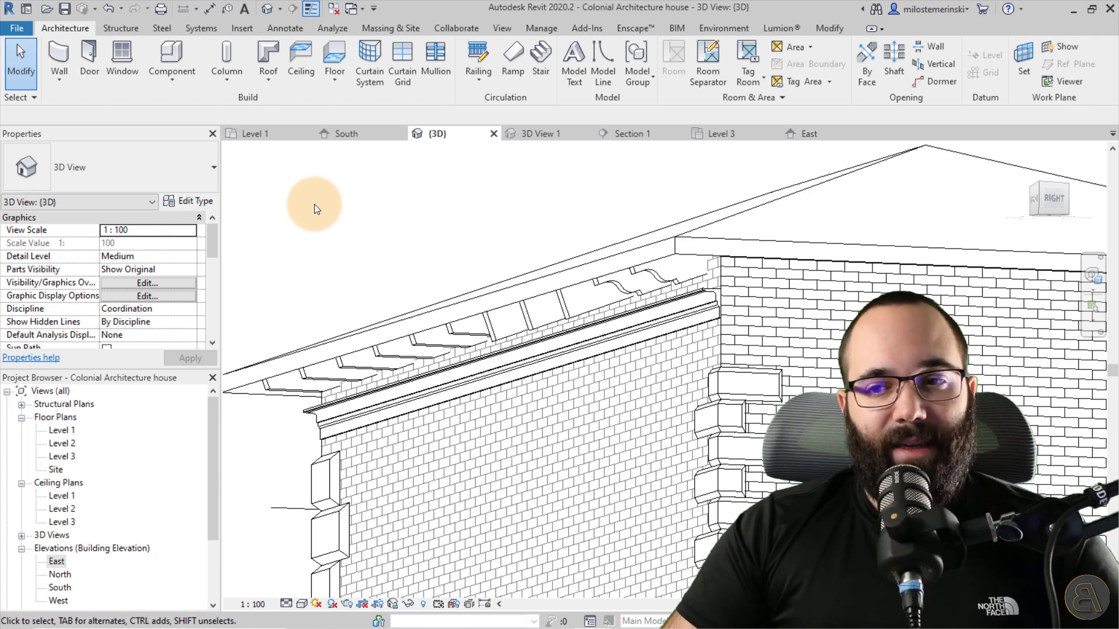
Start a new family from the Metric Generic Model template
click(23, 30)
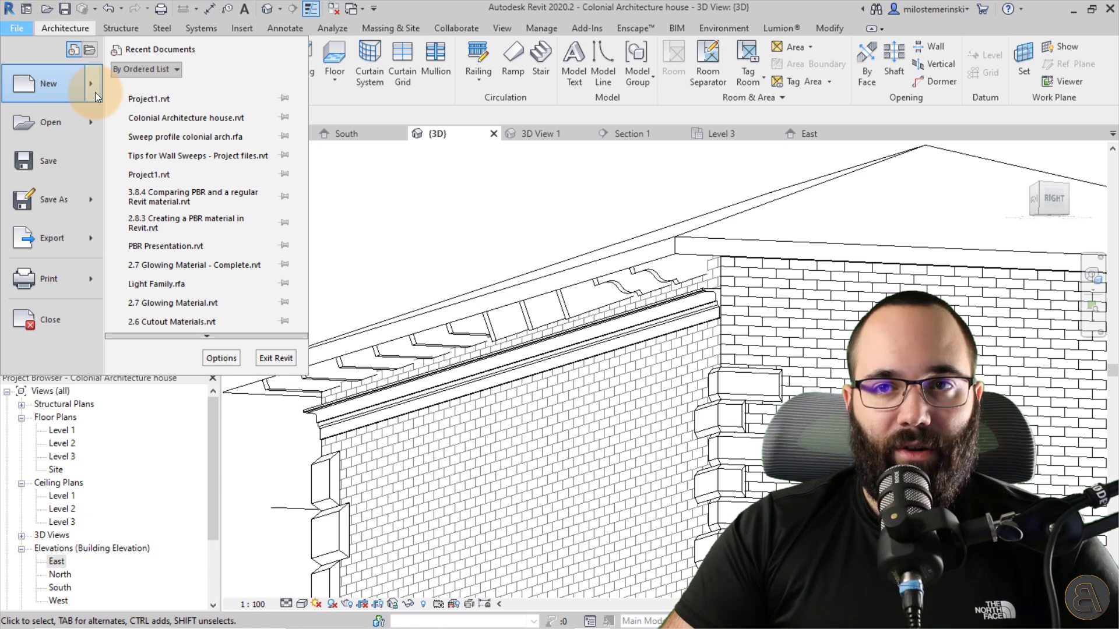
mouse_move(96, 92)
click(146, 118)
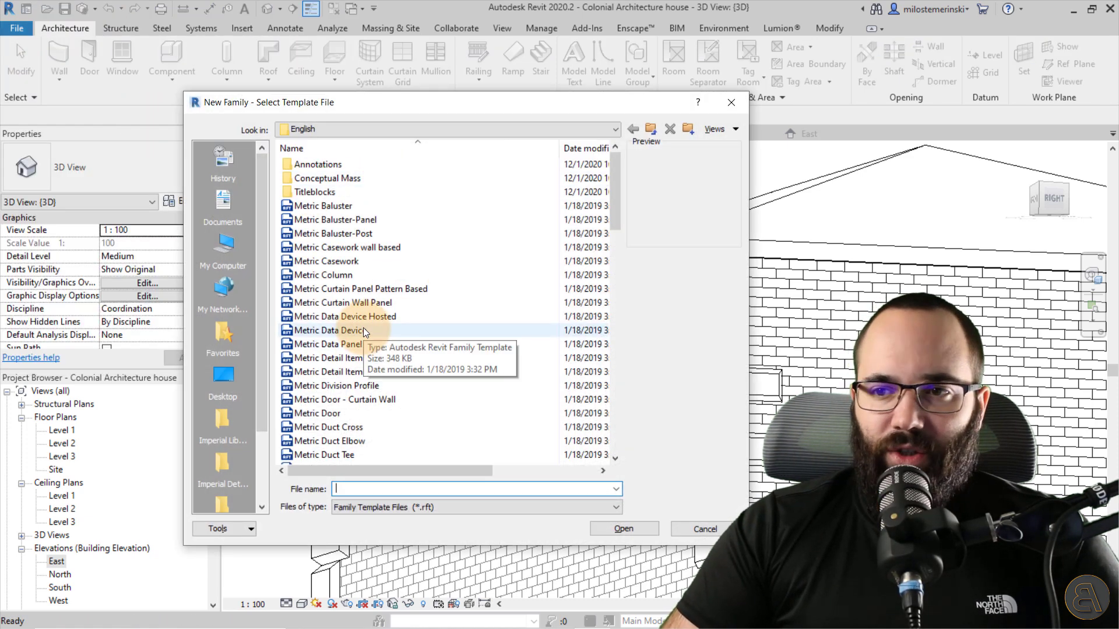
scroll(363, 328, down, 8)
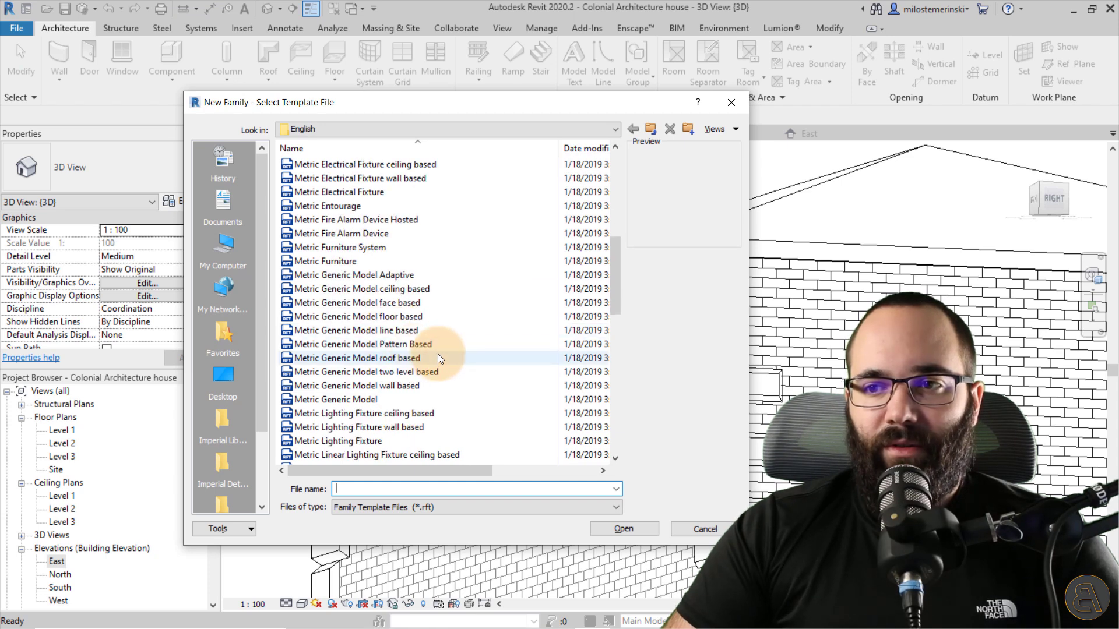
click(353, 399)
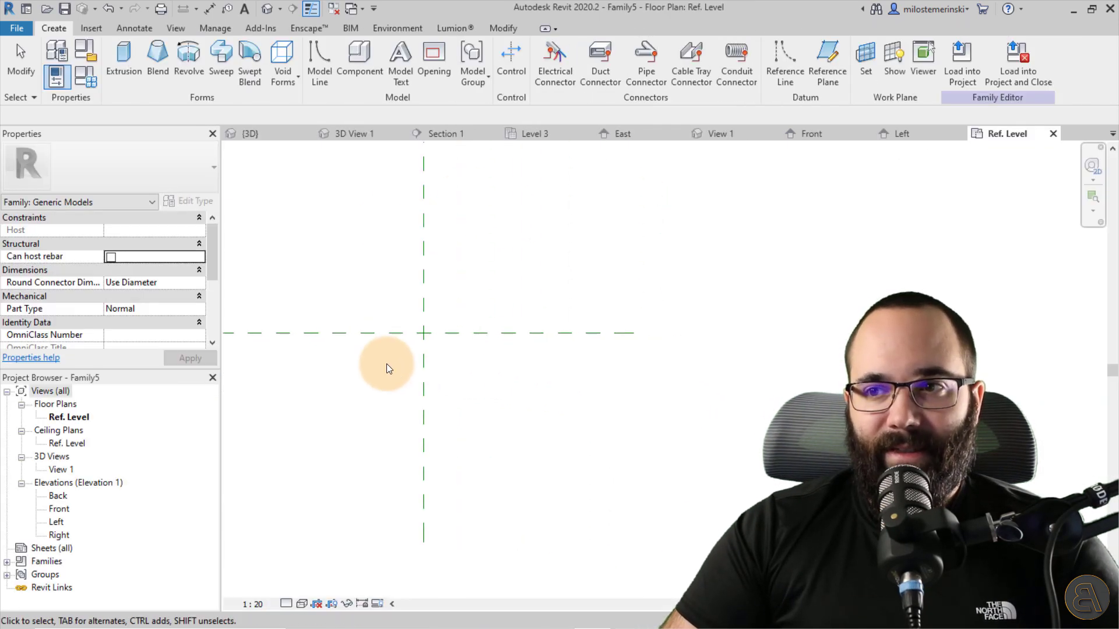
Start an extrusion and sketch a rectangle about 160 by 100 mm below the horizontal reference plane, straddling the vertical one
click(123, 58)
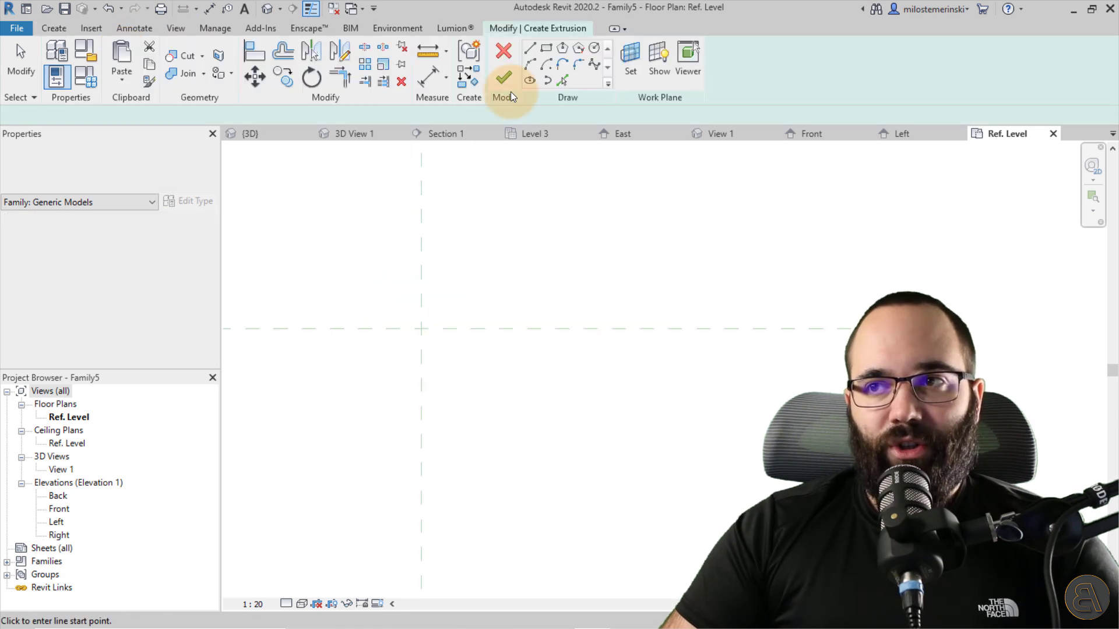
click(545, 49)
click(403, 329)
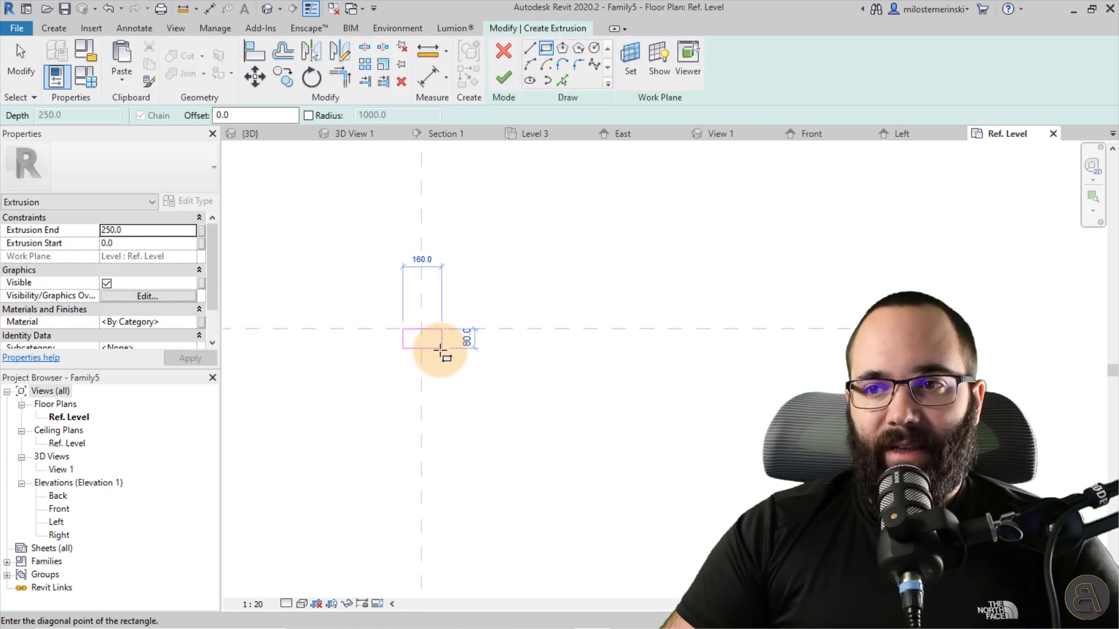
click(441, 349)
scroll(399, 334, up, 2)
key(Escape)
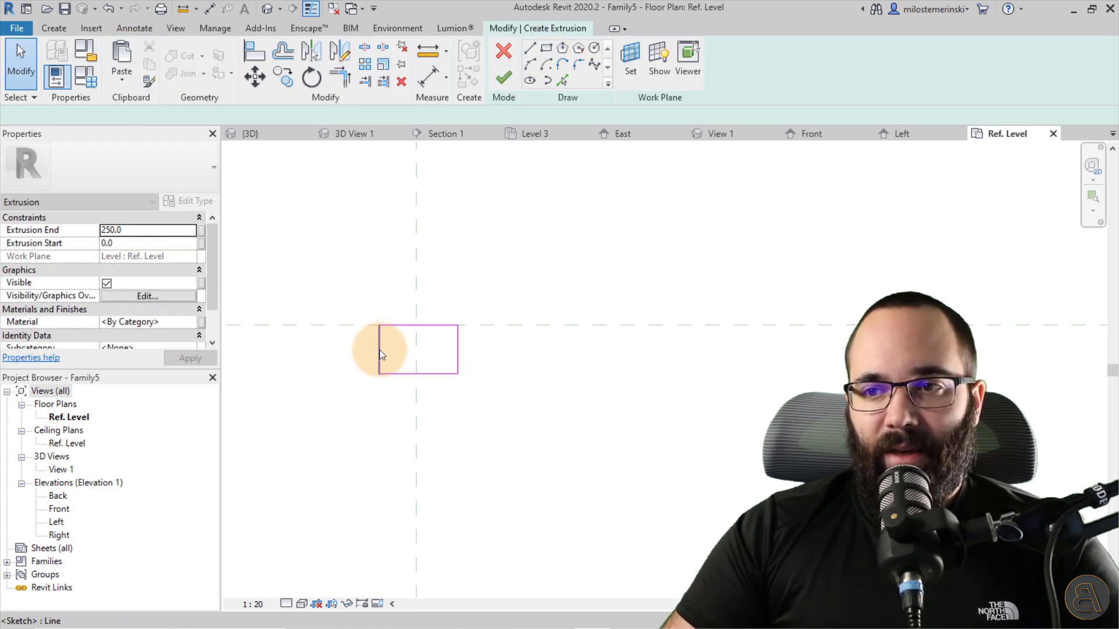
Place the rectangle's left edge 25 mm from the vertical reference plane and set the rectangle's width to 50 mm
click(380, 350)
click(399, 291)
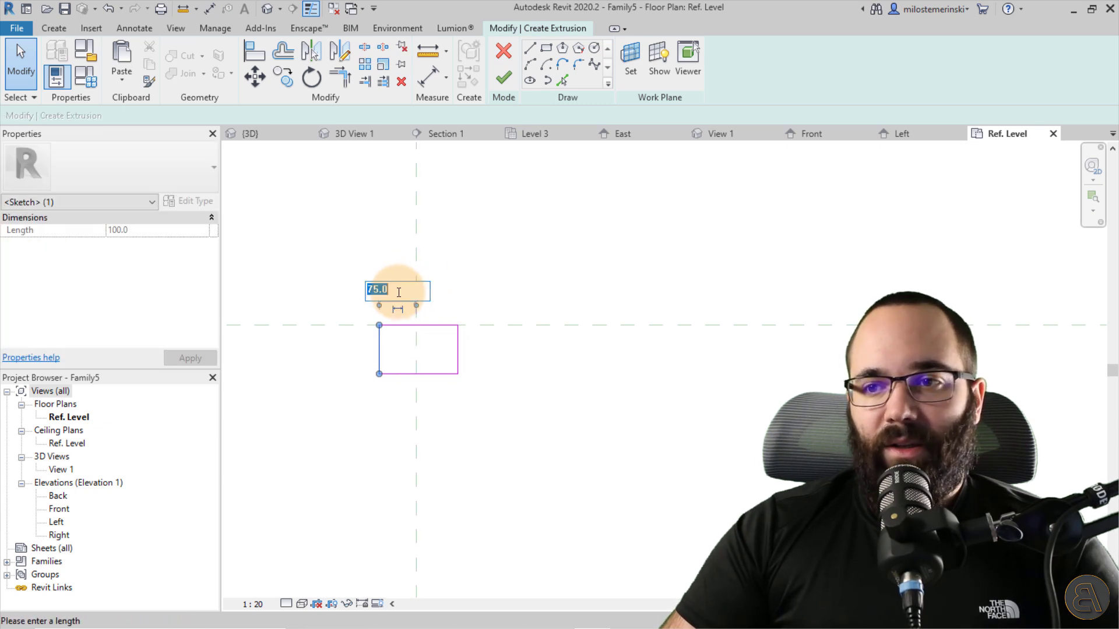
key(Return)
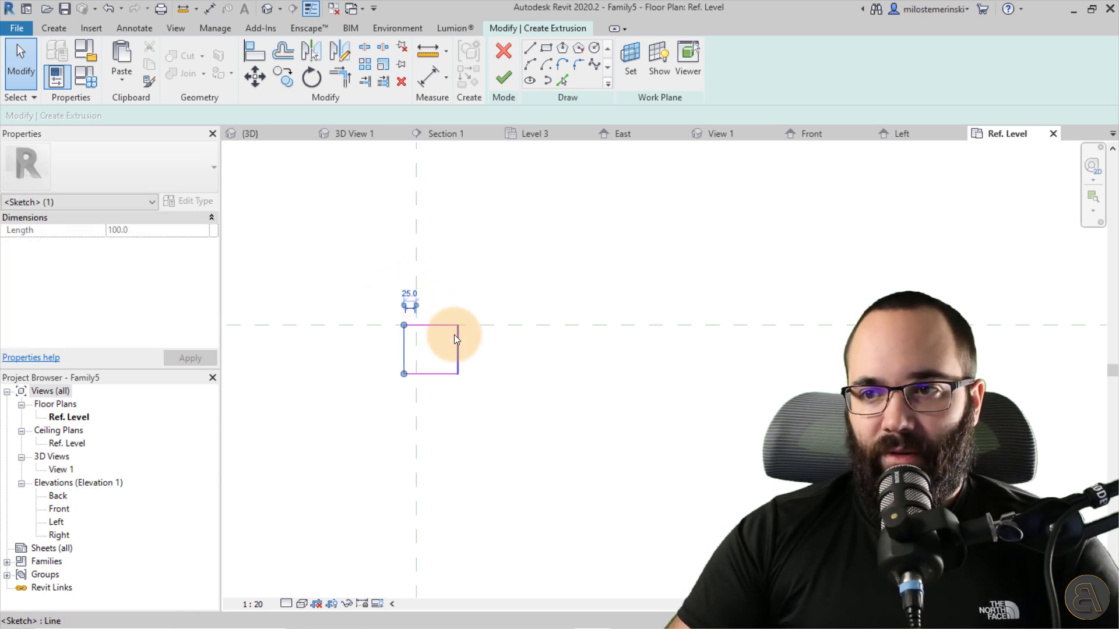
text(50)
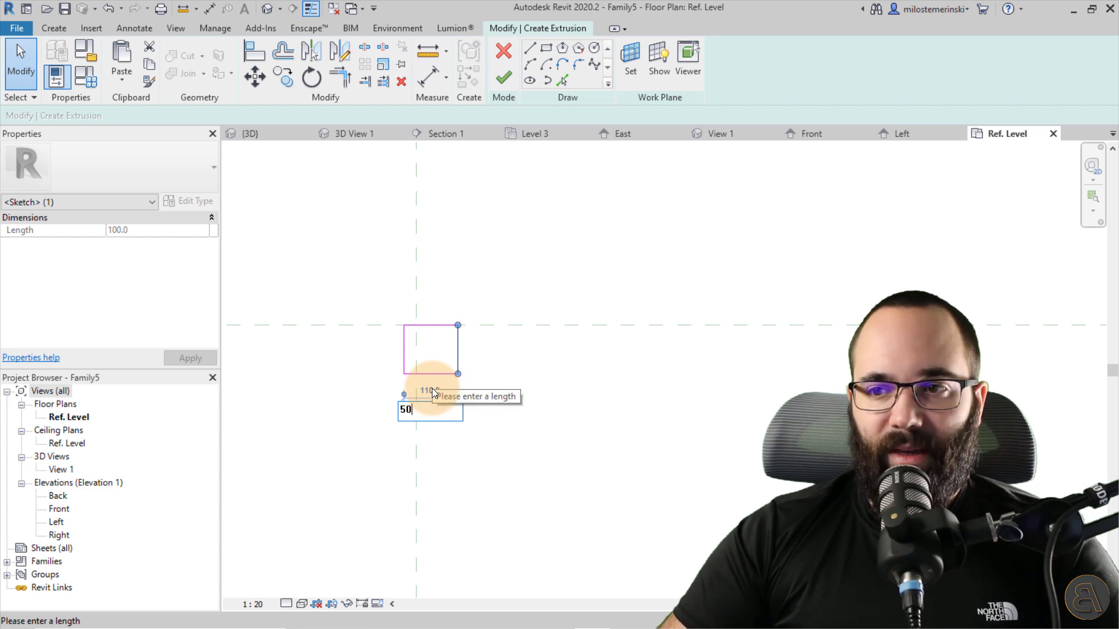
key(Return)
Set the rectangle's height to 50 mm by moving its lower edge
scroll(432, 388, up, 2)
click(434, 344)
click(393, 402)
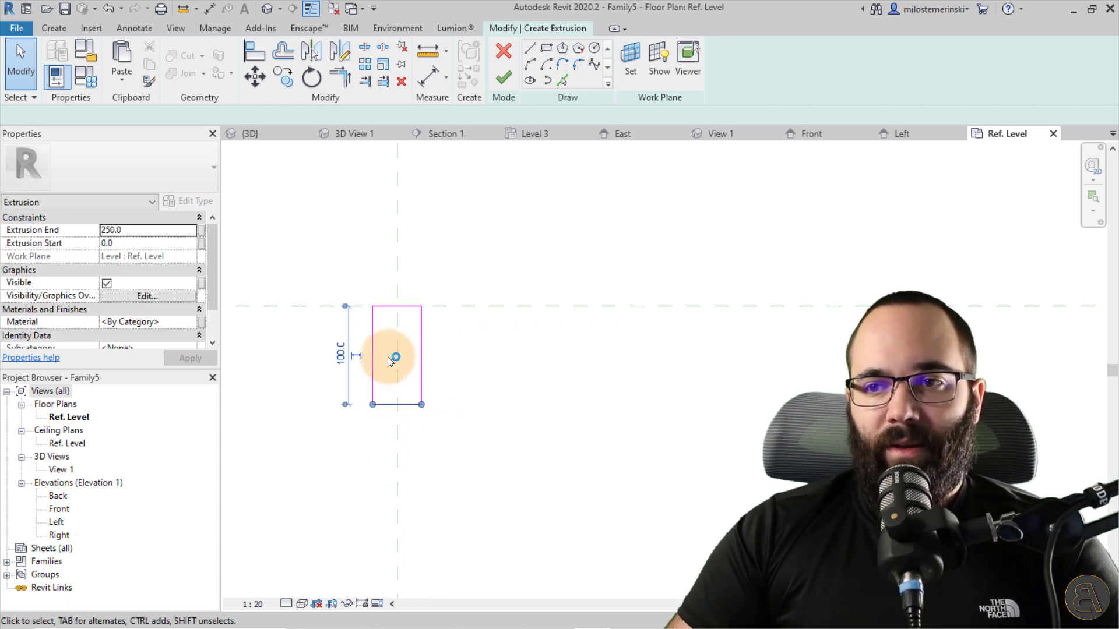
click(338, 355)
text(50)
key(Return)
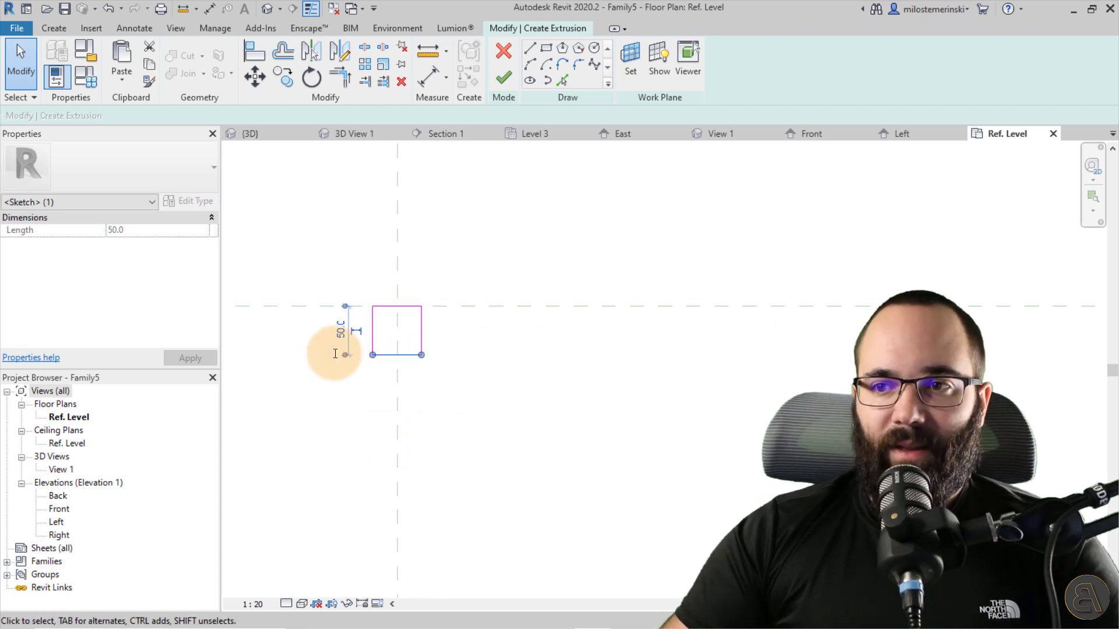
Set the extrusion end to 50 mm and finish the extrusion
click(336, 329)
click(161, 232)
double_click(149, 232)
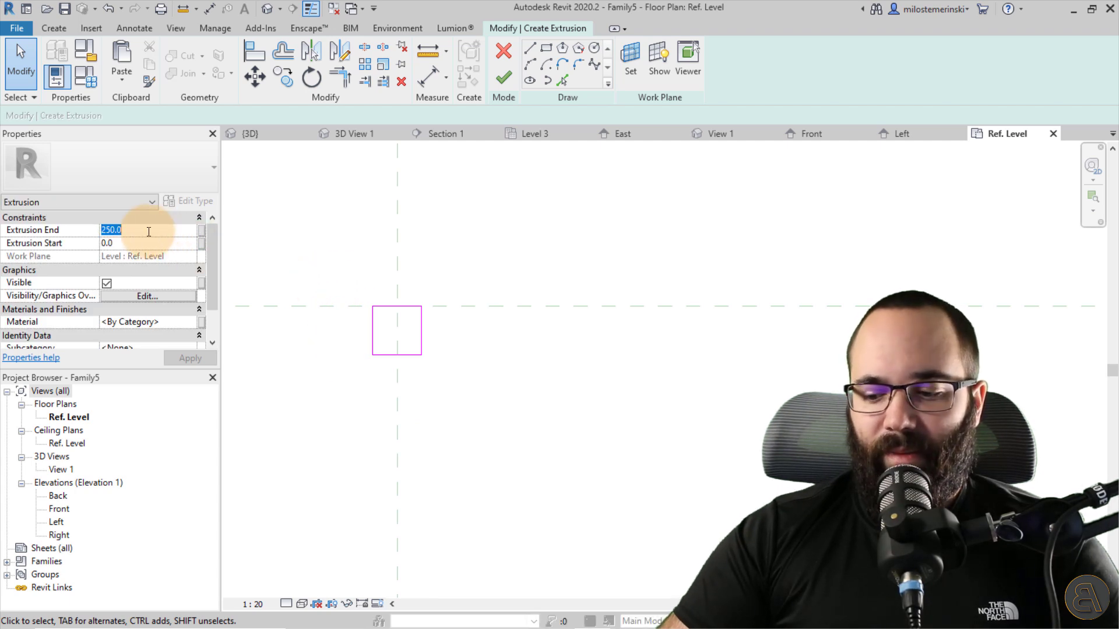
text(50.0)
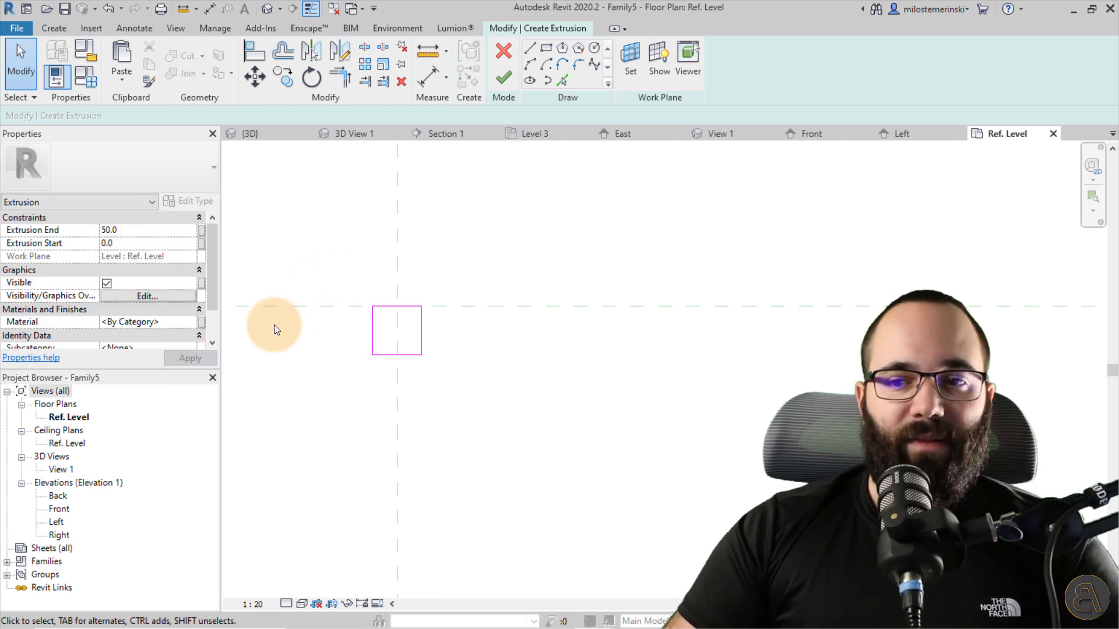
click(498, 82)
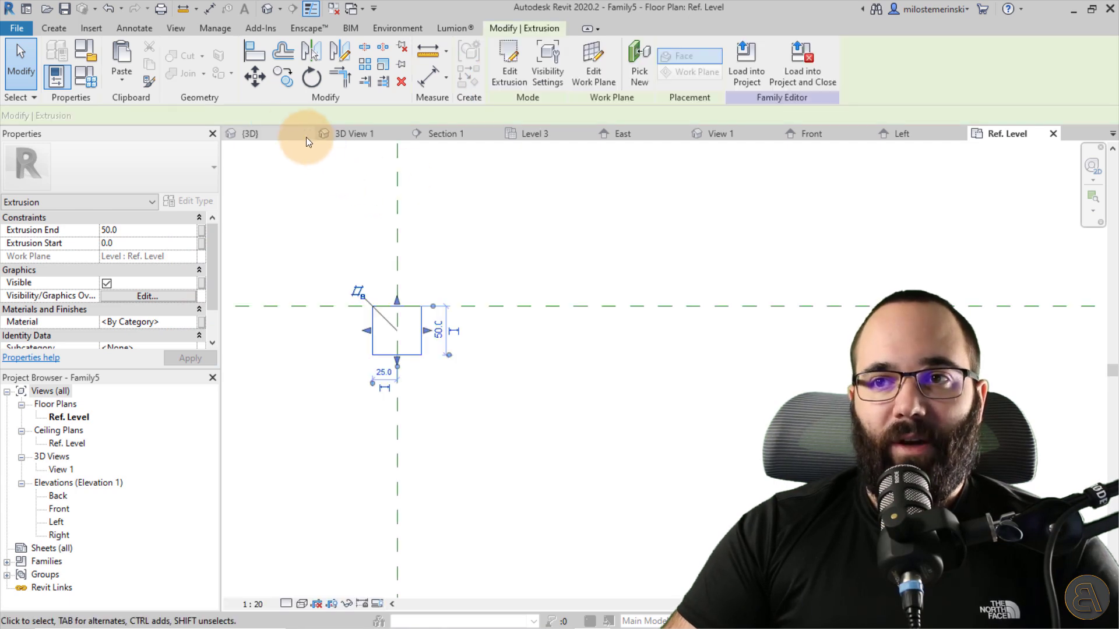
View the extruded cube in 3D and save the family as "Small cube" in the 88. Tips for Colonial Architecture folder
click(270, 12)
scroll(566, 326, down, 3)
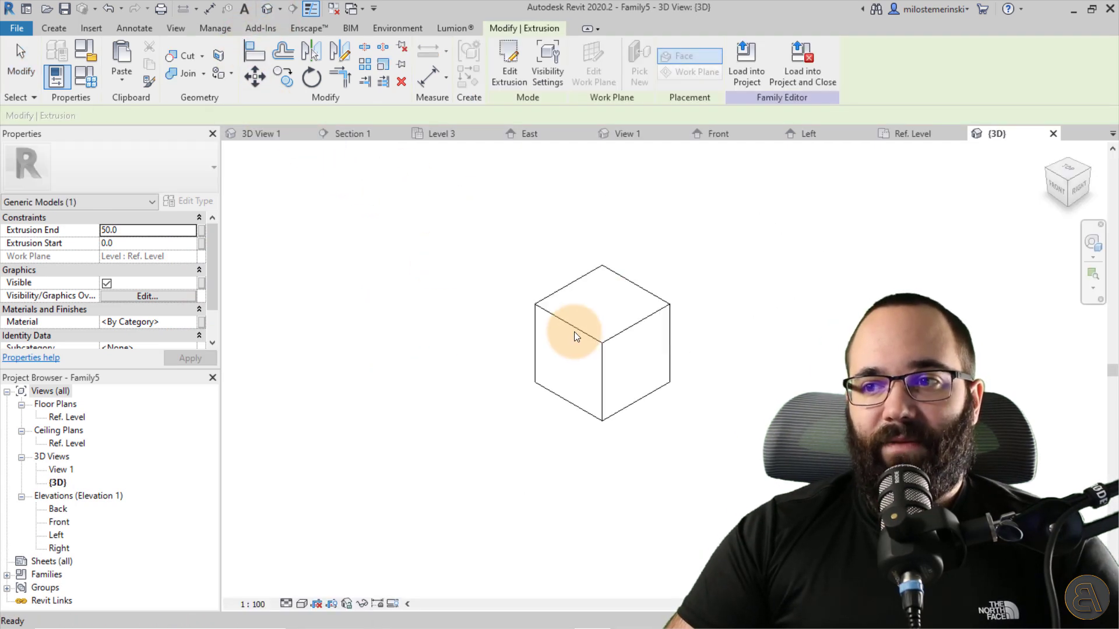
click(576, 330)
click(561, 351)
drag(561, 351, 463, 327)
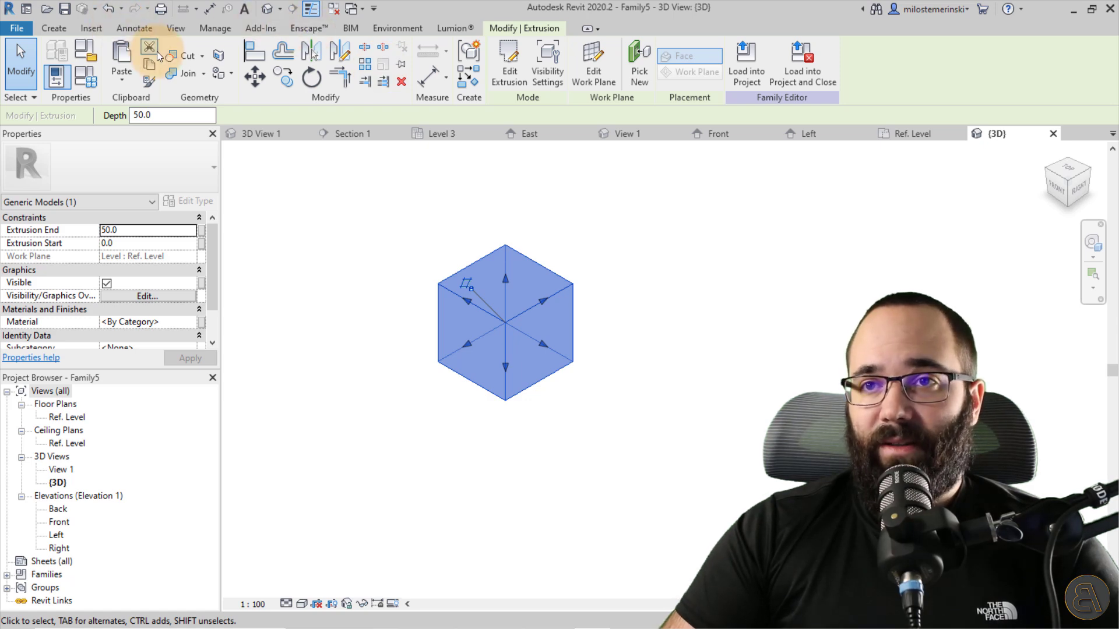
click(70, 17)
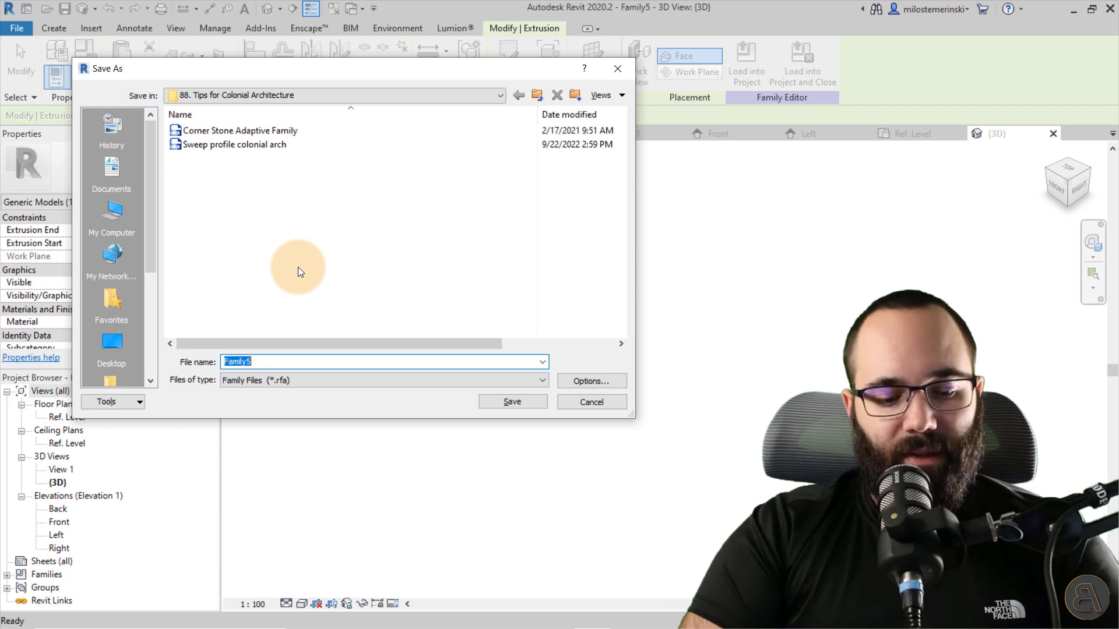
text(Small )
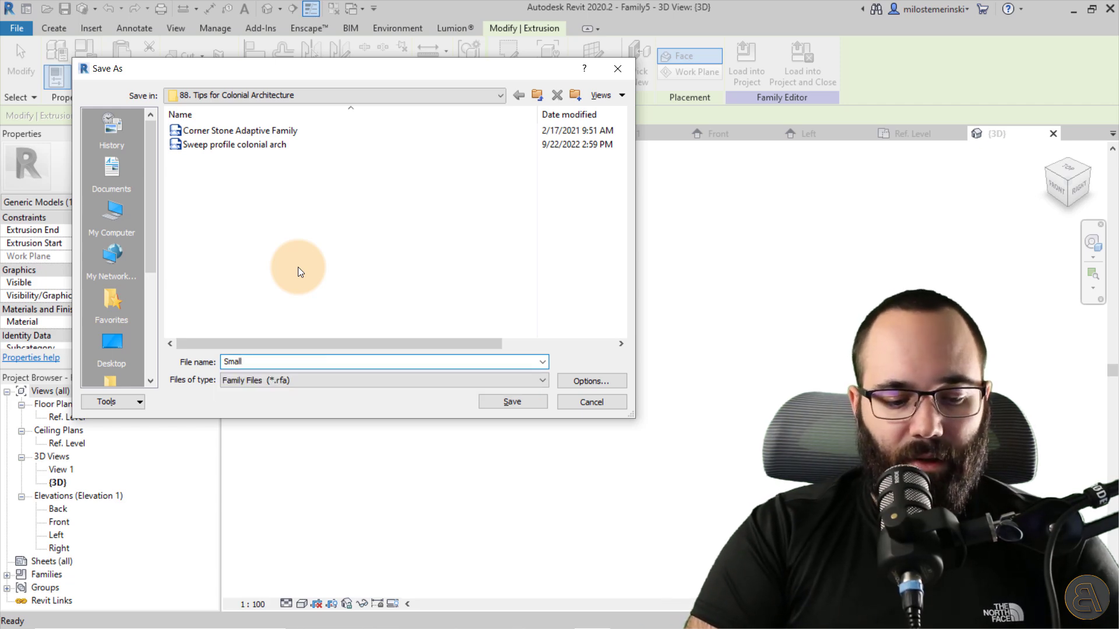
text(cube)
key(Return)
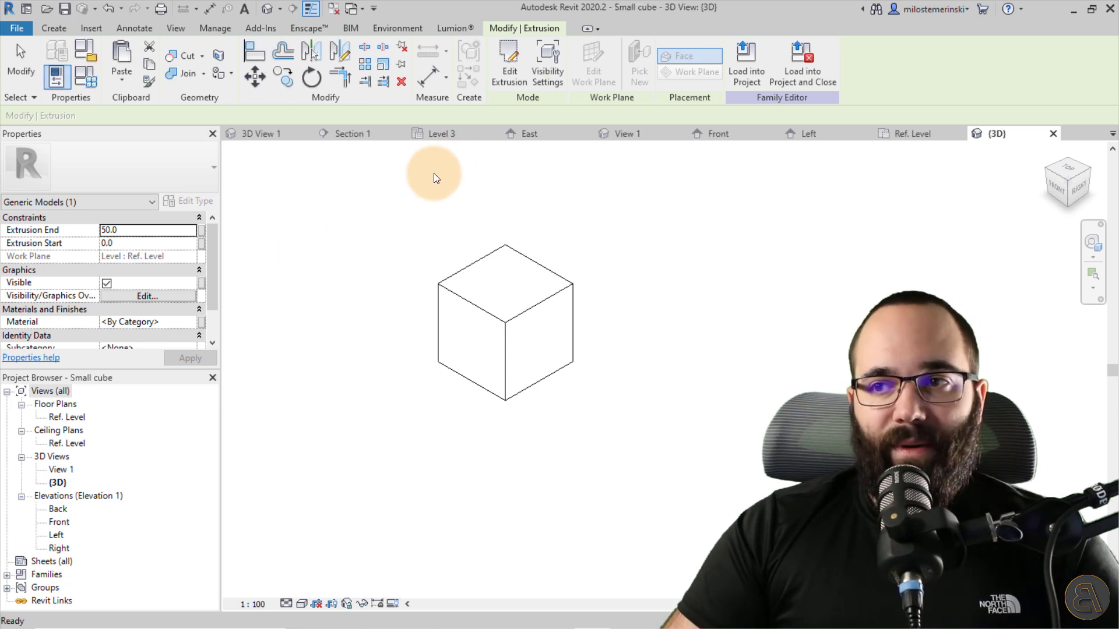
Load the cube family into Colonial Architecture house.rvt and close the family
click(492, 202)
click(553, 78)
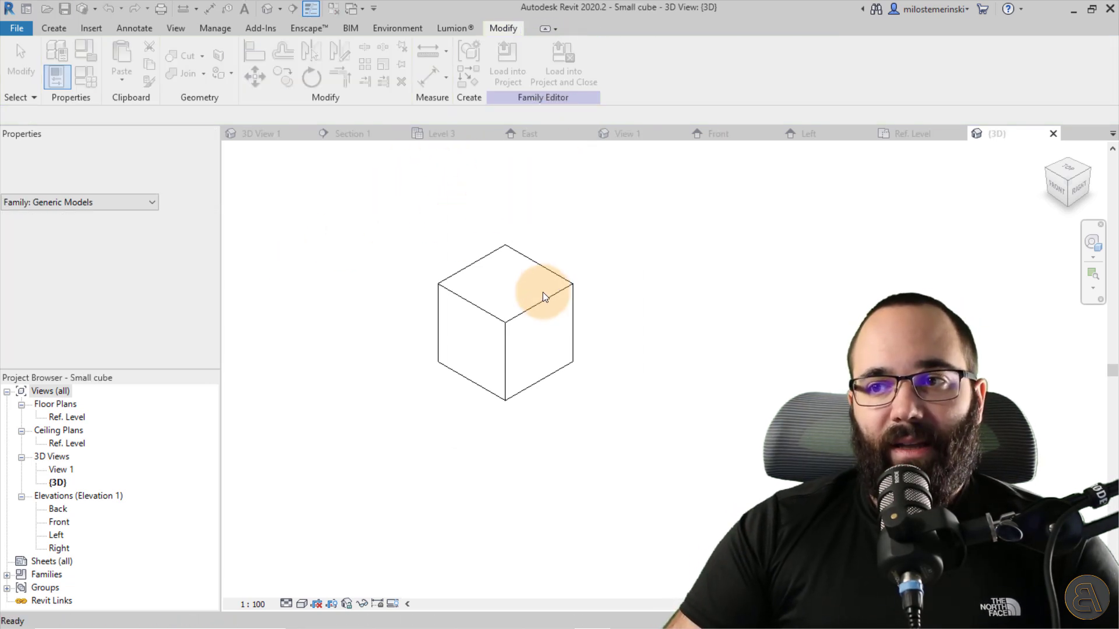
click(466, 244)
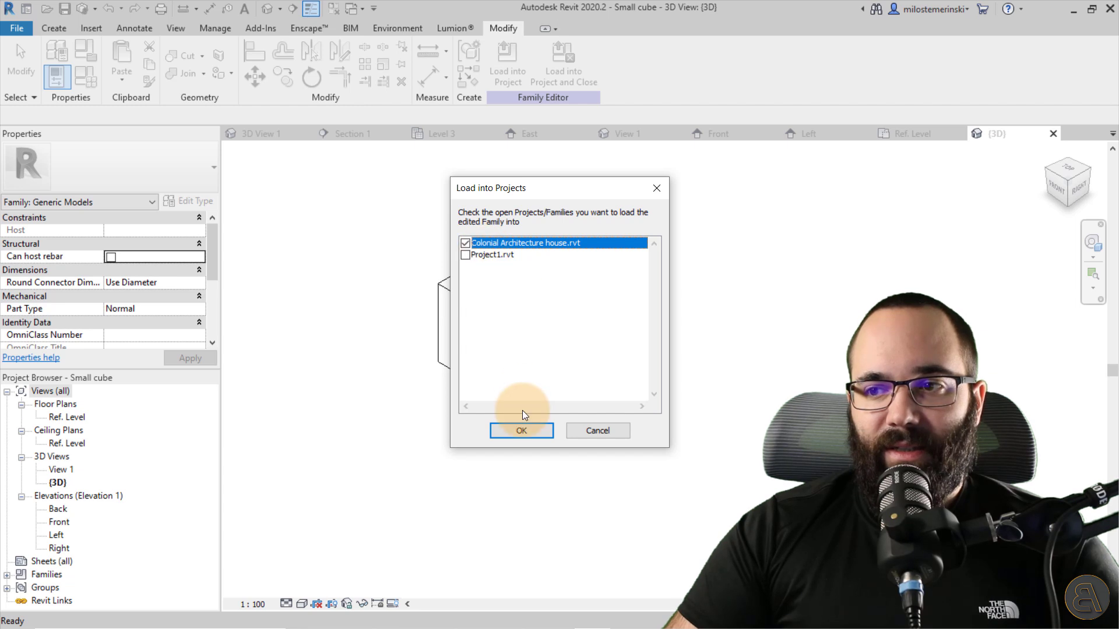
click(520, 431)
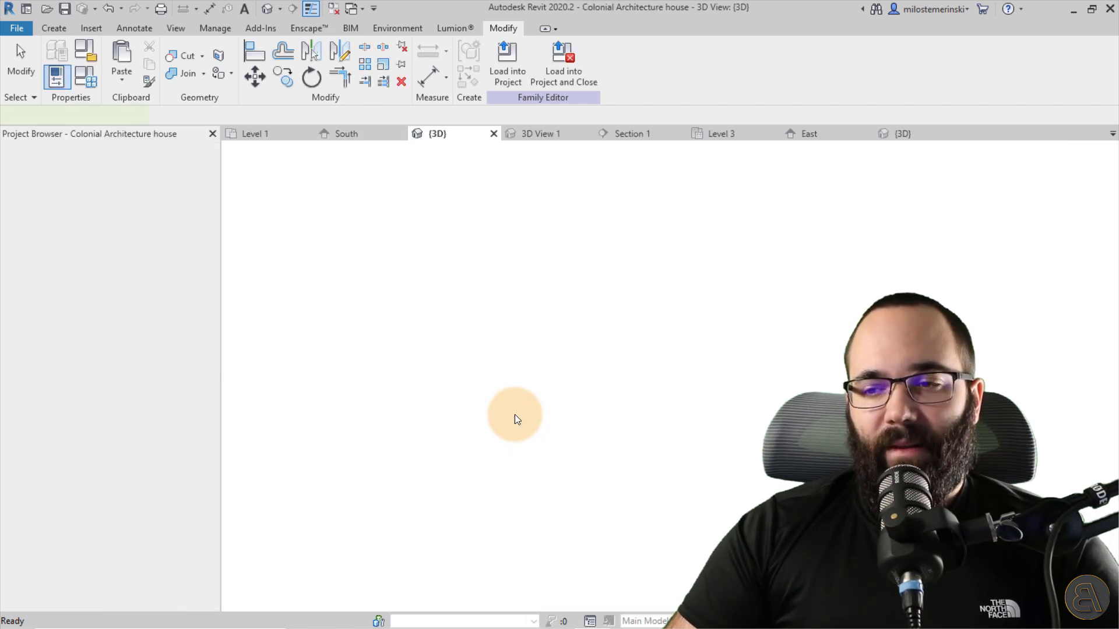
Place one Small cube in the Level 1 floor plan, just outside the corner stone at the front wall's left corner
scroll(271, 400, up, 6)
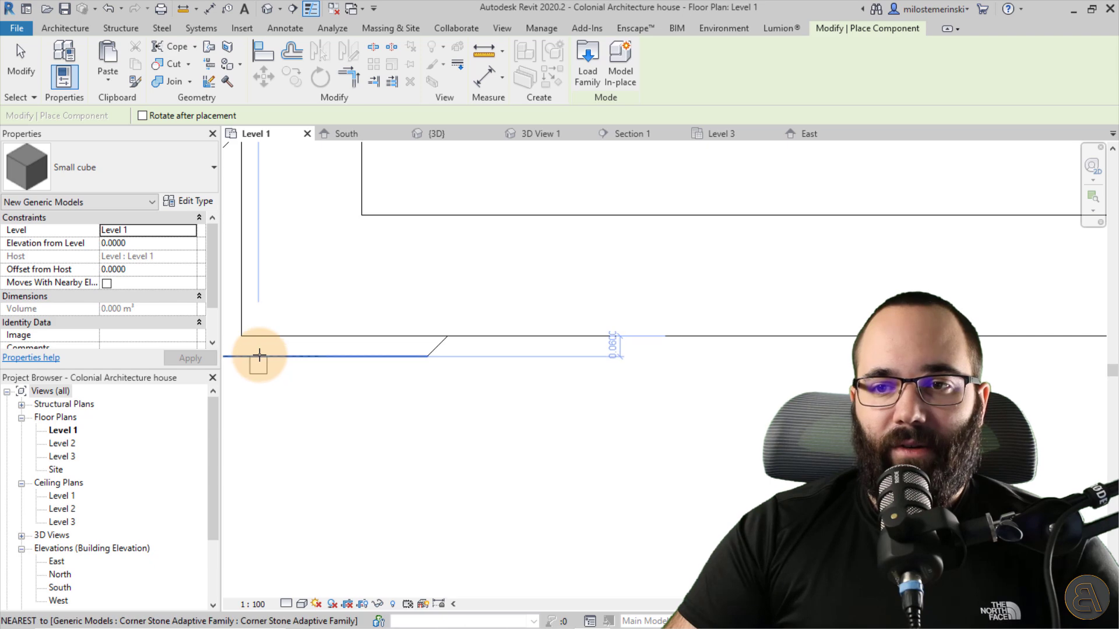
click(258, 371)
key(Escape)
key(Escape)
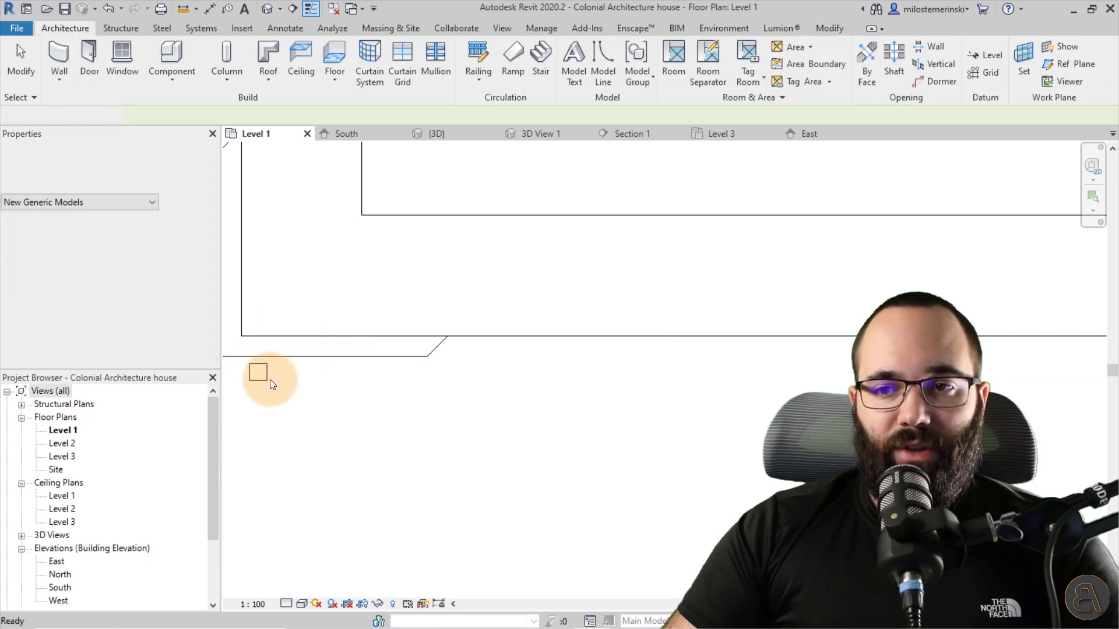
In the South elevation, move the small cube from the base of the corner stones up to the cornice, about 7.05 m above Level 1
click(263, 374)
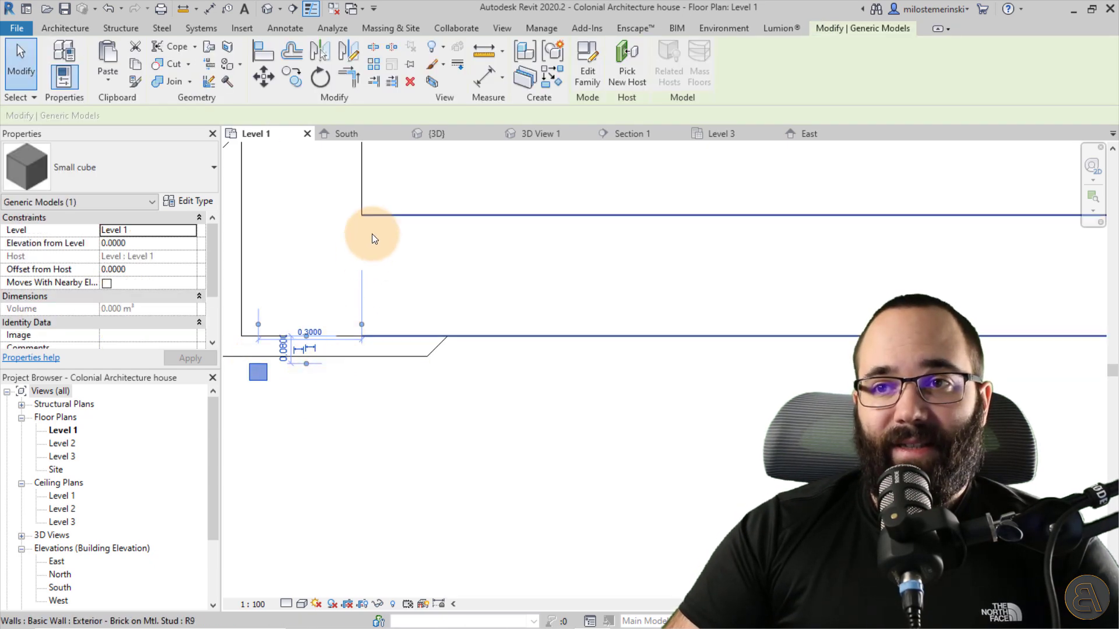
click(358, 133)
scroll(282, 574, up, 5)
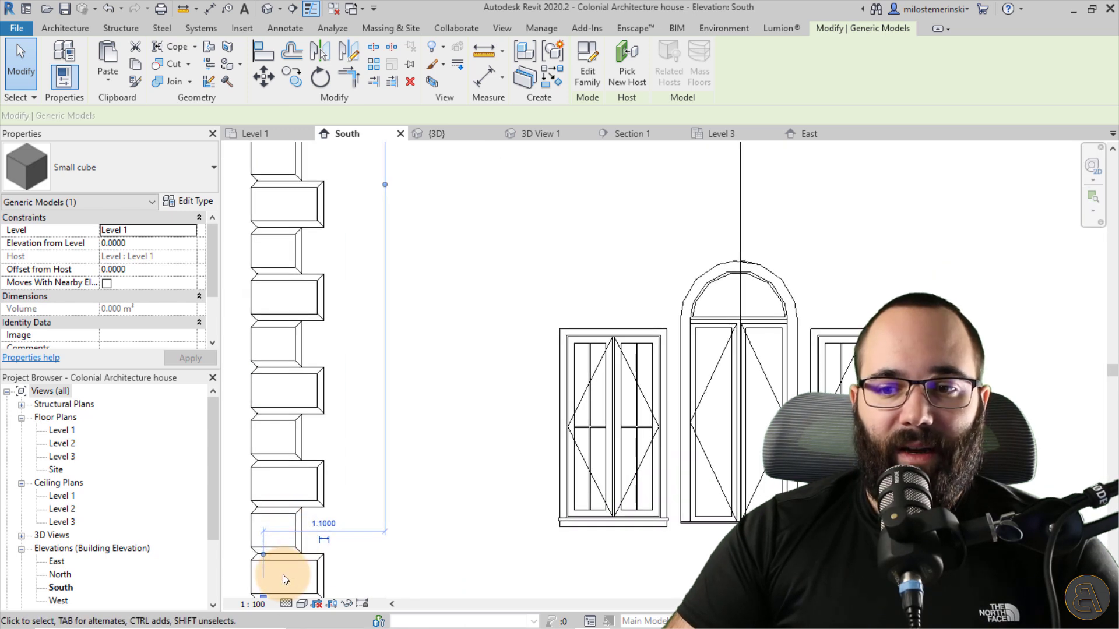
key(Escape)
middle_drag(287, 571, 298, 525)
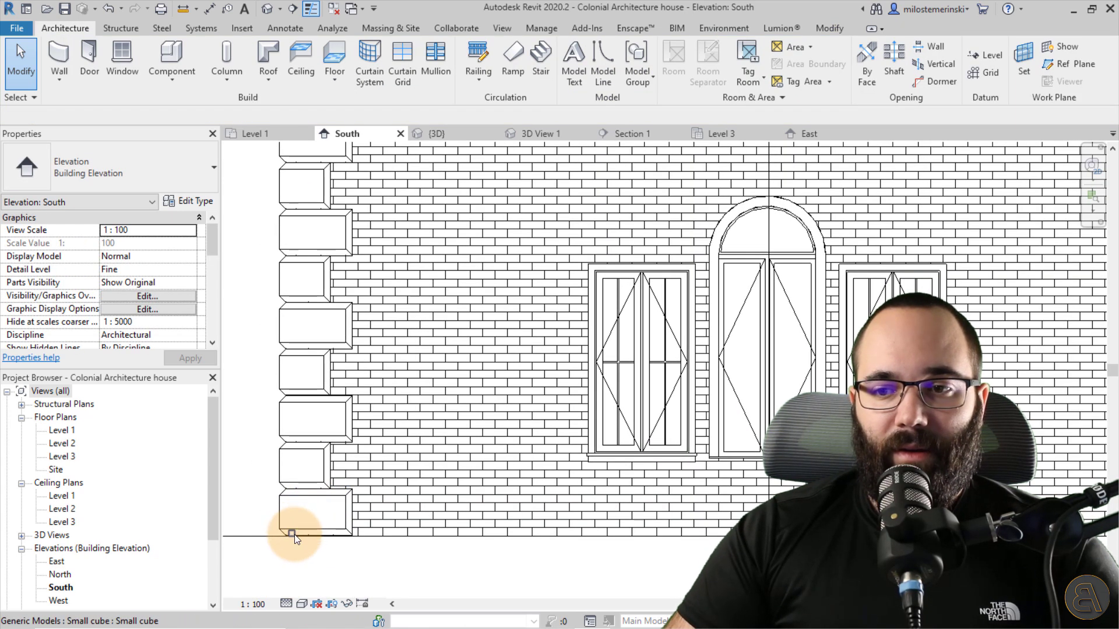
click(293, 534)
middle_drag(313, 245, 330, 482)
drag(320, 437, 290, 184)
Move the cube onto the cornice's tall band near its left end and align its top with the line above that band
scroll(348, 384, down, 2)
scroll(347, 384, up, 4)
scroll(341, 394, up, 2)
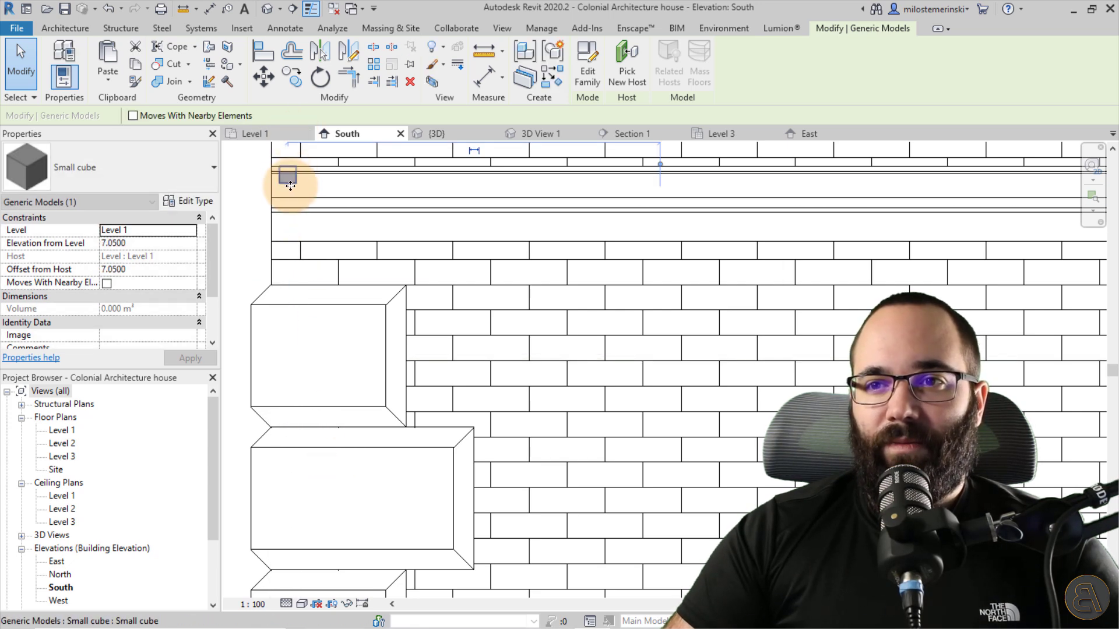
scroll(347, 279, up, 5)
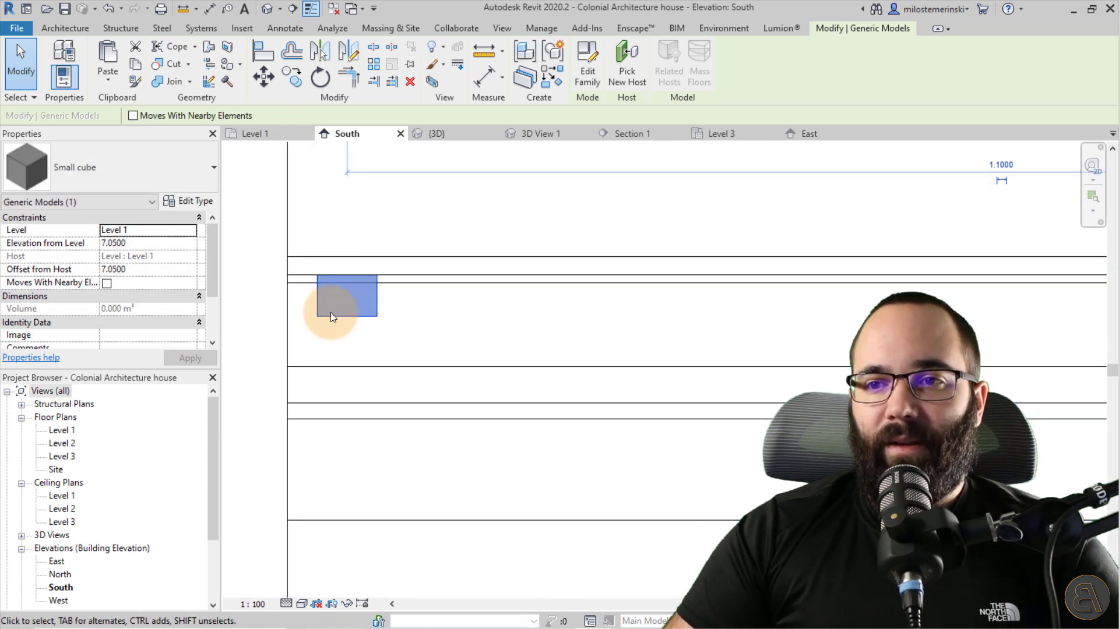
drag(331, 313, 312, 345)
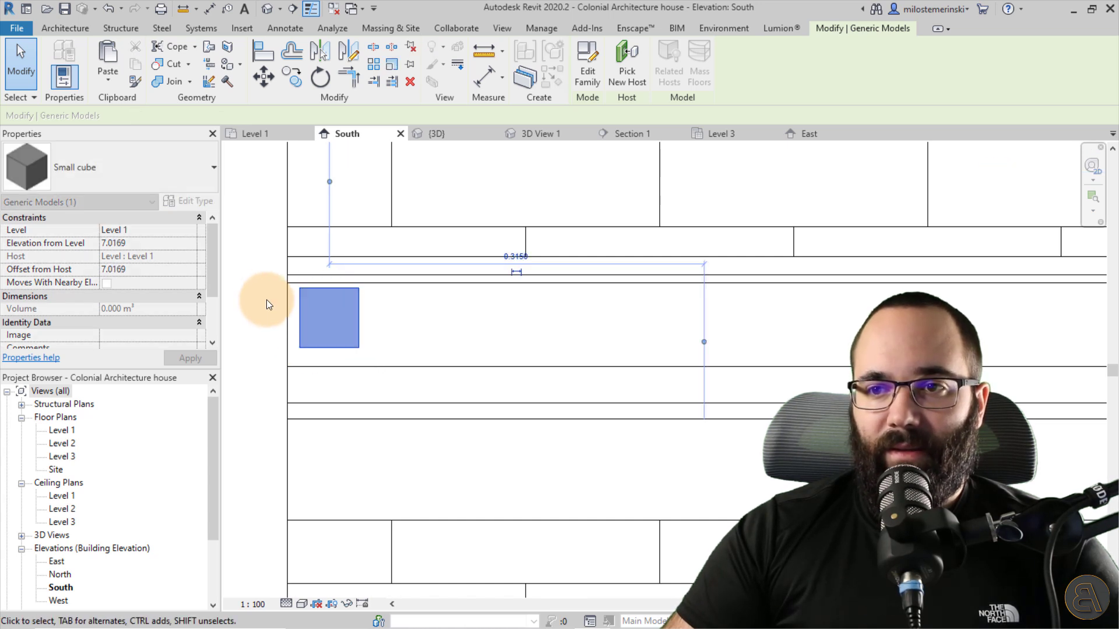
click(268, 61)
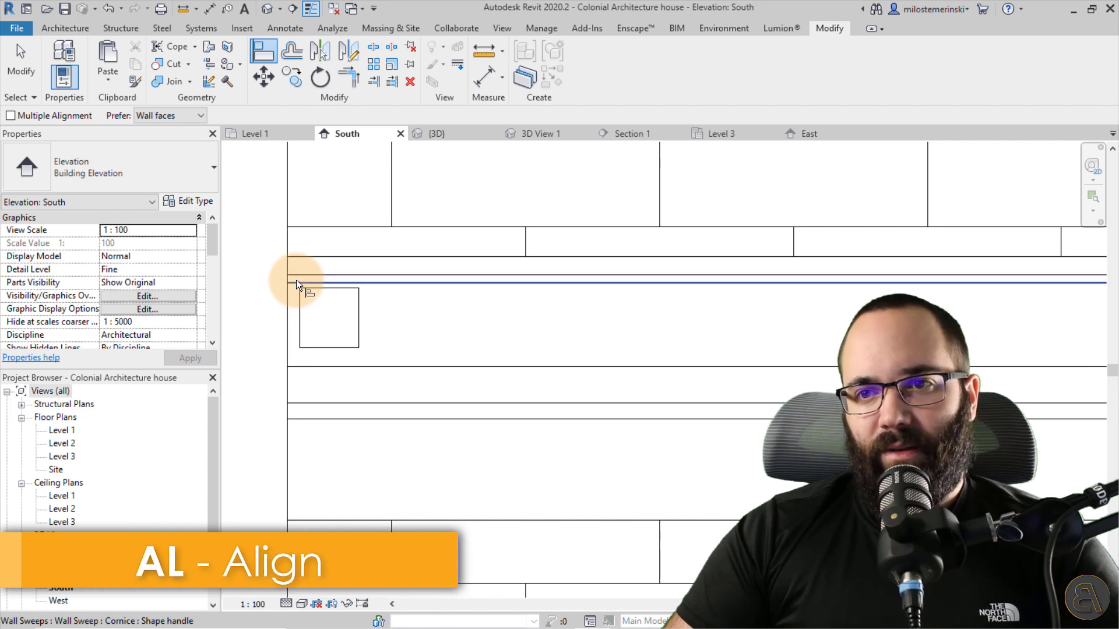
click(296, 280)
click(305, 306)
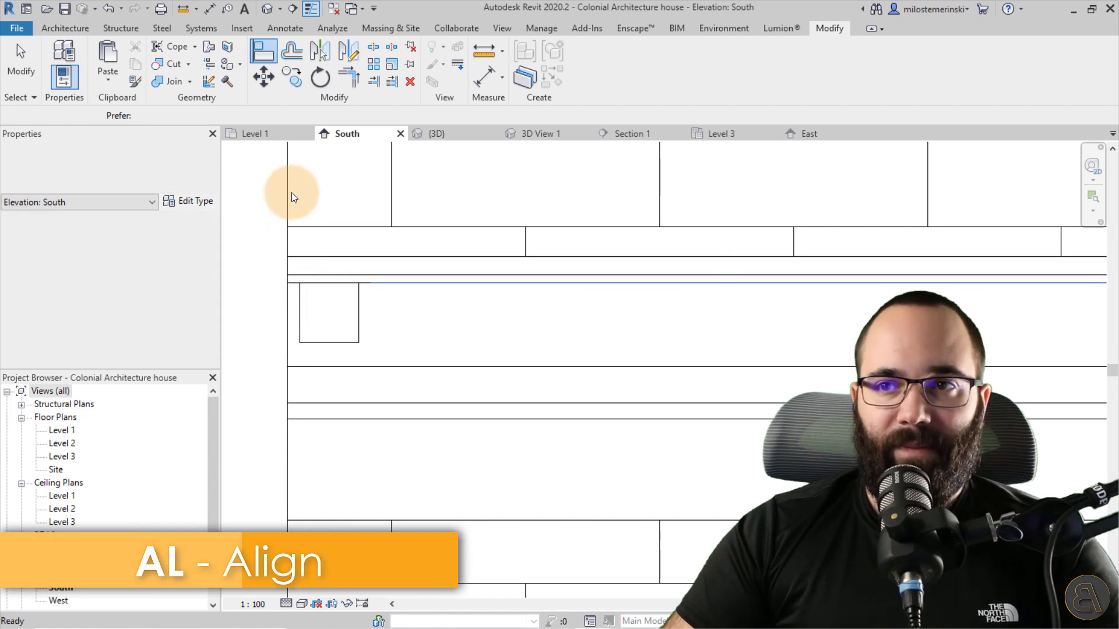
key(Escape)
Inspect the cube's position against the cornice end in the 3D view and select the cube
click(436, 133)
shift+middle_drag(439, 286, 388, 364)
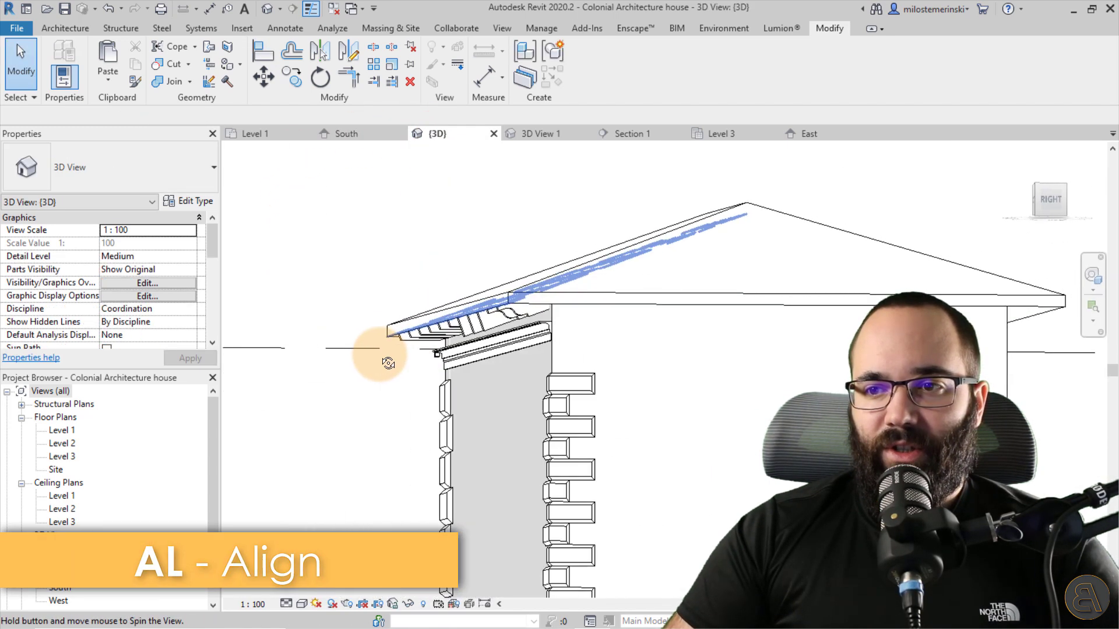
scroll(432, 356, up, 5)
click(411, 349)
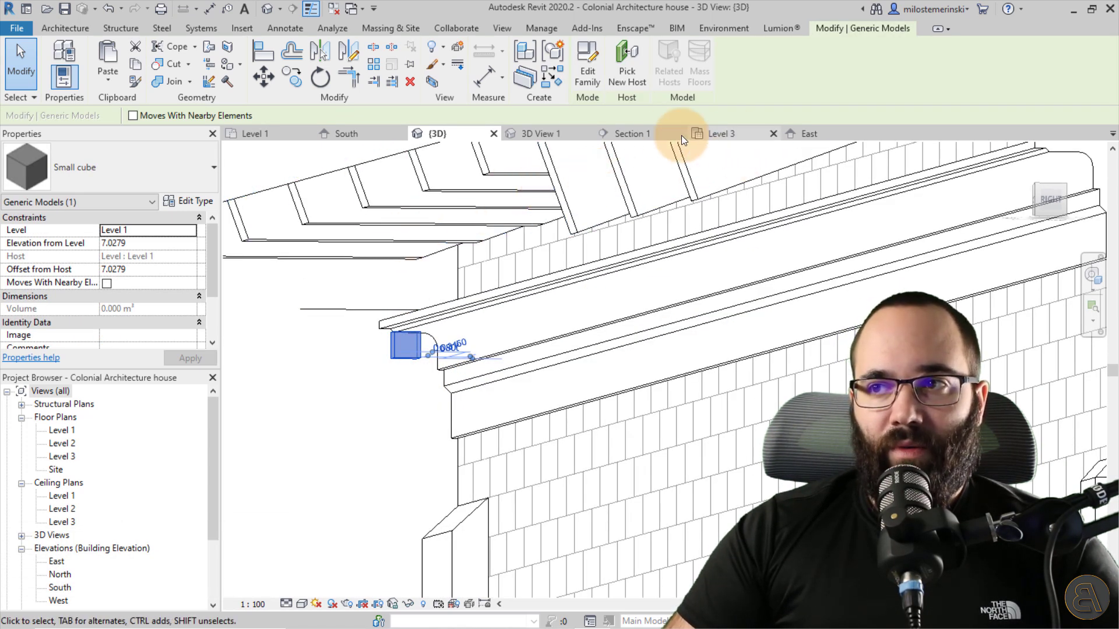
In Section 1, align the small cube's wall-side face with the cornice's vertical face below the curve
click(649, 136)
scroll(611, 435, up, 4)
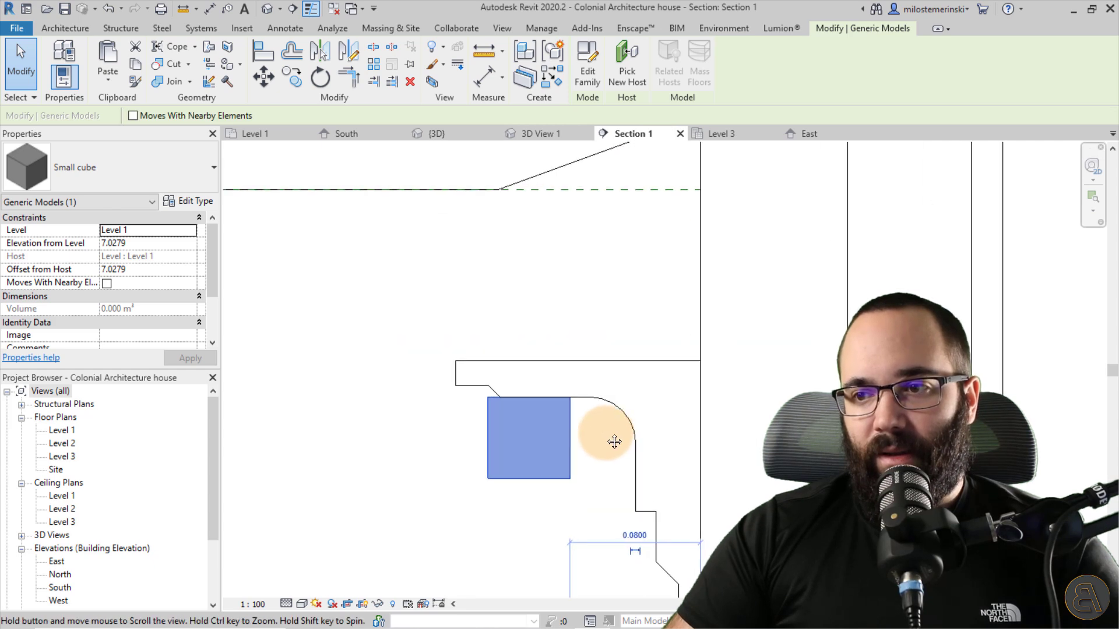
middle_drag(614, 442, 466, 397)
click(263, 53)
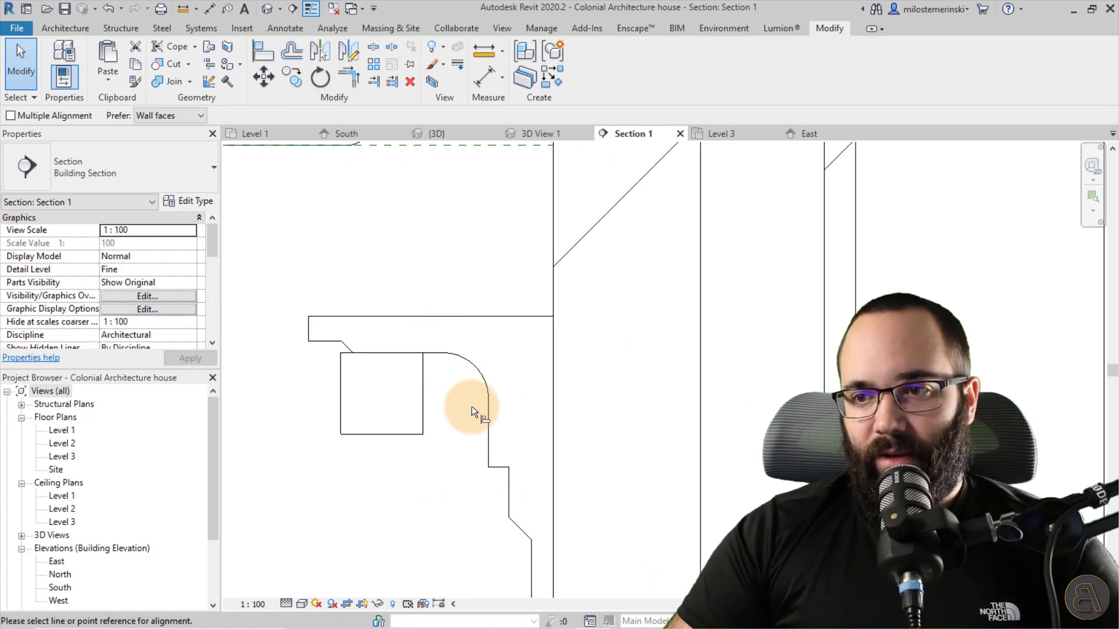
click(484, 414)
click(424, 403)
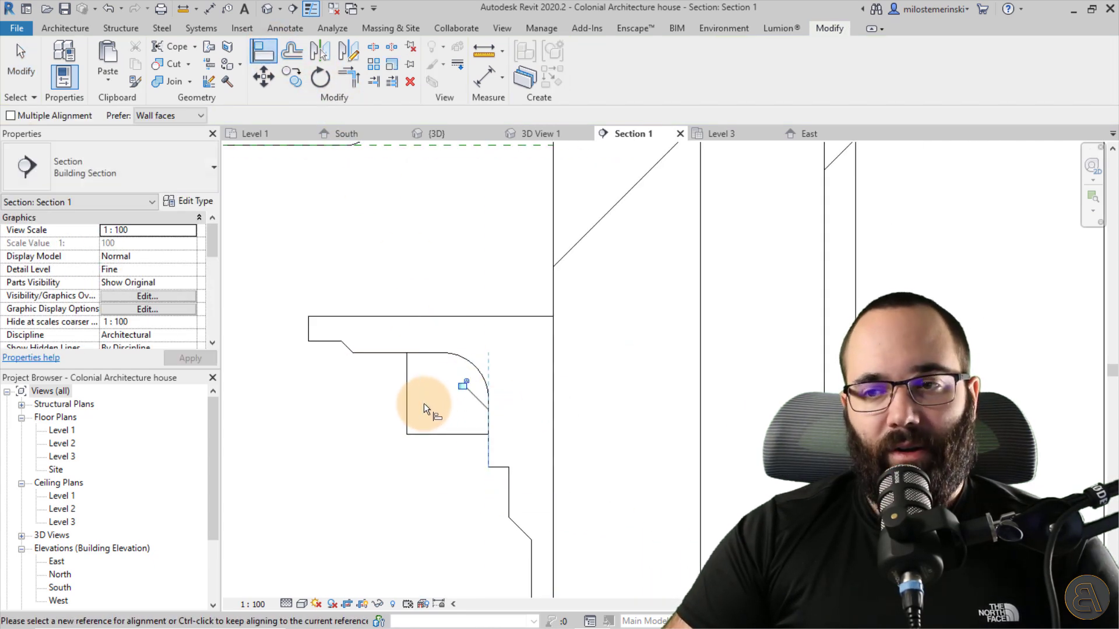
key(Escape)
key(Escape)
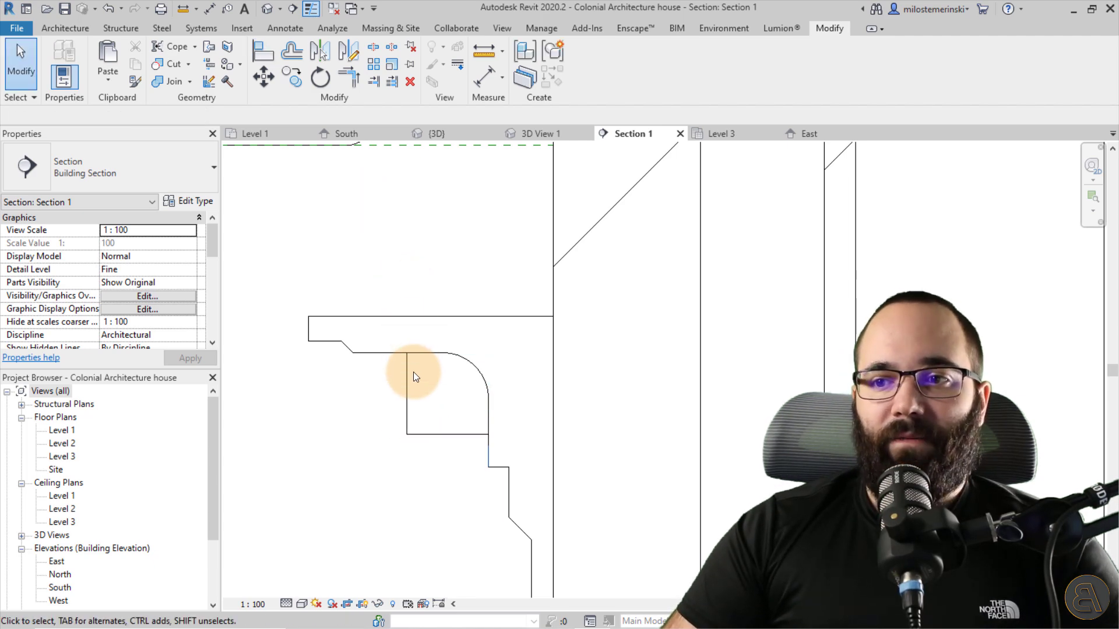
In the South elevation, align the small cube's left side with the left end of the cornice
click(414, 376)
click(362, 132)
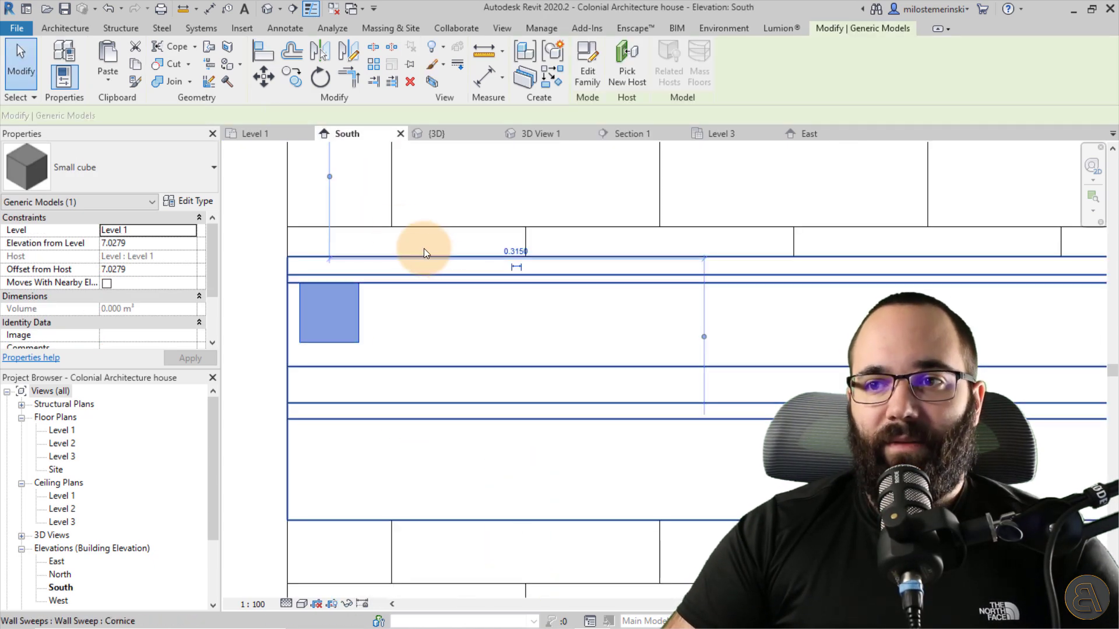
scroll(302, 274, down, 5)
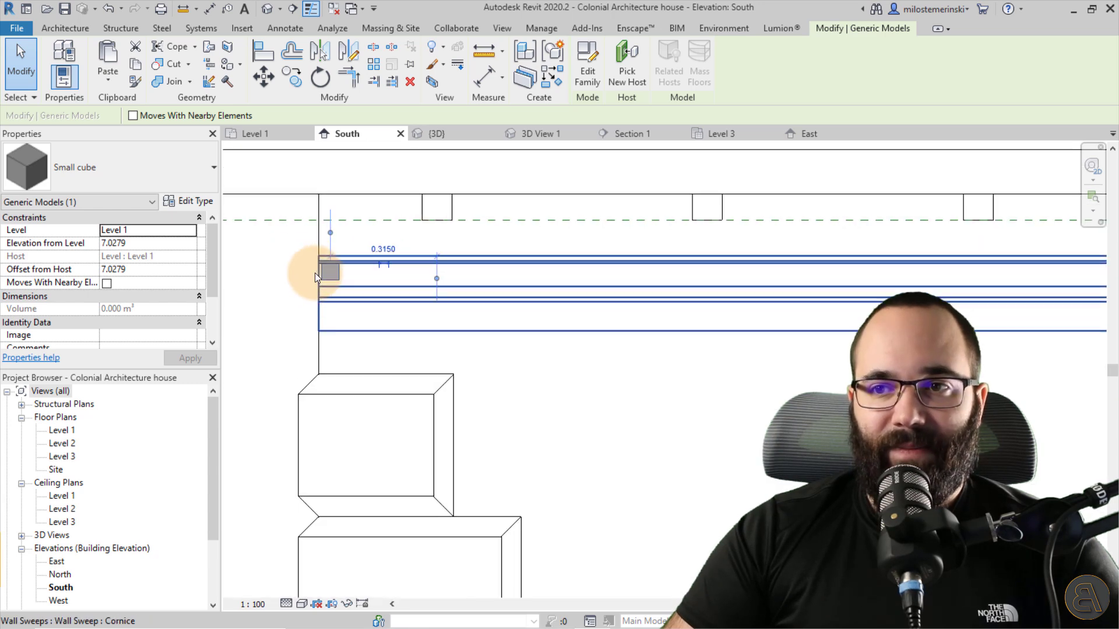
scroll(315, 273, up, 1)
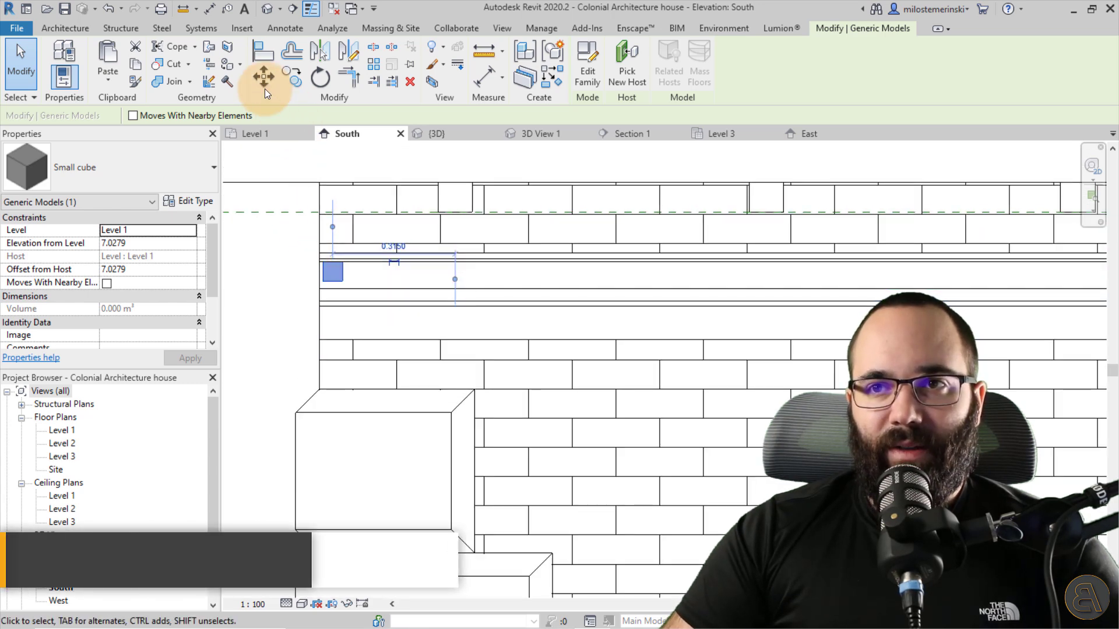
click(264, 55)
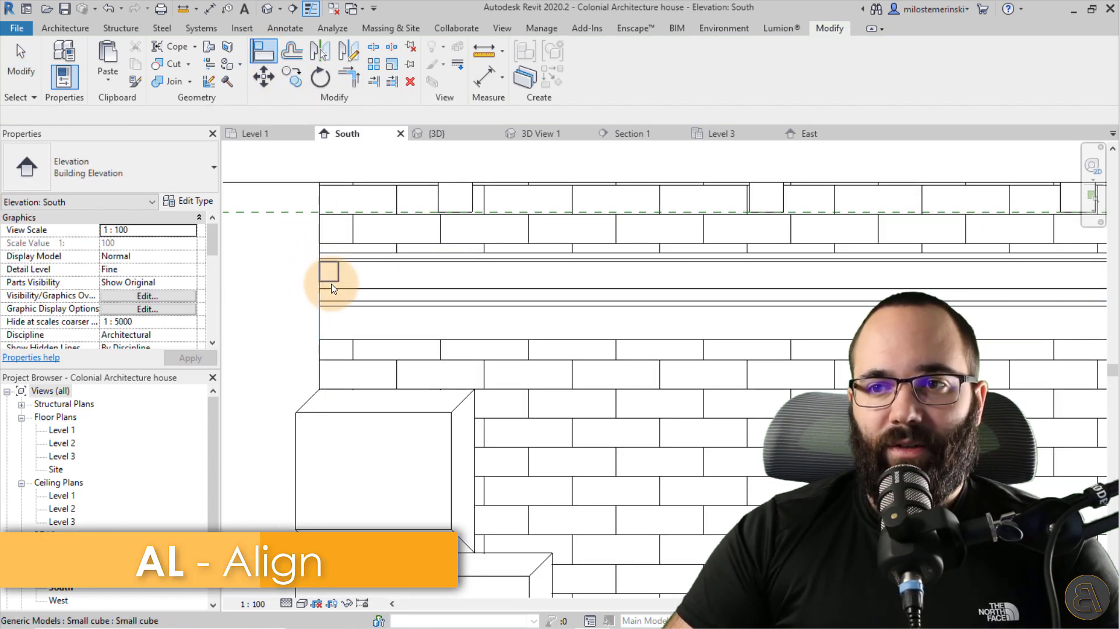
Array the small cube linearly as 100 grouped items, with the last at the cornice's right end, and dismiss the save reminder
click(333, 280)
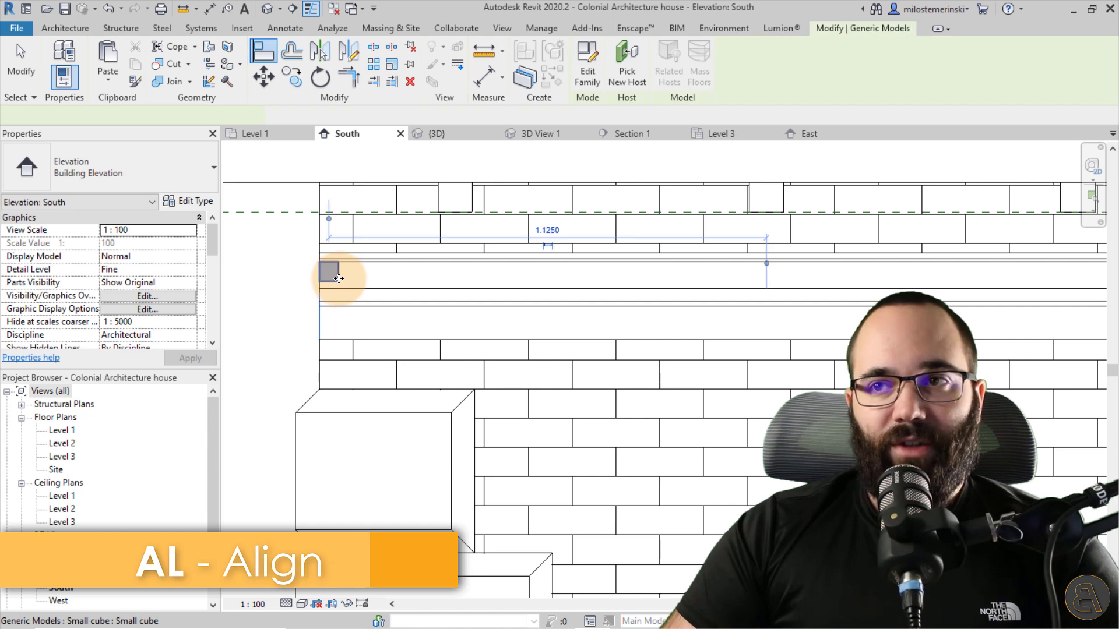
click(372, 66)
ctrl+click(382, 211)
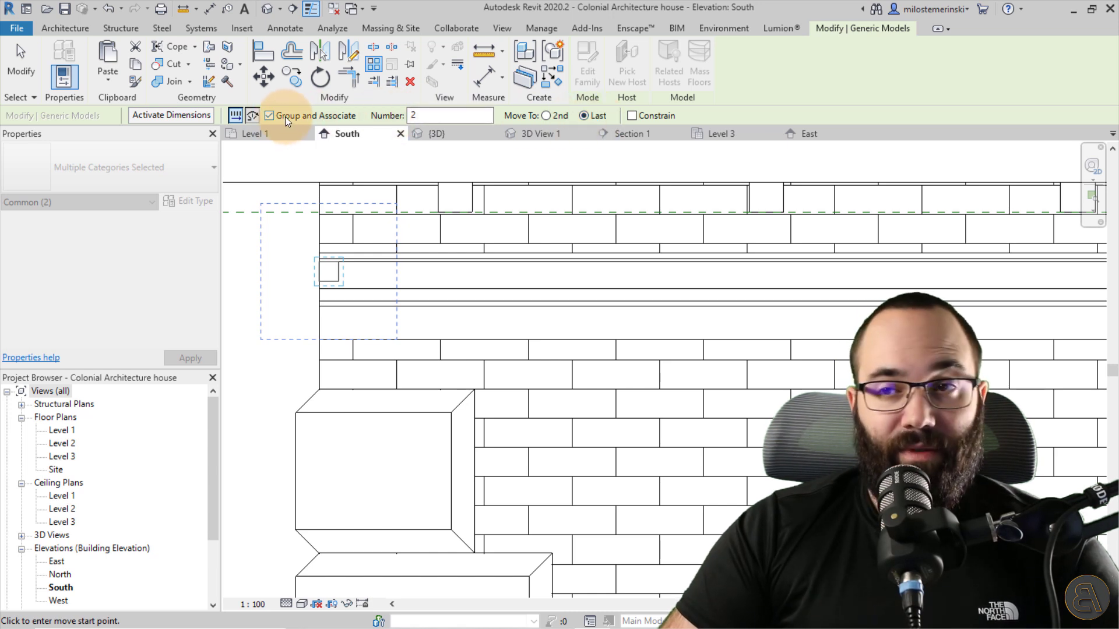
click(424, 115)
double_click(425, 116)
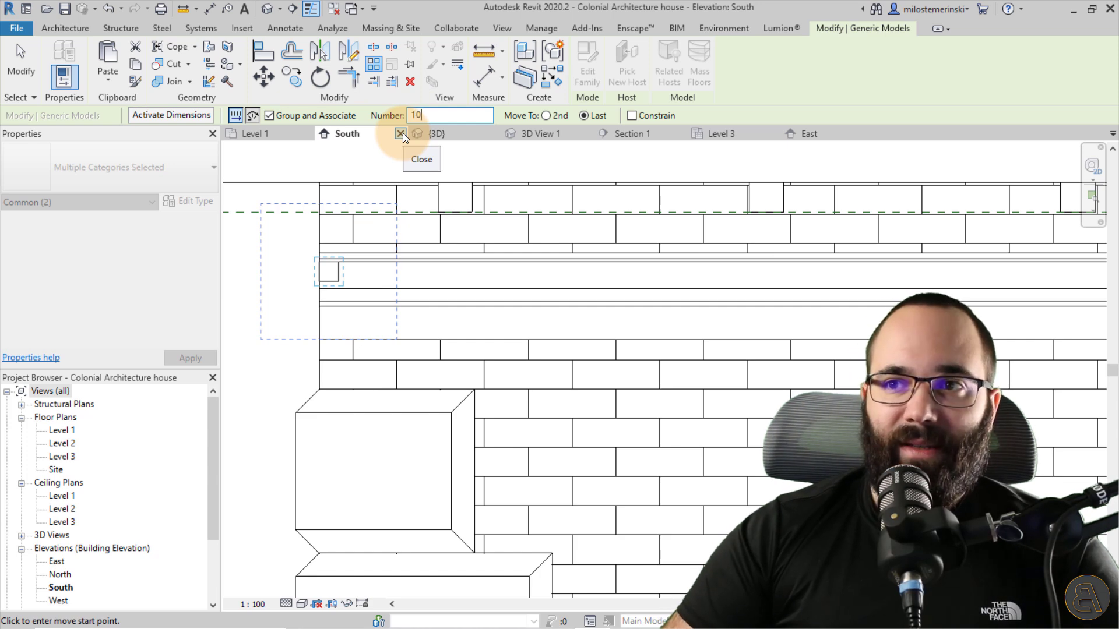
click(338, 266)
middle_drag(417, 270, 230, 326)
scroll(647, 352, up, 5)
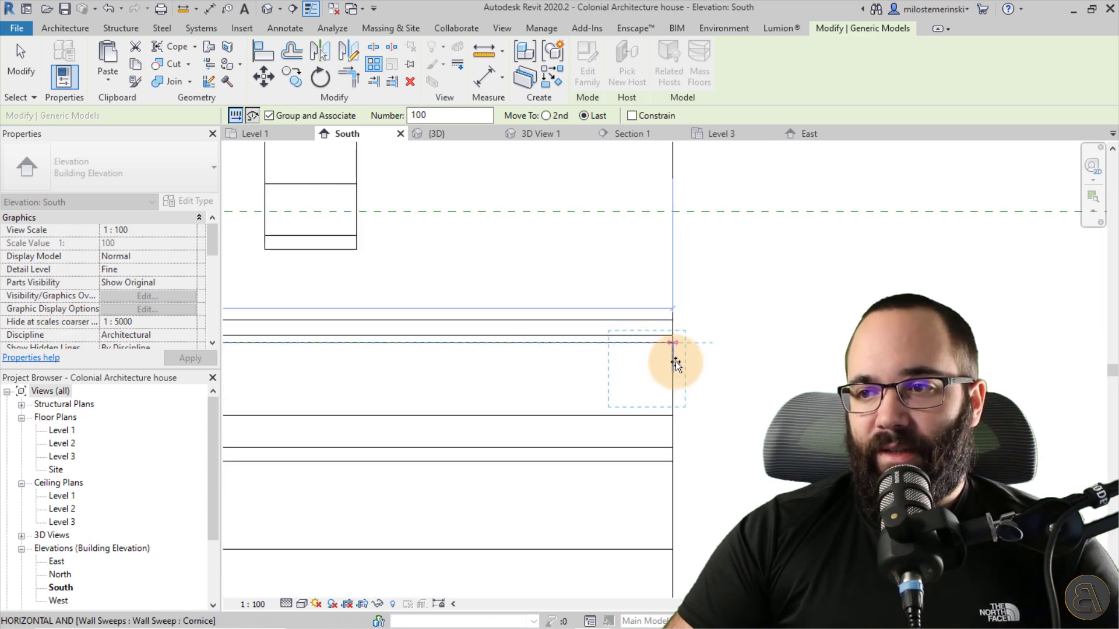
click(674, 345)
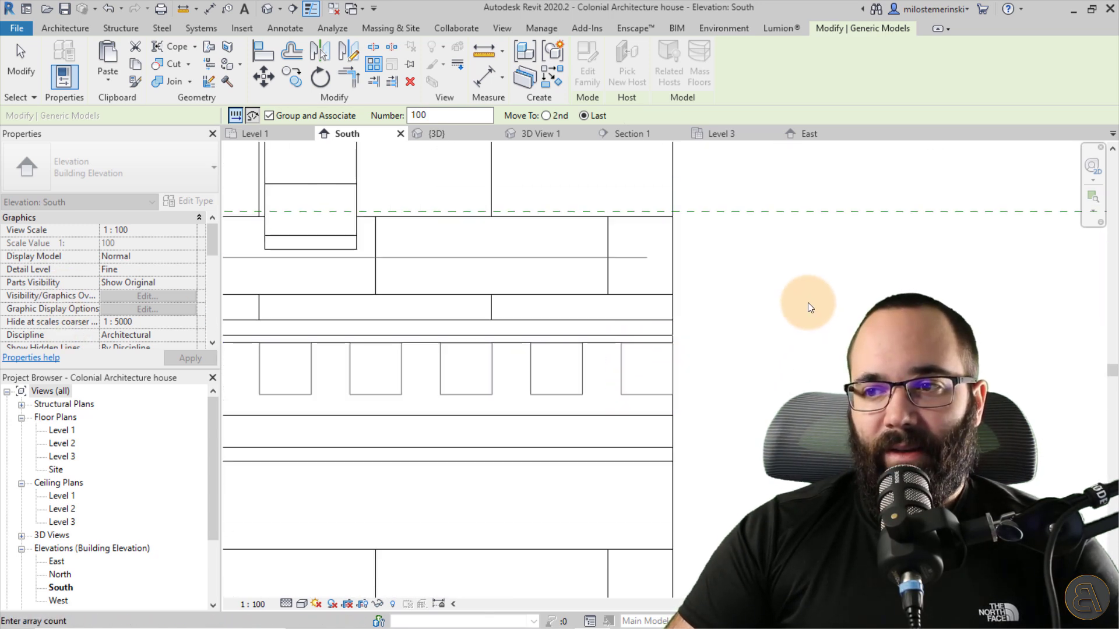
scroll(807, 302, down, 2)
scroll(808, 302, down, 3)
key(Escape)
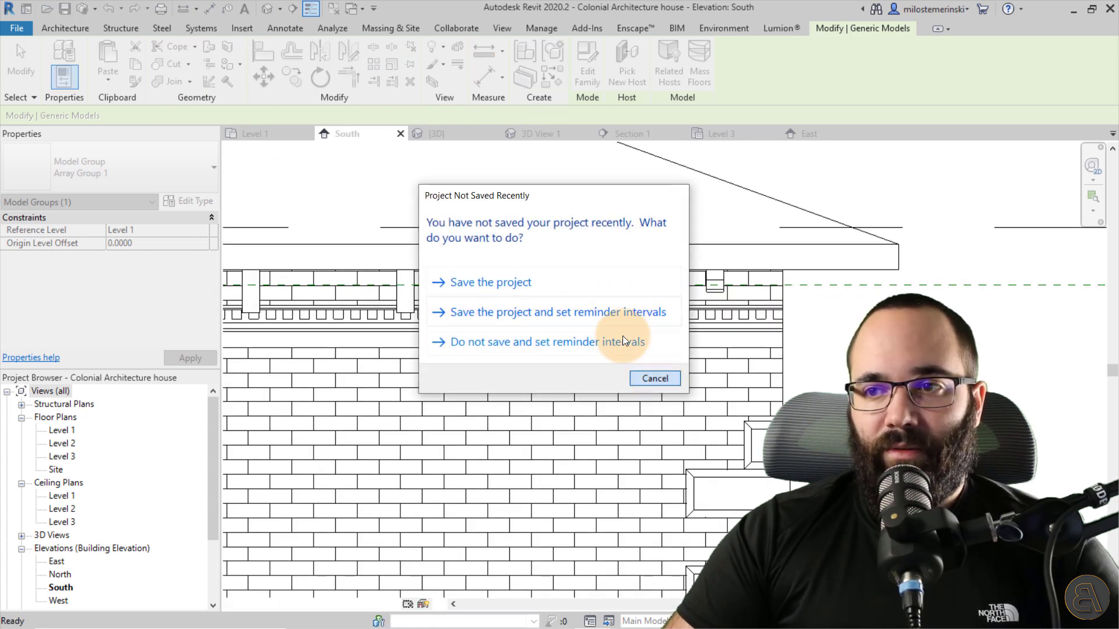
click(627, 341)
key(Escape)
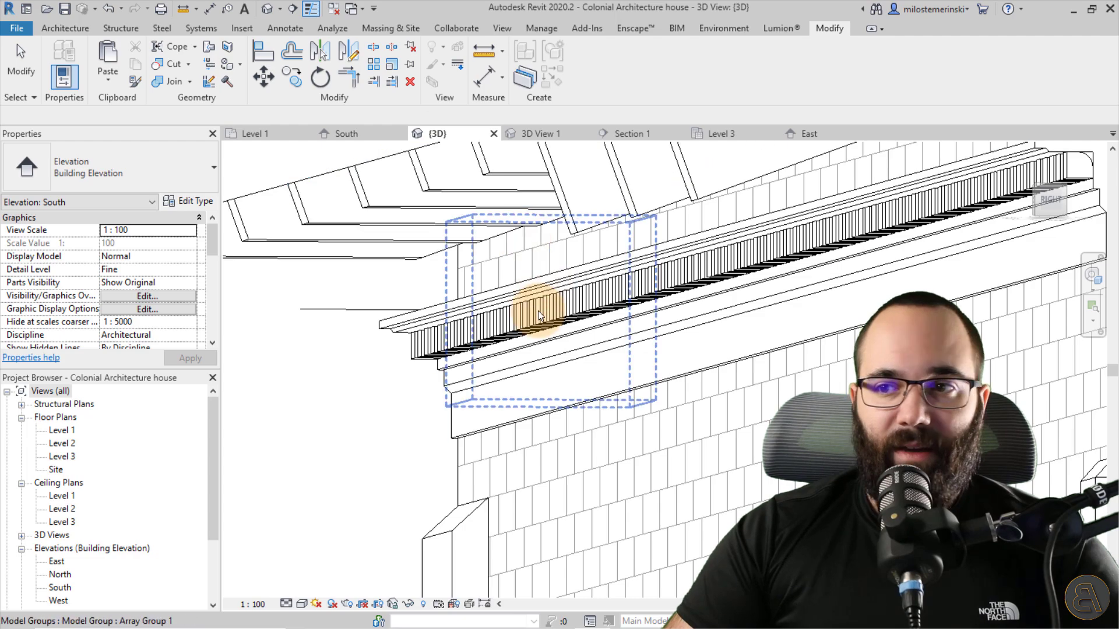
In the 3D view, set the item count of the cube array under the cornice to 80
mouse_move(462, 307)
shift+middle_down()
mouse_move(554, 330)
mouse_move(554, 304)
mouse_move(643, 301)
mouse_move(802, 332)
mouse_move(754, 294)
shift+middle_up()
scroll(657, 281, up, 5)
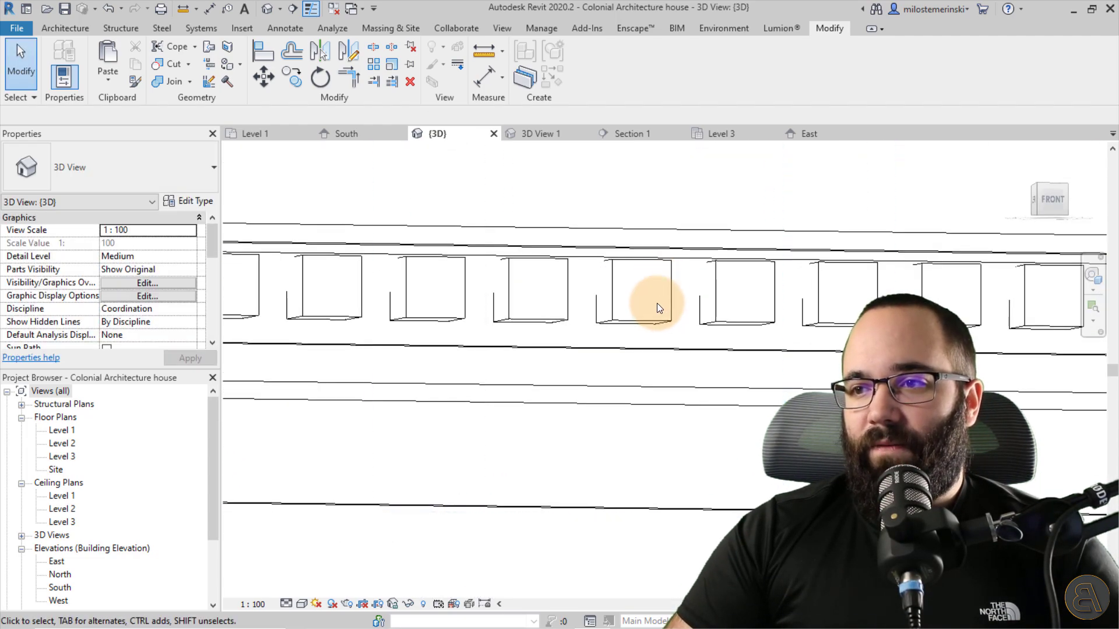
scroll(755, 321, down, 6)
shift+middle_drag(755, 325, 863, 291)
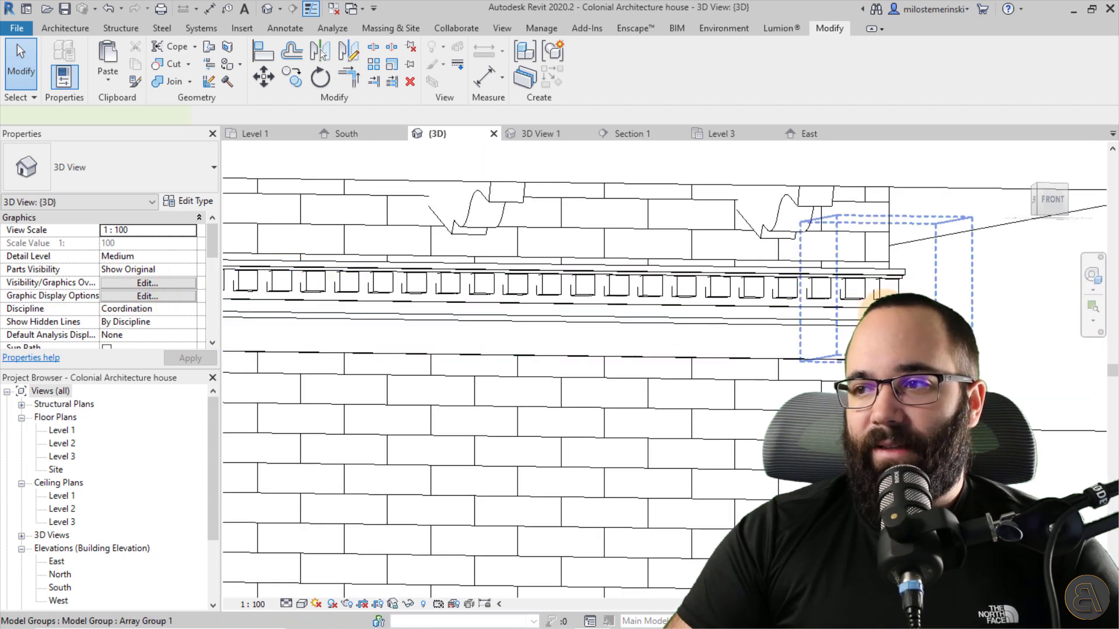
click(862, 291)
scroll(862, 291, down, 5)
click(520, 273)
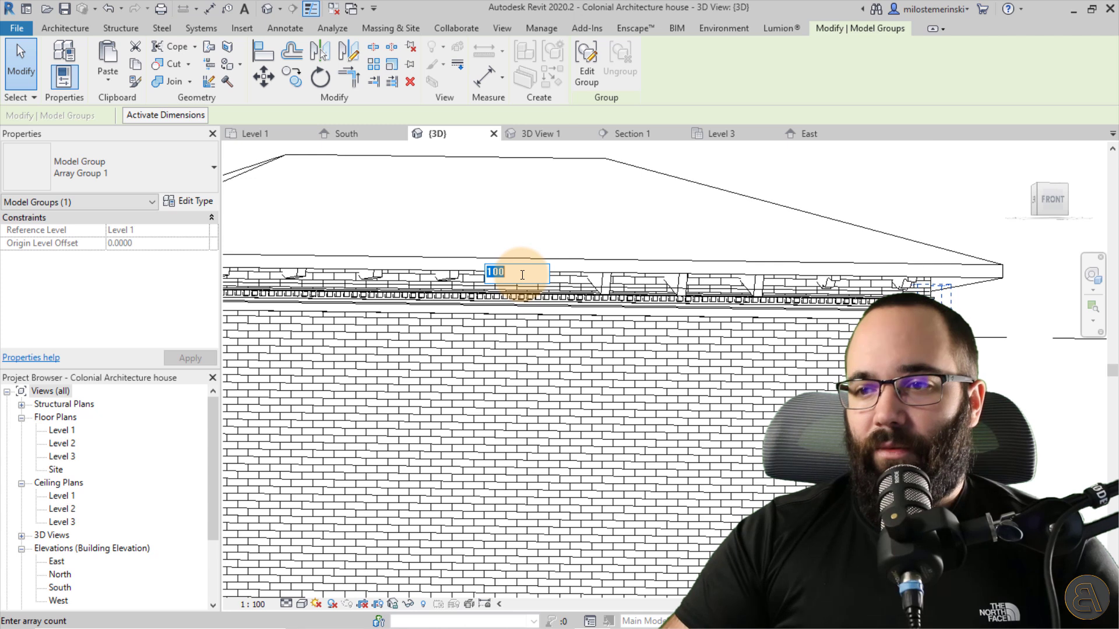
text(80)
key(Return)
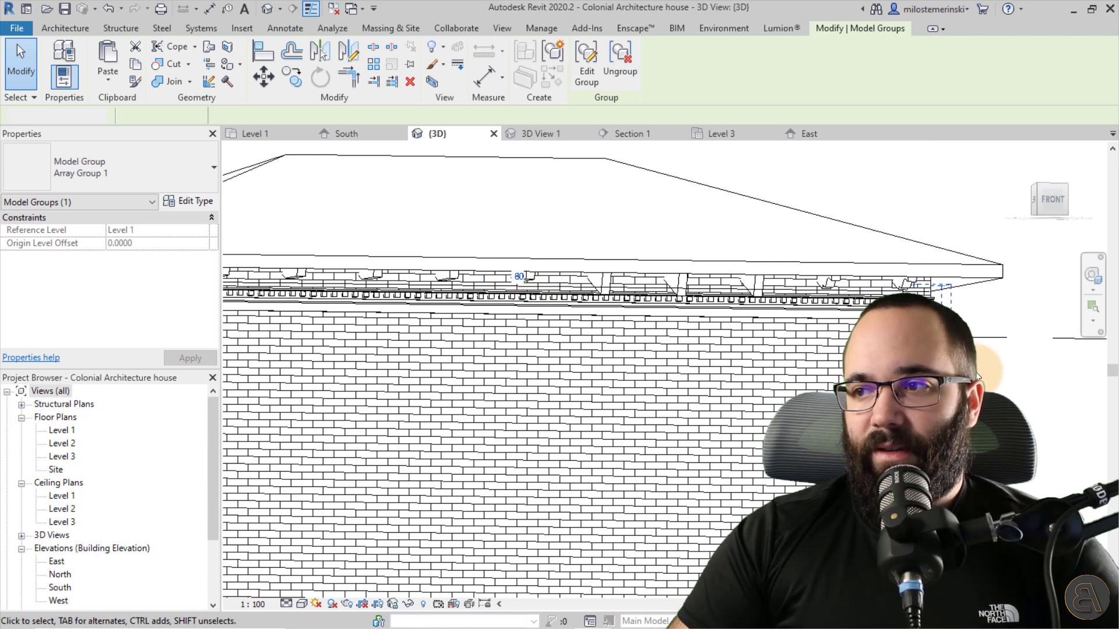
key(Escape)
Examine the cube spacing at the cornice end, the arched window group and the corner stones in the 3D view
scroll(1002, 295, up, 6)
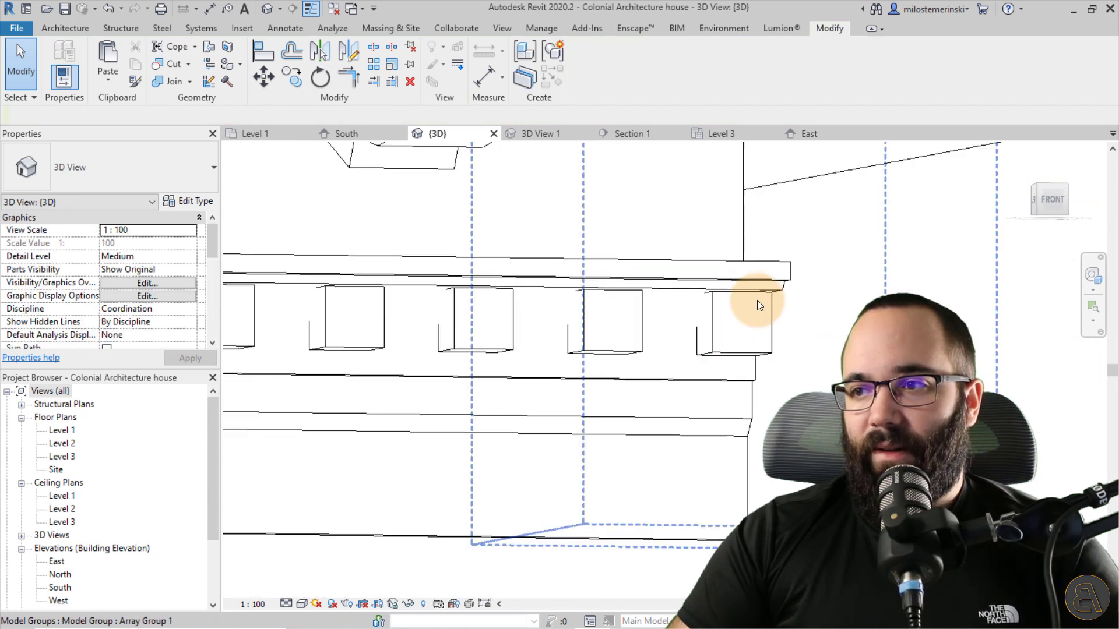
scroll(757, 300, up, 3)
middle_drag(741, 317, 802, 327)
scroll(765, 296, up, 5)
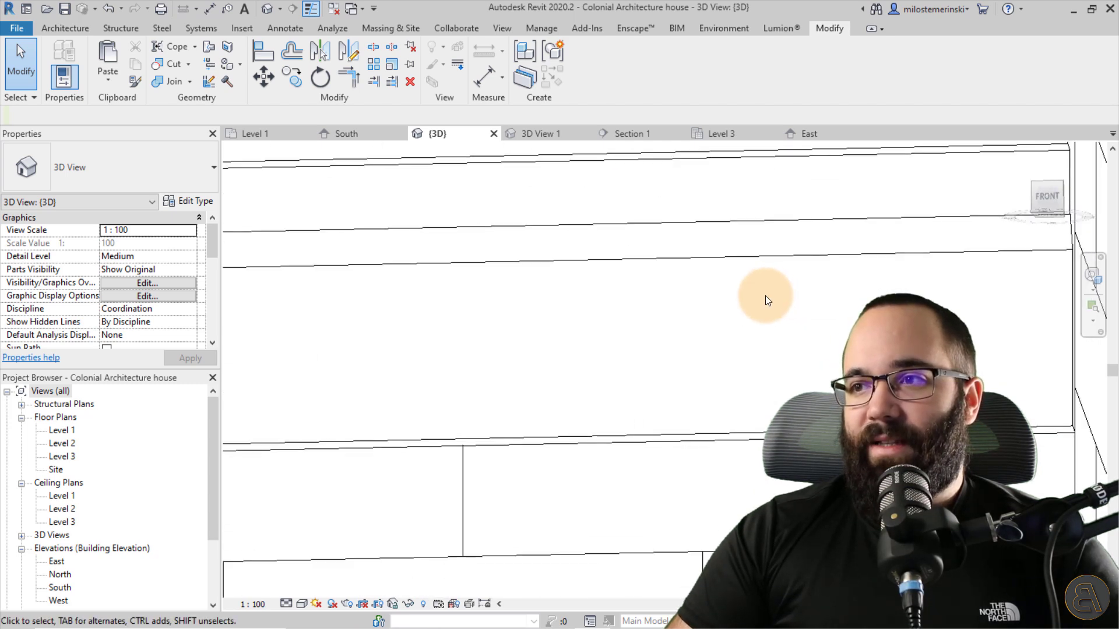
scroll(641, 341, down, 6)
shift+middle_drag(641, 341, 401, 381)
scroll(373, 364, up, 3)
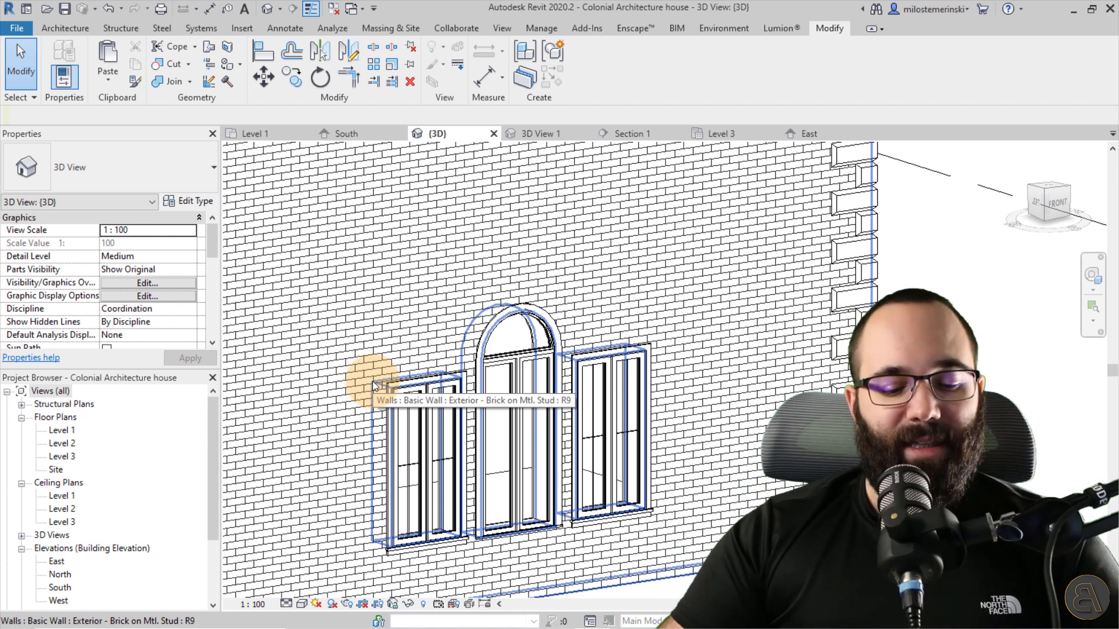
scroll(493, 331, down, 3)
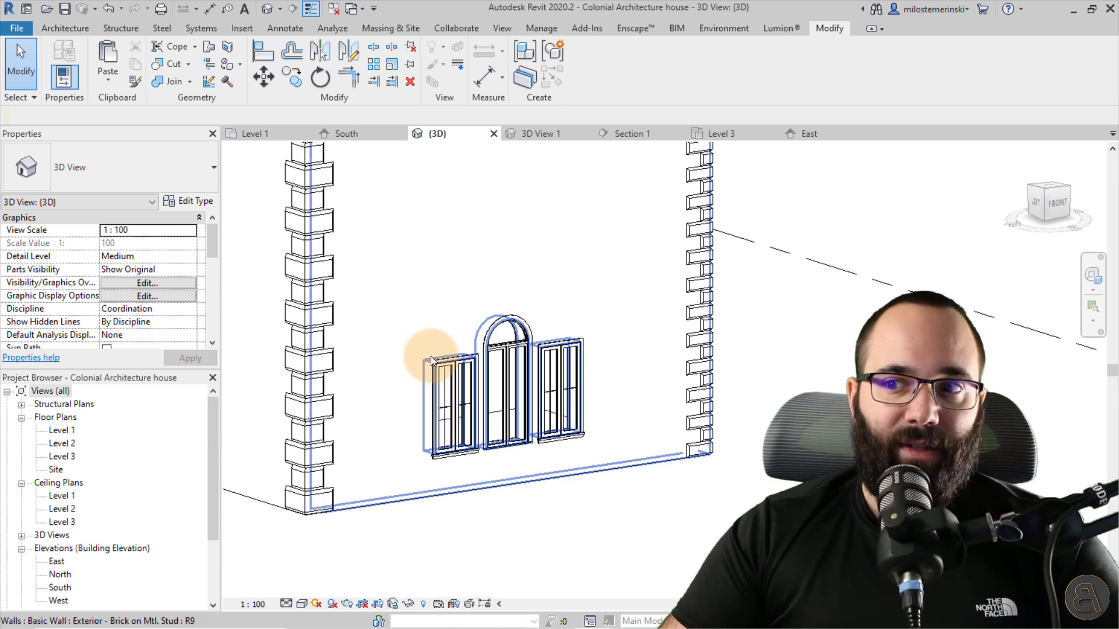
scroll(431, 359, up, 1)
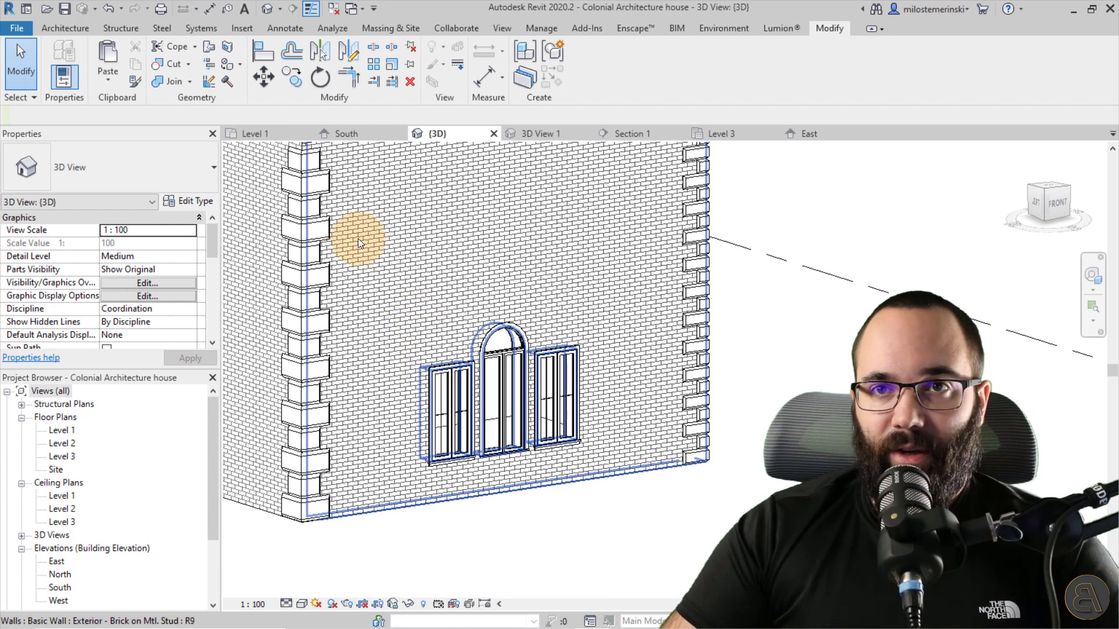
click(290, 150)
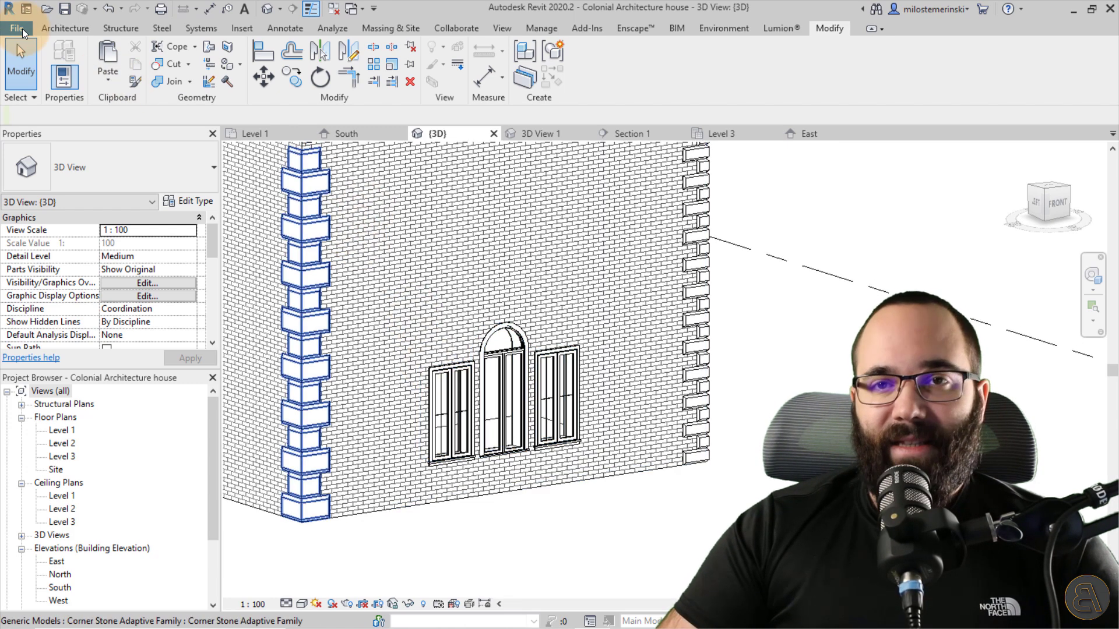
Create a new family from the Metric Generic Model wall based template
click(21, 29)
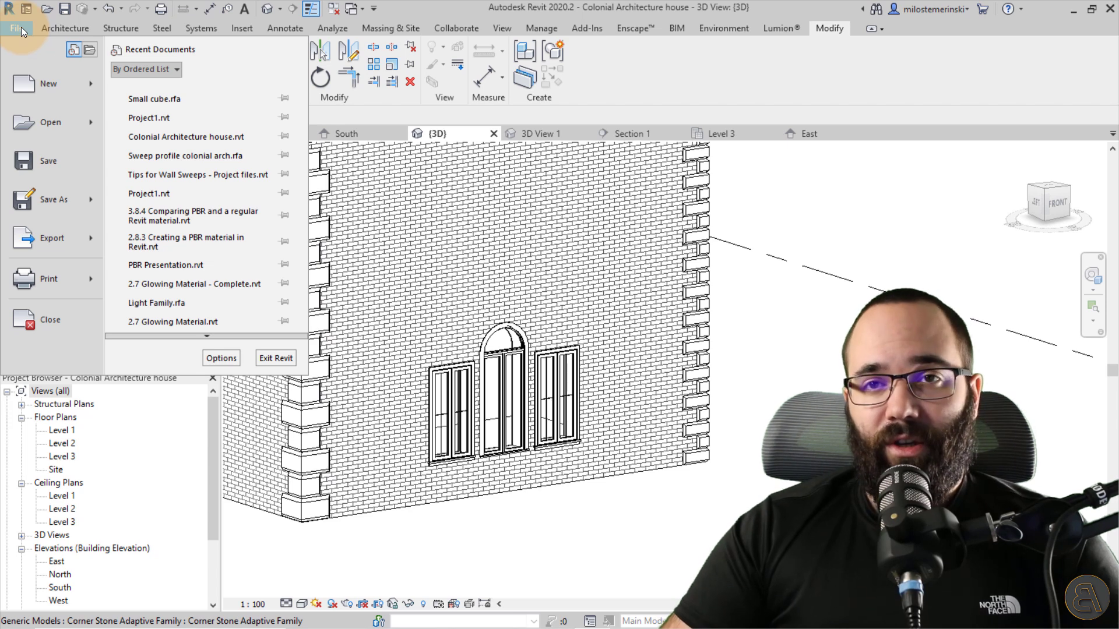
mouse_move(68, 88)
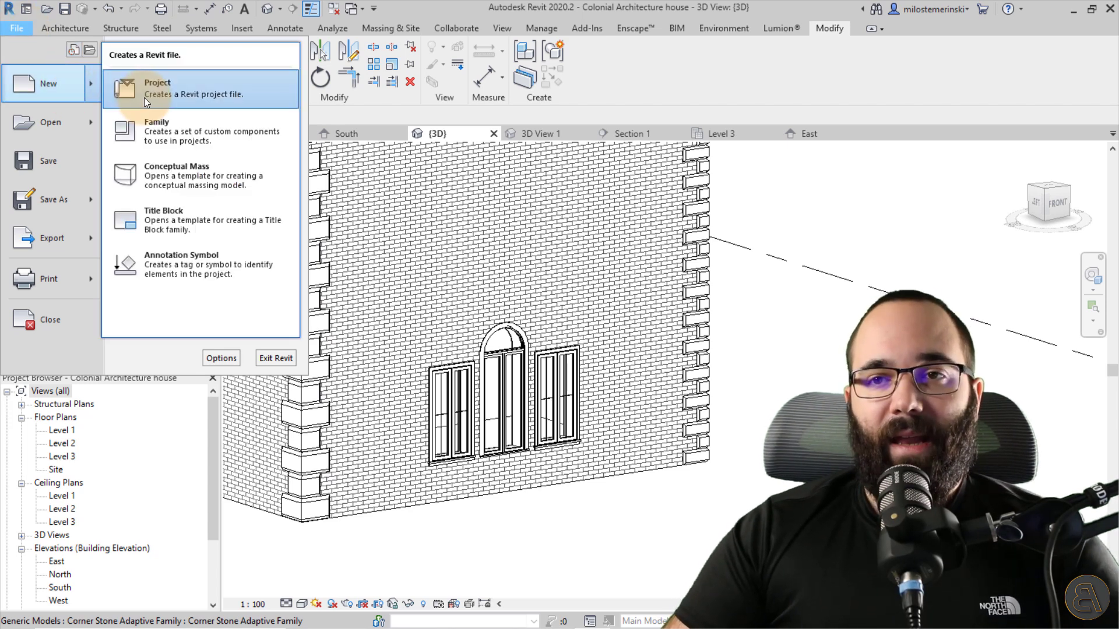
click(157, 130)
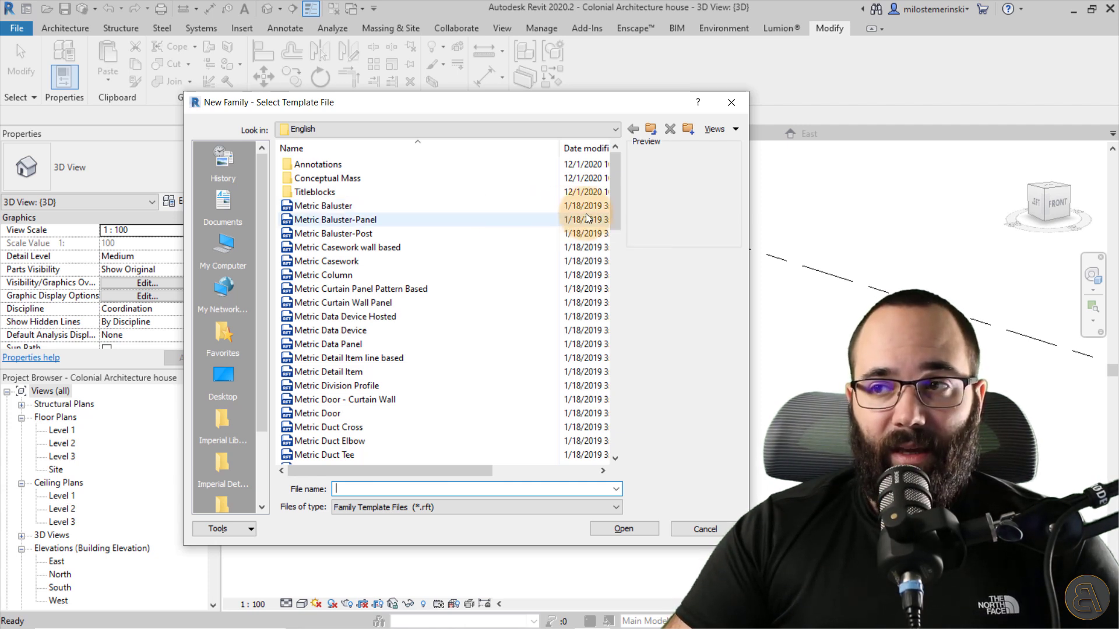
drag(614, 199, 627, 303)
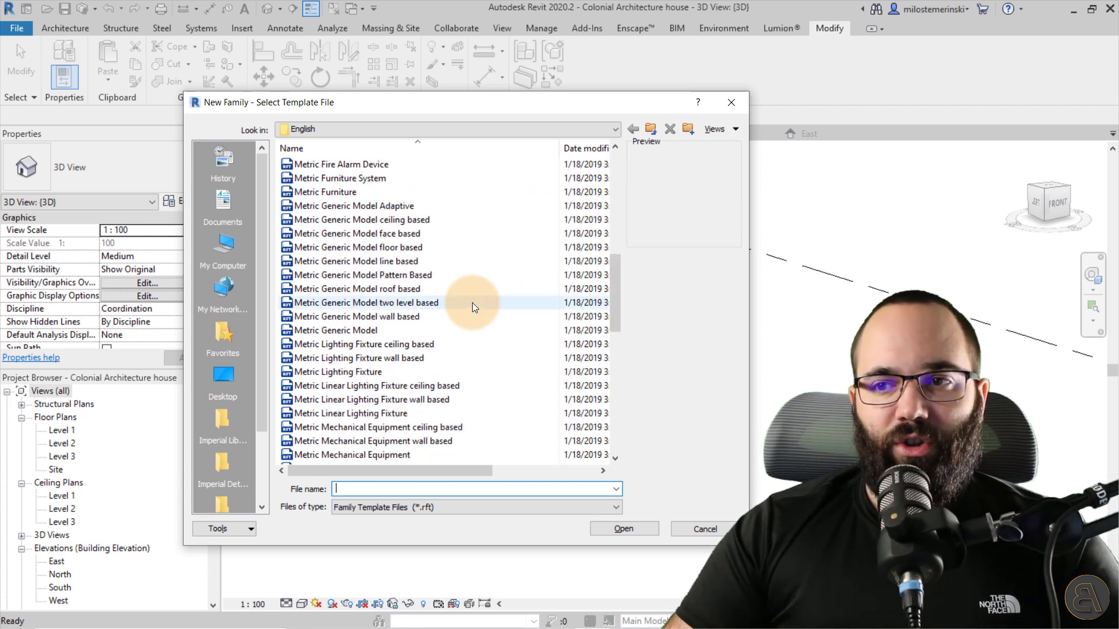
click(398, 319)
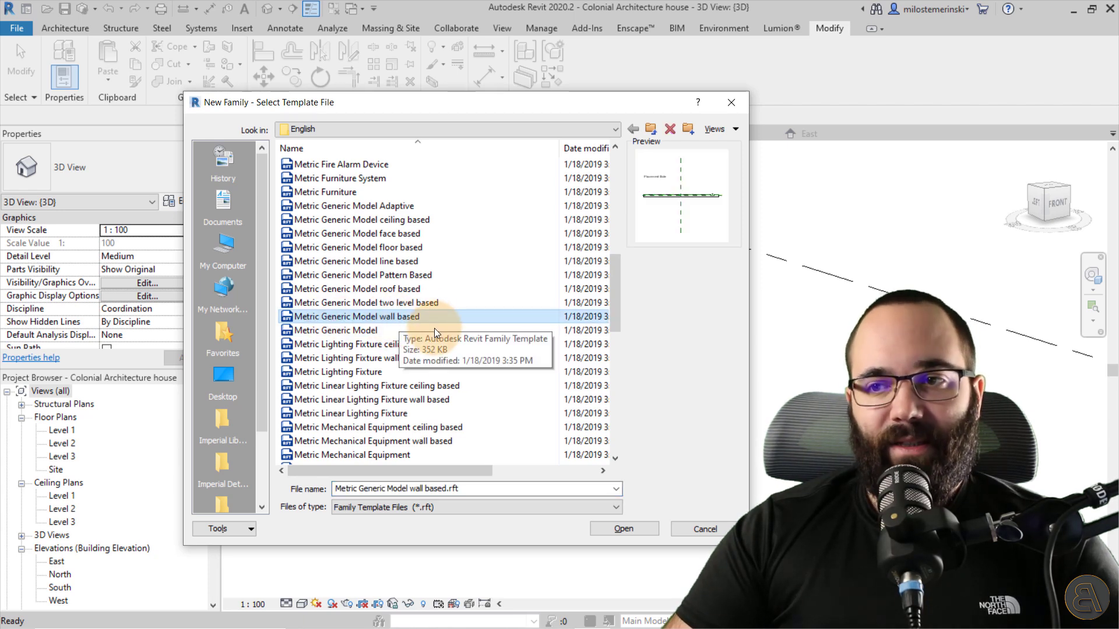
click(623, 529)
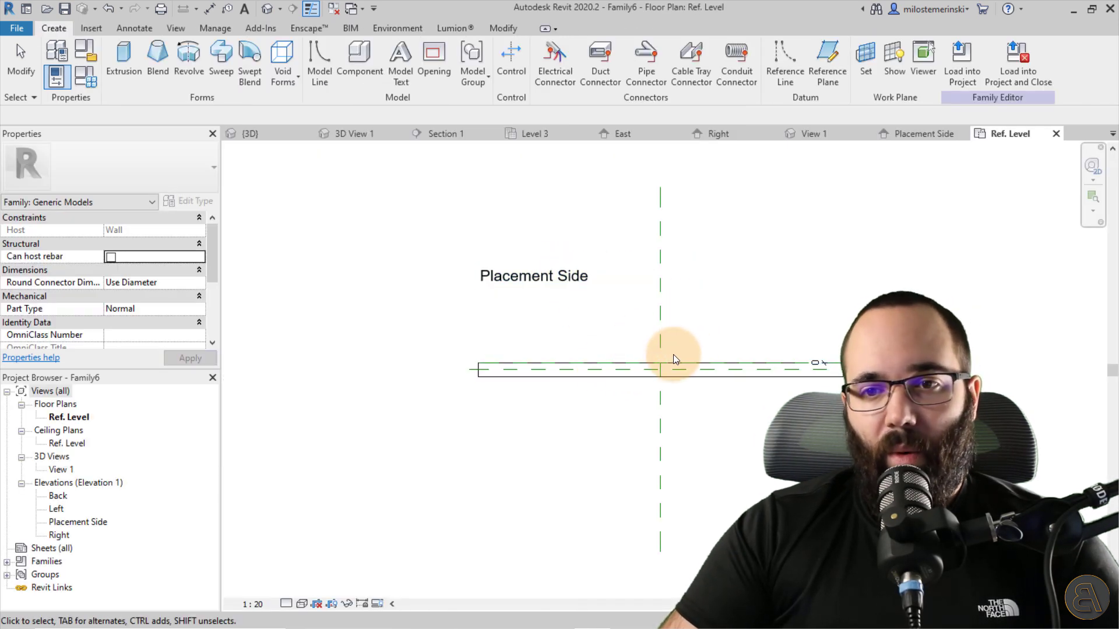
In the Placement Side elevation, start an extrusion and pick the wall face as its work plane
double_click(75, 523)
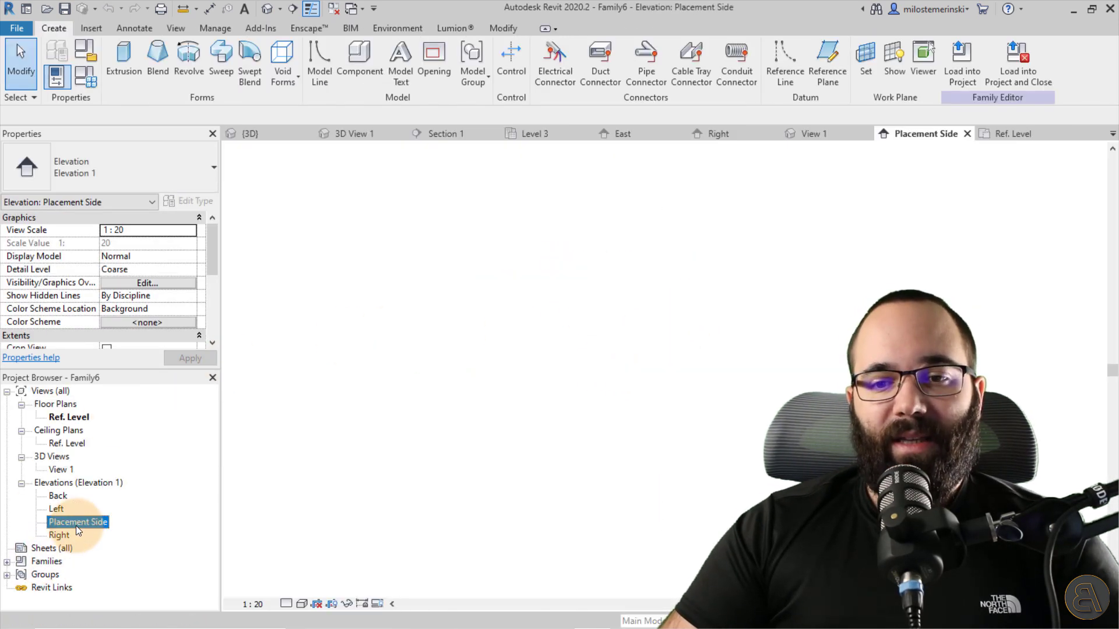
middle_drag(632, 381, 529, 375)
scroll(496, 355, up, 2)
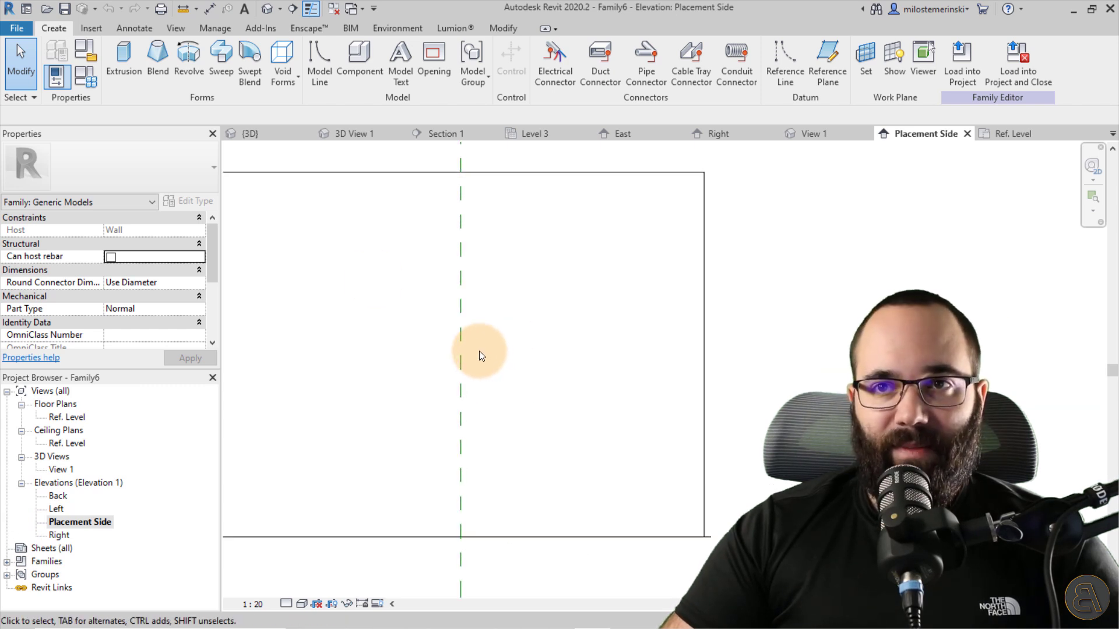
click(121, 71)
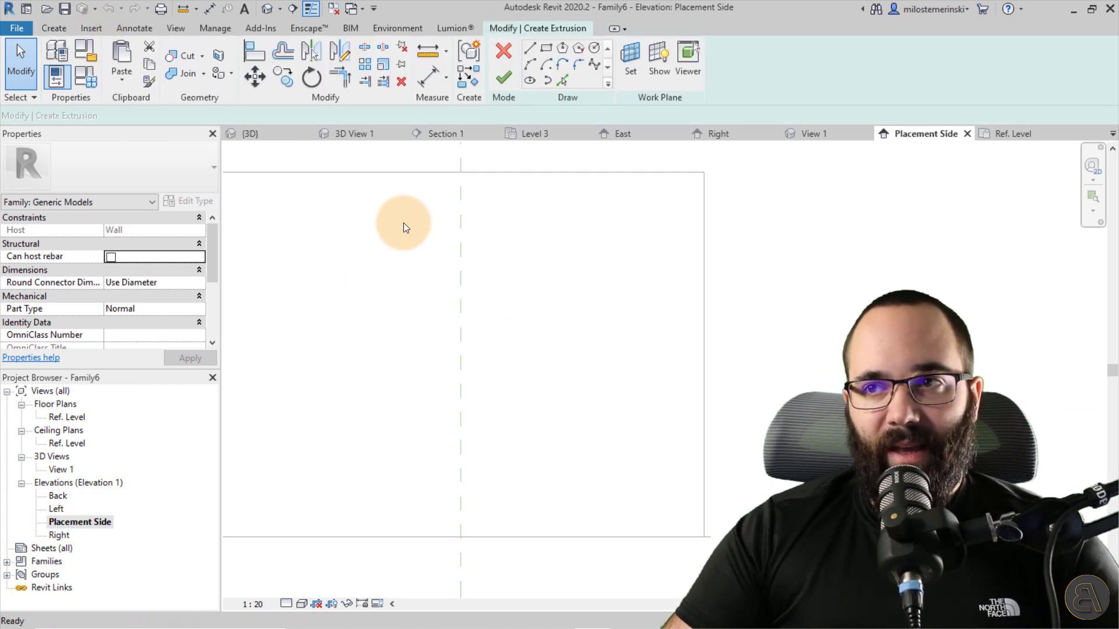
click(634, 75)
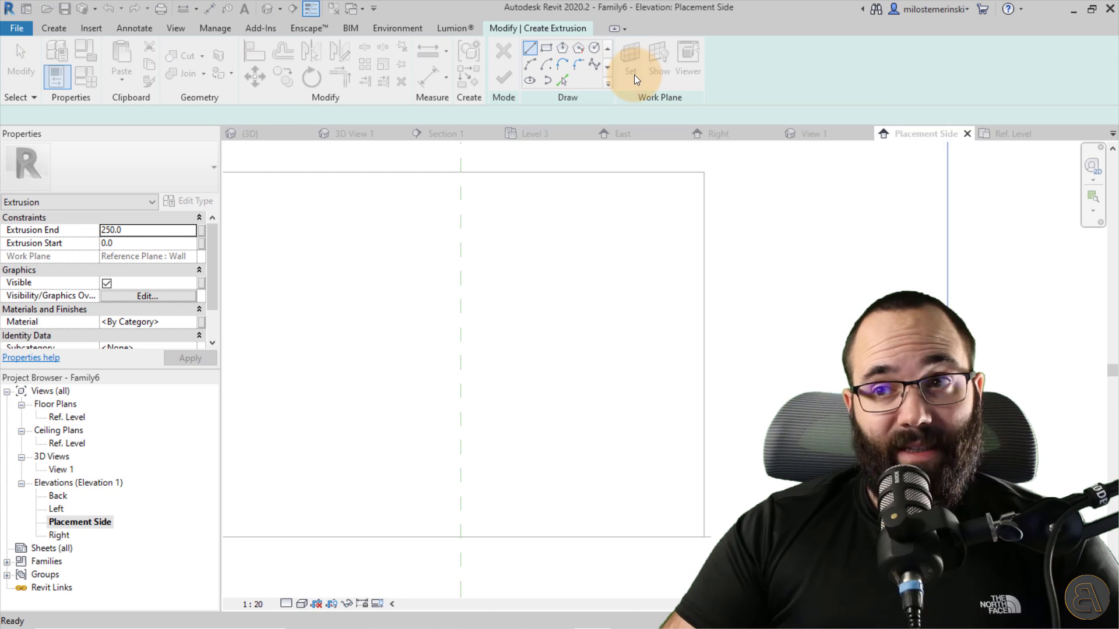
click(192, 289)
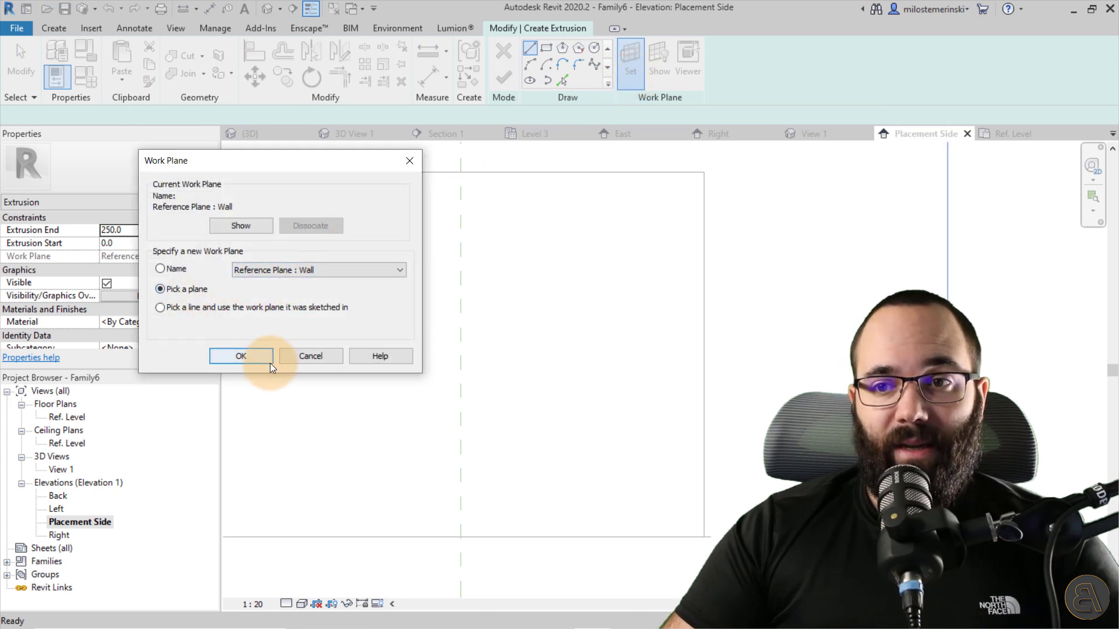
click(242, 356)
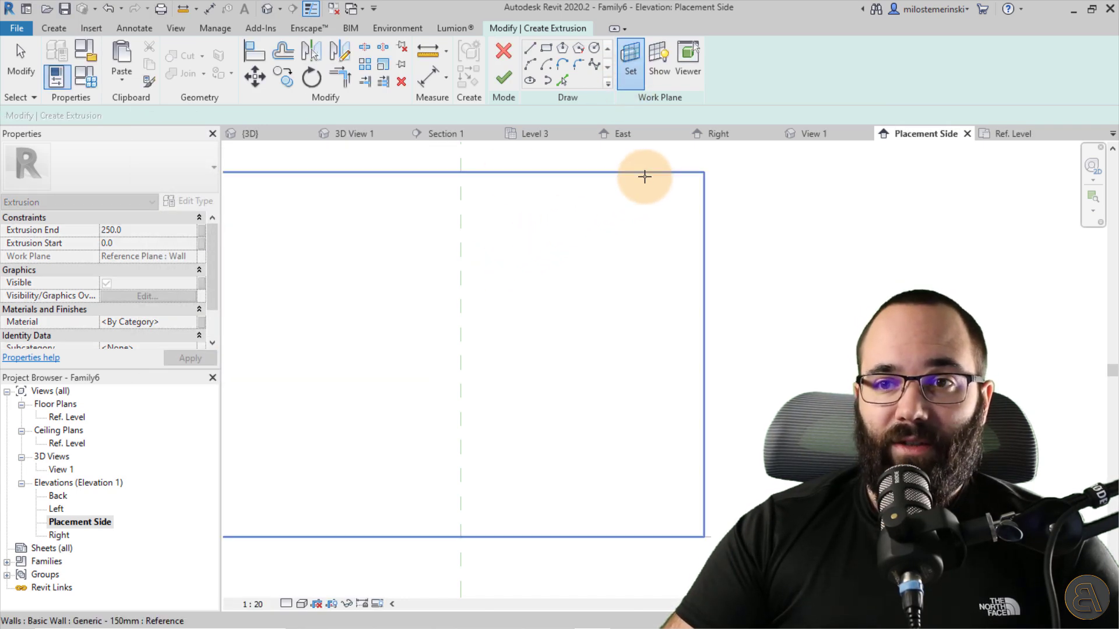
click(644, 177)
middle_drag(550, 232, 639, 235)
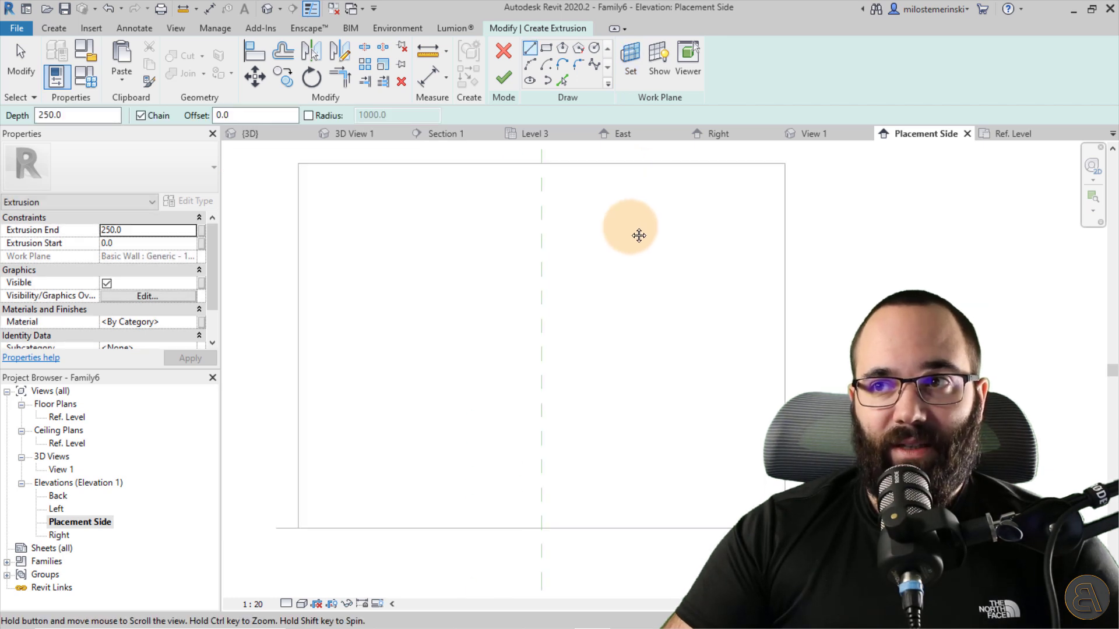
Sketch a rectangle about 1200 mm wide and 180 mm high across the centre reference plane
click(546, 48)
click(471, 342)
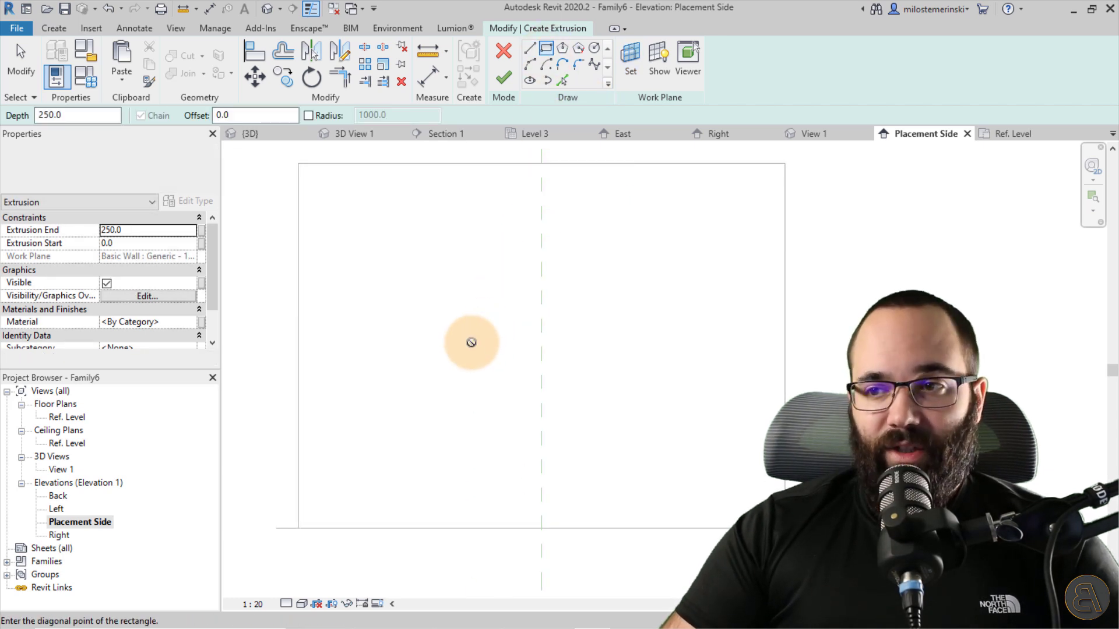
click(616, 363)
key(Escape)
key(Escape)
scroll(554, 338, up, 4)
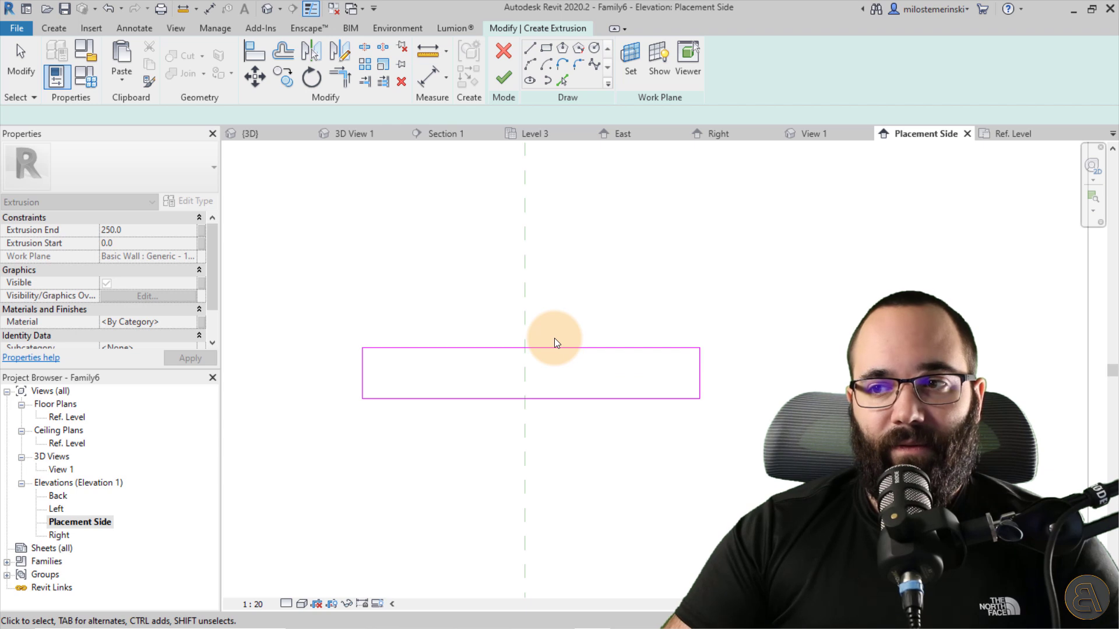
Place the rectangle's left edge 600 mm from the centre reference plane
click(334, 382)
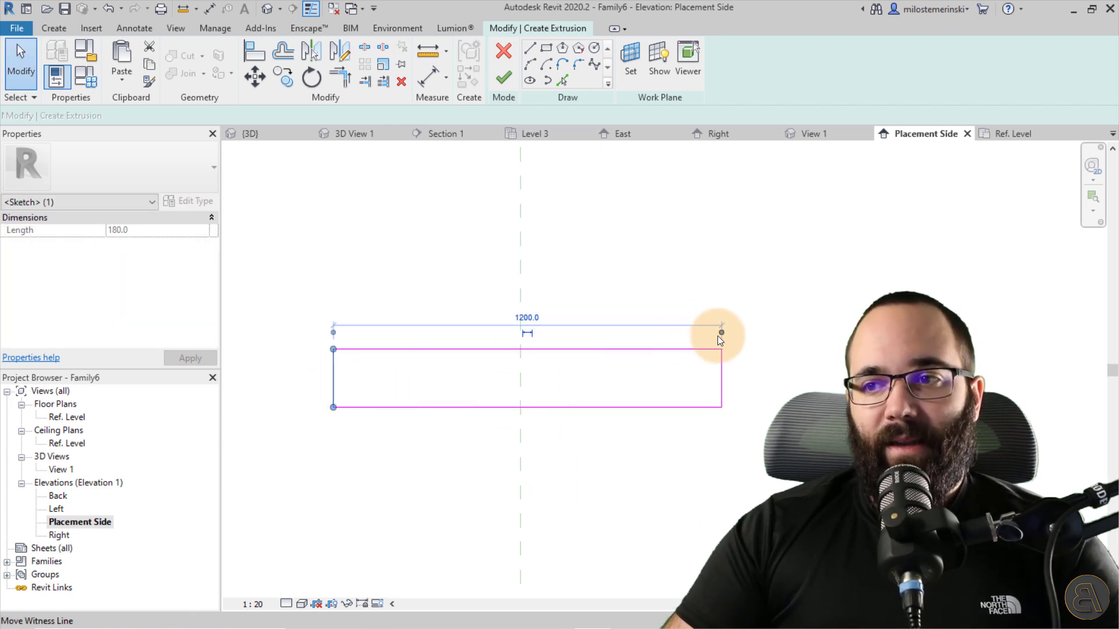
drag(705, 333, 520, 292)
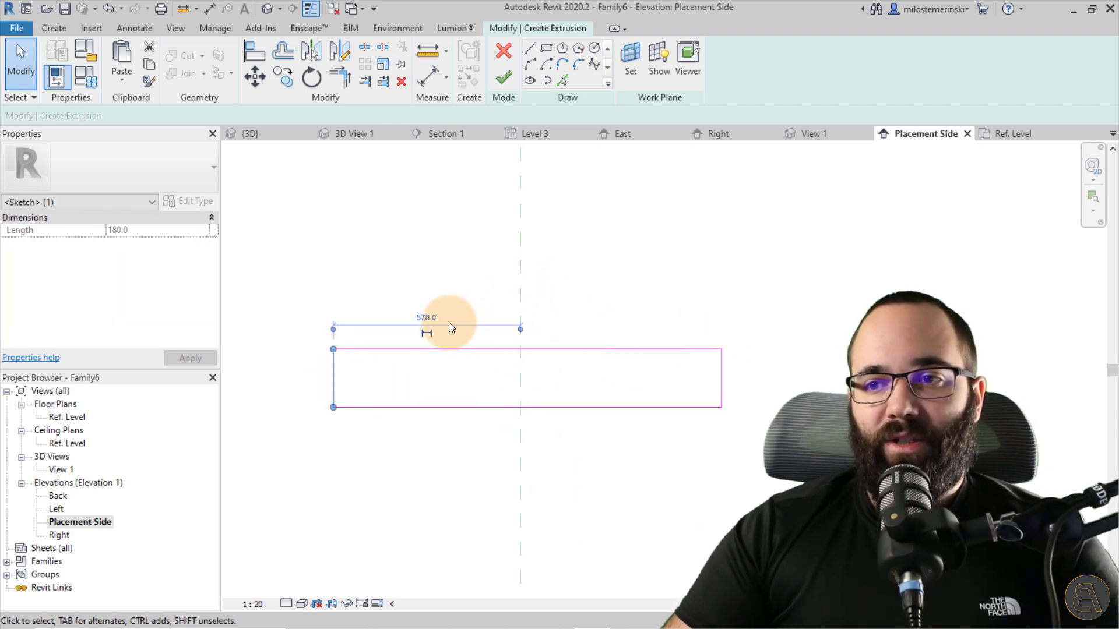
text(600)
key(Return)
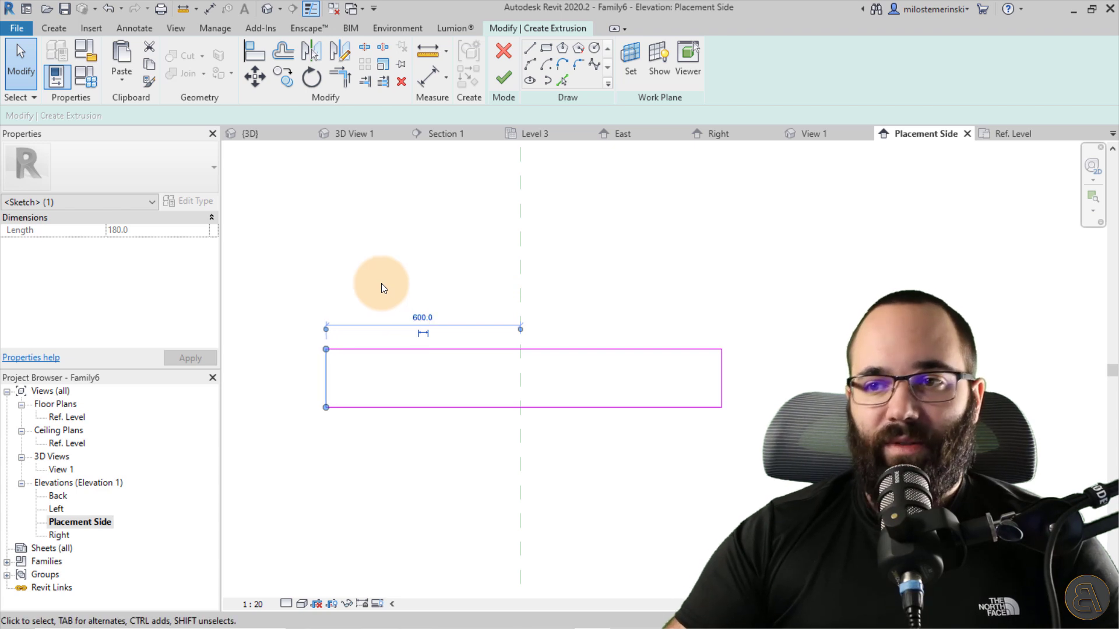
Set the rectangle's overall width to 1200 mm by adjusting its right edge
click(721, 386)
click(531, 426)
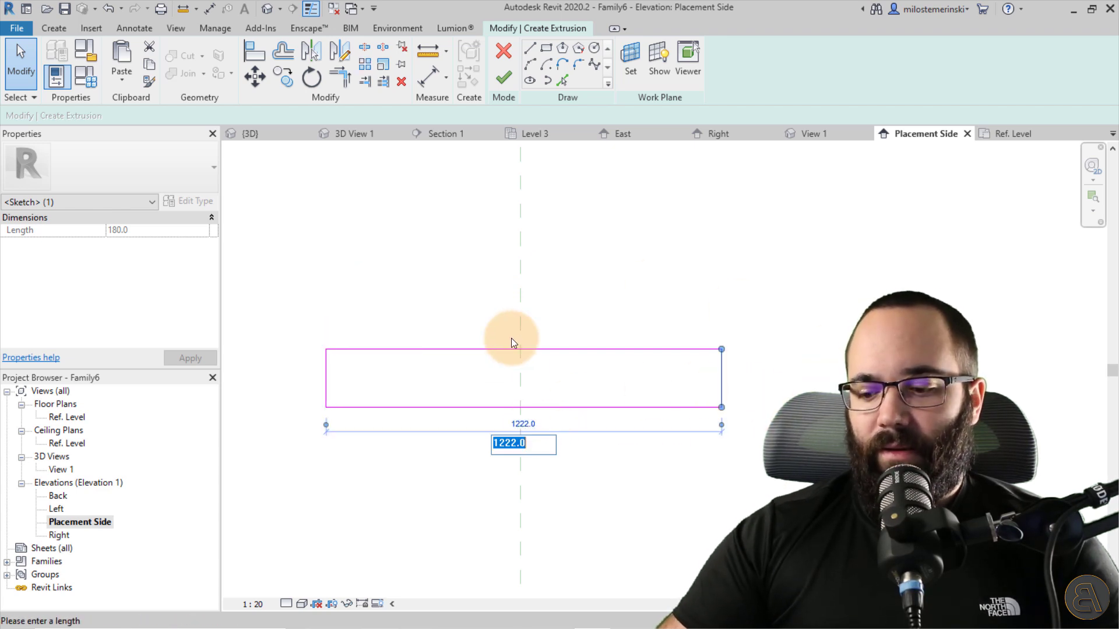
text(1800)
key(BackSpace)
key(BackSpace)
key(BackSpace)
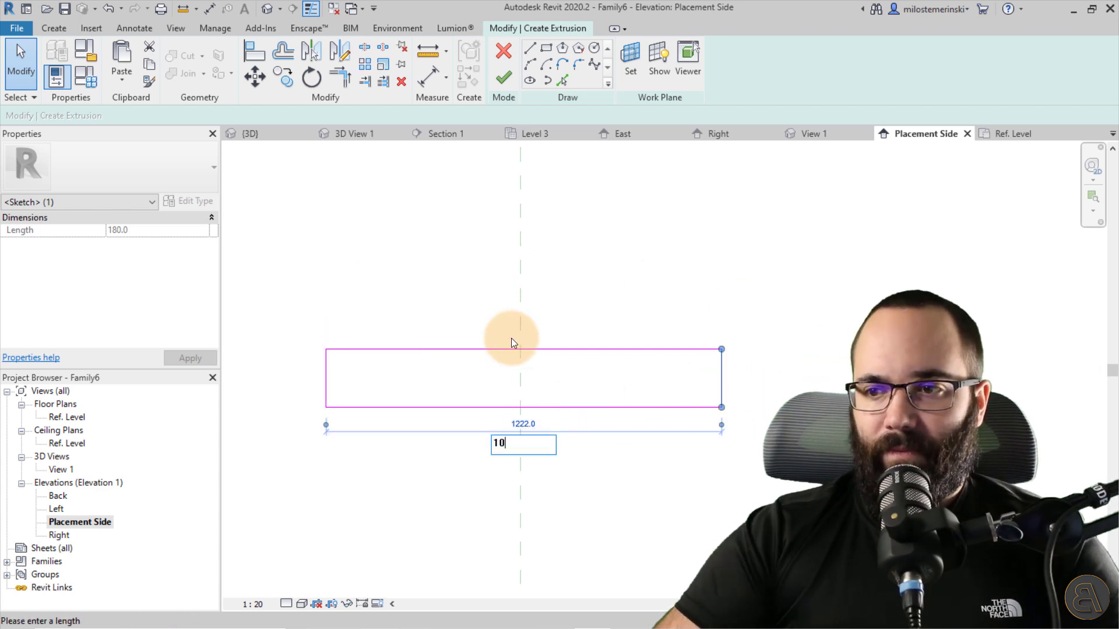
text(200)
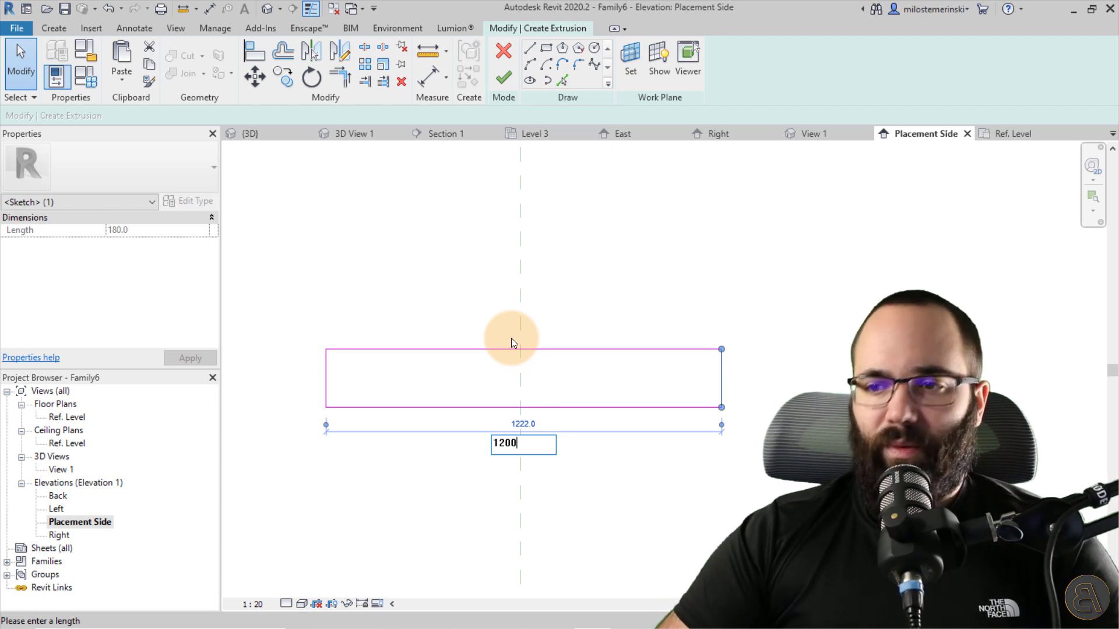
key(Return)
click(574, 293)
scroll(572, 316, down, 2)
middle_drag(573, 316, 527, 270)
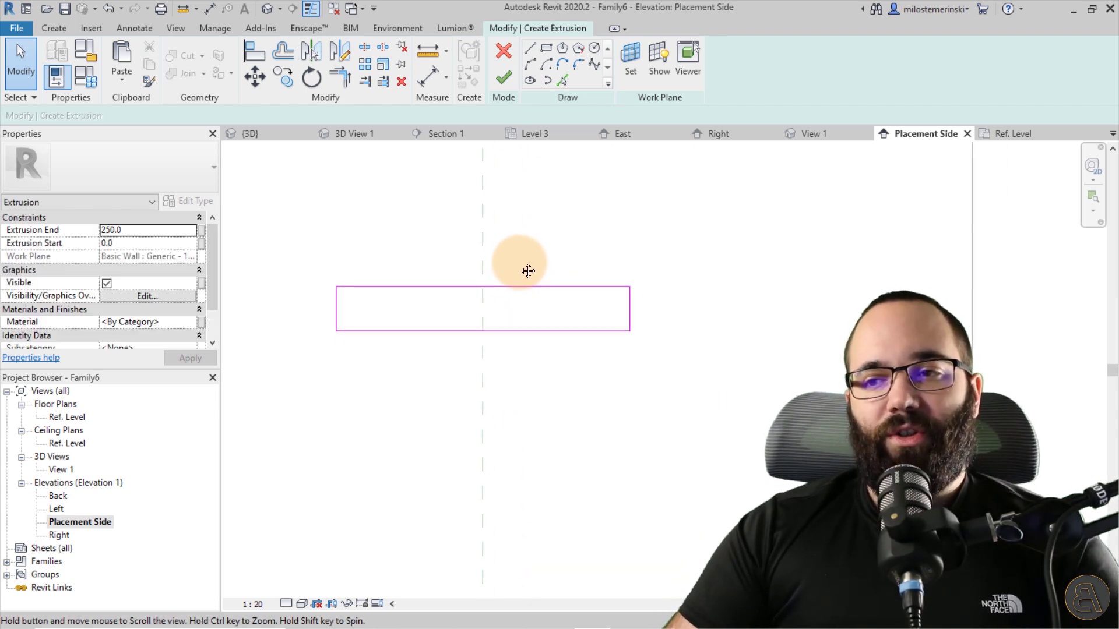
scroll(479, 262, up, 2)
Sketch the left half of a tapered keystone up to the centre plane, with a slanted side about 240 mm long and horizontal top and bottom edges
click(529, 49)
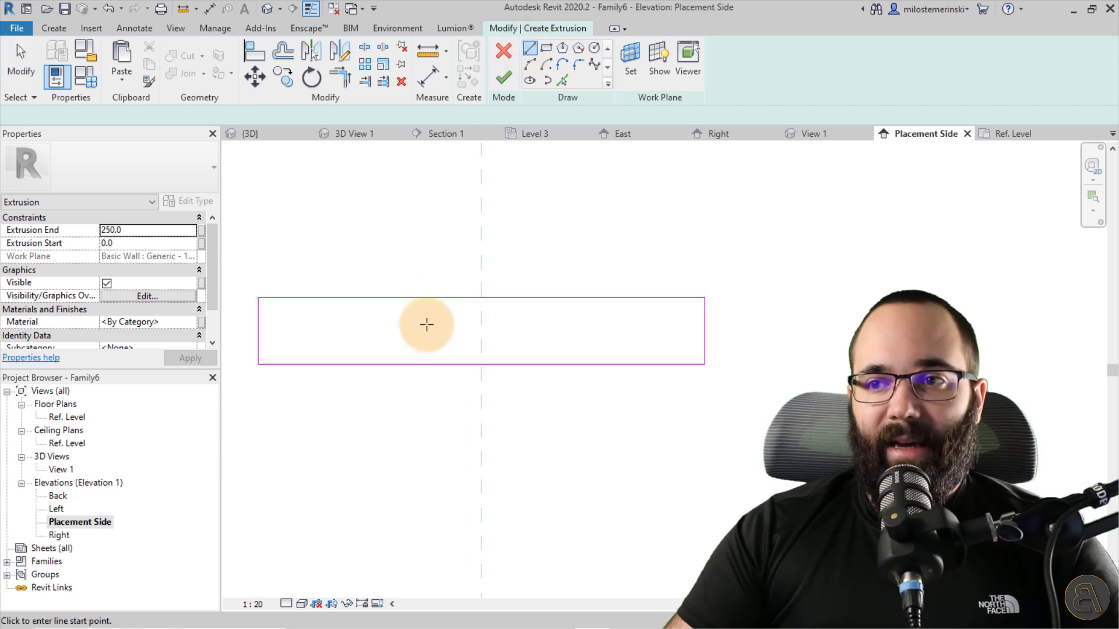
scroll(425, 325, up, 1)
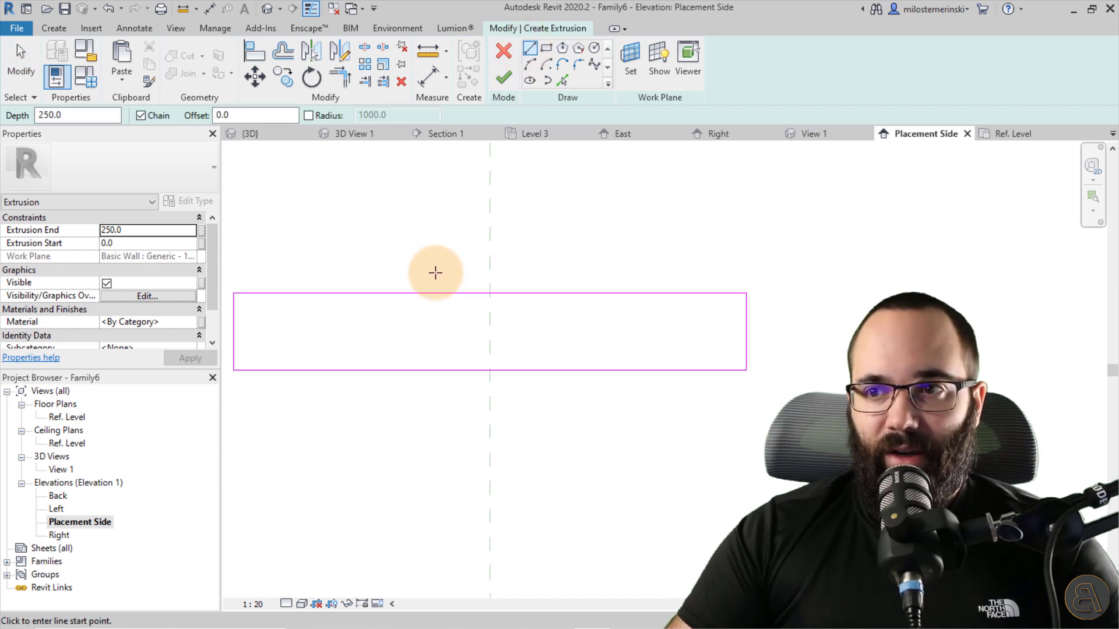
click(434, 271)
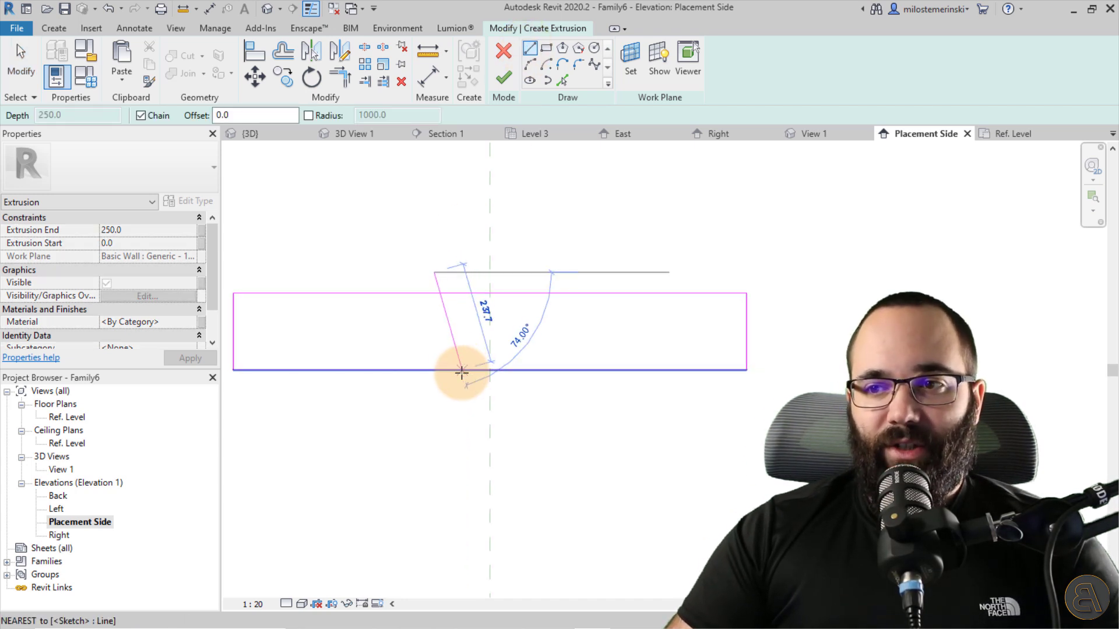
click(458, 374)
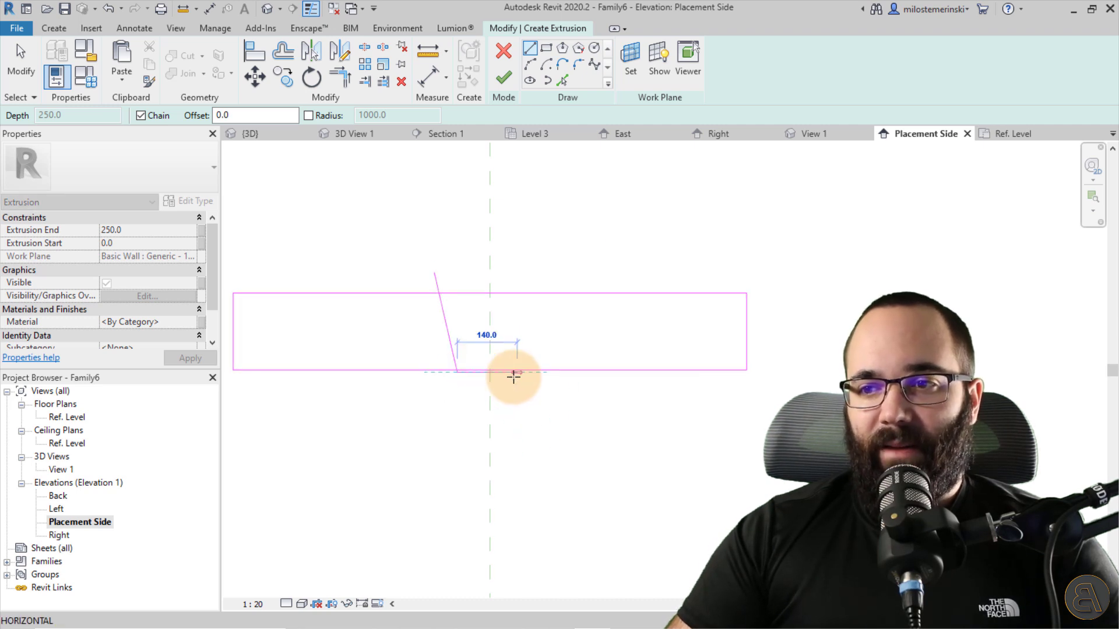
click(490, 377)
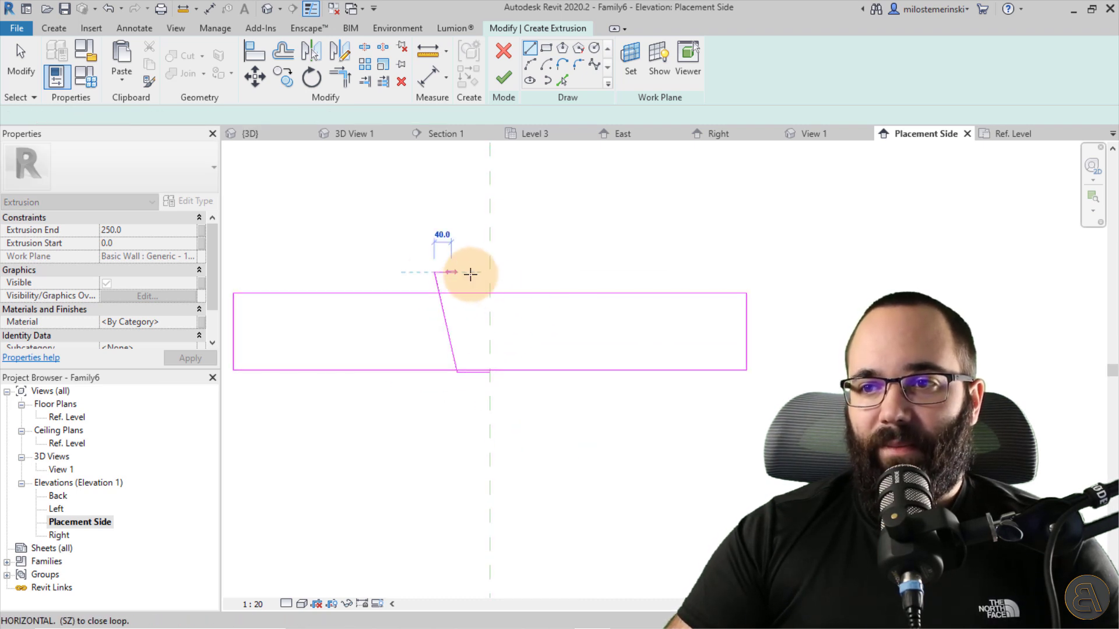
click(490, 273)
Mirror the three half-keystone lines about the centre reference plane, keeping the originals
scroll(467, 338, up, 3)
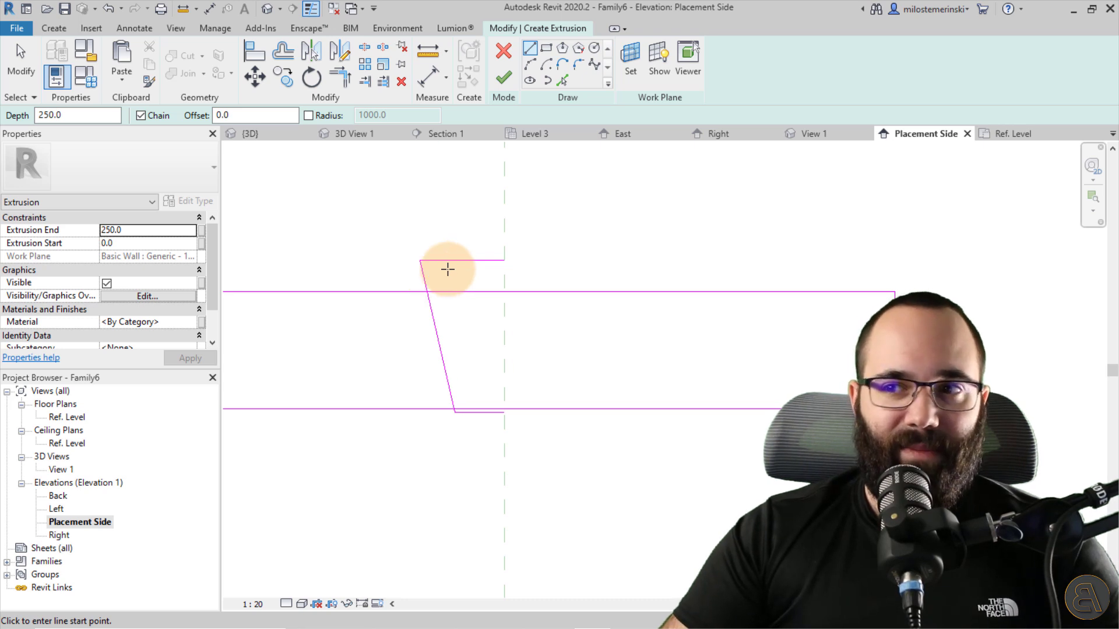
key(Escape)
key(Tab)
click(448, 263)
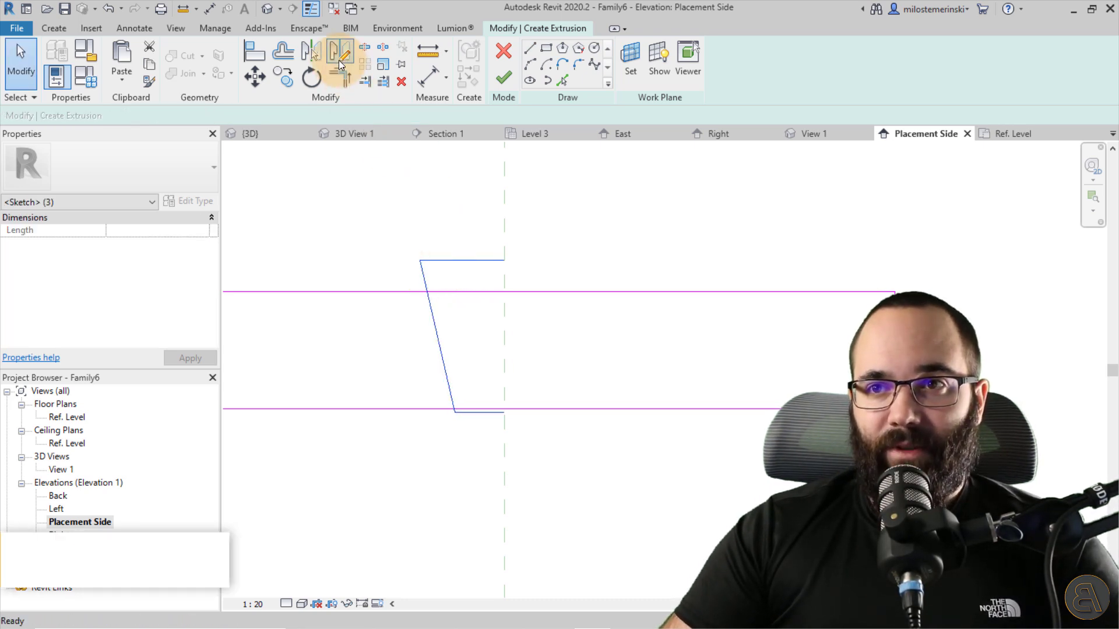
key(m)
key(m)
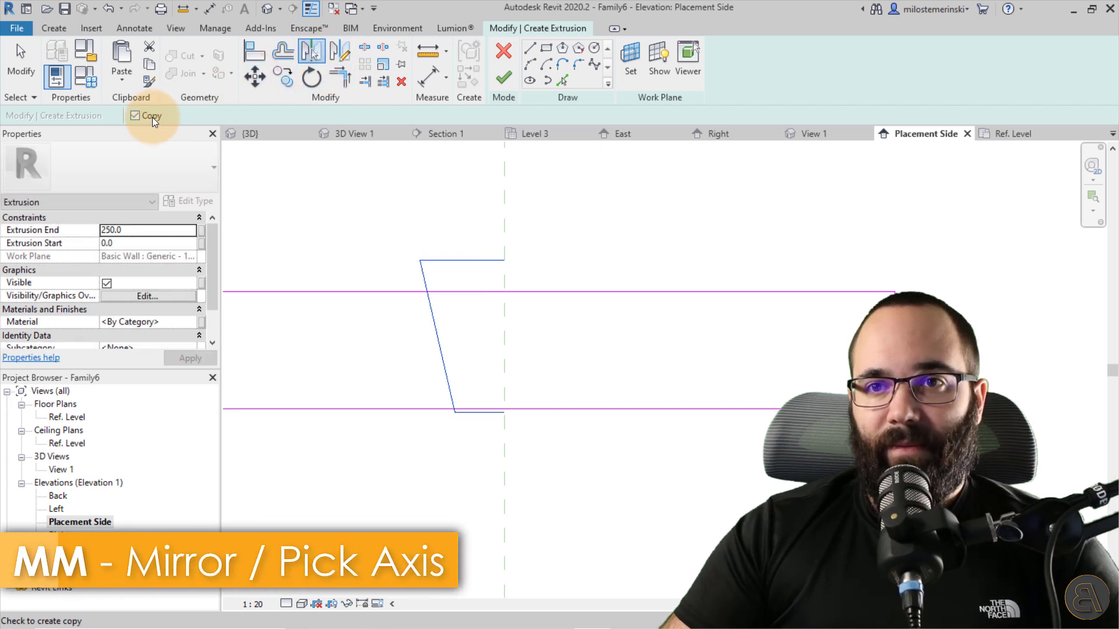
click(506, 226)
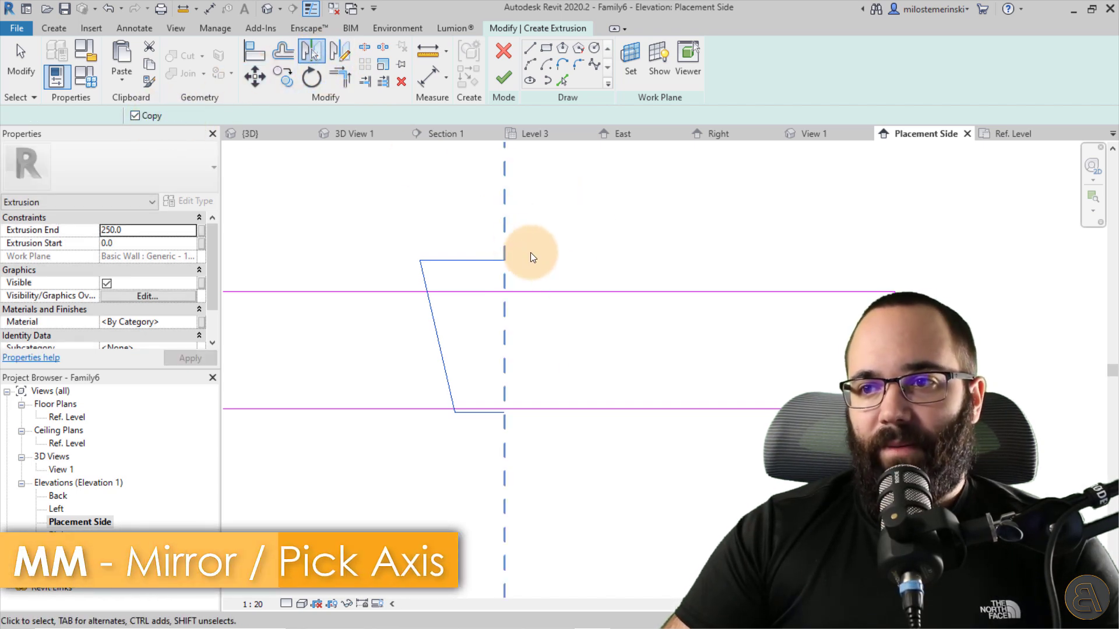
scroll(542, 264, down, 2)
middle_drag(542, 264, 541, 334)
scroll(510, 338, up, 1)
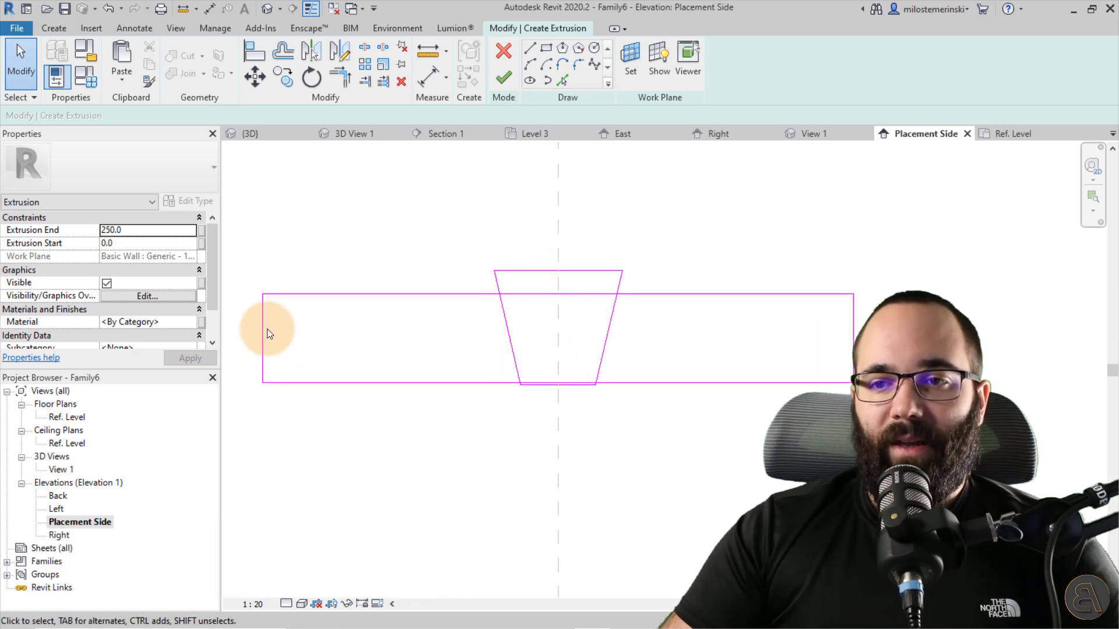
Slant the rectangle's left edge parallel to the keystone's left side by moving its lower corner inward
drag(262, 383, 283, 382)
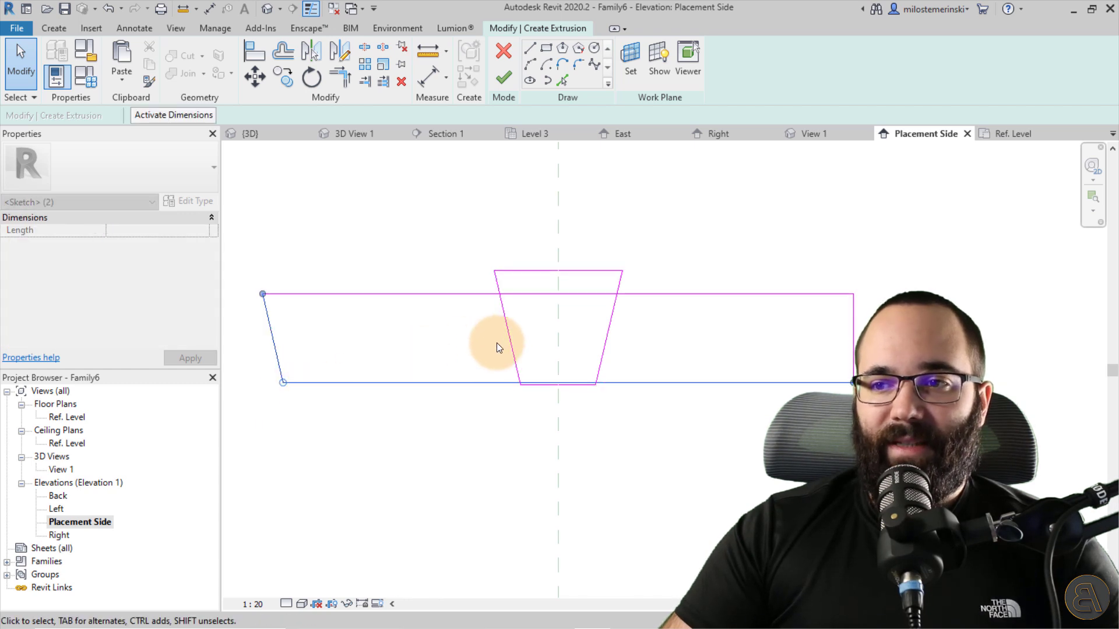
scroll(538, 397, up, 2)
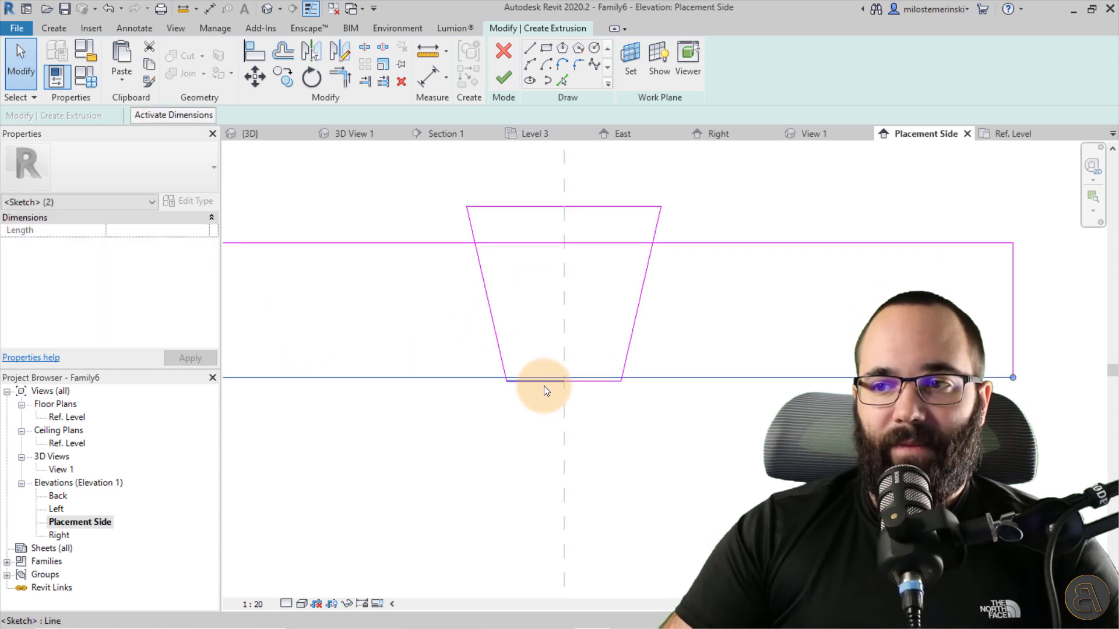
Lower the keystone's bottom edge slightly further below the rectangle, and delete the keystone's top and bottom edges
click(542, 390)
click(525, 429)
scroll(513, 416, down, 2)
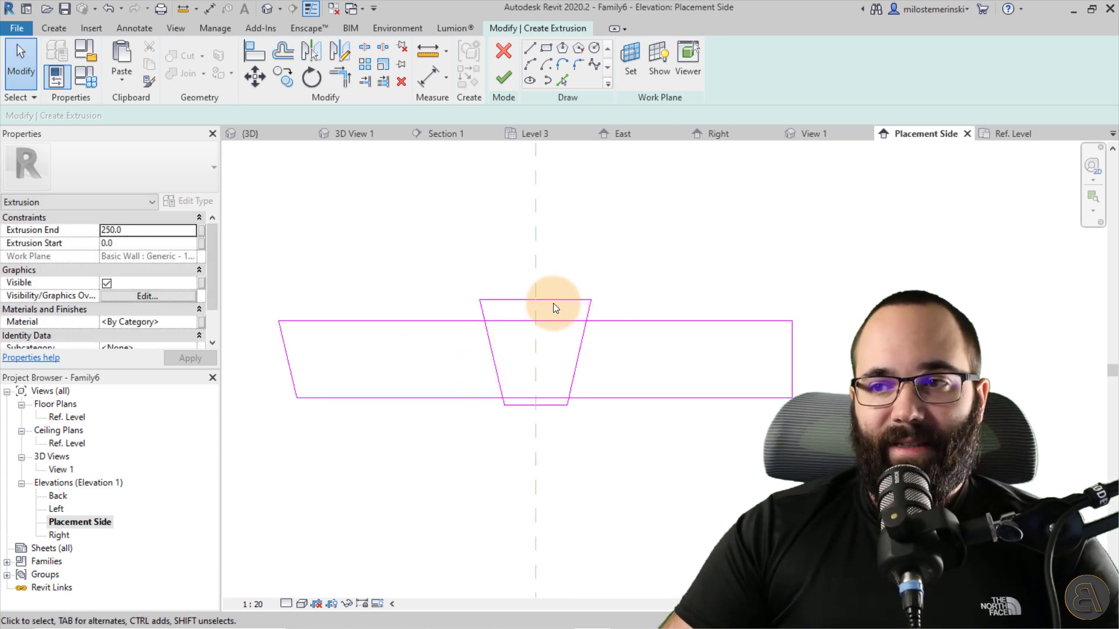
ctrl+click(529, 404)
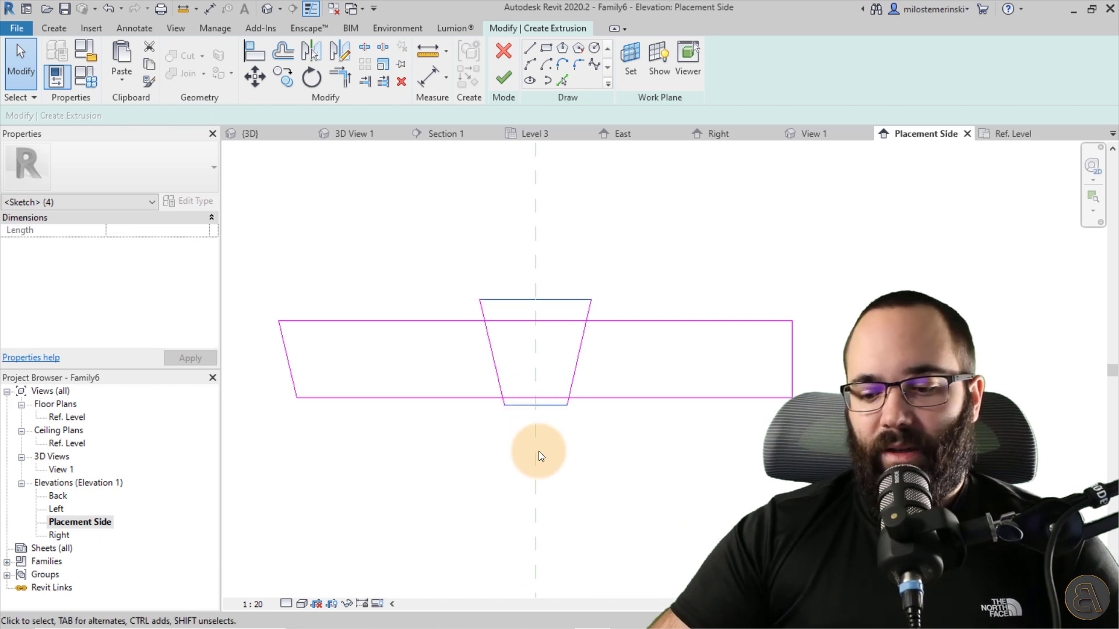
key(Delete)
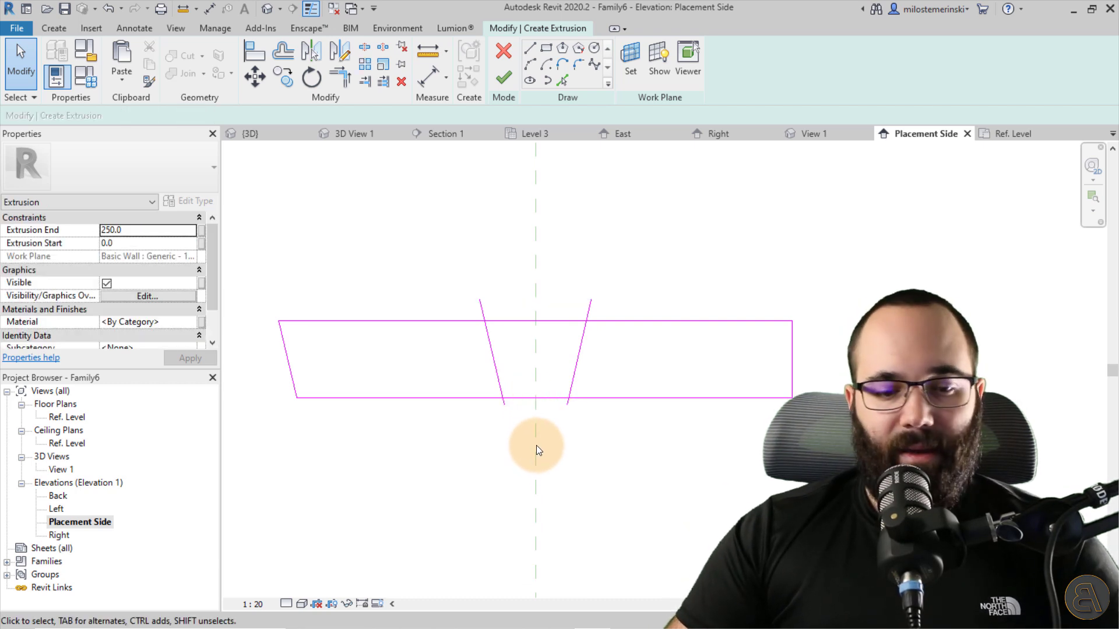
Trim the rectangle's horizontal edges to the left keystone line to form a closed parallelogram, and remove the leftover lines right of the centre plane
key(t)
key(r)
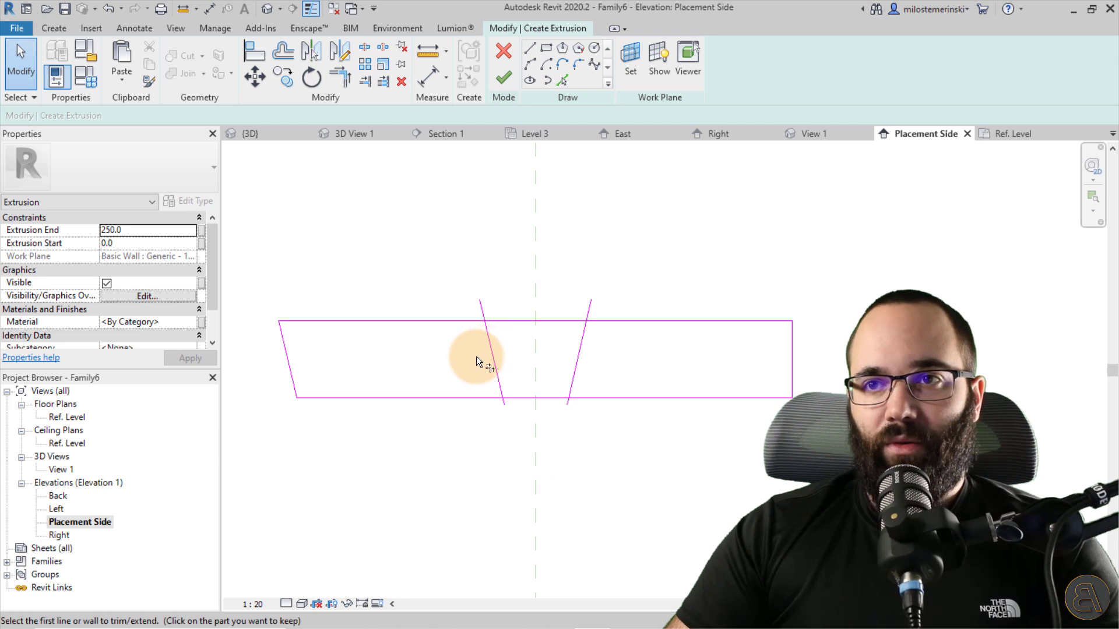
click(348, 85)
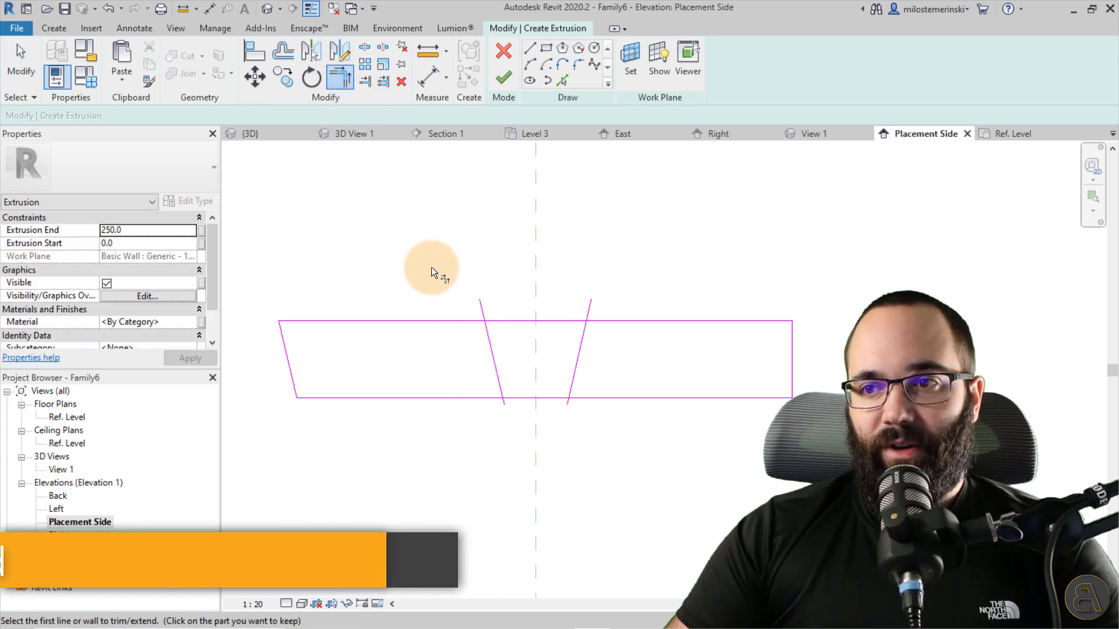
click(484, 328)
click(491, 347)
click(495, 368)
click(477, 396)
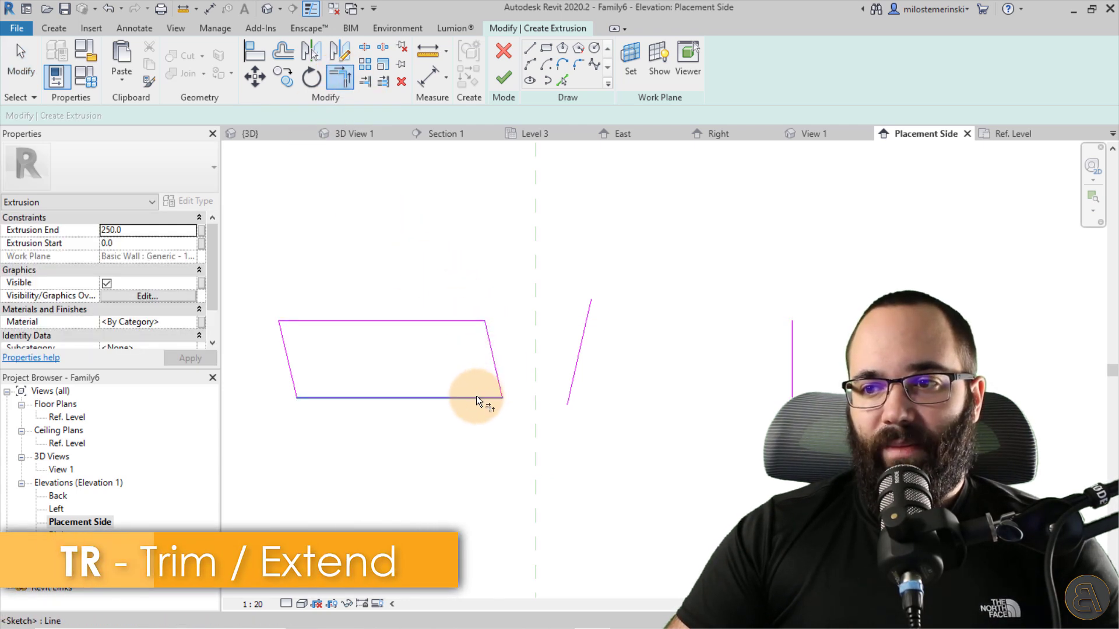
key(Escape)
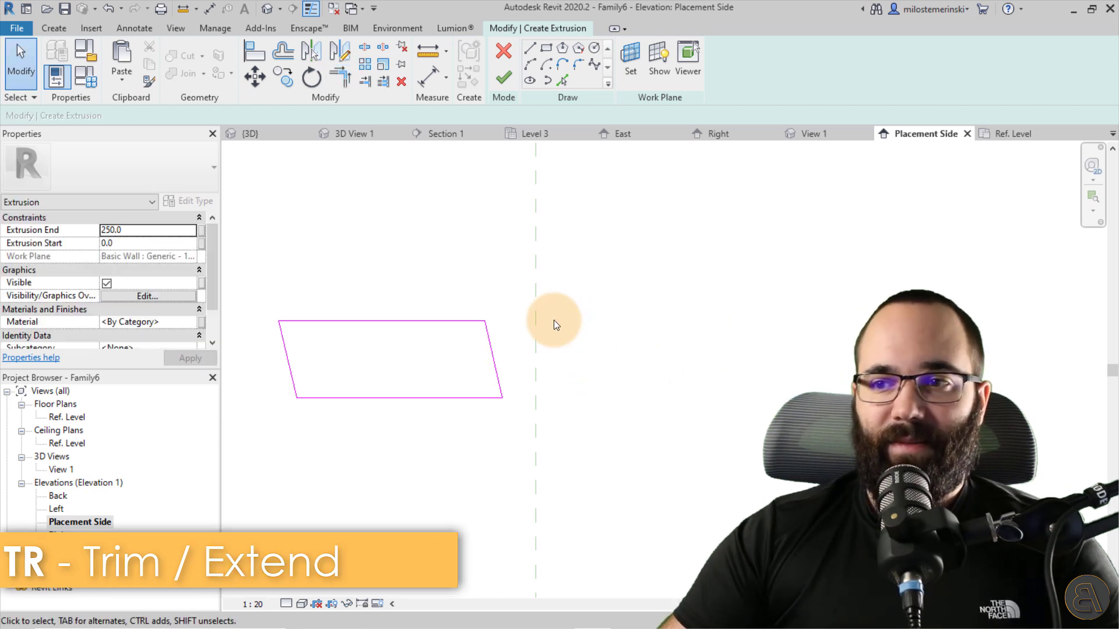
Mirror the parallelogram's four sketch lines about the centre reference plane to create the matching side stone
drag(570, 437, 232, 245)
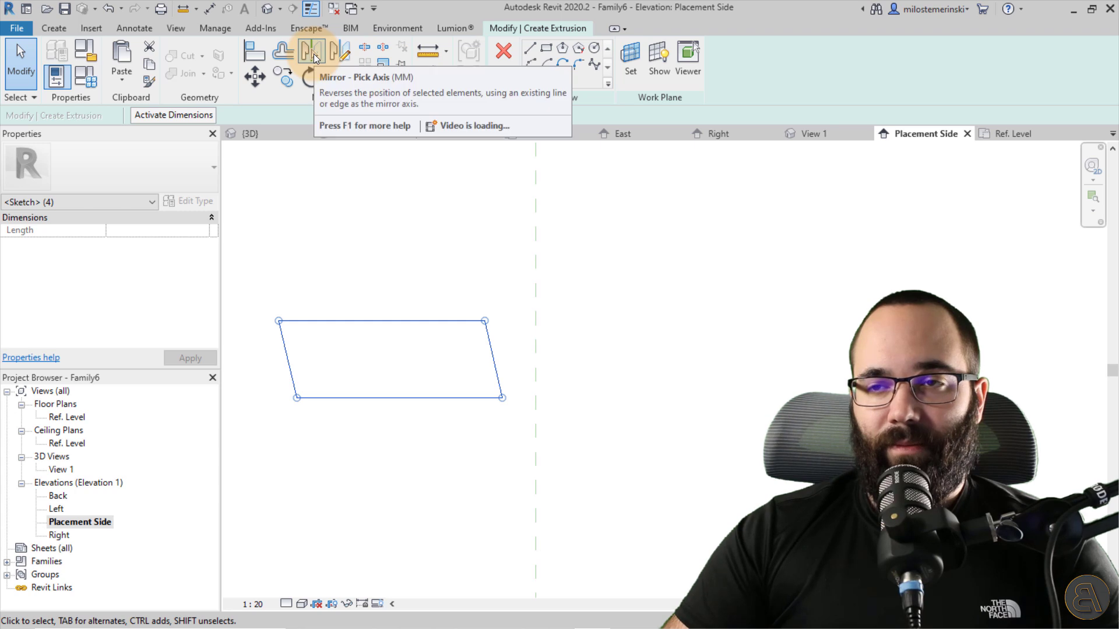
click(312, 51)
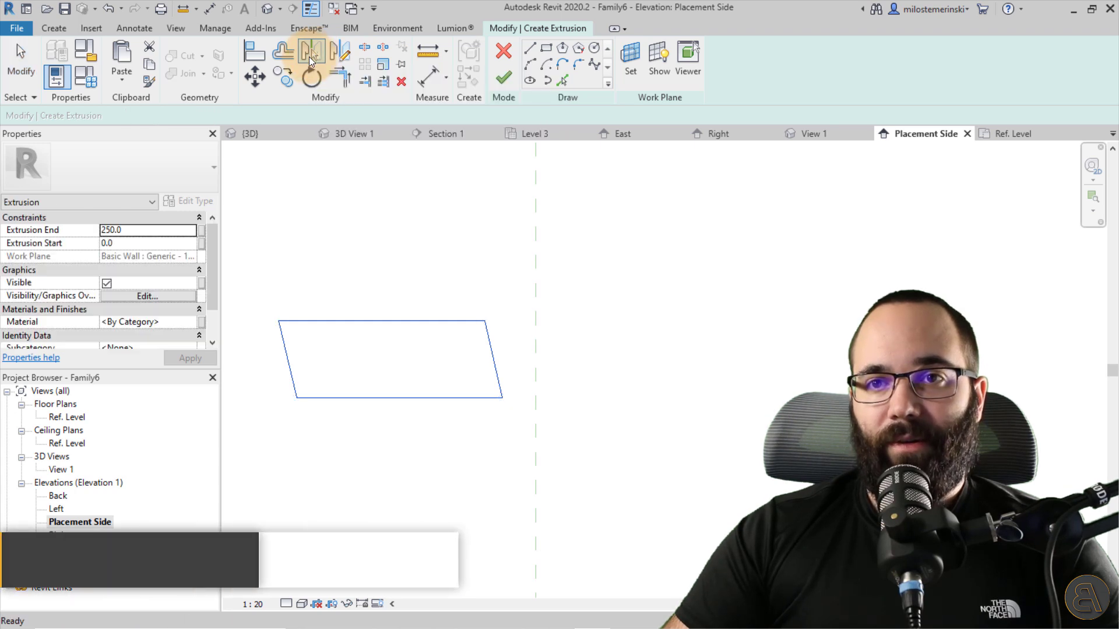
click(536, 347)
scroll(449, 250, down, 1)
click(275, 264)
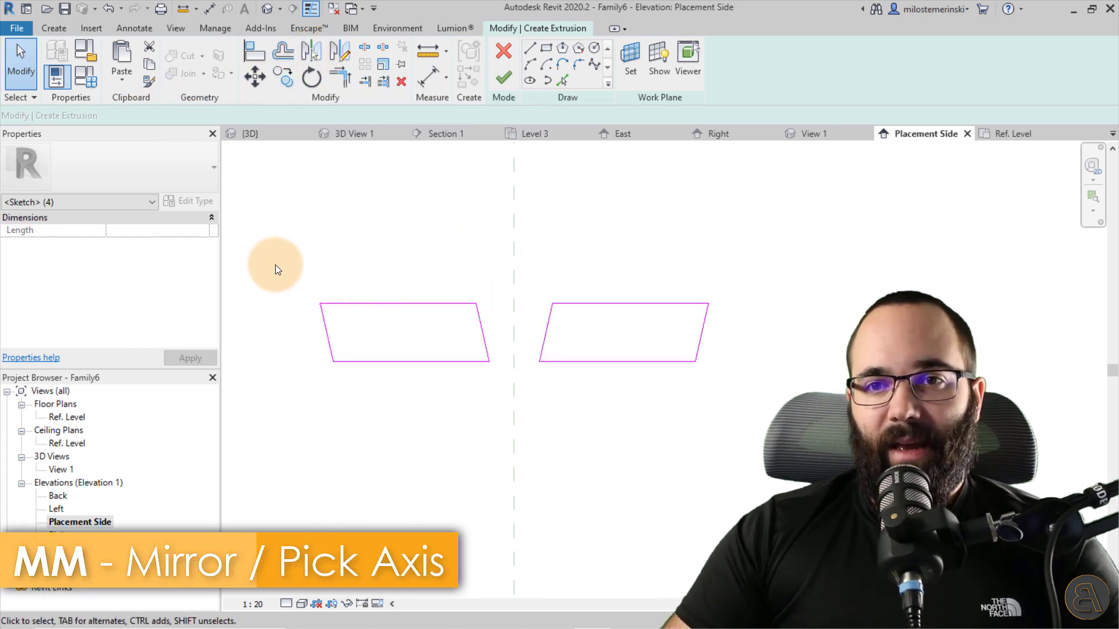
Set the side stones' extrusion end to 15 and finish the extrusion
click(169, 236)
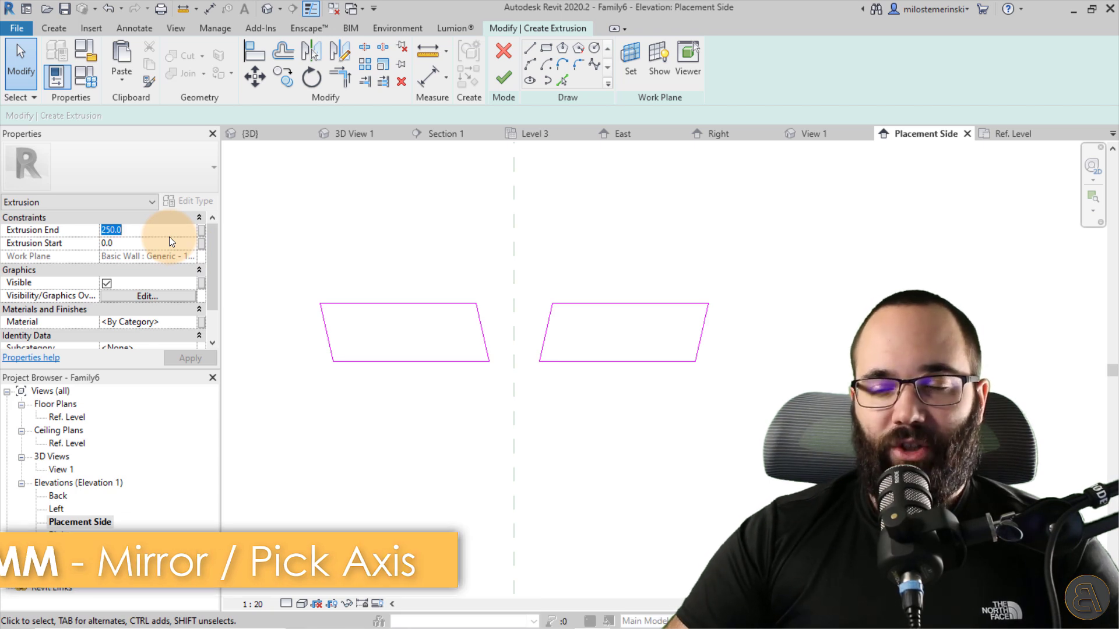
text(15)
key(Return)
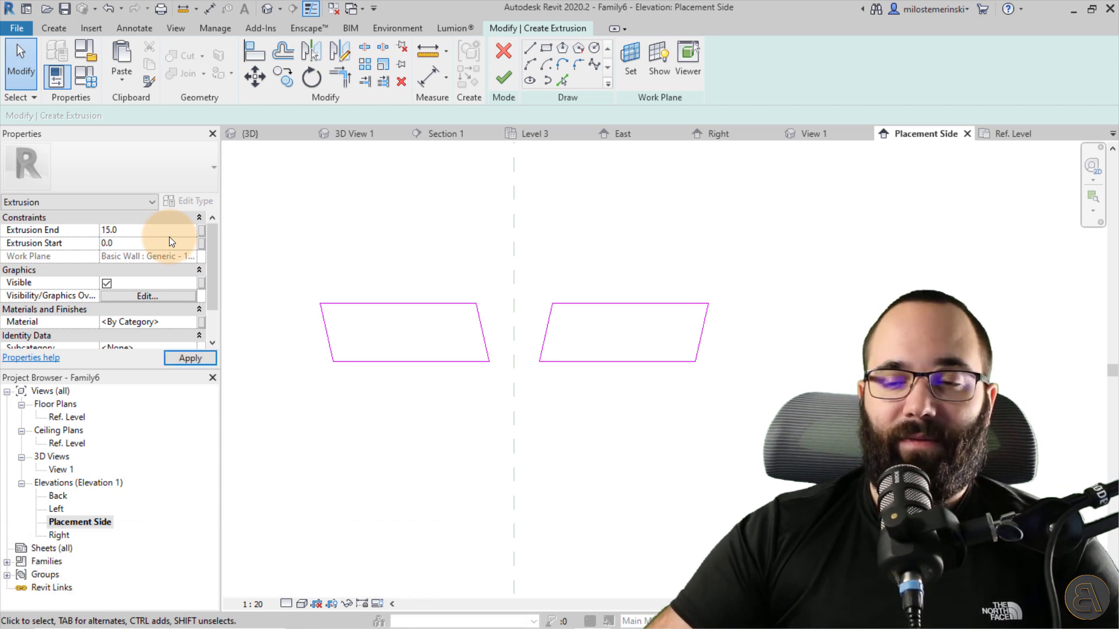
click(496, 84)
click(439, 203)
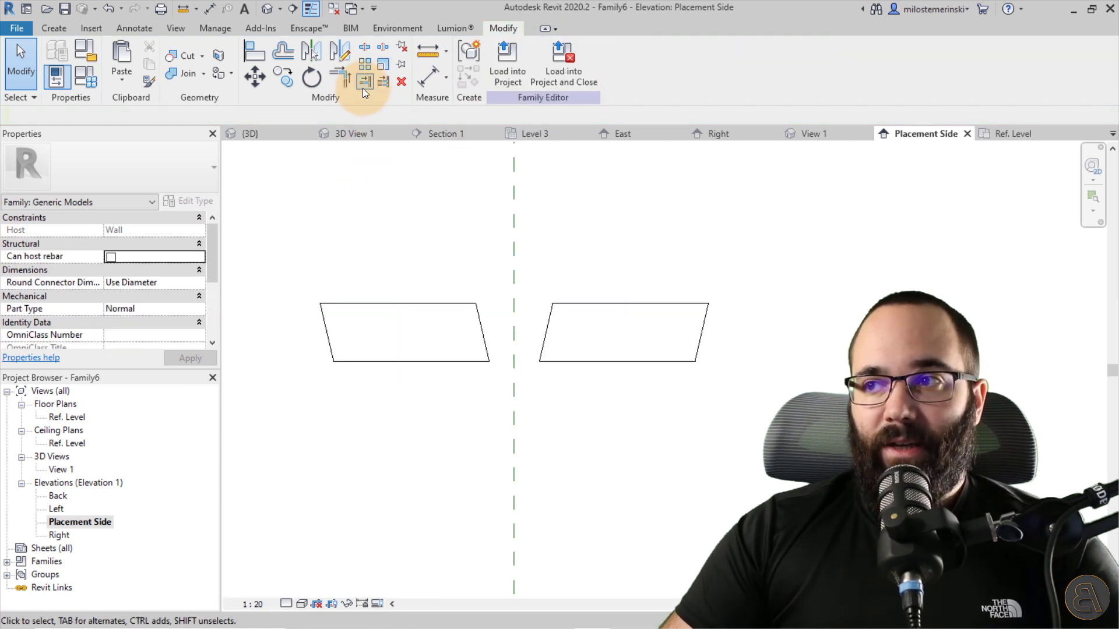
Inspect the extruded side stones on the wall in 3D, and return to the Placement Side elevation
click(269, 13)
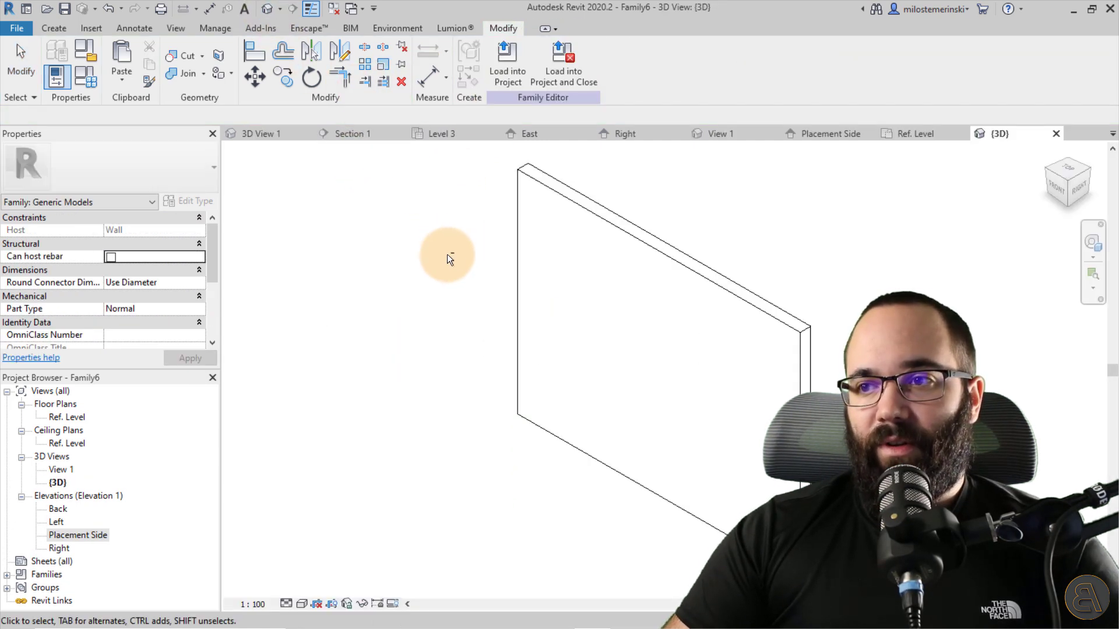
shift+middle_drag(447, 254, 681, 387)
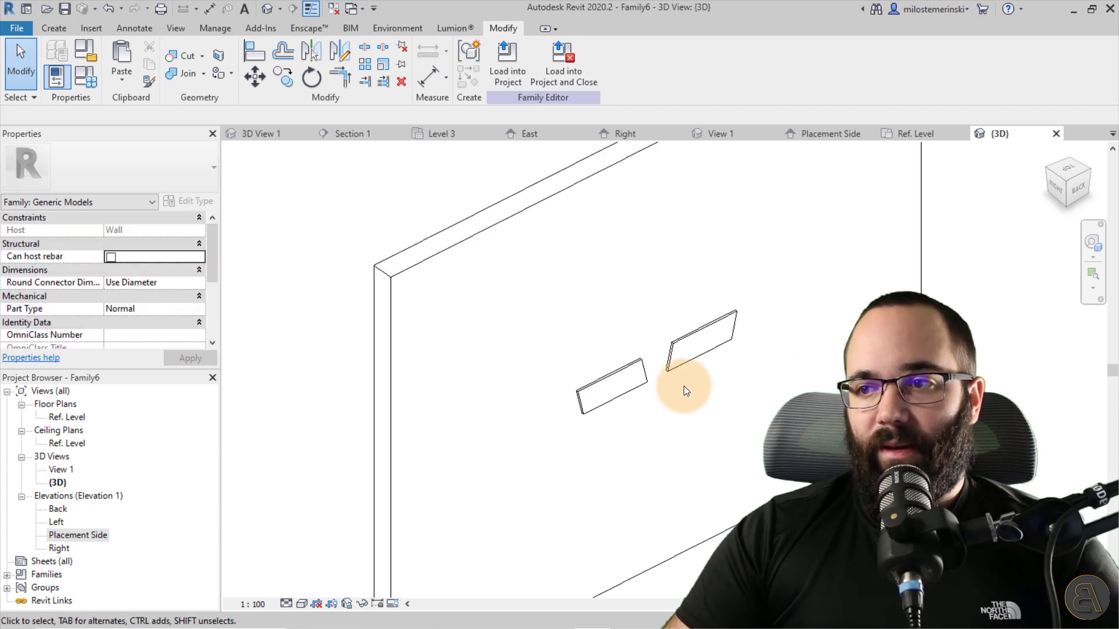
scroll(681, 378, up, 3)
click(679, 368)
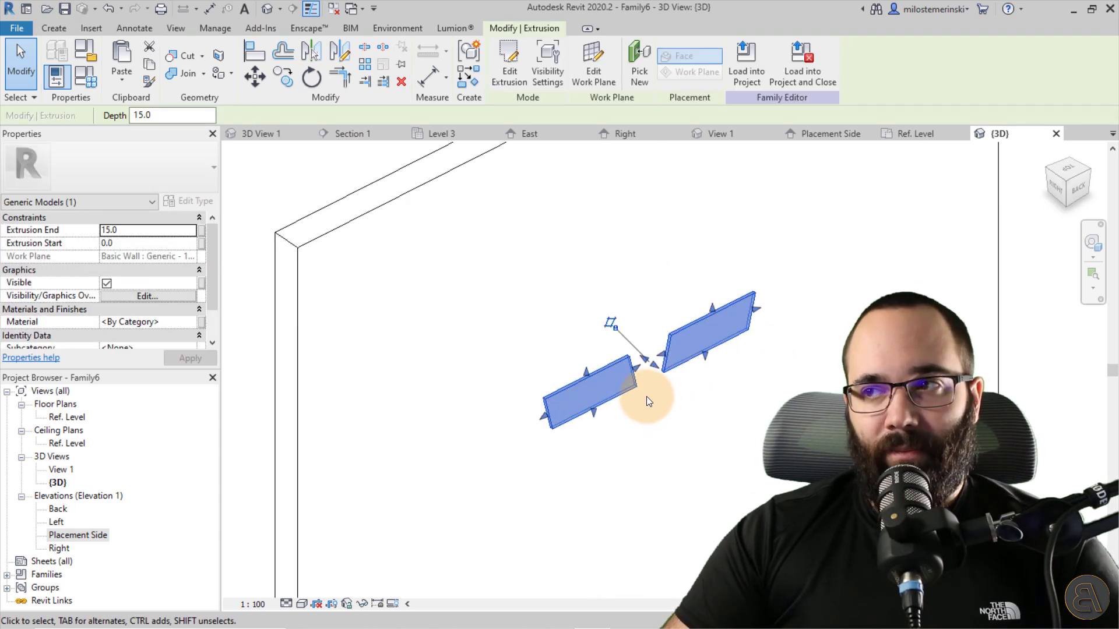
click(814, 135)
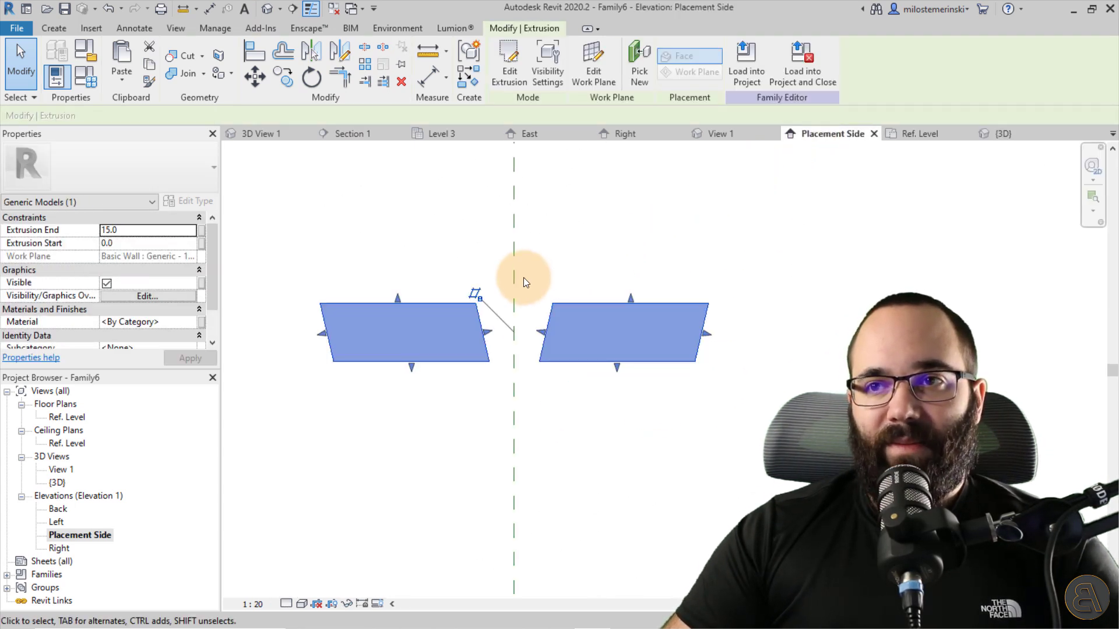
click(456, 239)
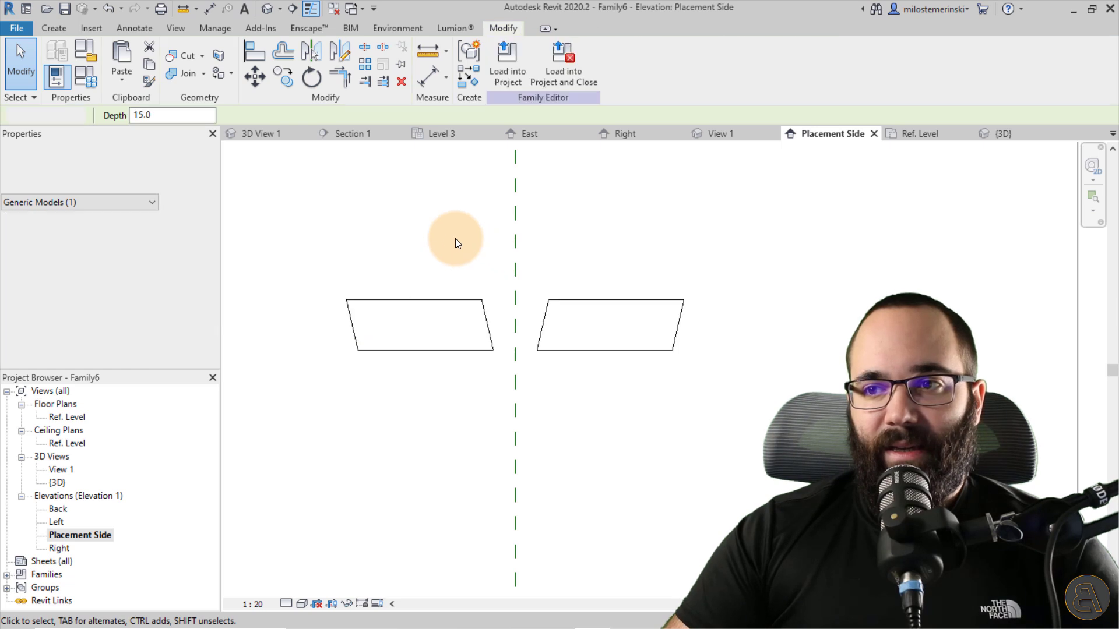
Begin a keystone extrusion by picking both stones' inner slanted edges and the right stone's top and bottom edges as sketch lines
click(58, 28)
click(125, 74)
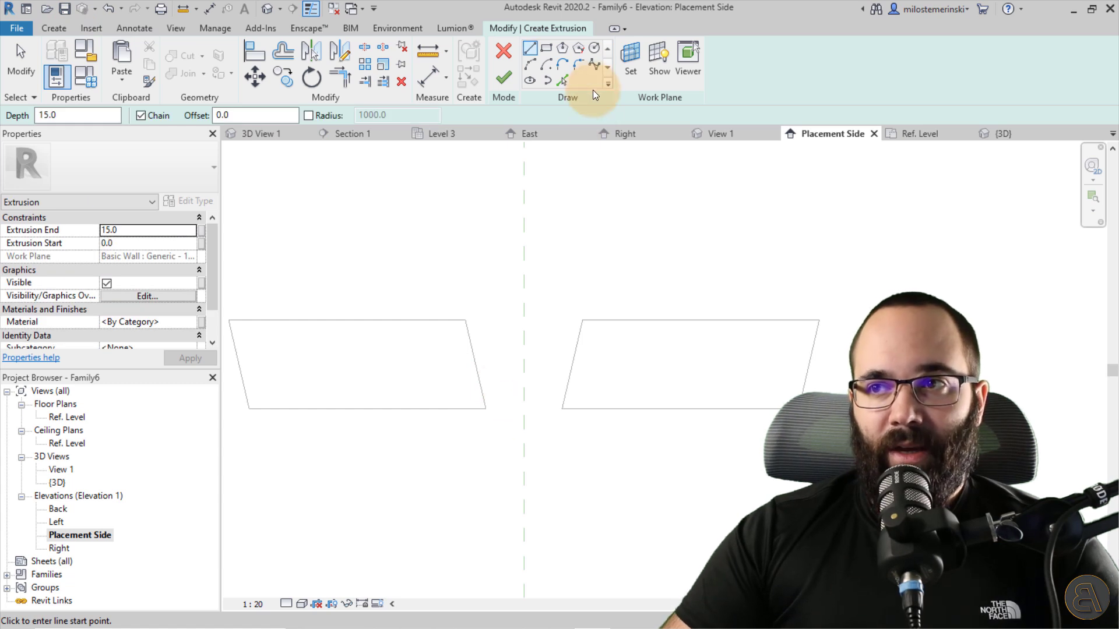
click(563, 80)
click(469, 327)
click(575, 337)
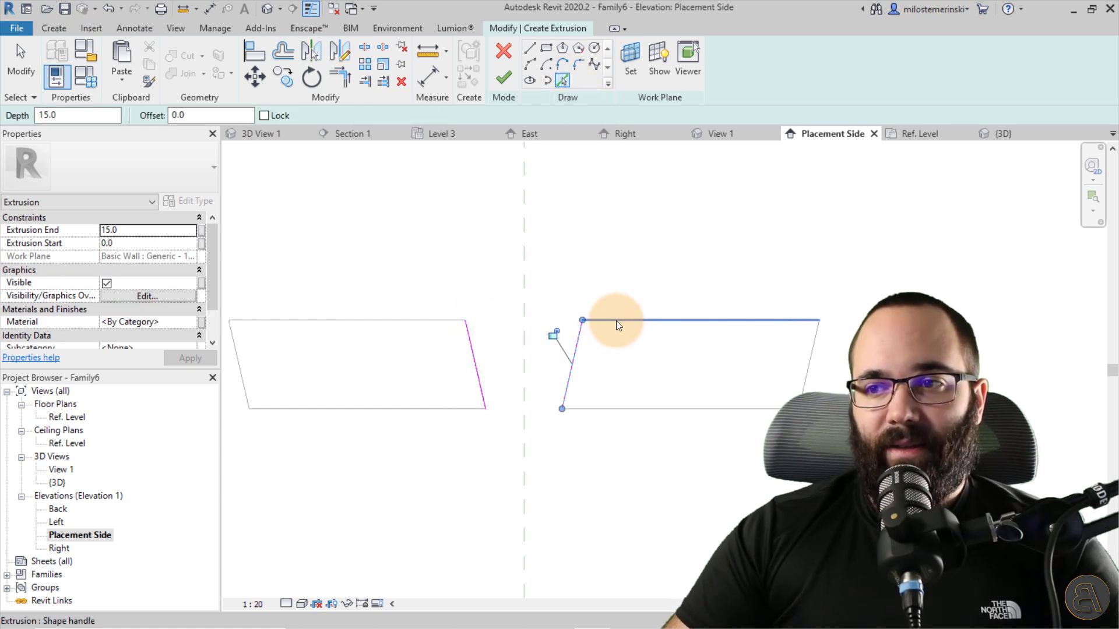
click(616, 320)
click(611, 408)
Trim the picked lines into a closed keystone trapezoid between the two side stones
click(340, 76)
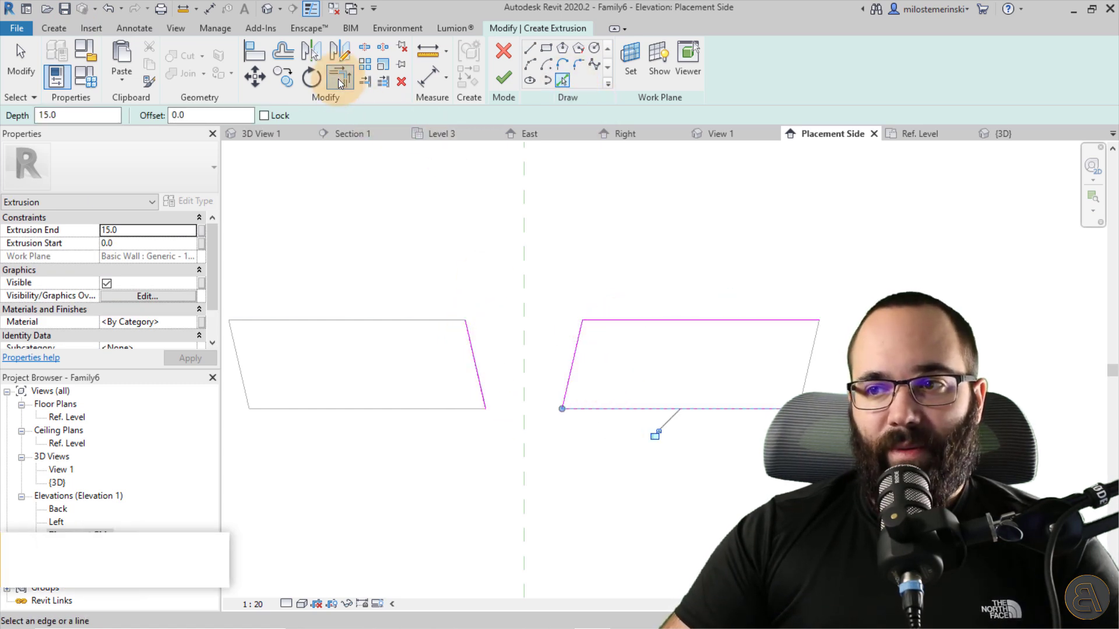
click(474, 331)
click(604, 321)
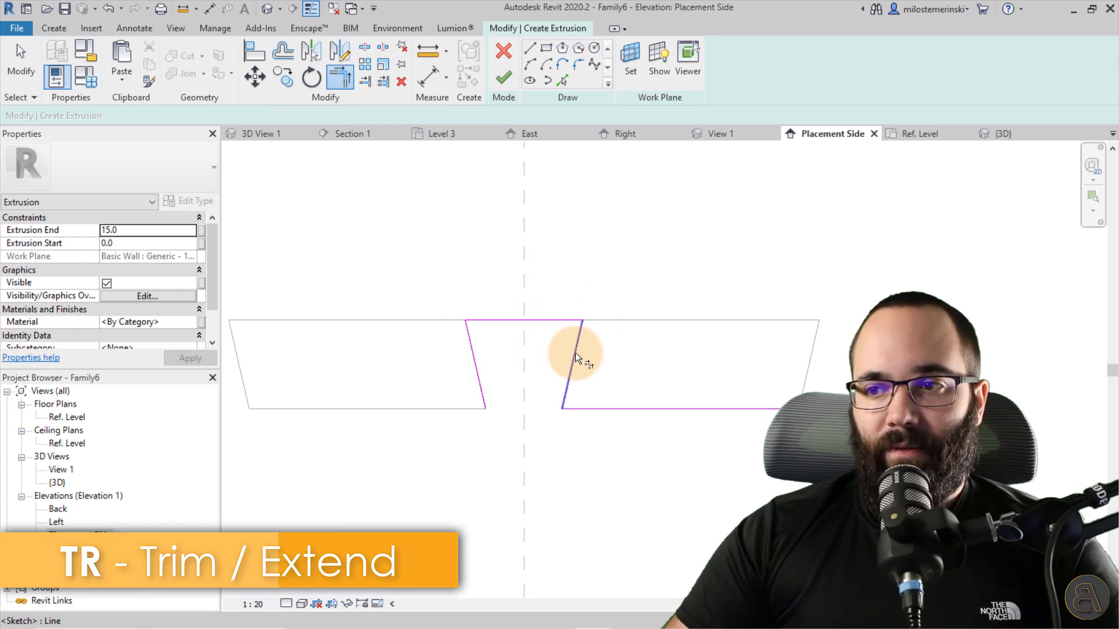
click(570, 408)
click(483, 399)
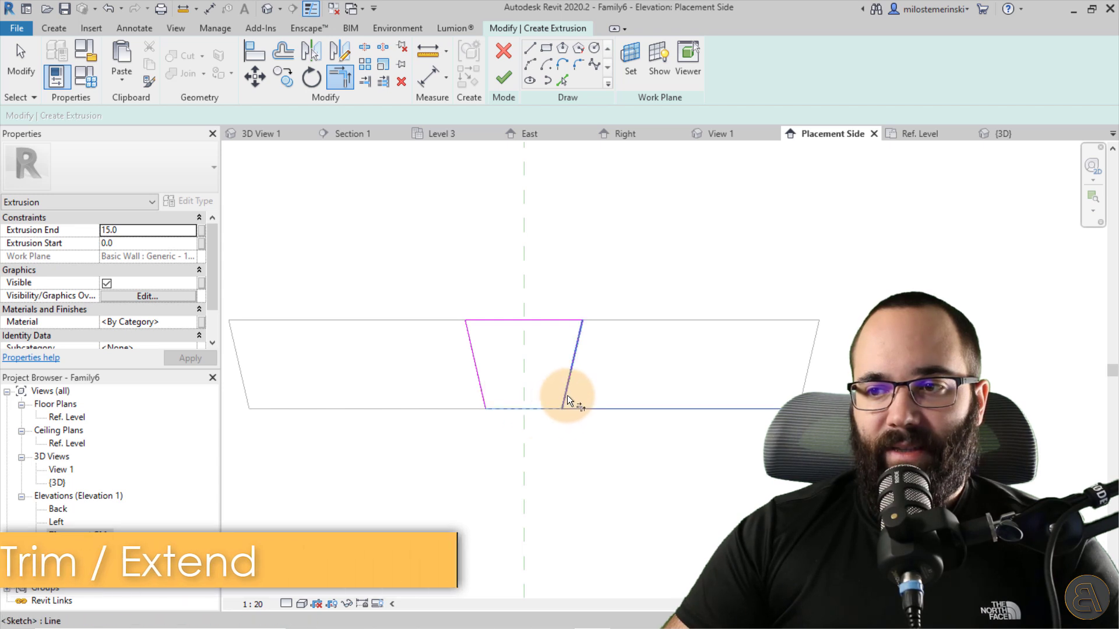
key(Escape)
key(Escape)
Move the keystone's top edge above the side stones and its bottom edge slightly below them
drag(501, 323, 497, 291)
drag(512, 407, 508, 417)
click(510, 291)
click(510, 291)
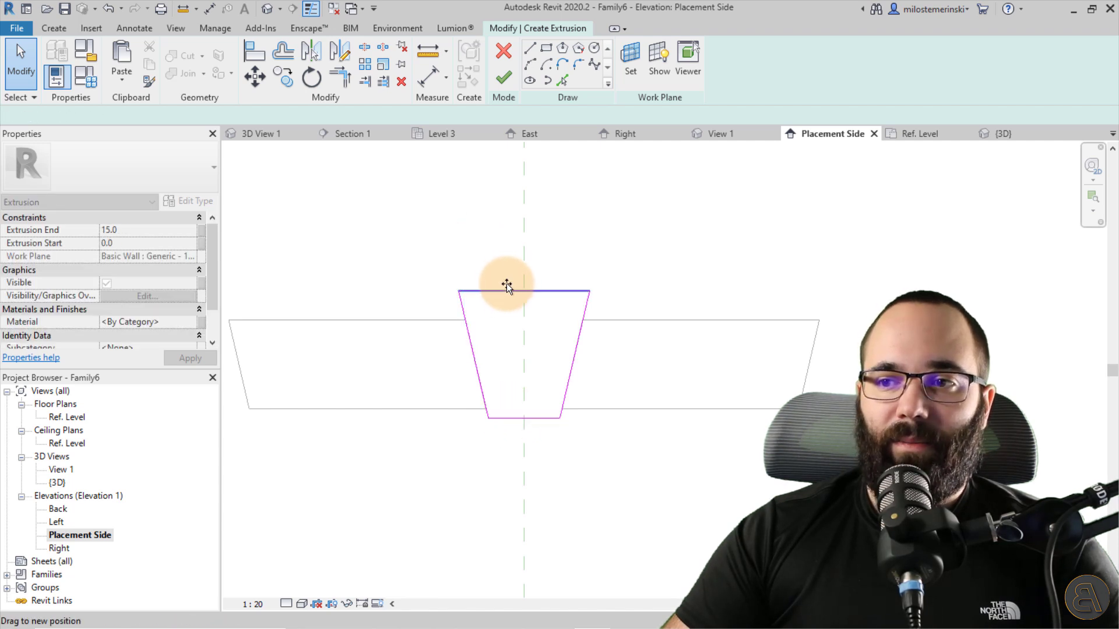
click(450, 254)
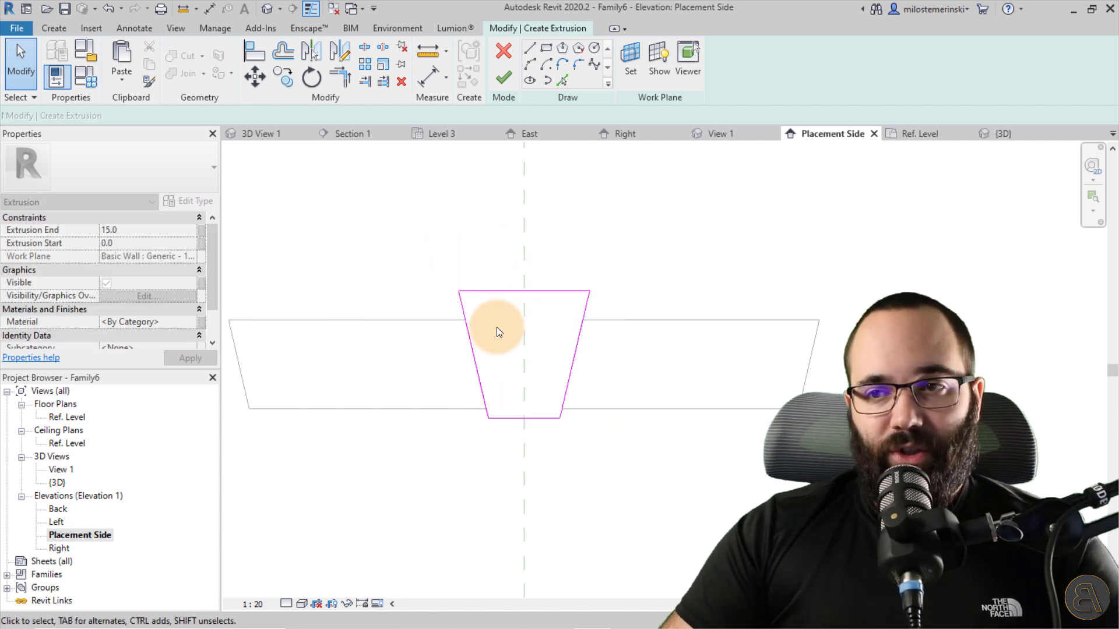
Set the keystone's extrusion end to 50 and finish the extrusion
click(144, 231)
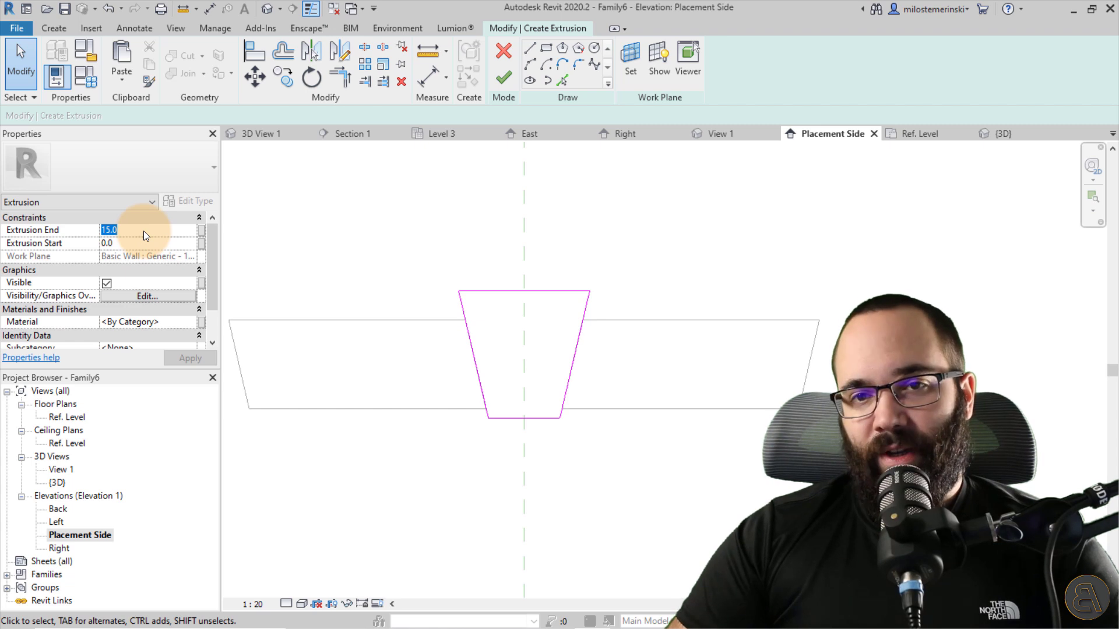
text(50)
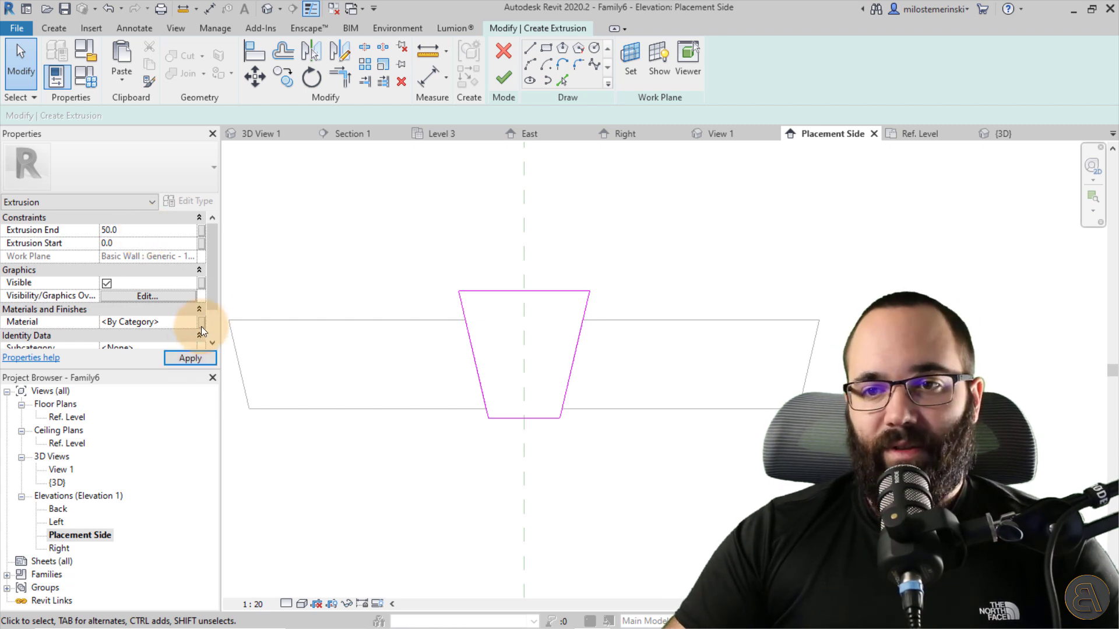
click(189, 359)
click(503, 78)
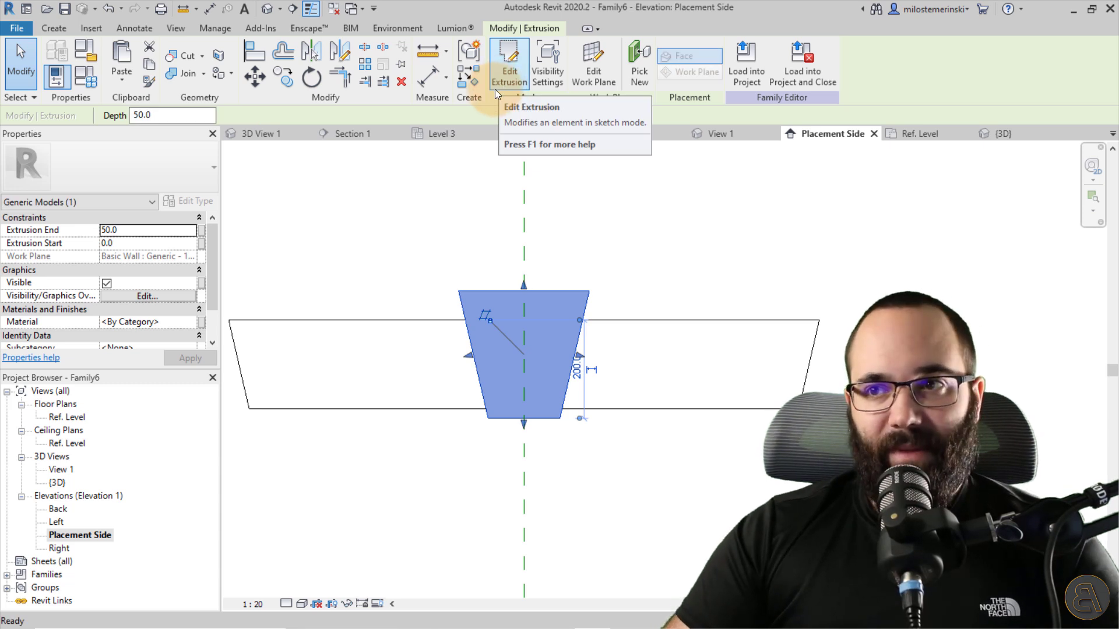
click(375, 279)
middle_drag(376, 280, 470, 282)
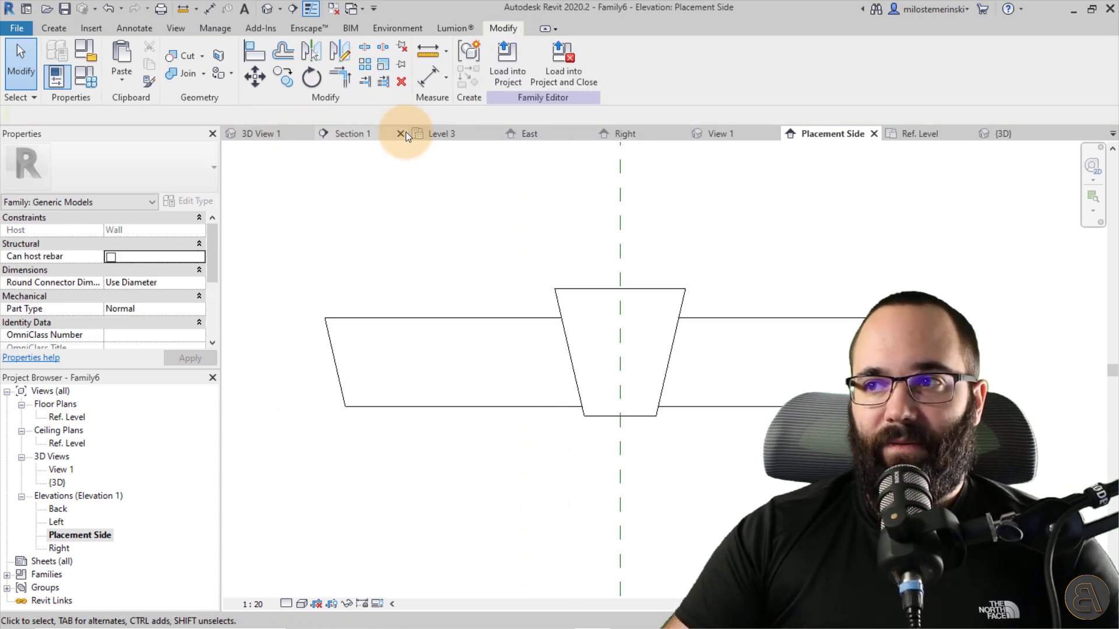
In the 3D view, start a new extrusion with the left side stone's front face picked as its work plane
click(1001, 134)
scroll(638, 339, up, 3)
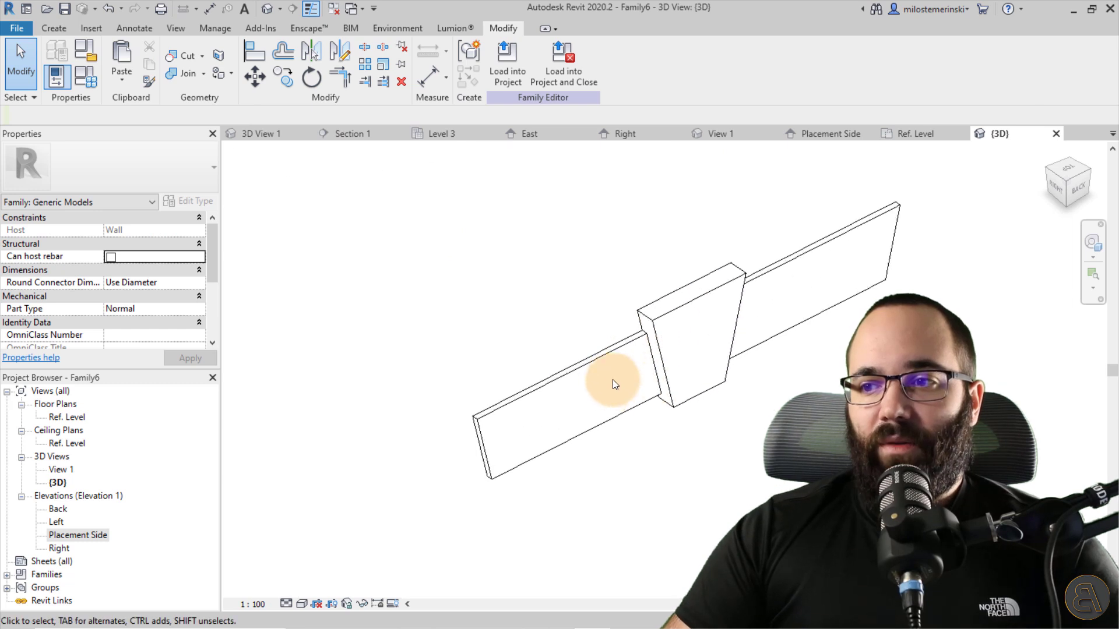
shift+middle_drag(612, 382, 504, 357)
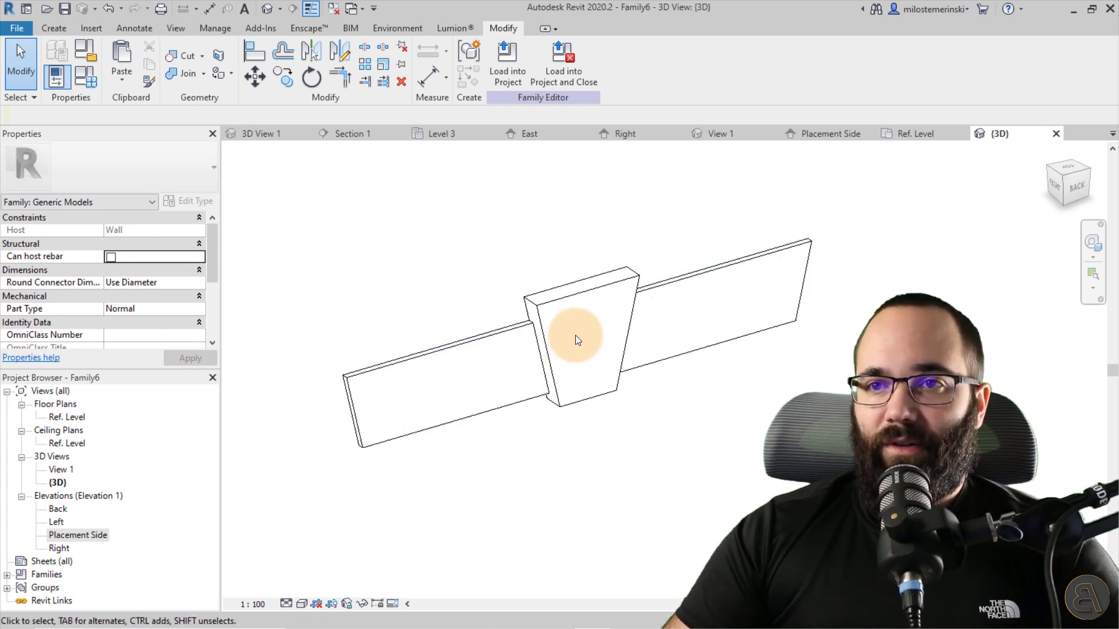
click(62, 32)
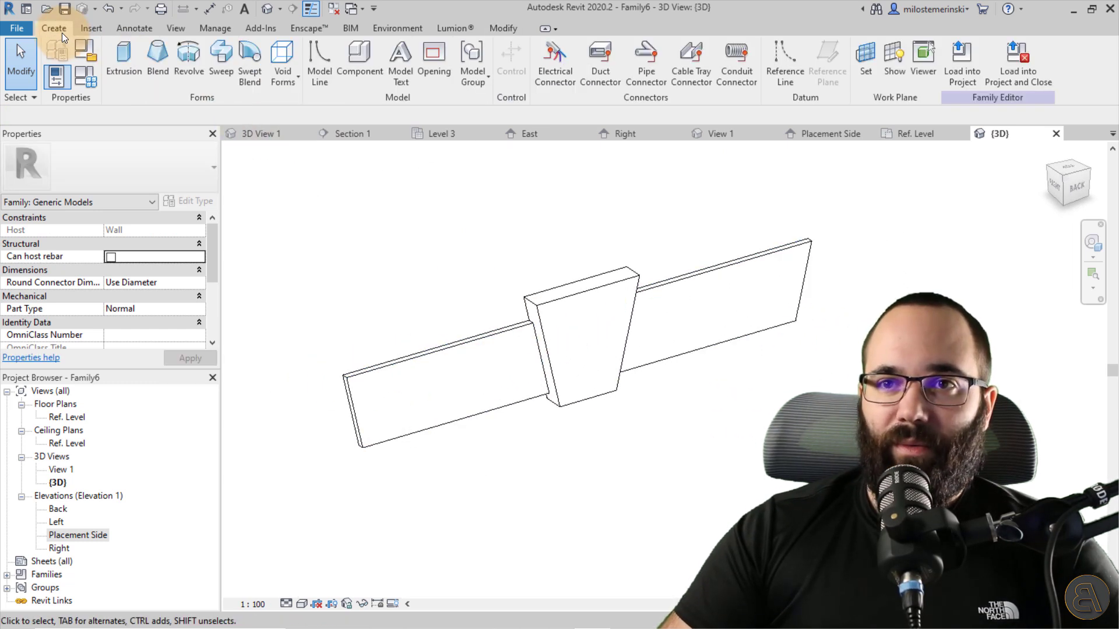
click(112, 74)
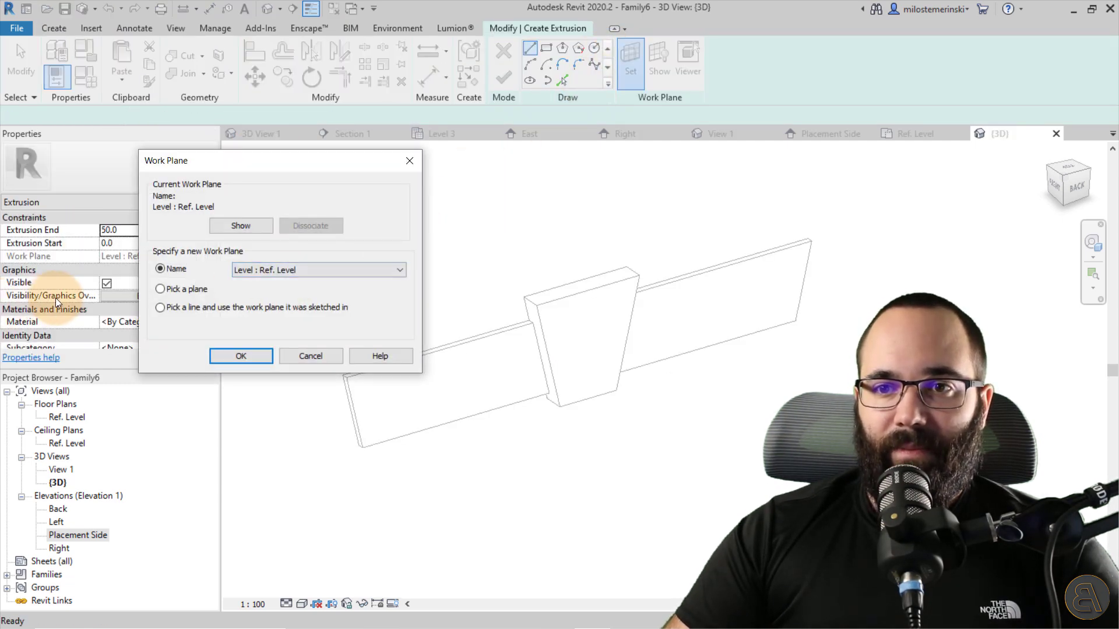
click(160, 289)
click(233, 355)
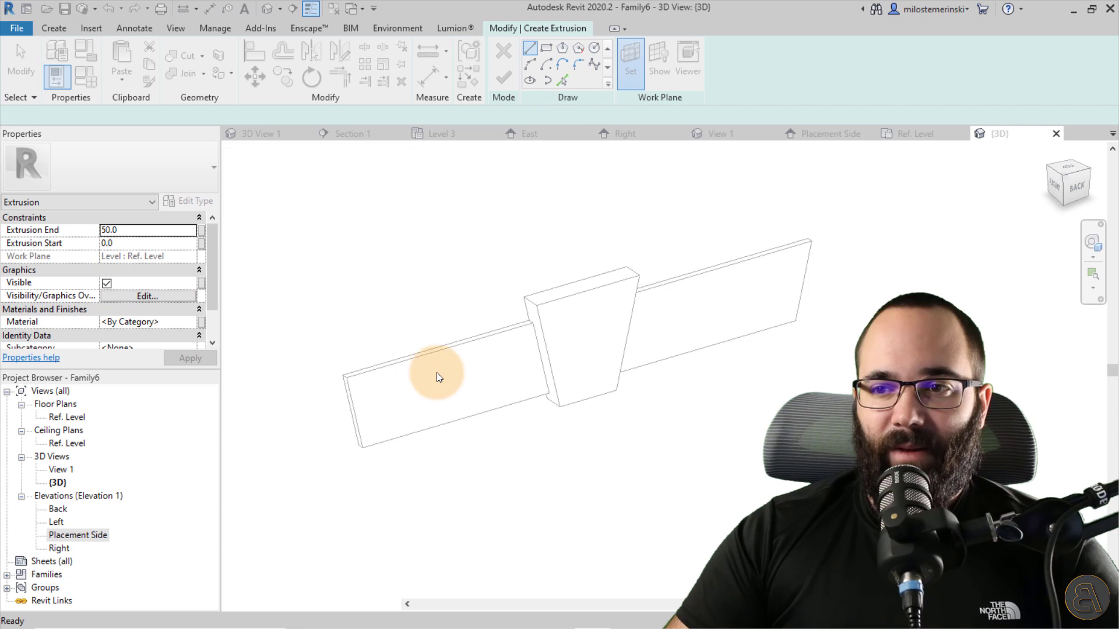
click(428, 357)
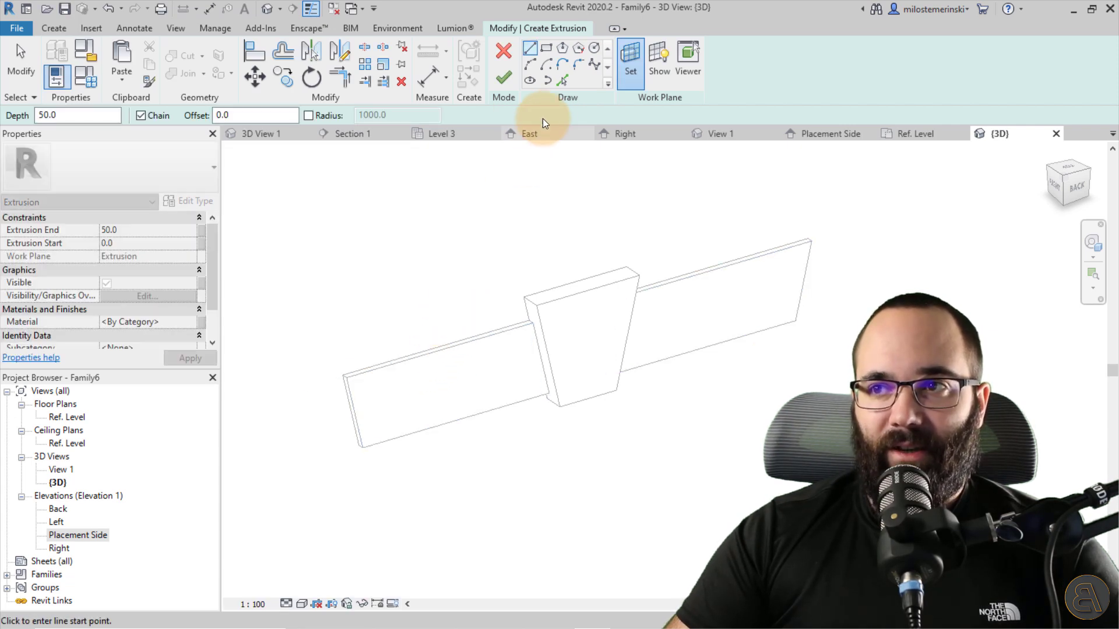
Pick the whole chain of edges around the left side stone's front face as sketch lines
click(562, 80)
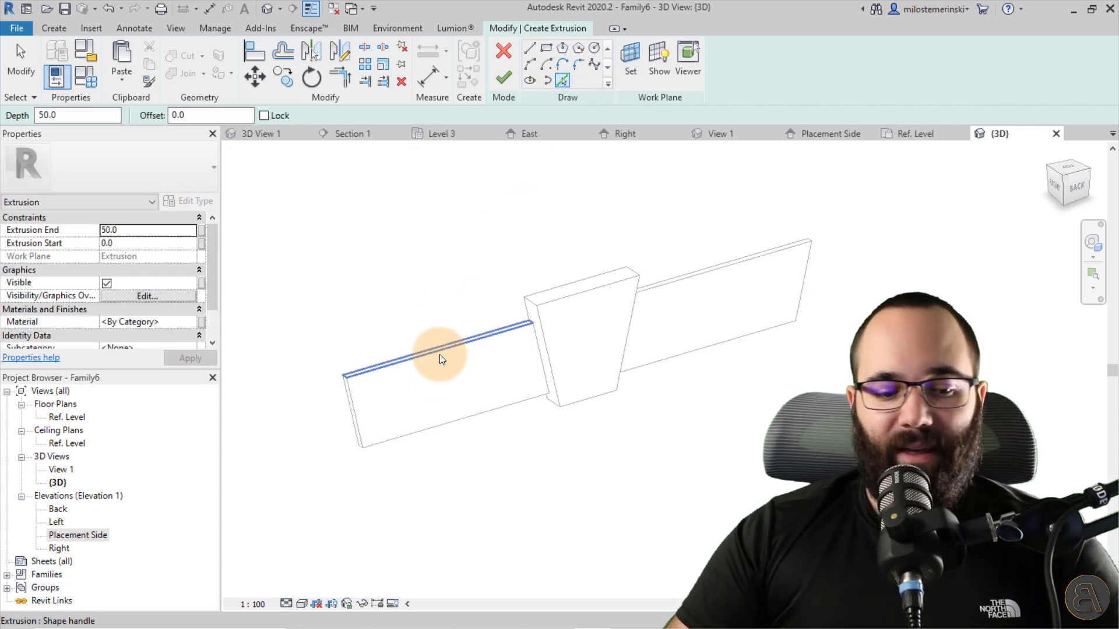
key(Tab)
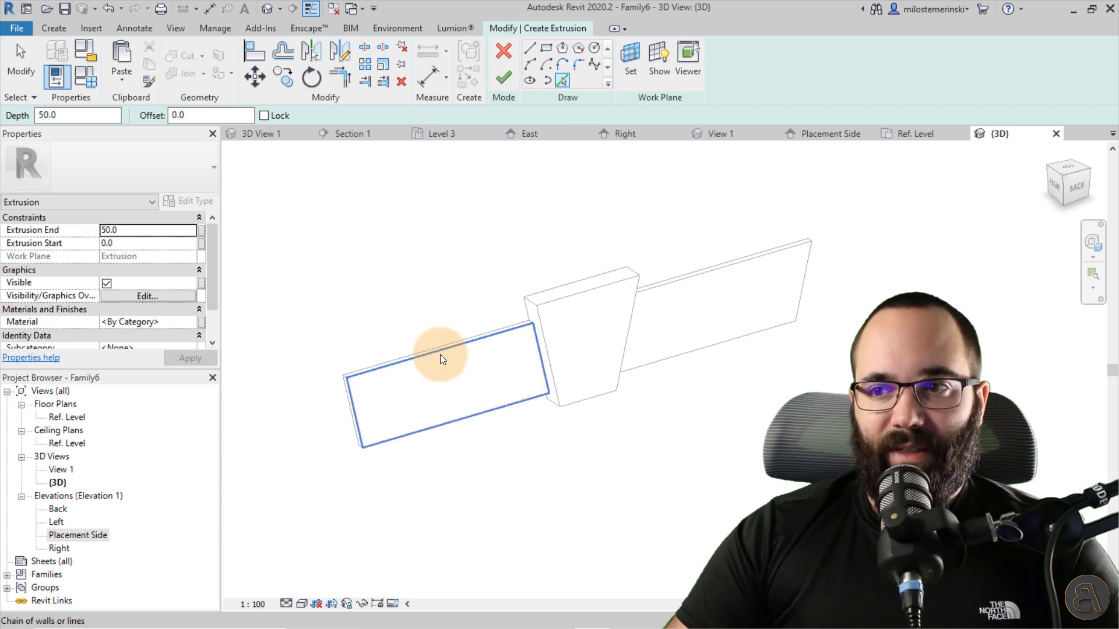
click(440, 354)
key(Escape)
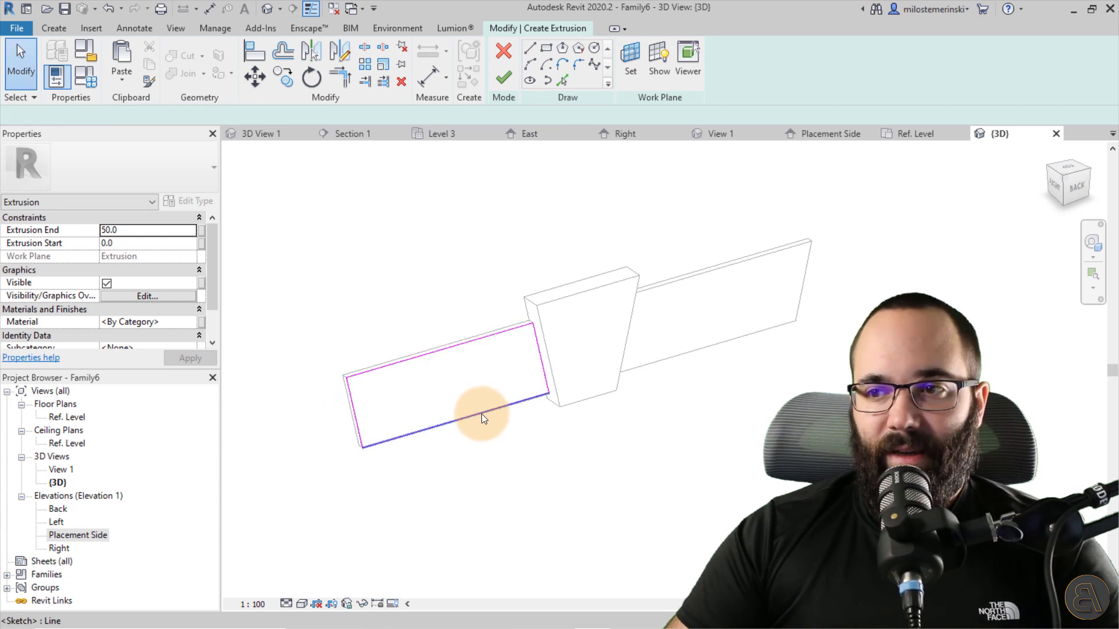
Move the sketch's bottom edge up to 15 below the top edge, forming a thin strip
drag(482, 414, 455, 359)
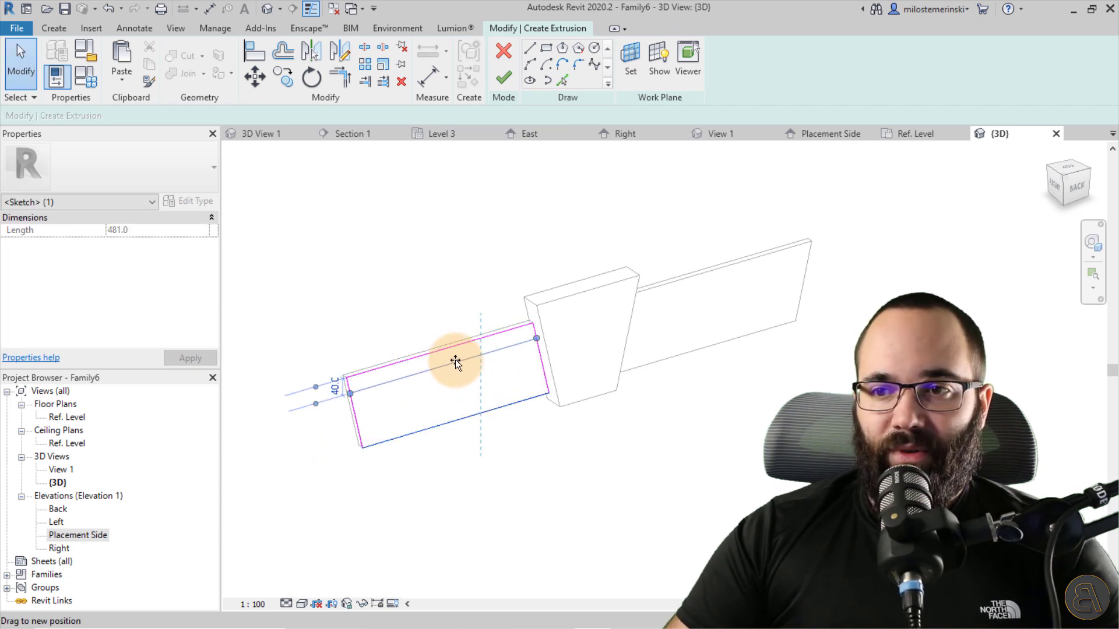
click(327, 394)
text(15)
key(Return)
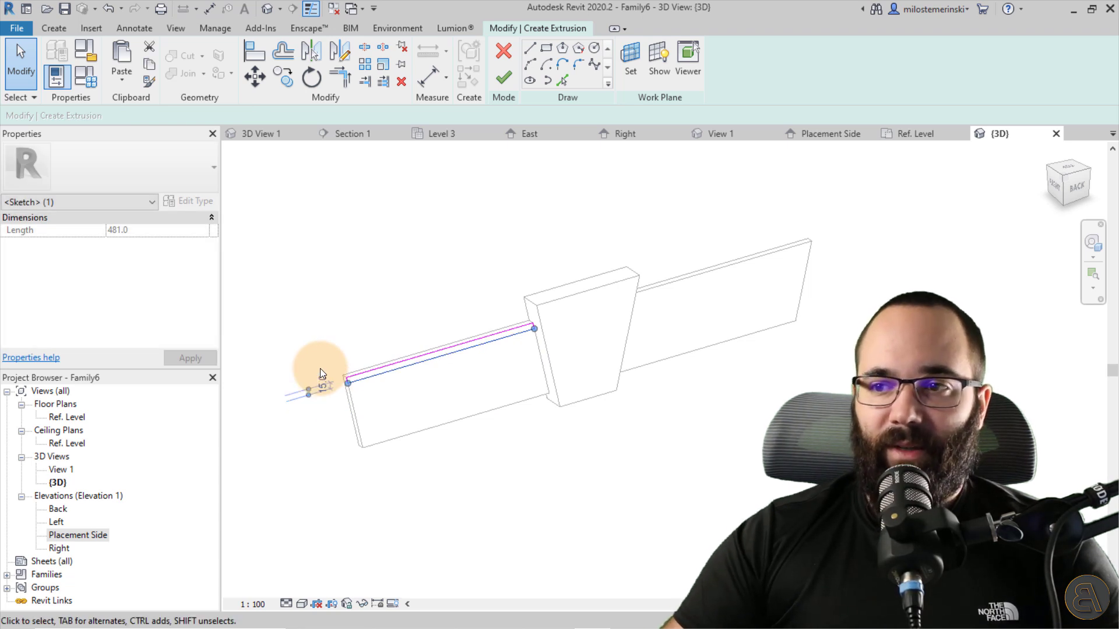
click(320, 369)
In the Placement Side elevation, mirror a copy of the left strip's sketch about the central vertical reference plane
drag(306, 284, 567, 474)
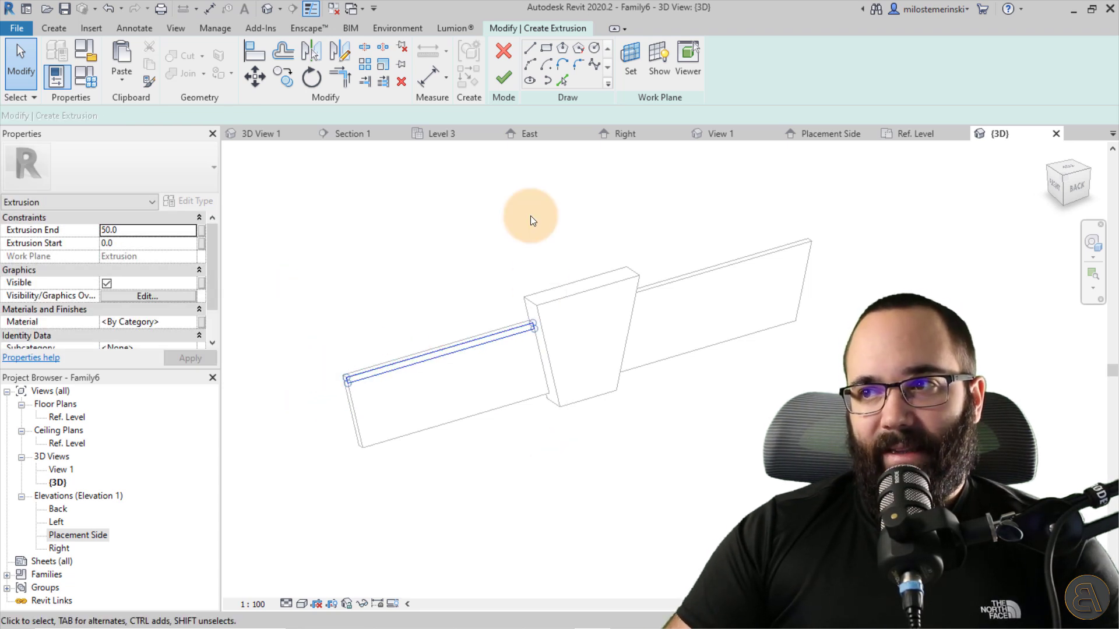
click(831, 133)
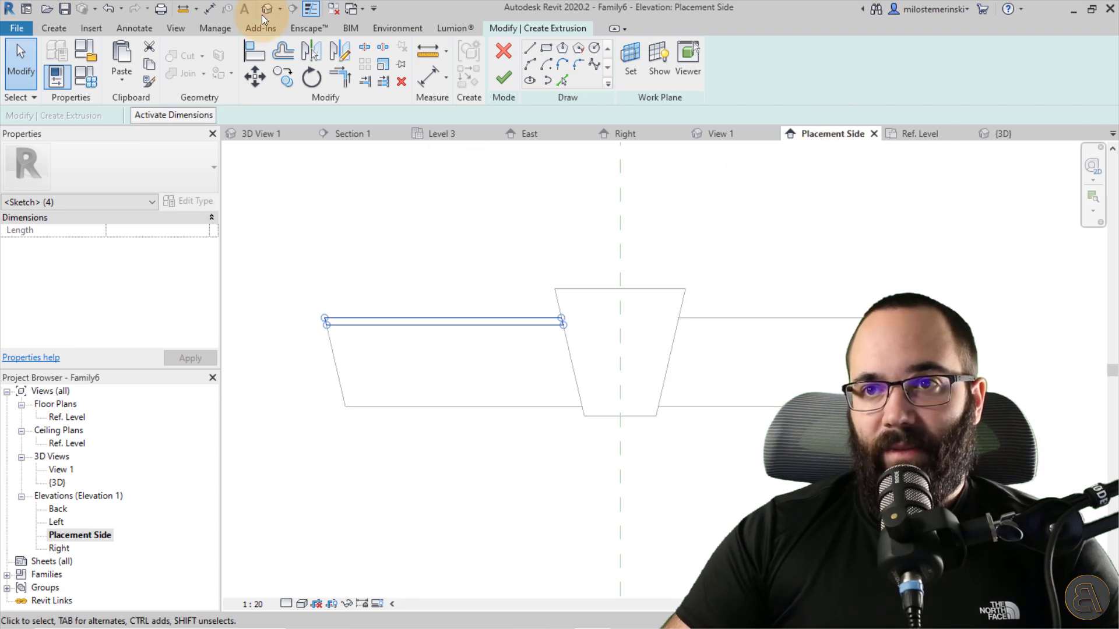
click(311, 51)
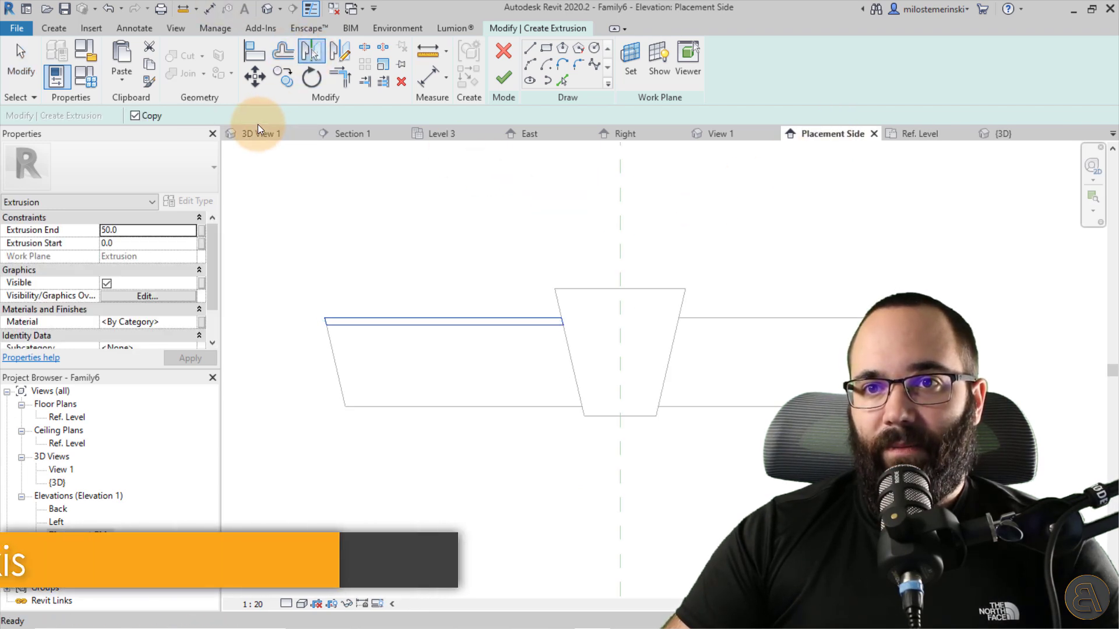
click(622, 264)
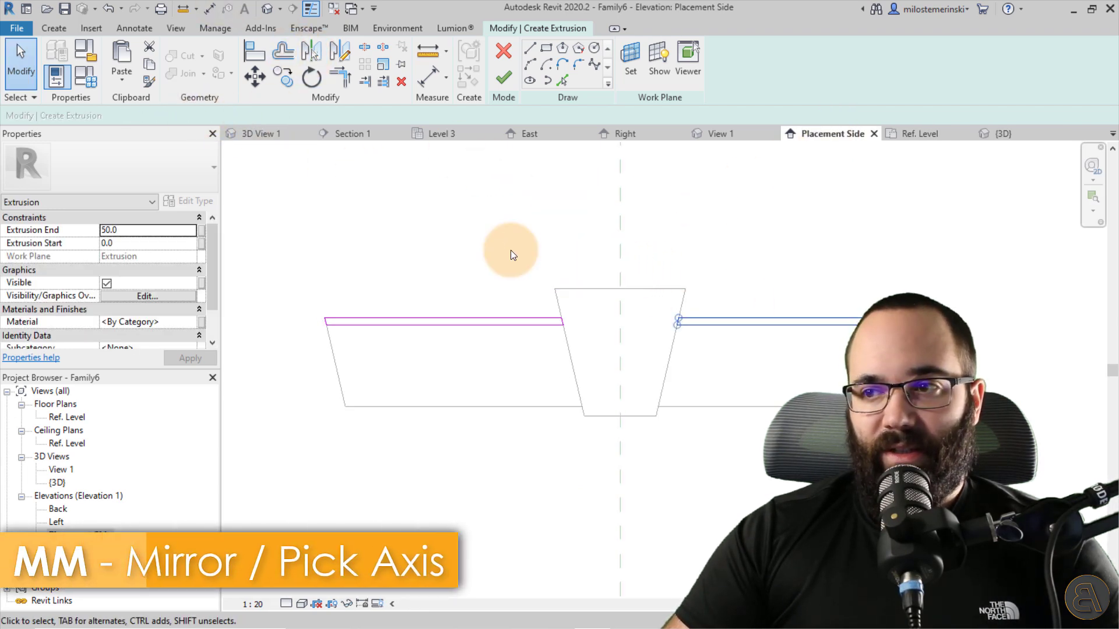
key(z)
key(f)
click(469, 152)
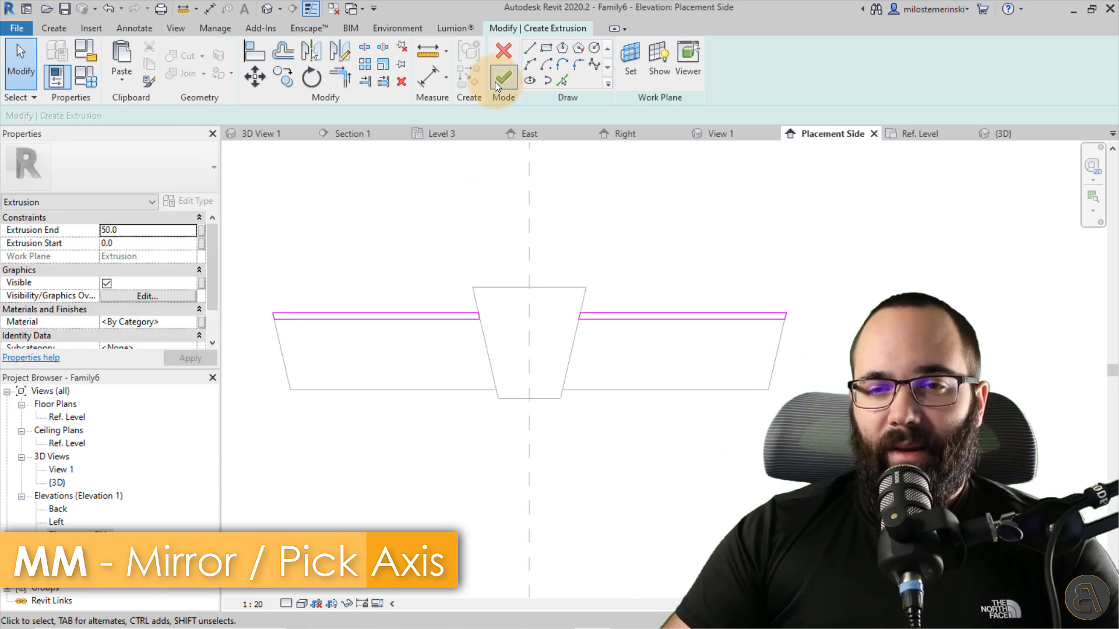
Set the trim strips' extrusion end to 15 and finish the extrusion
click(150, 228)
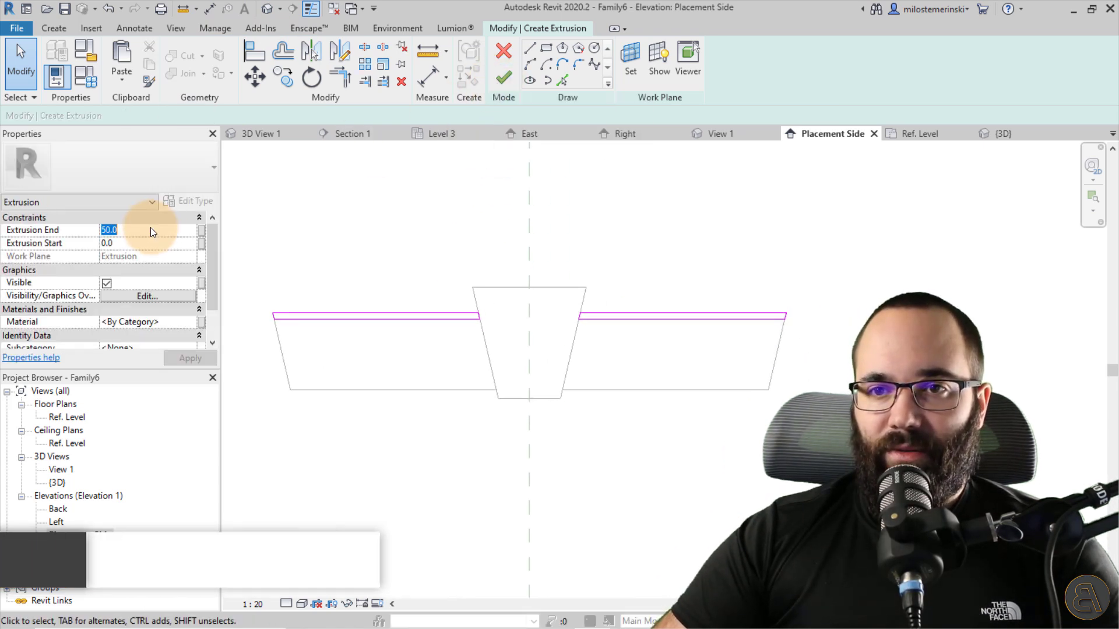
text(15.0)
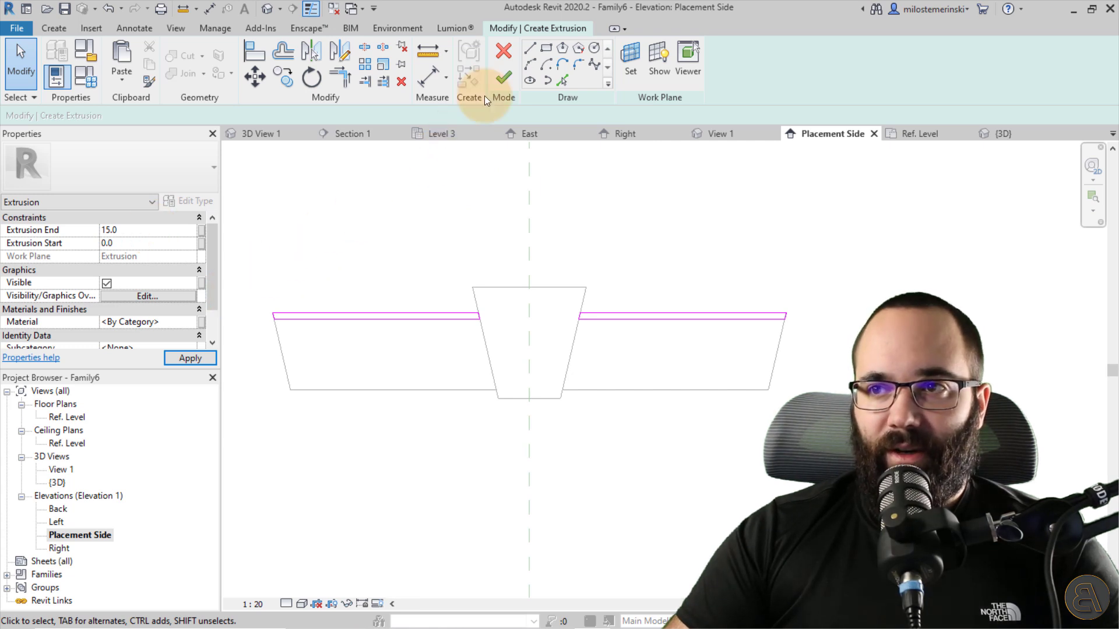
click(496, 79)
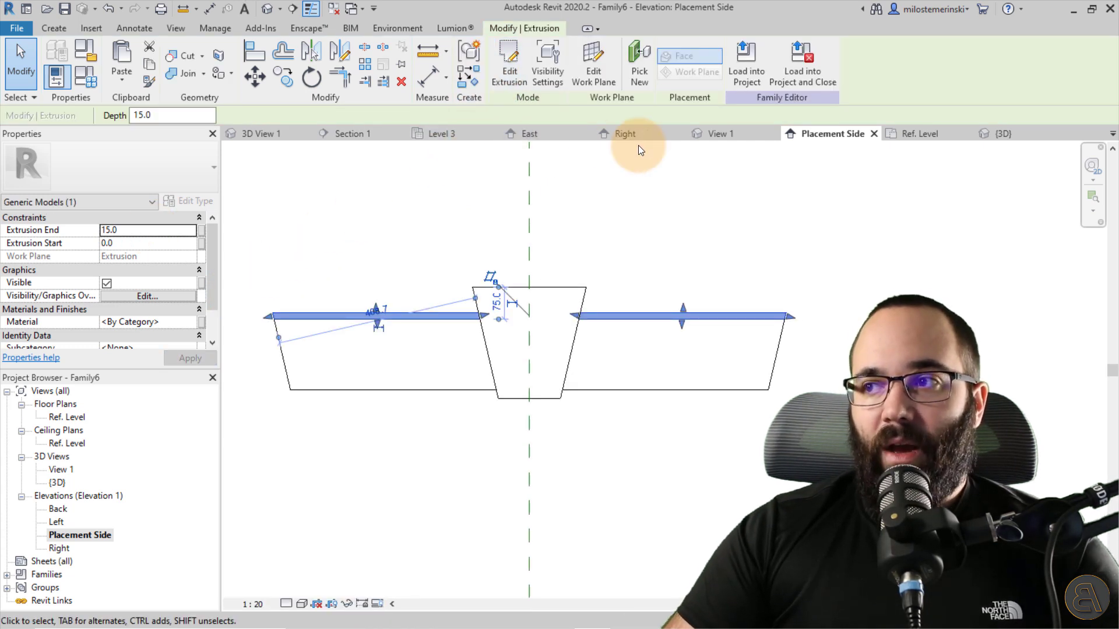
In the 3D view, join the geometry of the trim strips with the side stones
click(1002, 134)
shift+middle_drag(644, 299, 660, 304)
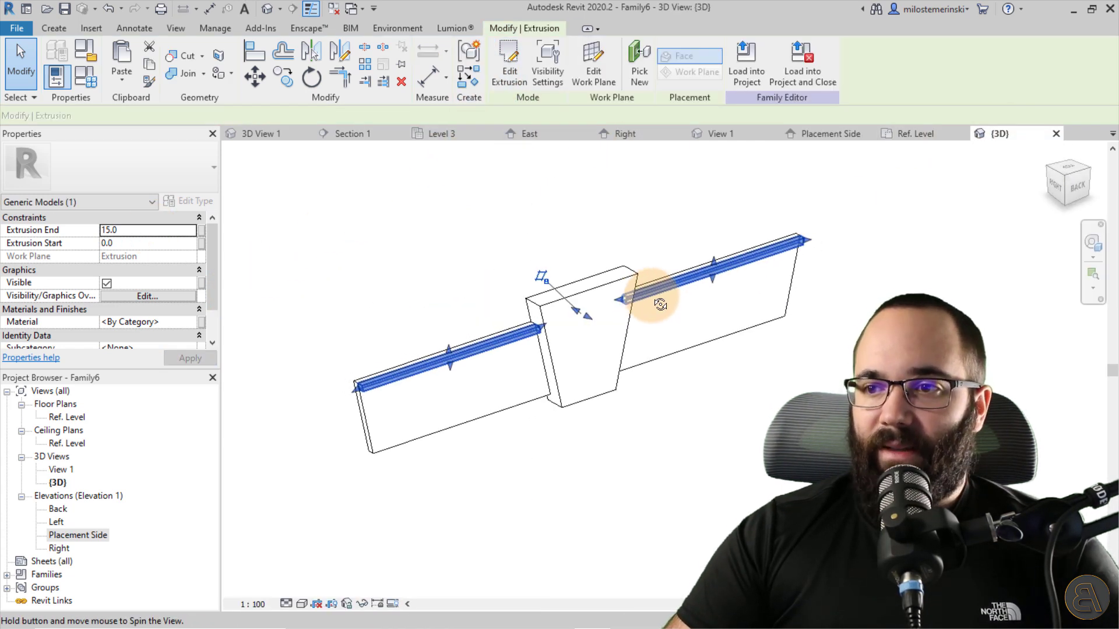
key(Escape)
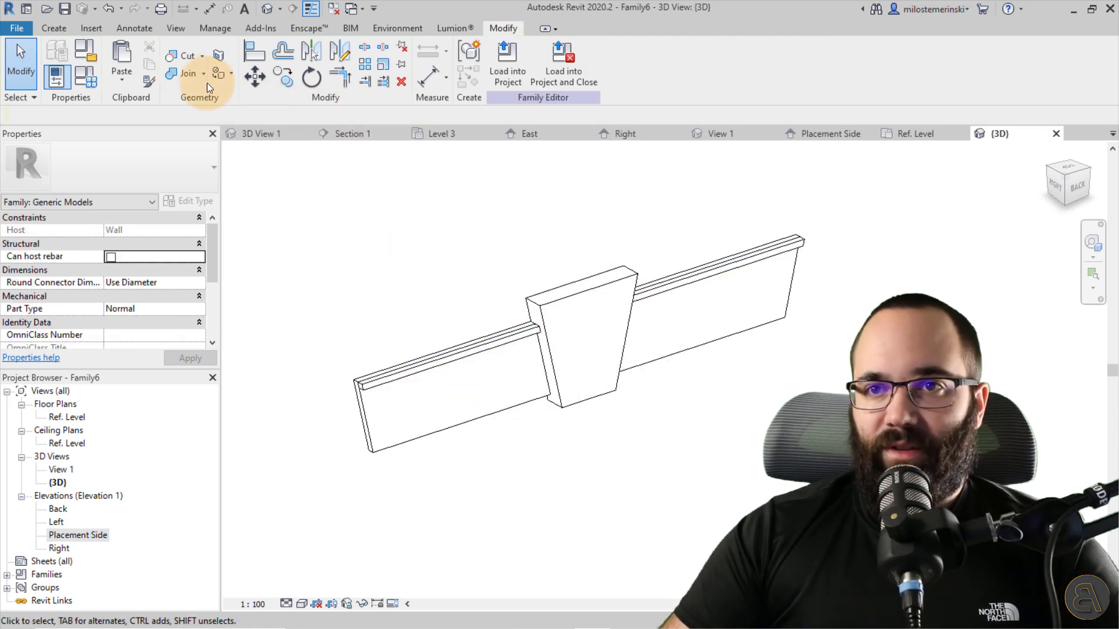
click(187, 74)
click(522, 338)
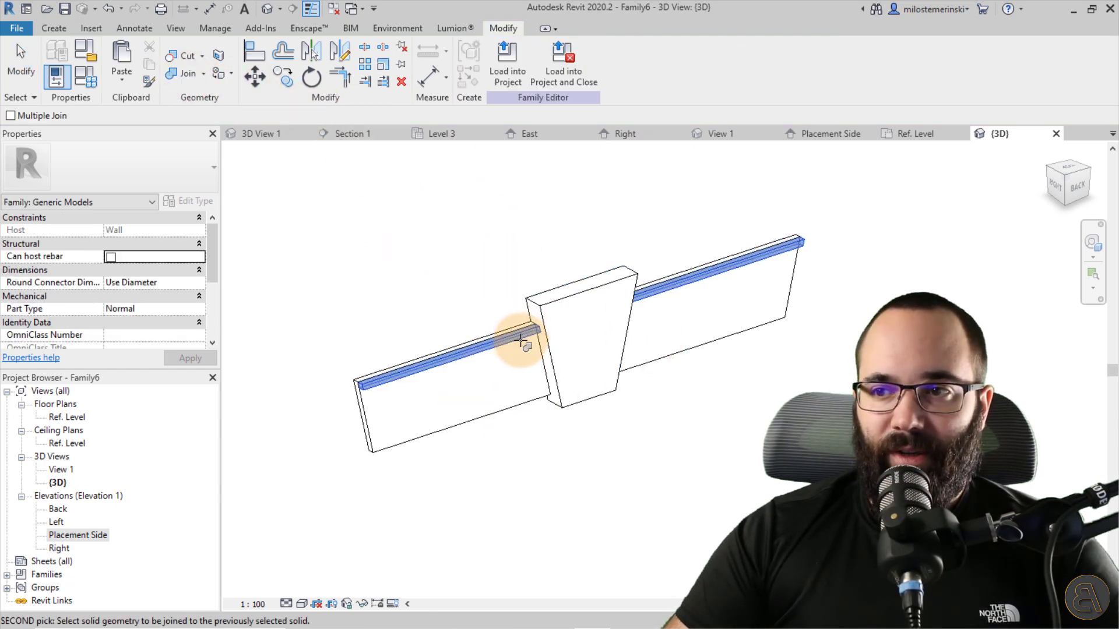
click(369, 425)
click(522, 407)
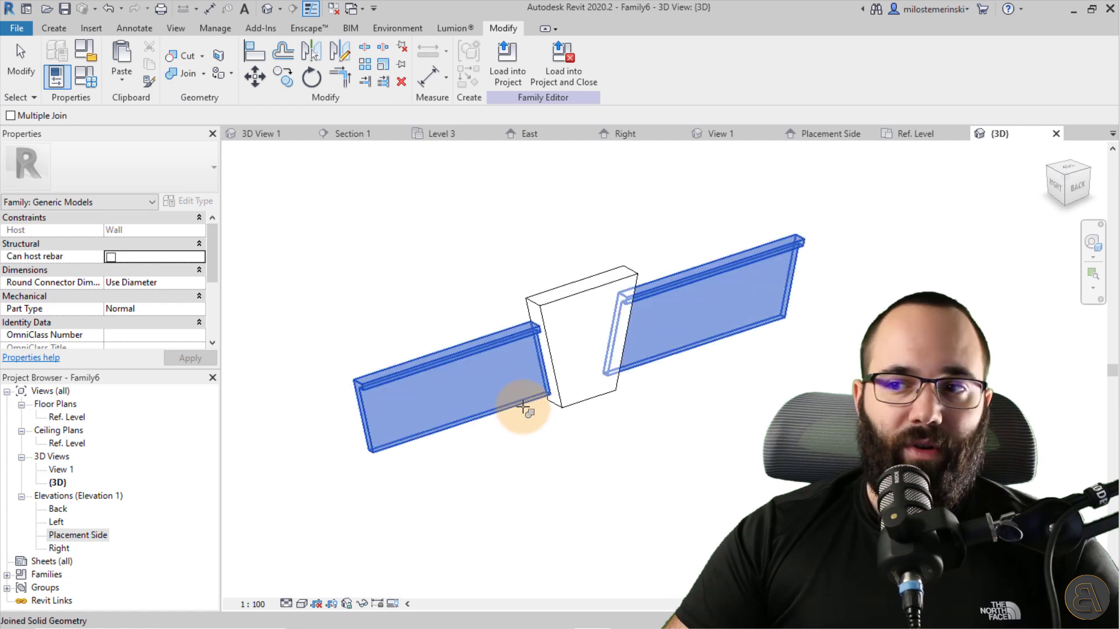
key(Escape)
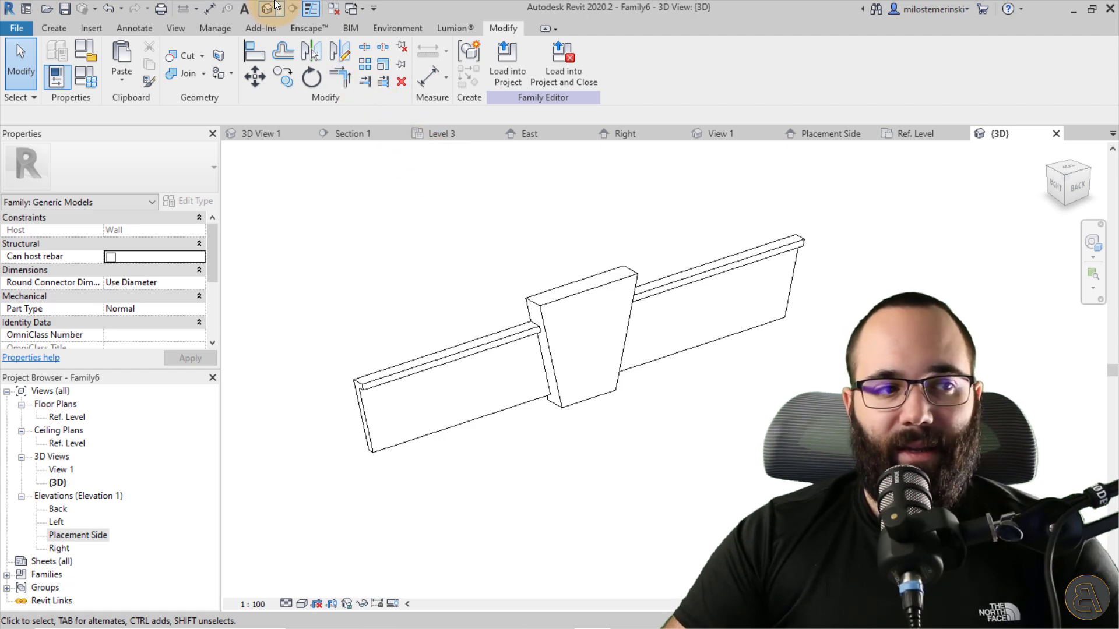
Save the family as Lintel and load it into the Colonial Architecture house project
click(64, 9)
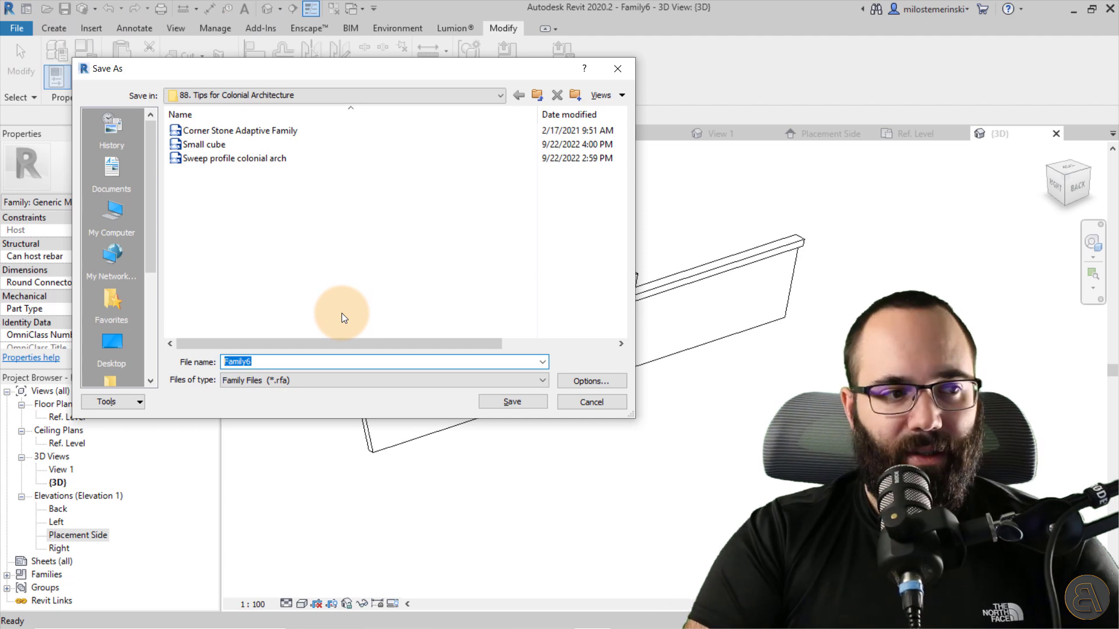
text(Lintel)
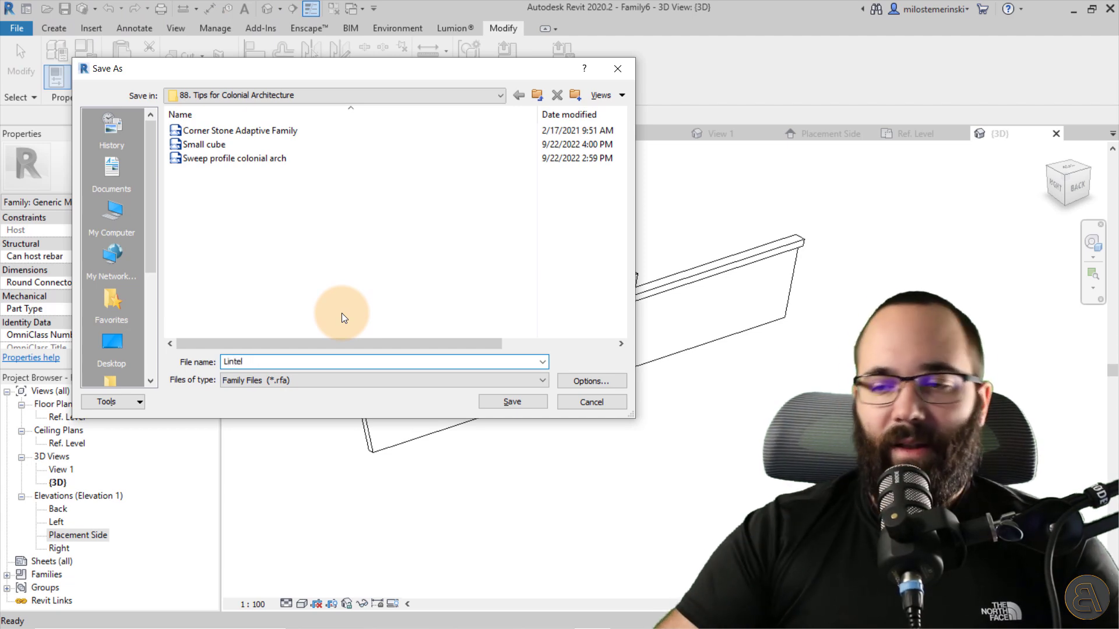
click(510, 402)
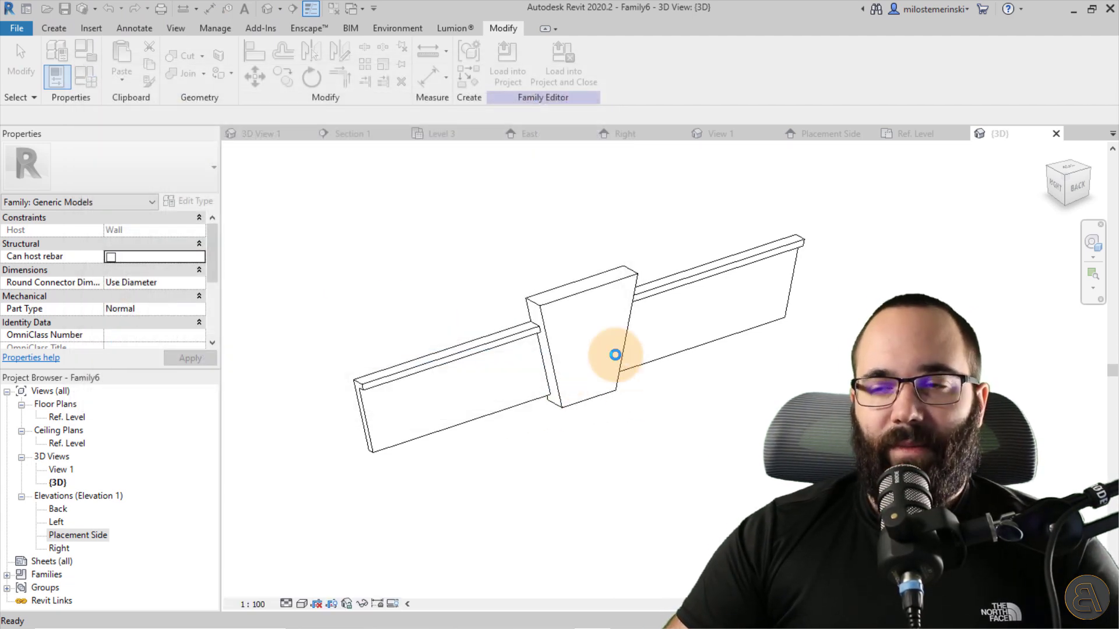
click(516, 70)
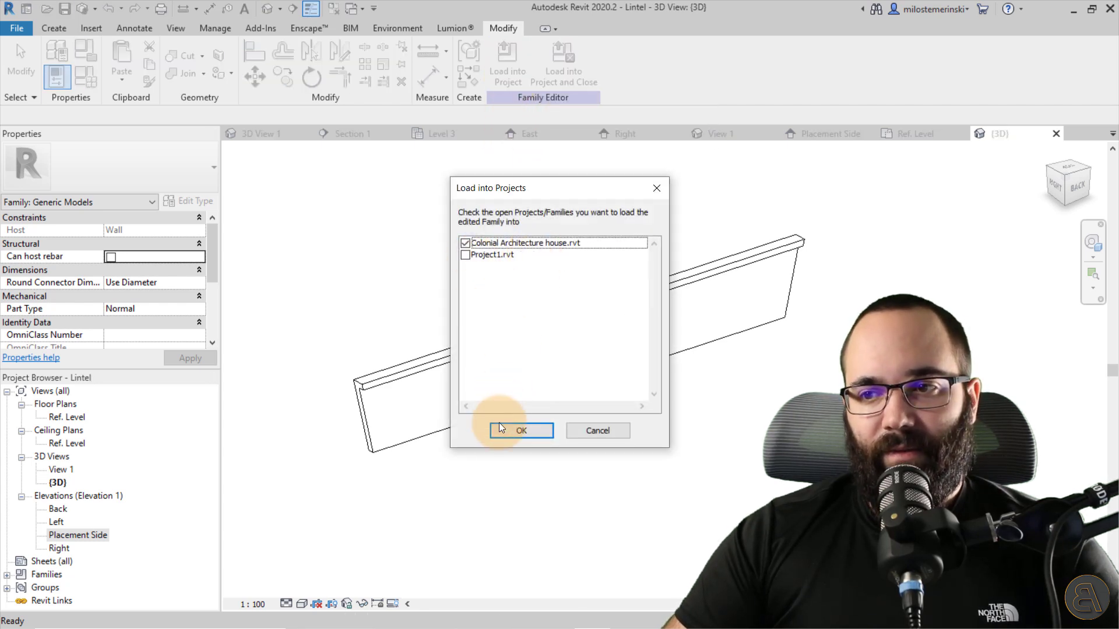
click(499, 430)
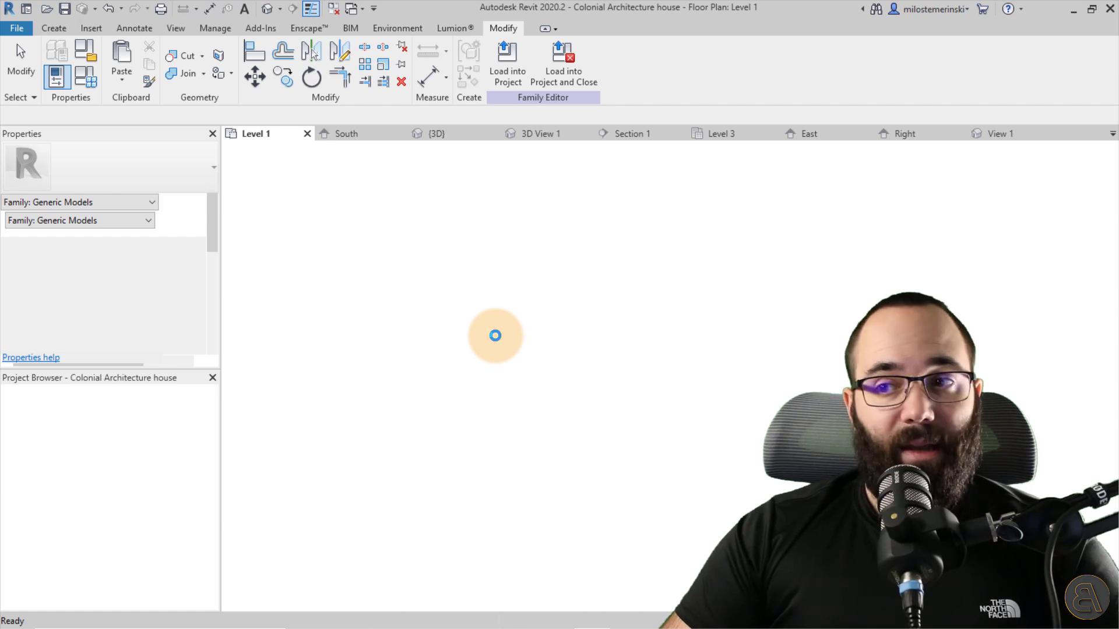
In the project's {3D} view, place one Lintel on the brick wall just above the left window
click(443, 134)
scroll(443, 353, up, 4)
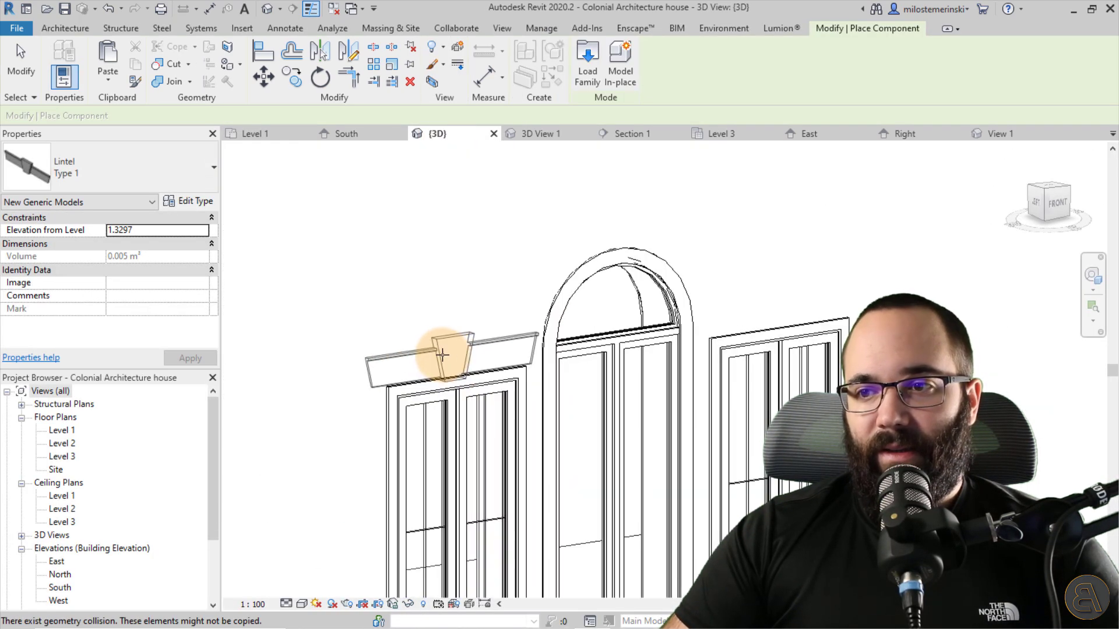
click(444, 353)
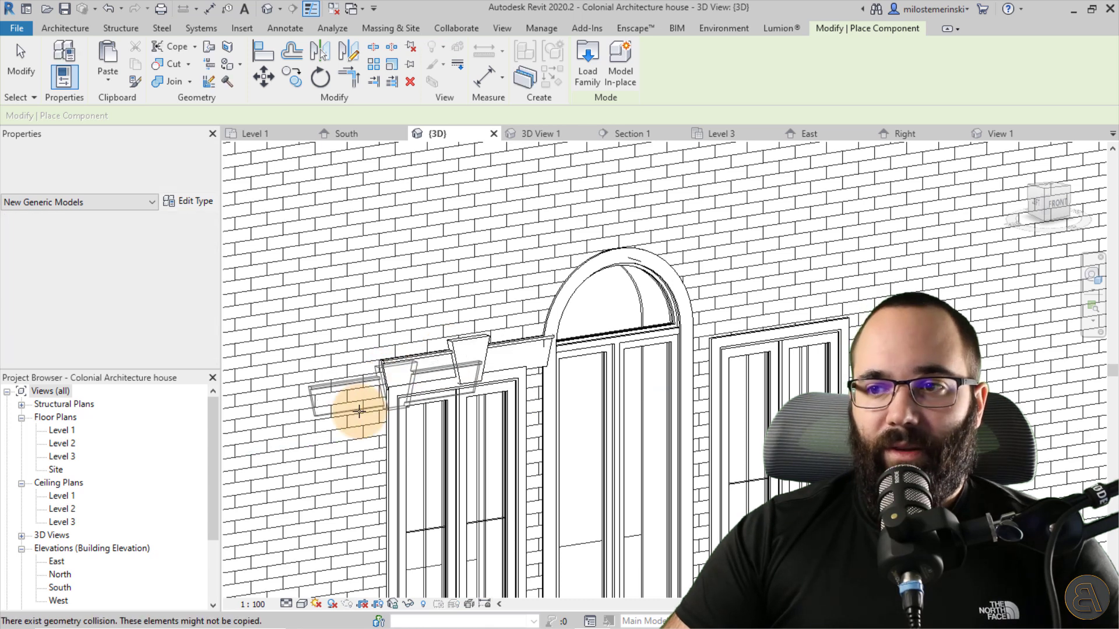
key(Escape)
key(Escape)
click(393, 367)
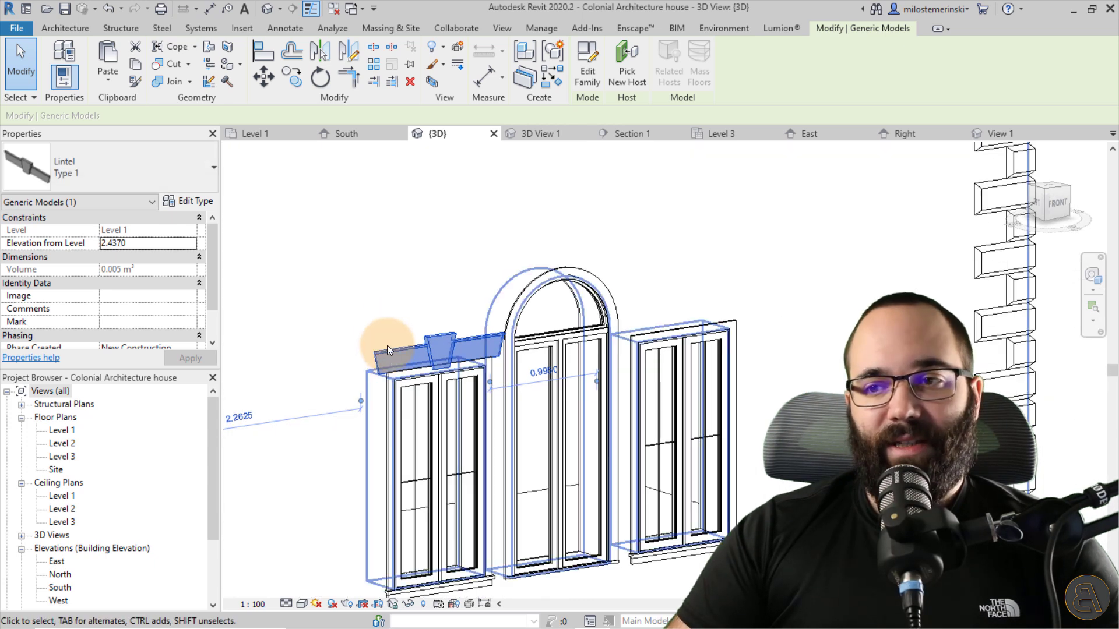
key(Escape)
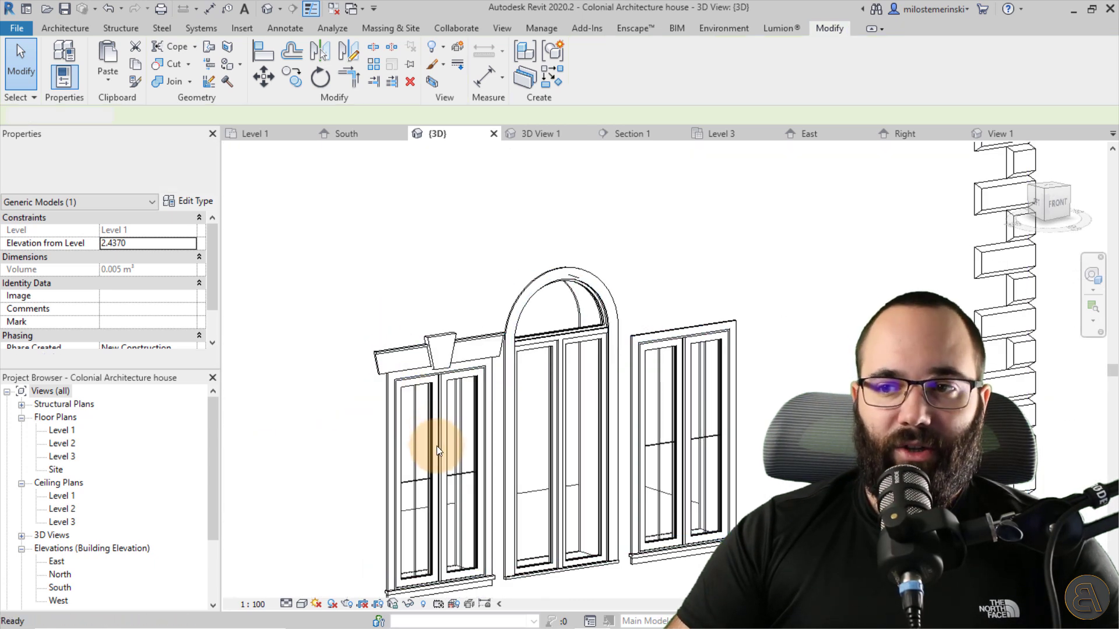
scroll(427, 355, up, 5)
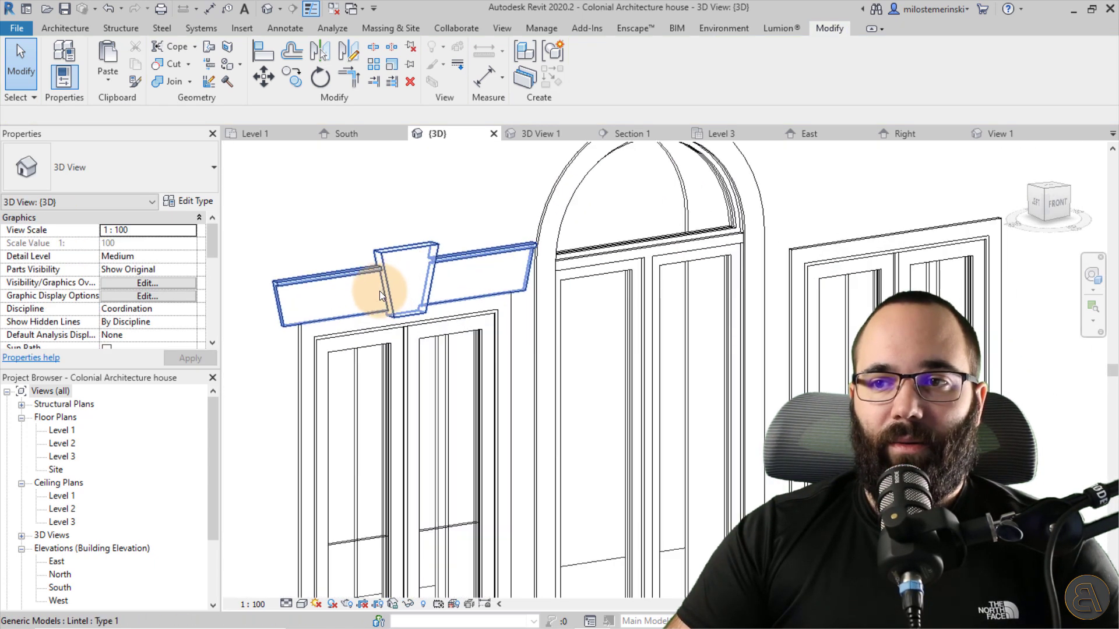
scroll(408, 288, down, 4)
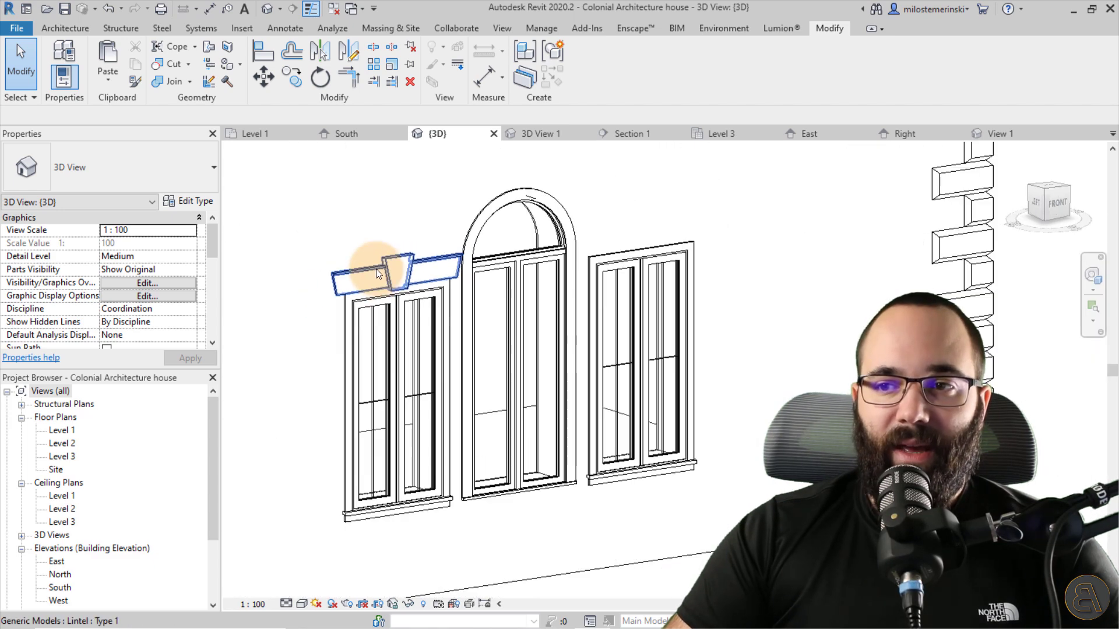
scroll(378, 274, down, 5)
shift+middle_drag(579, 519, 558, 509)
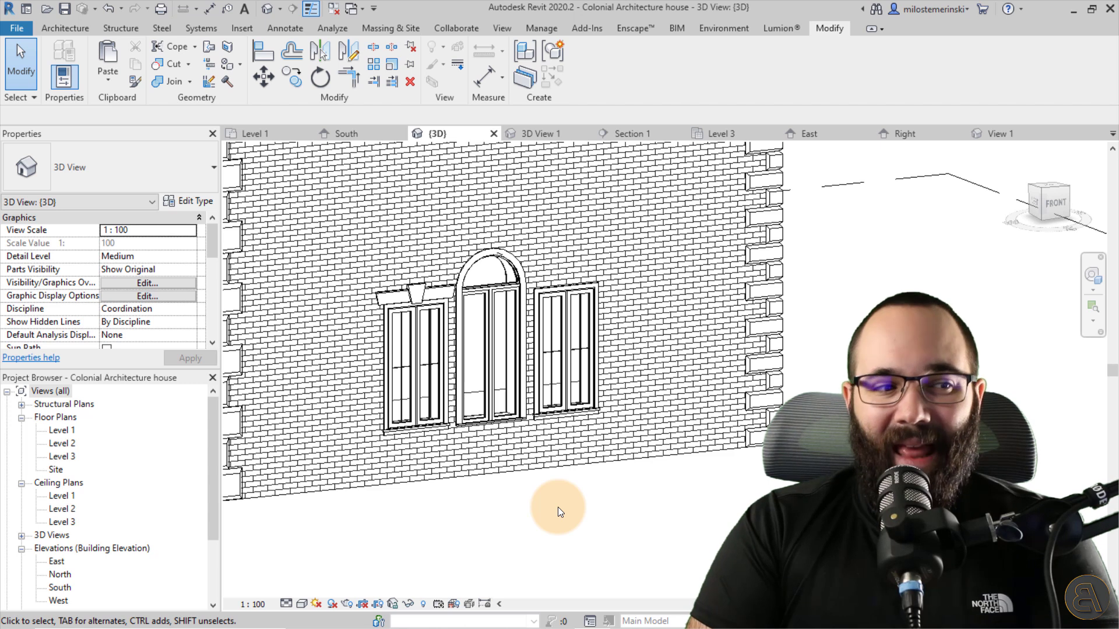